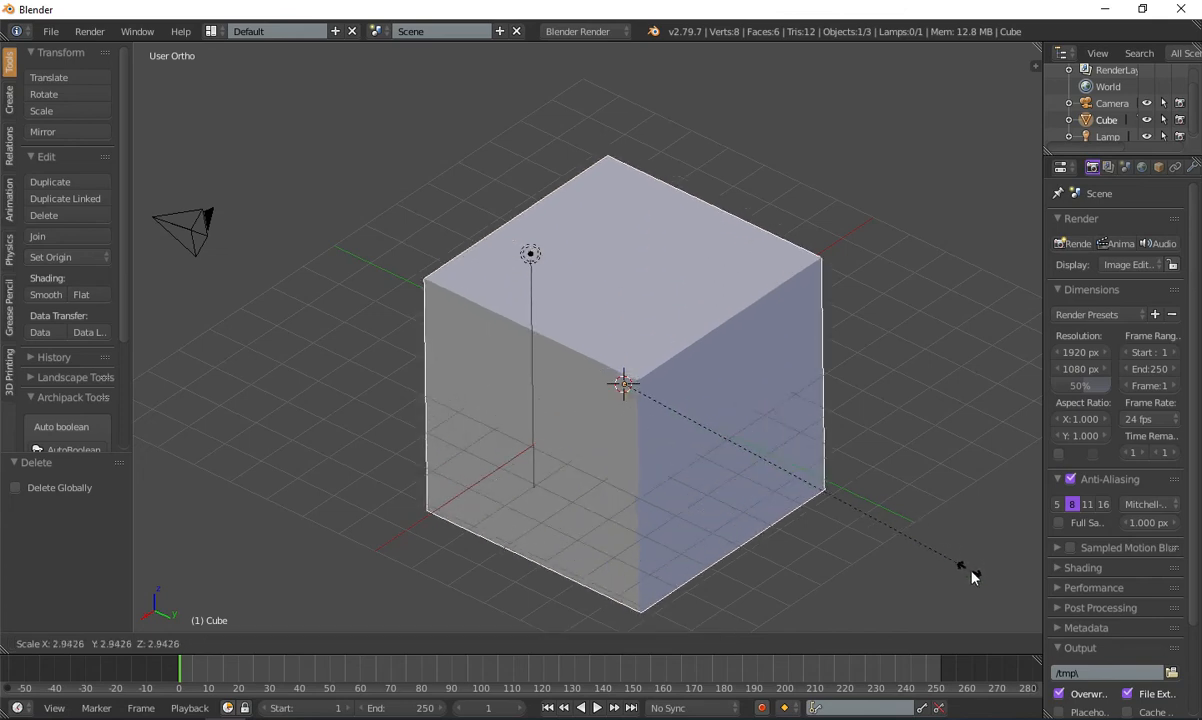
{"action": "key", "text": "Escape"}
{"action": "scroll", "coordinate": [549, 513], "scroll_direction": "down", "scroll_amount": 2}
{"action": "scroll", "coordinate": [549, 513], "scroll_direction": "up", "scroll_amount": 1}
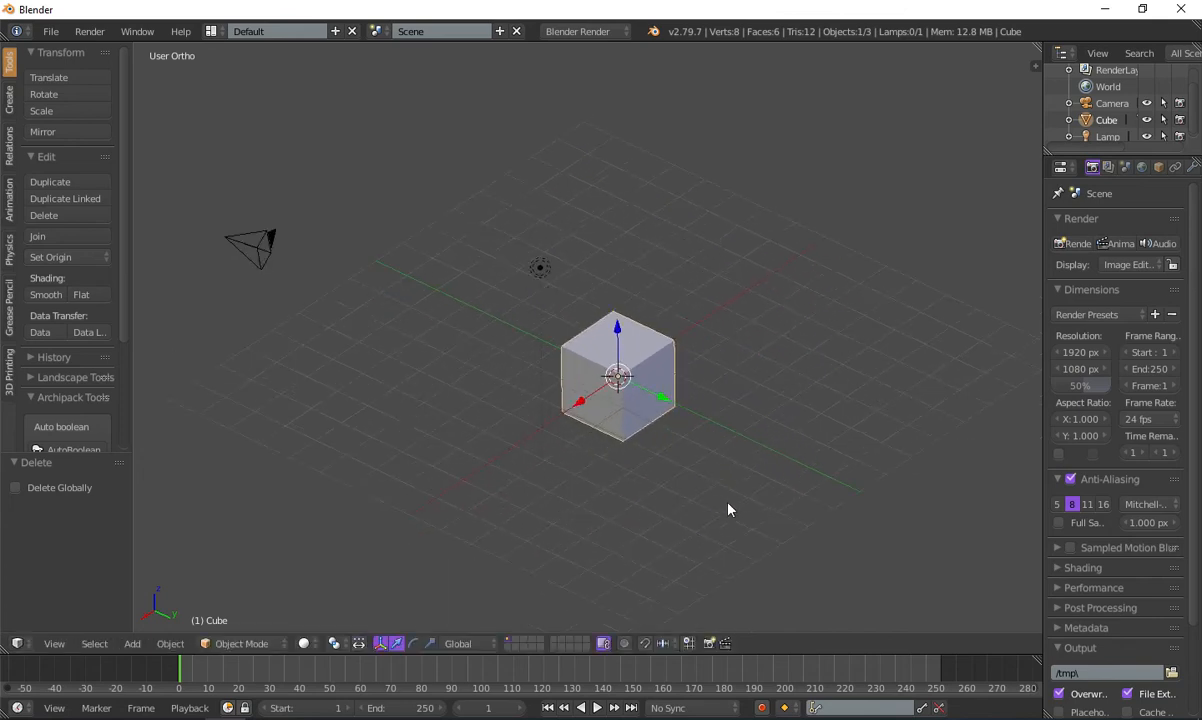
{"action": "middle_click_drag", "start_coordinate": [727, 504], "coordinate": [673, 464], "text": "shift"}
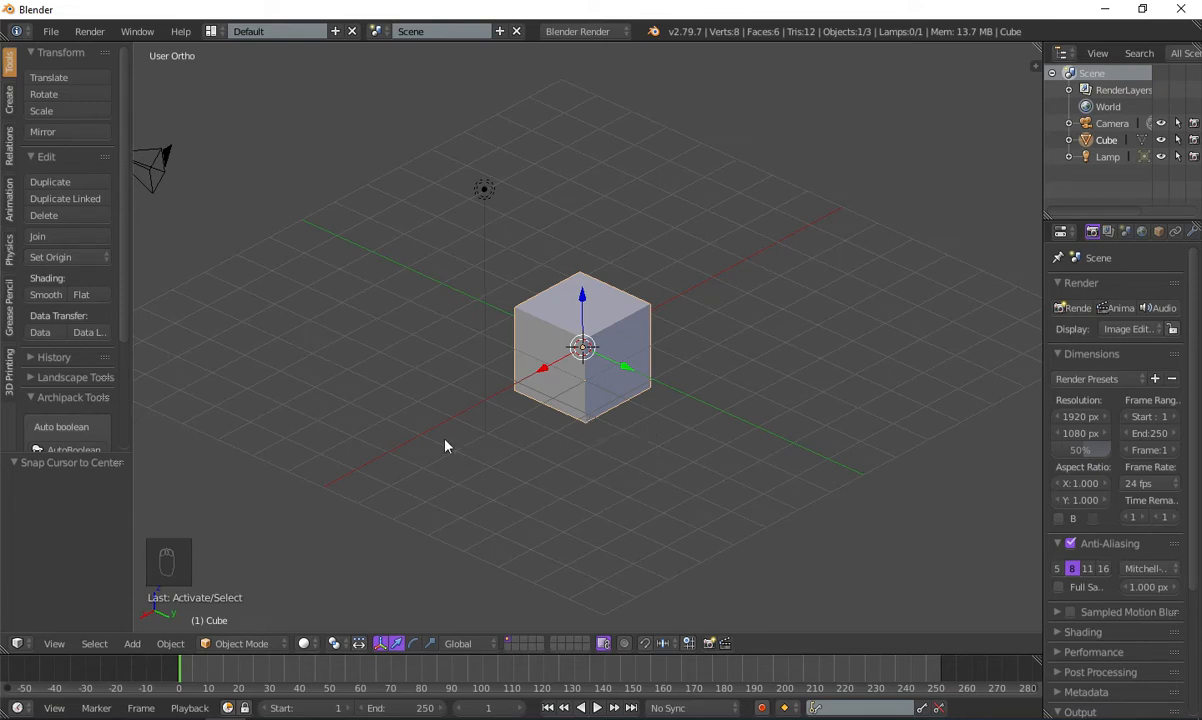
- Delete the default lamp and camera, leaving only the cube in the scene
{"action": "middle_click_drag", "start_coordinate": [390, 434], "coordinate": [470, 480], "text": "shift"}
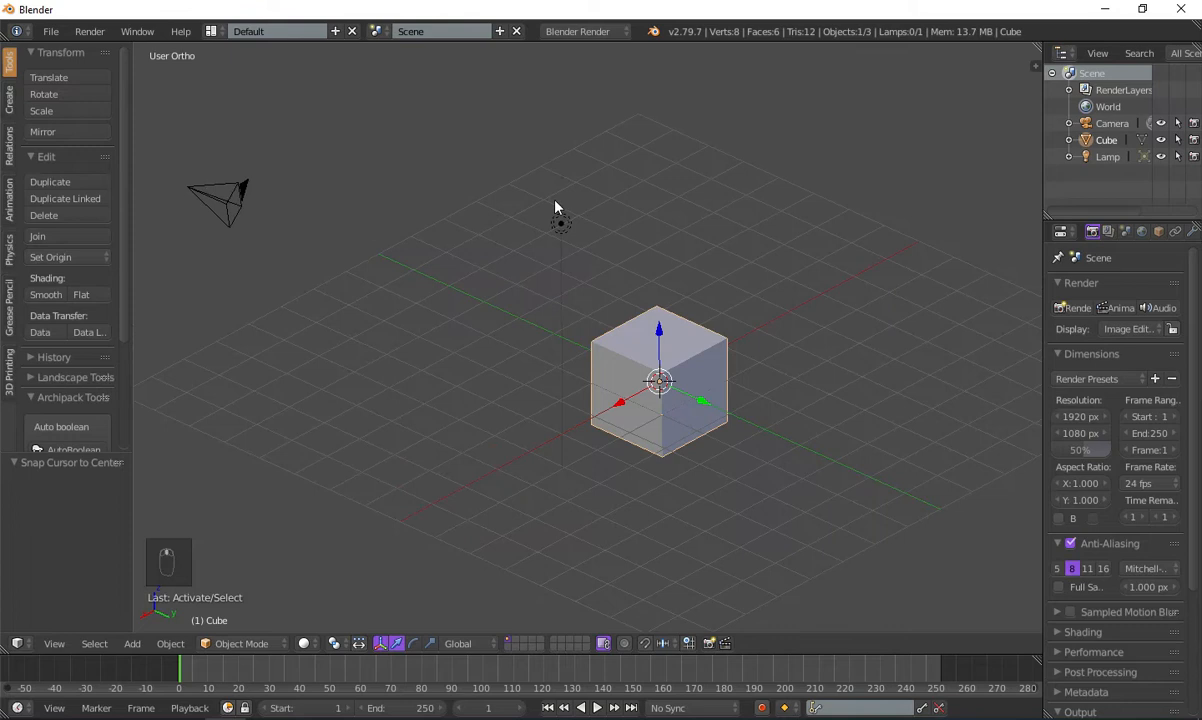
{"action": "right_click", "coordinate": [561, 232]}
{"action": "right_click", "coordinate": [236, 189], "text": "shift"}
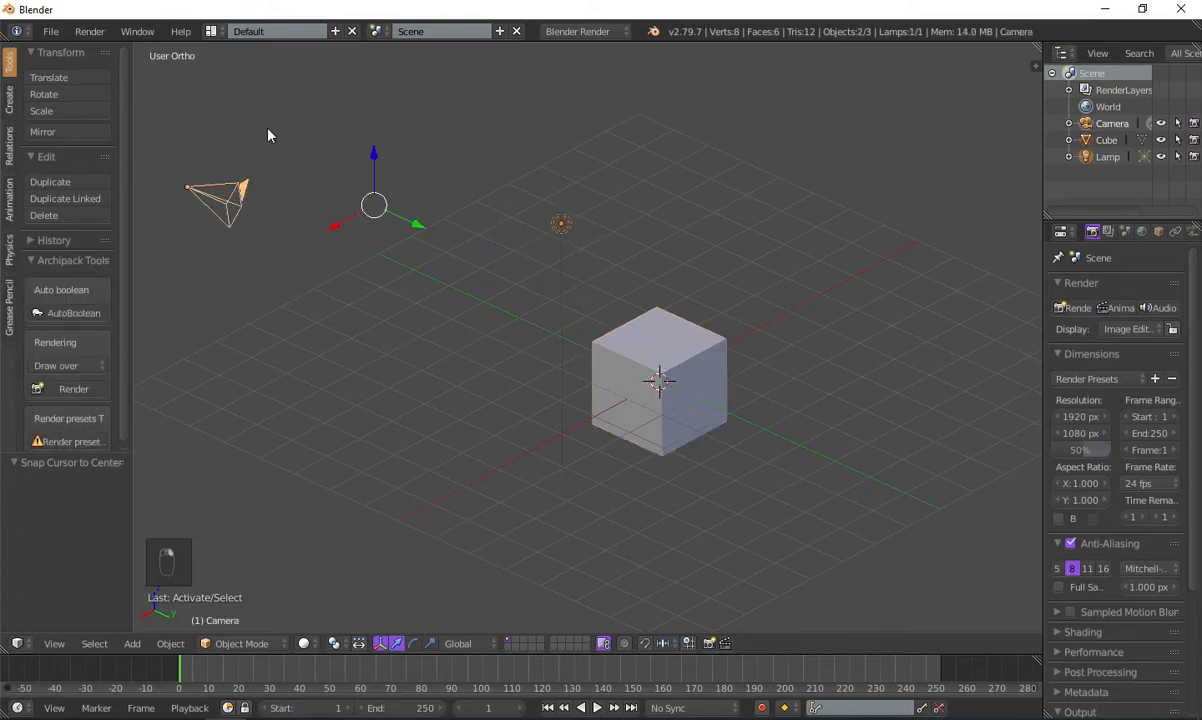
{"action": "key", "text": "x"}
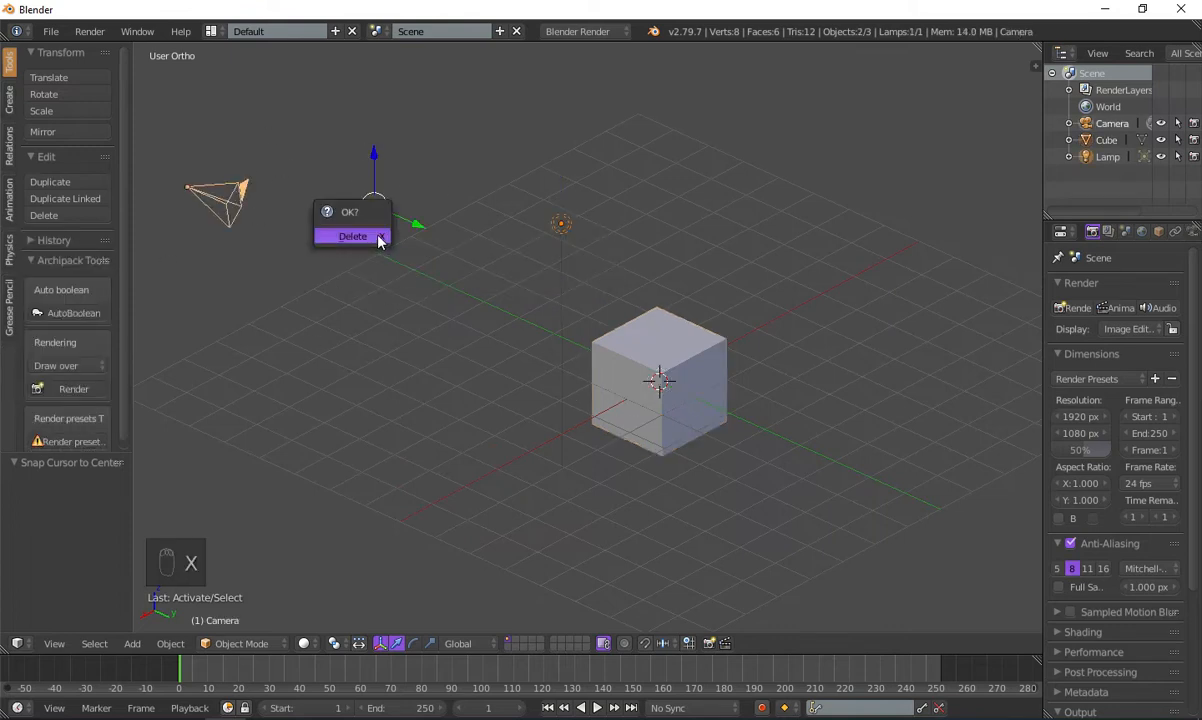
{"action": "left_click", "coordinate": [378, 238]}
- Duplicate the cube and move the copy about 4.2 units along the Y axis
{"action": "middle_click_drag", "start_coordinate": [575, 446], "coordinate": [545, 397]}
{"action": "right_click", "coordinate": [545, 397]}
{"action": "middle_click_drag", "start_coordinate": [641, 405], "coordinate": [729, 373]}
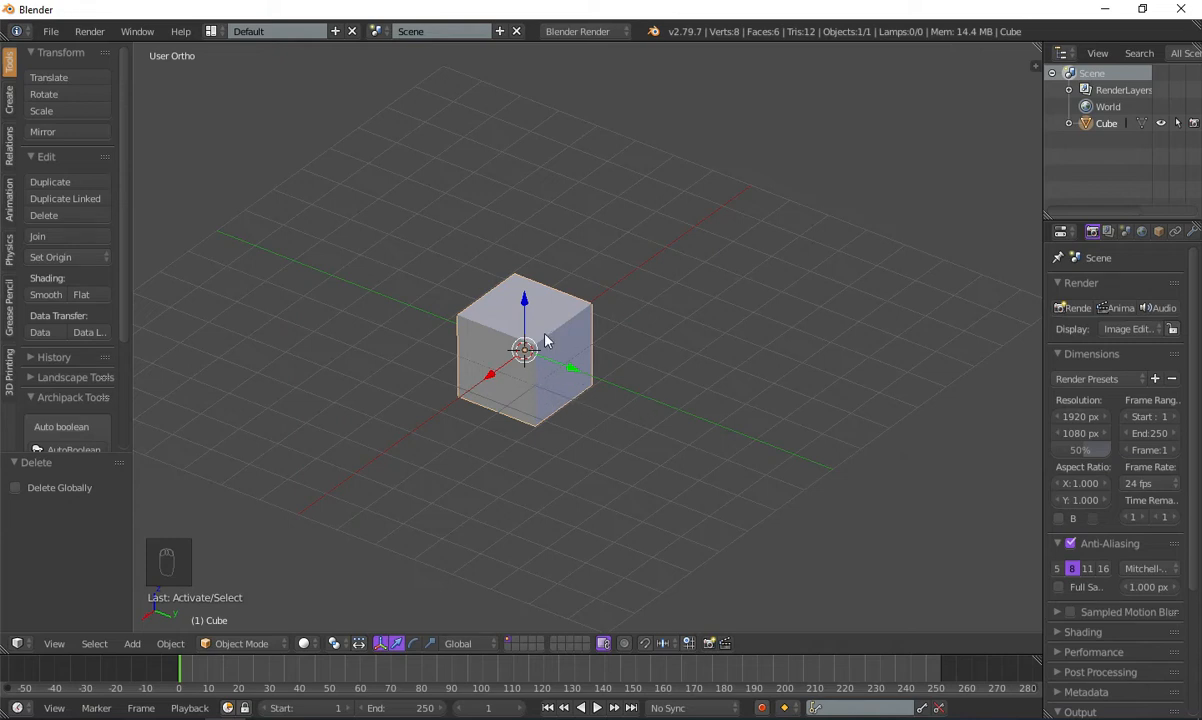
{"action": "key", "text": "shift+d"}
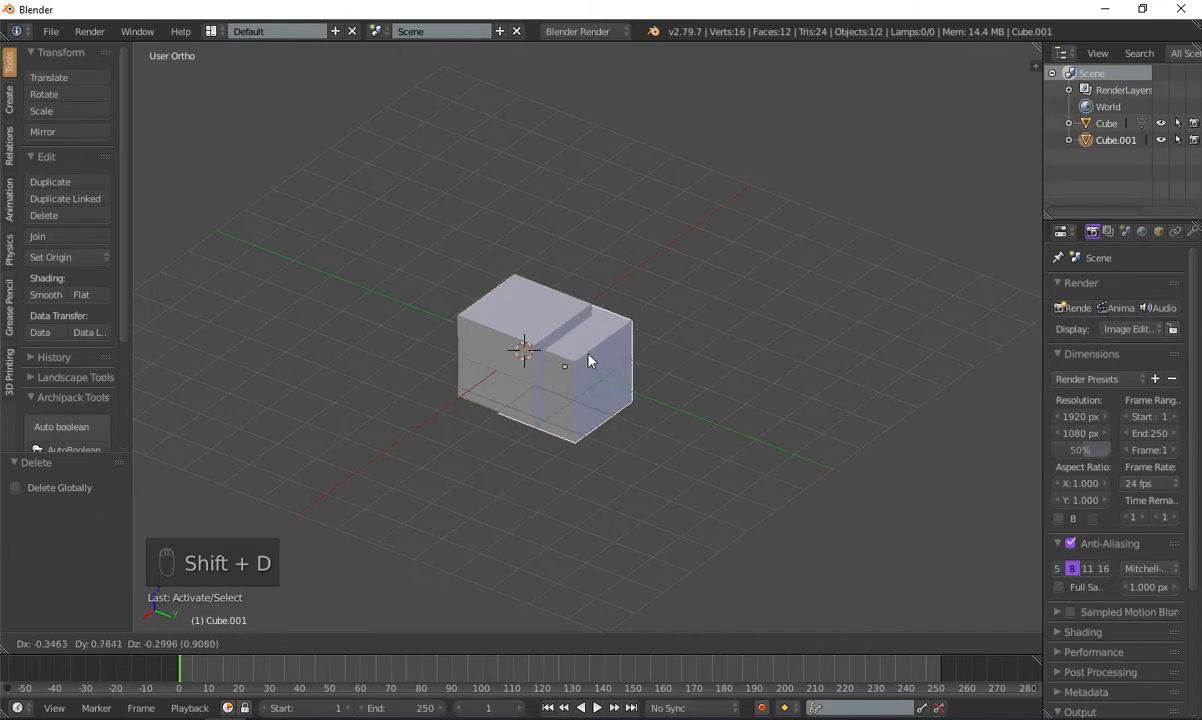
{"action": "key", "text": "y"}
{"action": "left_click", "coordinate": [697, 410]}
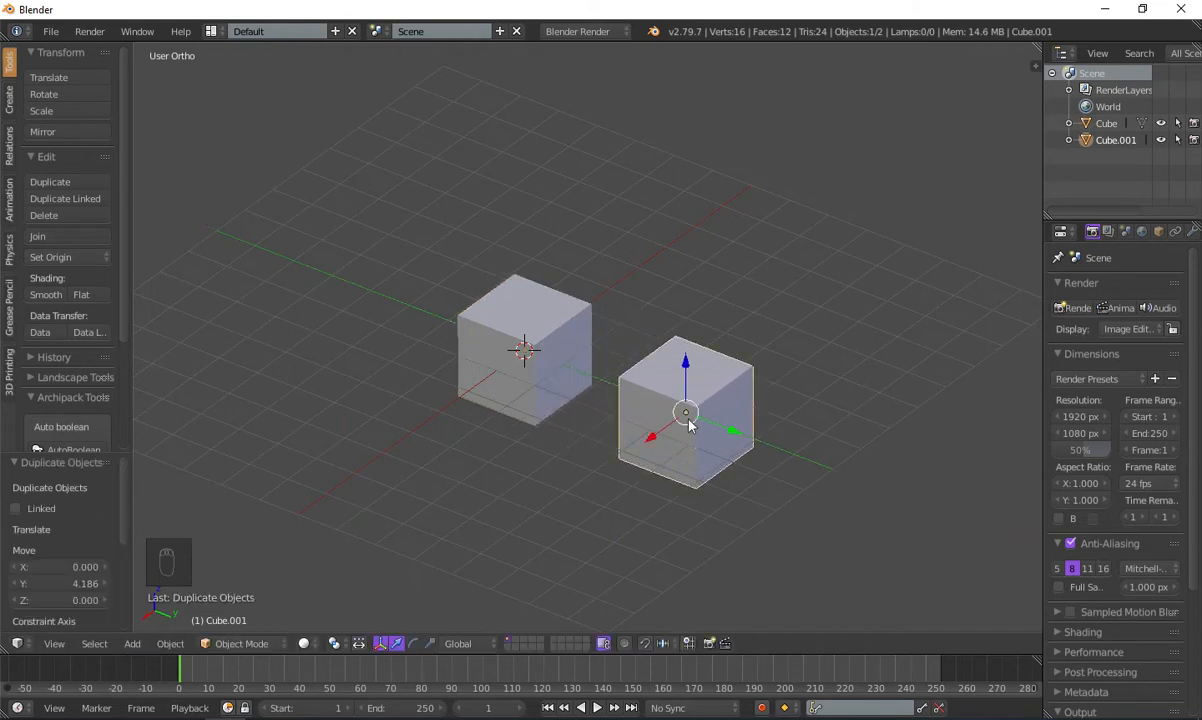
- Duplicate the copied cube and move the new one along the Y axis to the opposite side of the original
{"action": "key", "text": "shift+d"}
{"action": "key", "text": "y"}
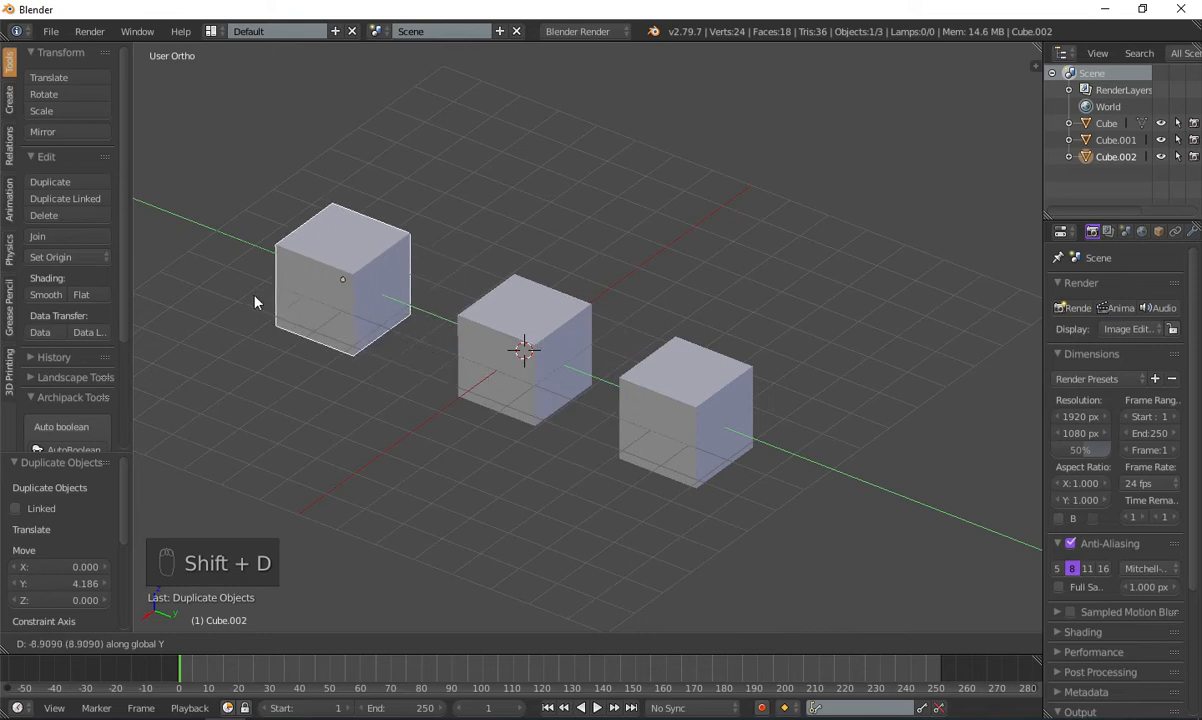
{"action": "left_click", "coordinate": [283, 310]}
{"action": "scroll", "coordinate": [520, 374], "scroll_direction": "up", "scroll_amount": 3}
{"action": "scroll", "coordinate": [517, 374], "scroll_direction": "down", "scroll_amount": 4}
- Select all three cubes, starting with the middle one and adding the two outer ones
{"action": "key", "text": "a"}
{"action": "middle_click_drag", "start_coordinate": [513, 373], "coordinate": [568, 316]}
{"action": "right_click", "coordinate": [568, 316]}
{"action": "scroll", "coordinate": [608, 442], "scroll_direction": "up", "scroll_amount": 4}
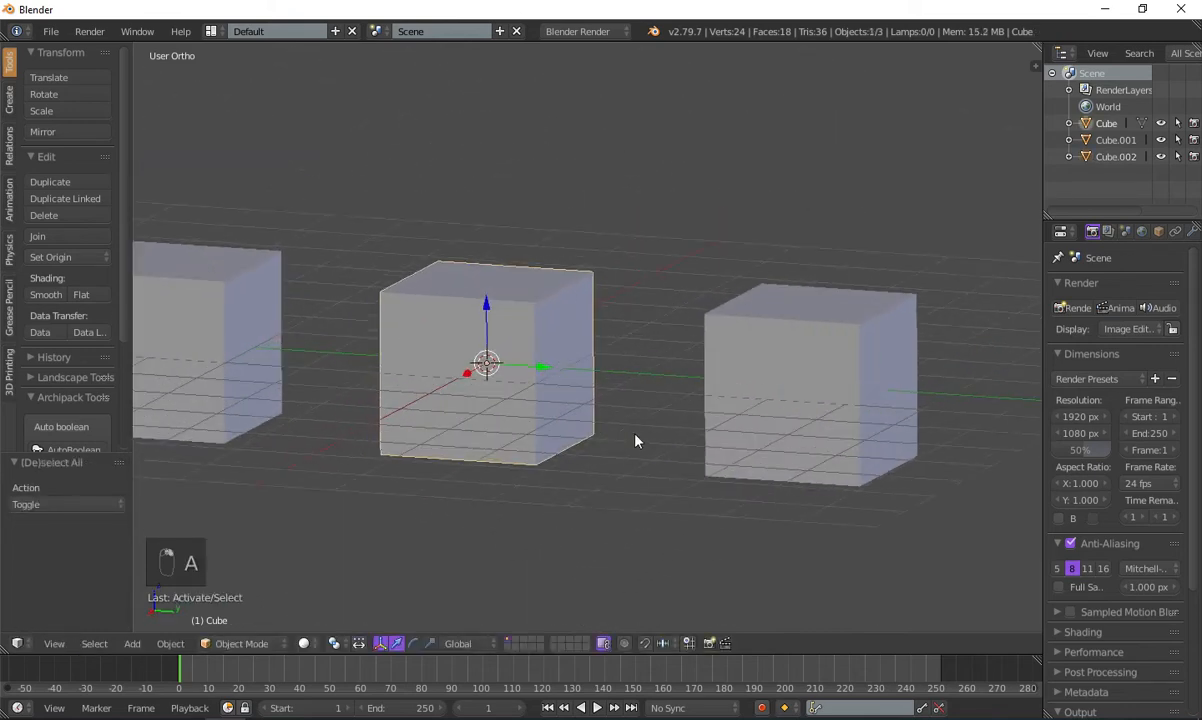
{"action": "middle_click_drag", "start_coordinate": [637, 436], "coordinate": [597, 491]}
{"action": "scroll", "coordinate": [597, 491], "scroll_direction": "down", "scroll_amount": 5}
{"action": "scroll", "coordinate": [577, 473], "scroll_direction": "up", "scroll_amount": 3}
{"action": "scroll", "coordinate": [575, 545], "scroll_direction": "down", "scroll_amount": 3}
{"action": "mouse_move", "coordinate": [571, 556]}
{"action": "middle_mouse_down"}
{"action": "mouse_move", "coordinate": [605, 540]}
{"action": "mouse_move", "coordinate": [537, 532]}
{"action": "mouse_move", "coordinate": [577, 604]}
{"action": "mouse_move", "coordinate": [604, 545]}
{"action": "mouse_move", "coordinate": [590, 532]}
{"action": "mouse_move", "coordinate": [609, 540]}
{"action": "mouse_move", "coordinate": [581, 540]}
{"action": "middle_mouse_up"}
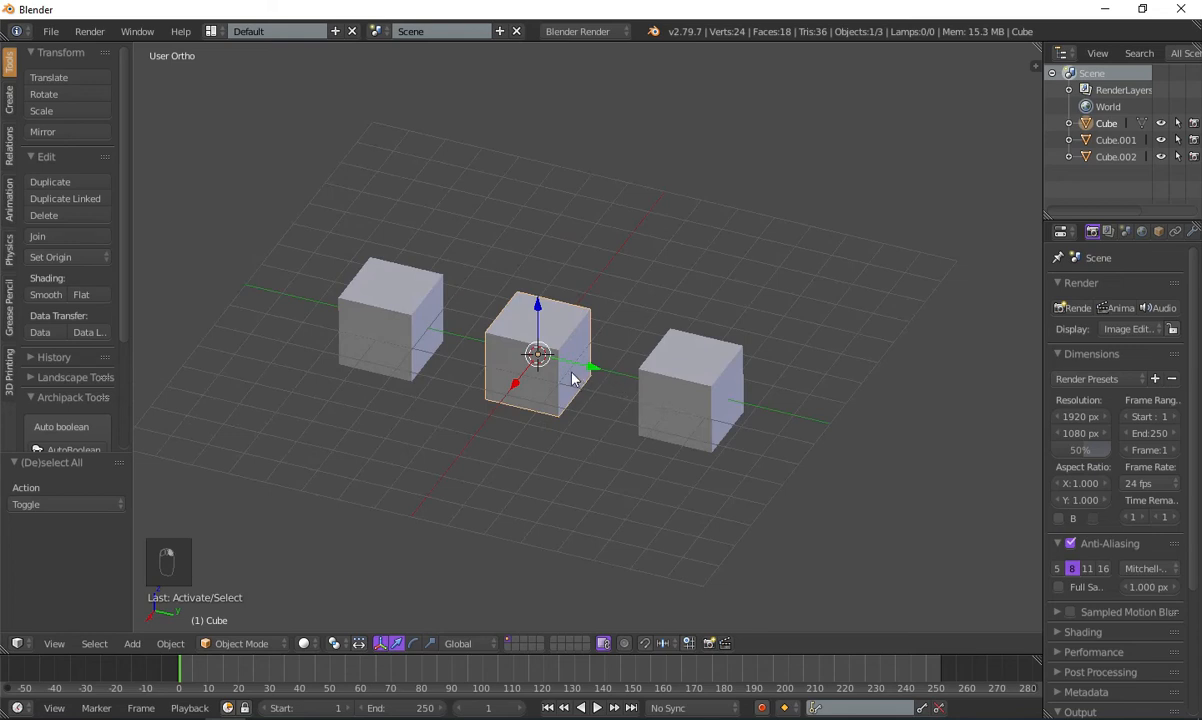
{"action": "right_click", "coordinate": [675, 368], "text": "shift"}
{"action": "right_click", "coordinate": [347, 302], "text": "shift"}
- Examine the transform manipulator shared by the three selected cubes from several angles and distances
{"action": "middle_click_drag", "start_coordinate": [491, 349], "coordinate": [597, 318]}
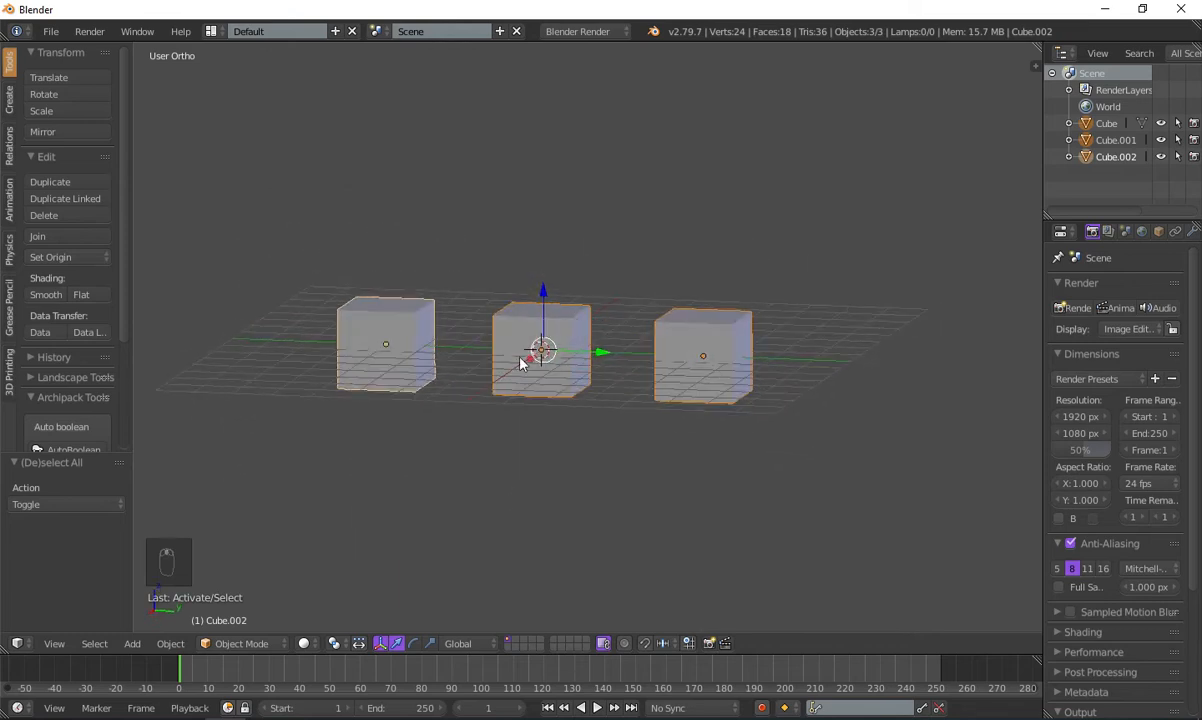
{"action": "scroll", "coordinate": [560, 322], "scroll_direction": "up", "scroll_amount": 7}
{"action": "middle_click_drag", "start_coordinate": [612, 432], "coordinate": [719, 370], "text": "shift"}
{"action": "scroll", "coordinate": [719, 370], "scroll_direction": "down", "scroll_amount": 3}
{"action": "middle_click_drag", "start_coordinate": [614, 332], "coordinate": [571, 257]}
{"action": "scroll", "coordinate": [595, 381], "scroll_direction": "up", "scroll_amount": 3}
{"action": "middle_click_drag", "start_coordinate": [595, 381], "coordinate": [625, 366]}
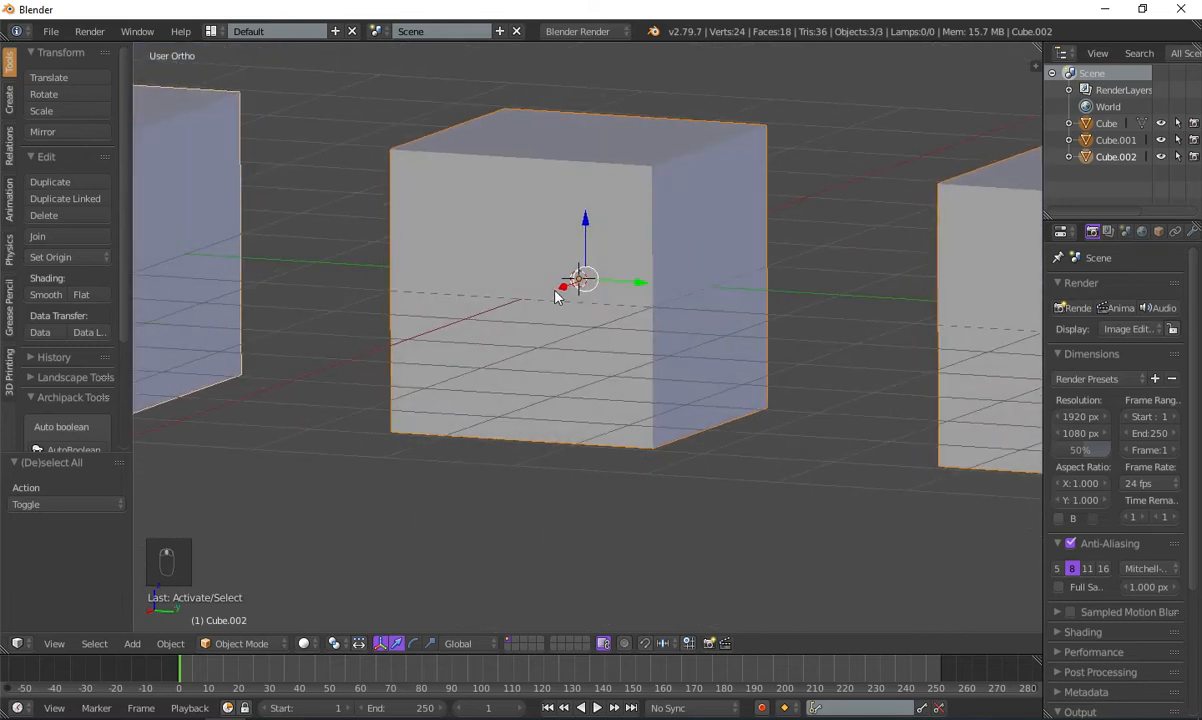
{"action": "scroll", "coordinate": [557, 297], "scroll_direction": "down", "scroll_amount": 4}
{"action": "middle_click_drag", "start_coordinate": [585, 301], "coordinate": [502, 421]}
{"action": "scroll", "coordinate": [520, 311], "scroll_direction": "down", "scroll_amount": 2}
- Try moving the three selected cubes together, constrained in turn to the X, Y and Z axes
{"action": "key", "text": "g"}
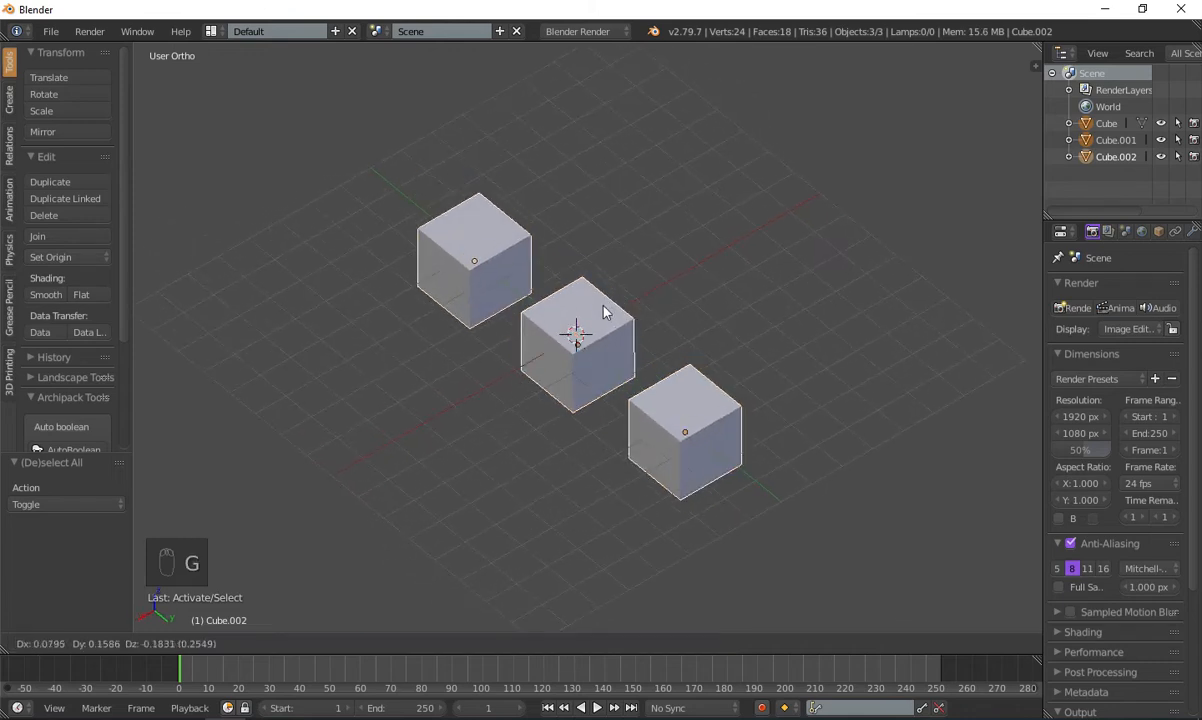
{"action": "key", "text": "x"}
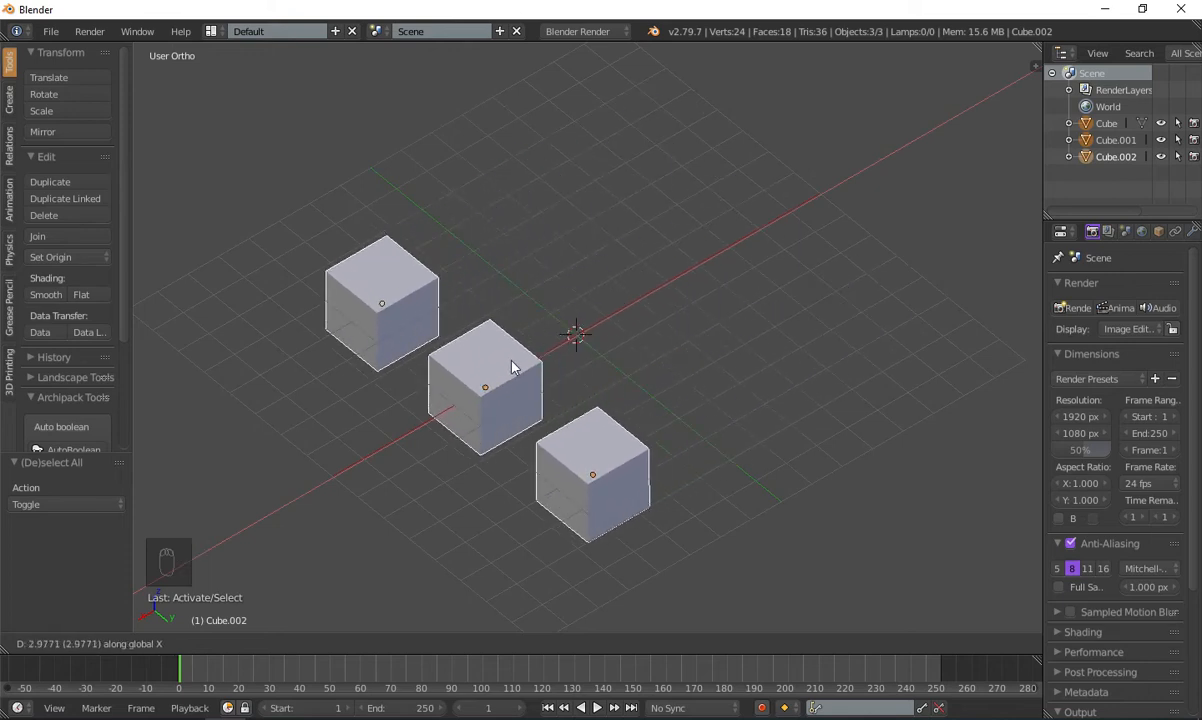
{"action": "key", "text": "y"}
{"action": "key", "text": "z"}
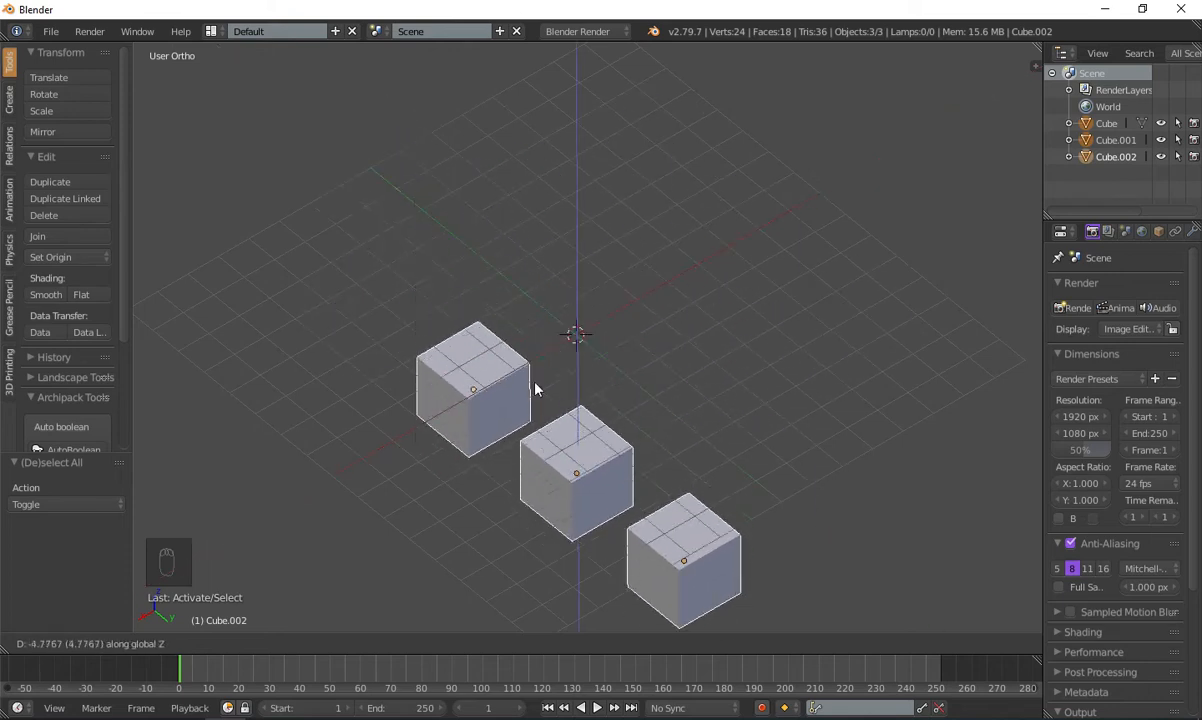
{"action": "left_click", "coordinate": [550, 300]}
- Try moving the three selected cubes together freely, without an axis constraint
{"action": "middle_click_drag", "start_coordinate": [605, 425], "coordinate": [545, 429]}
{"action": "scroll", "coordinate": [530, 415], "scroll_direction": "down", "scroll_amount": 2}
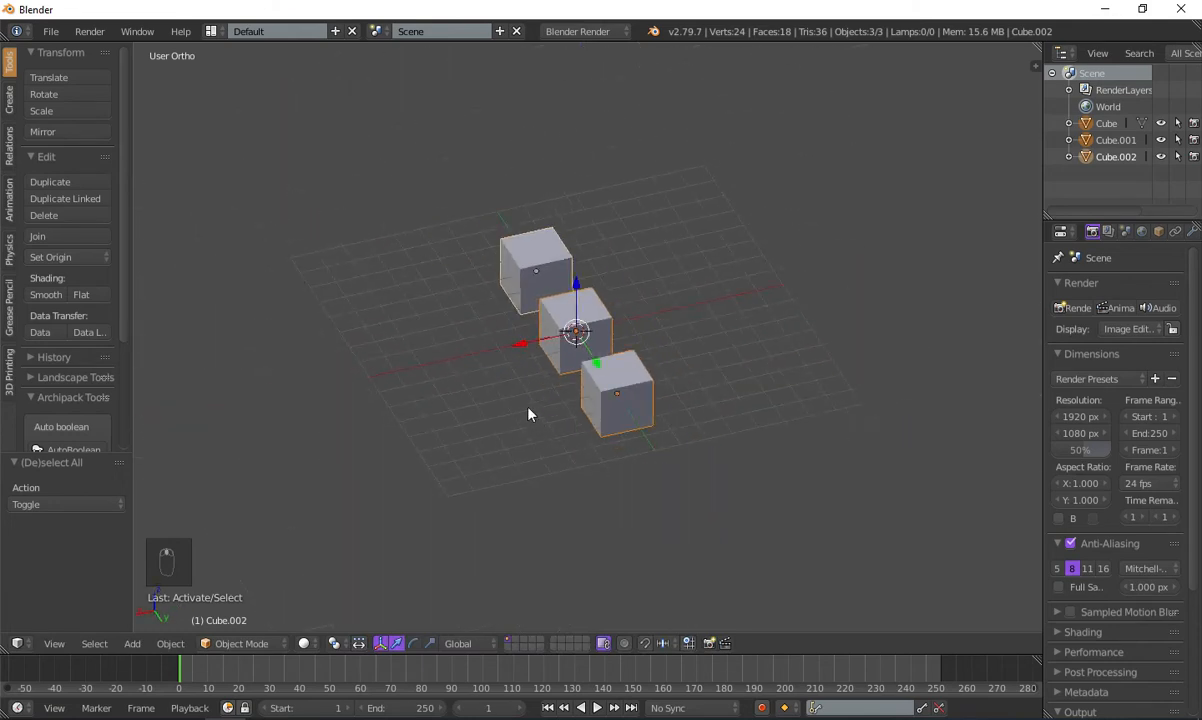
{"action": "scroll", "coordinate": [550, 381], "scroll_direction": "up", "scroll_amount": 3}
{"action": "key", "text": "g"}
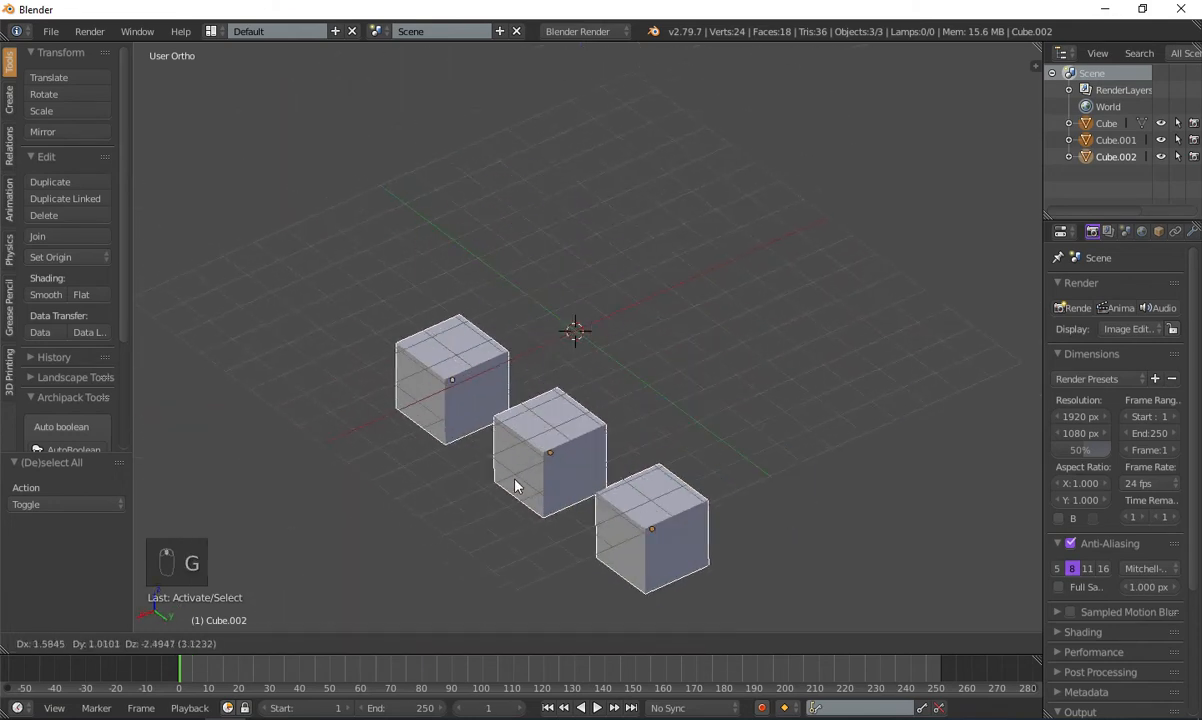
{"action": "left_click", "coordinate": [530, 345]}
- Select only the middle cube and try moving it away from the other two
{"action": "right_click", "coordinate": [545, 330]}
{"action": "key", "text": "g"}
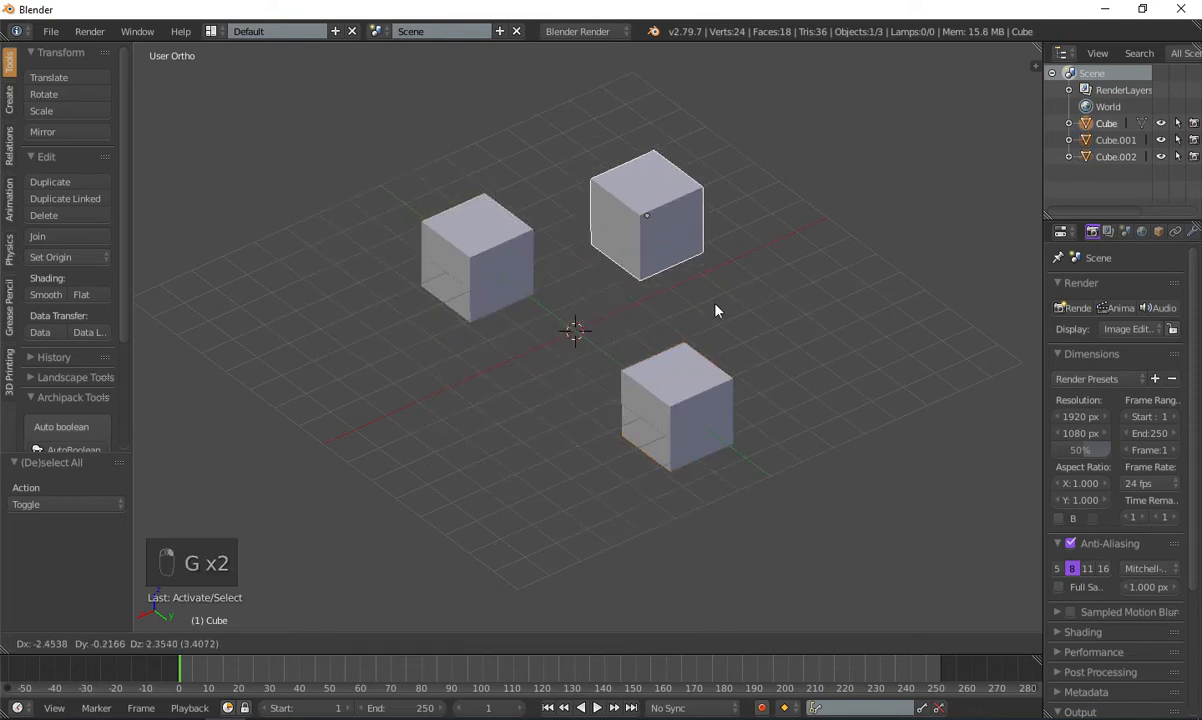
{"action": "right_click", "coordinate": [715, 310]}
- Add the two outer cubes back to the selection with the middle cube
{"action": "right_click", "coordinate": [650, 400], "text": "shift"}
{"action": "right_click", "coordinate": [429, 247], "text": "shift"}
{"action": "scroll", "coordinate": [622, 476], "scroll_direction": "up", "scroll_amount": 2}
{"action": "scroll", "coordinate": [622, 476], "scroll_direction": "down", "scroll_amount": 2}
{"action": "middle_click_drag", "start_coordinate": [600, 437], "coordinate": [640, 345]}
{"action": "scroll", "coordinate": [435, 429], "scroll_direction": "up", "scroll_amount": 2}
{"action": "scroll", "coordinate": [553, 317], "scroll_direction": "down", "scroll_amount": 2}
{"action": "mouse_move", "coordinate": [553, 317]}
{"action": "middle_mouse_down"}
{"action": "mouse_move", "coordinate": [504, 373]}
{"action": "mouse_move", "coordinate": [548, 323]}
{"action": "middle_mouse_up"}
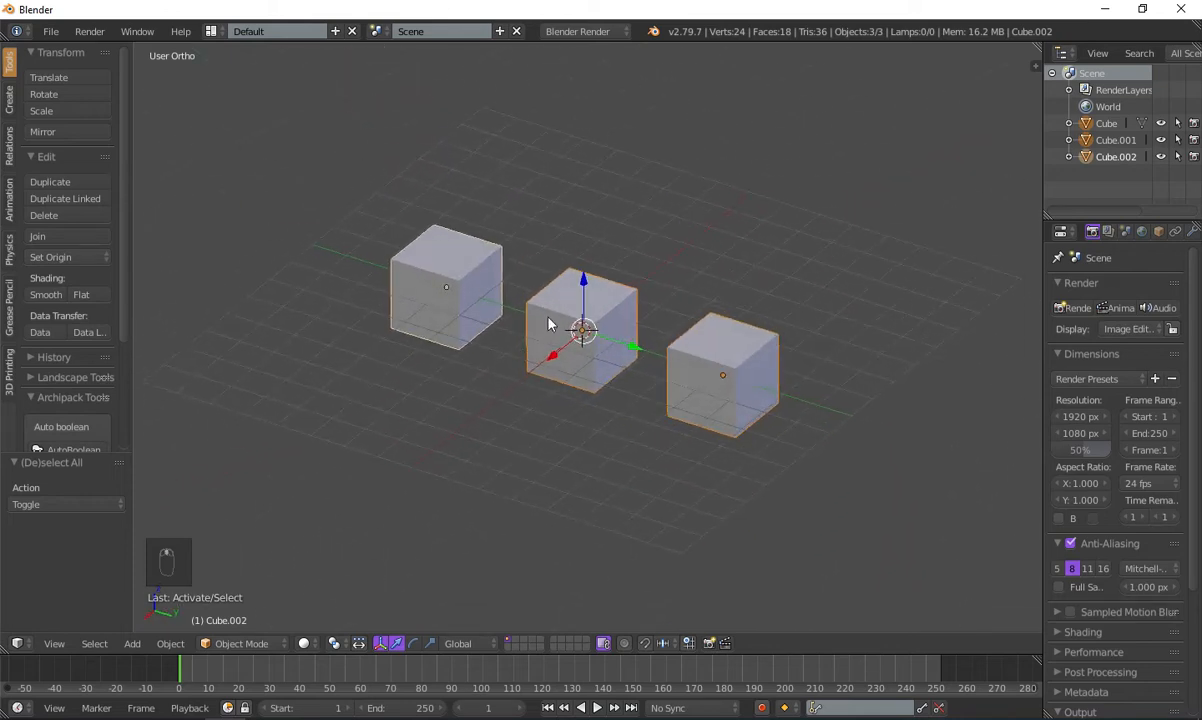
- Try rotating the three selected cubes around their shared centre several times from different viewing angles
{"action": "key", "text": "r"}
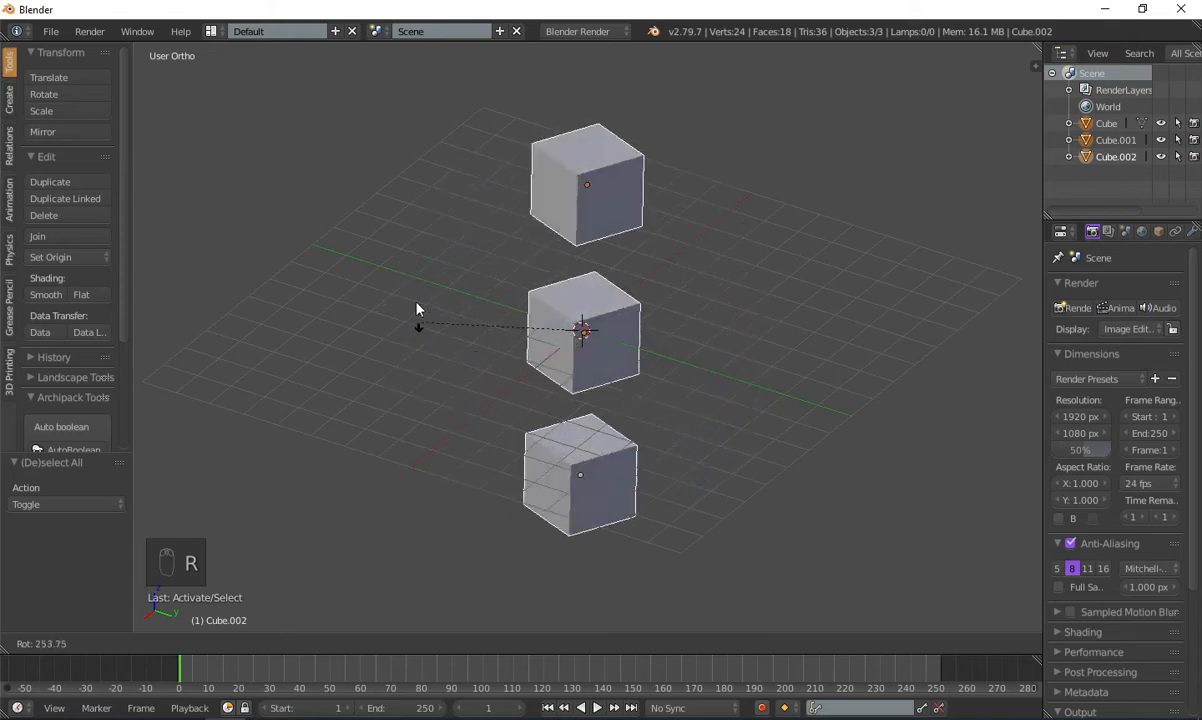
{"action": "left_click", "coordinate": [531, 438]}
{"action": "middle_click_drag", "start_coordinate": [531, 438], "coordinate": [700, 255]}
{"action": "key", "text": "r"}
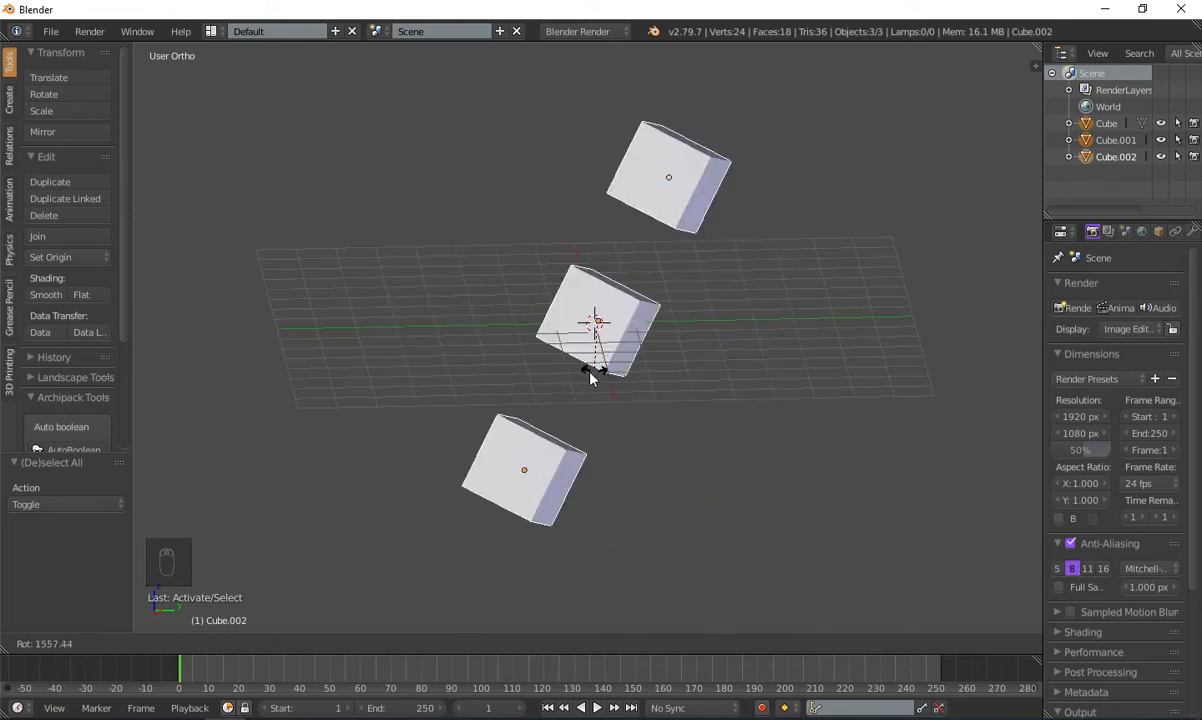
{"action": "key", "text": "Escape"}
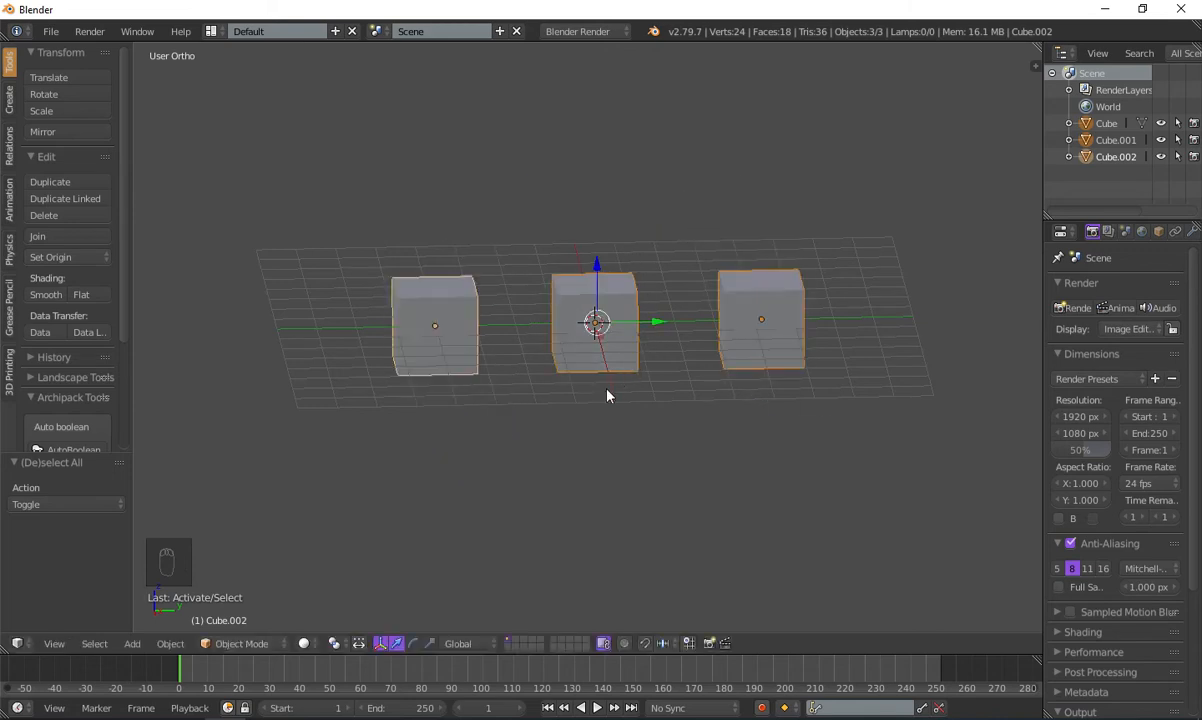
{"action": "scroll", "coordinate": [617, 383], "scroll_direction": "up", "scroll_amount": 3}
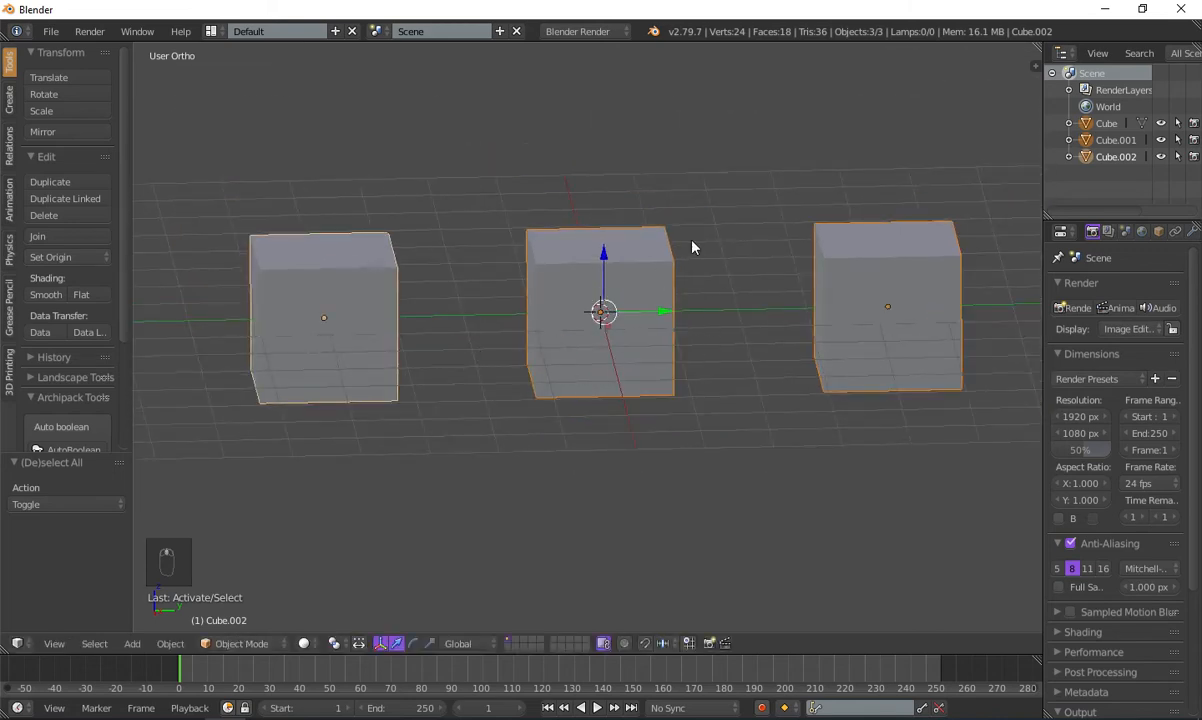
{"action": "key", "text": "r"}
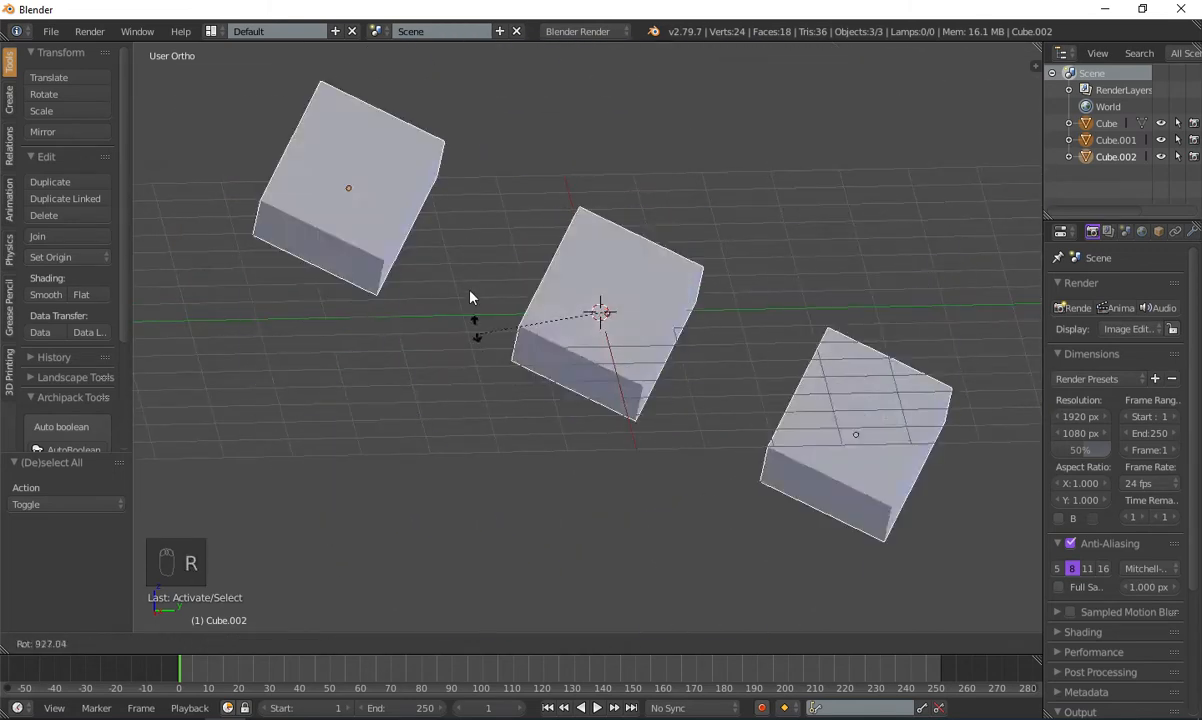
{"action": "key", "text": "Escape"}
- Reselect all three cubes one by one so that the first duplicate becomes the active object
{"action": "middle_click_drag", "start_coordinate": [668, 389], "coordinate": [797, 336]}
{"action": "right_click", "coordinate": [797, 336]}
{"action": "right_click", "coordinate": [338, 296]}
{"action": "right_click", "coordinate": [558, 271], "text": "shift"}
{"action": "right_click", "coordinate": [859, 366], "text": "shift"}
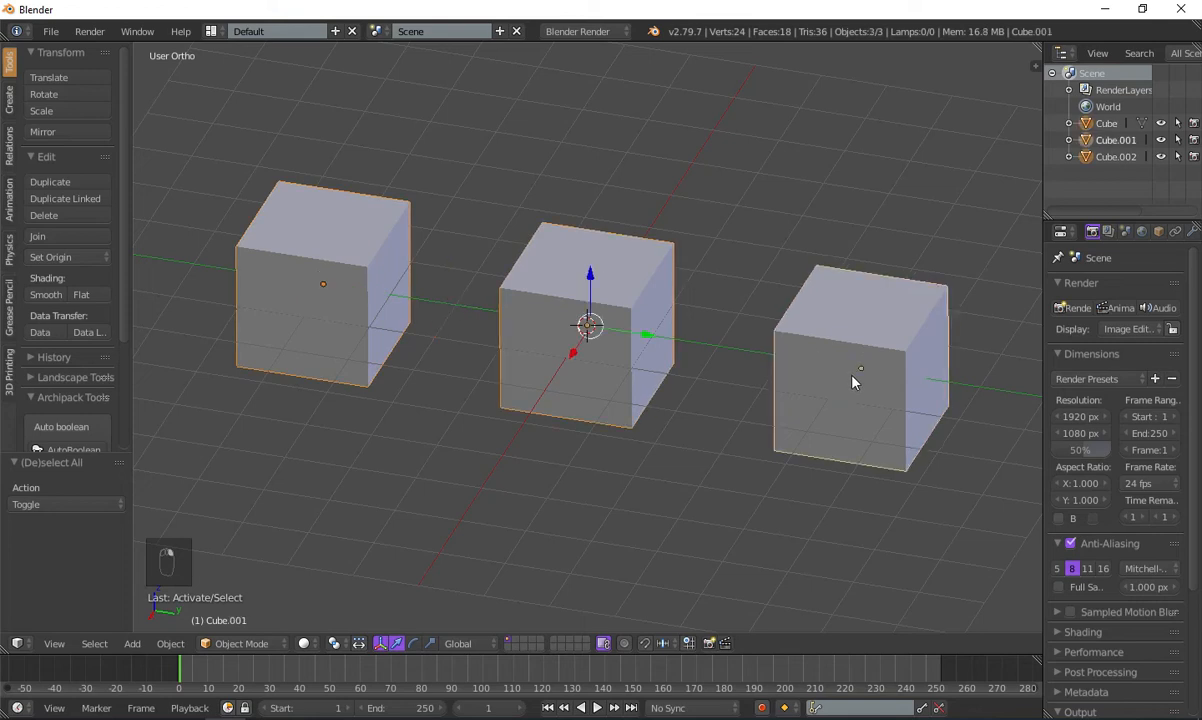
- Try rotating the three cubes together while the first duplicate is the active object
{"action": "key", "text": "r"}
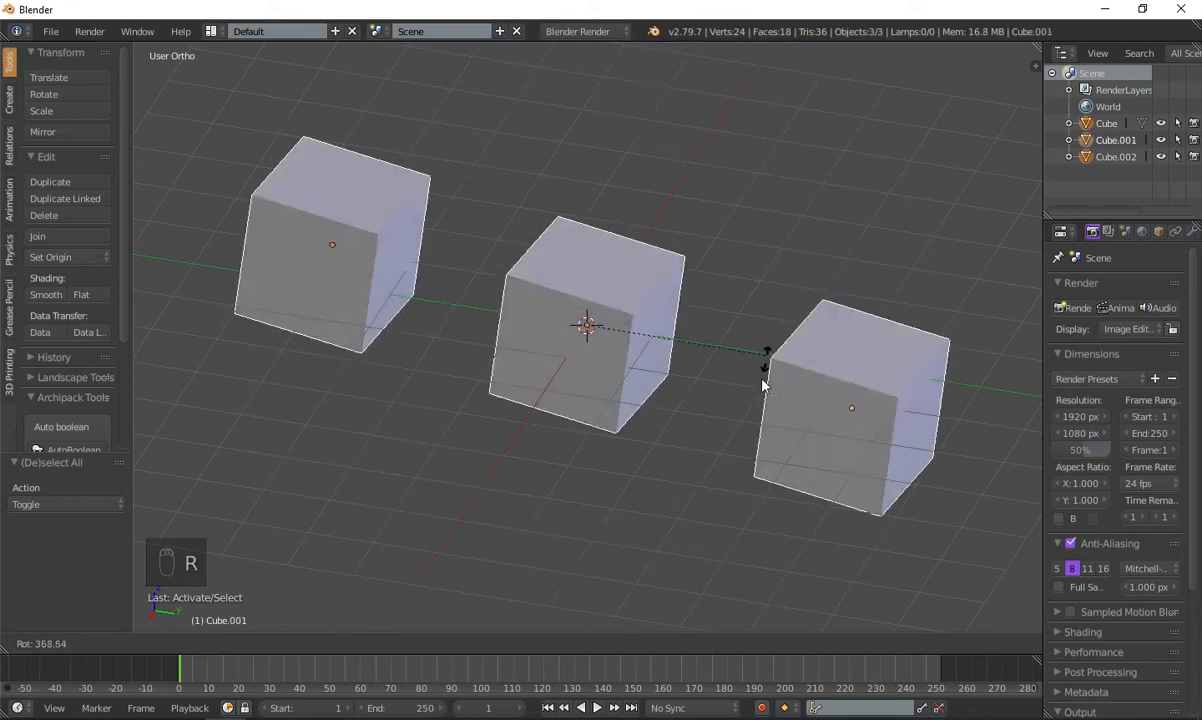
{"action": "right_click", "coordinate": [662, 350]}
{"action": "scroll", "coordinate": [640, 352], "scroll_direction": "down", "scroll_amount": 3}
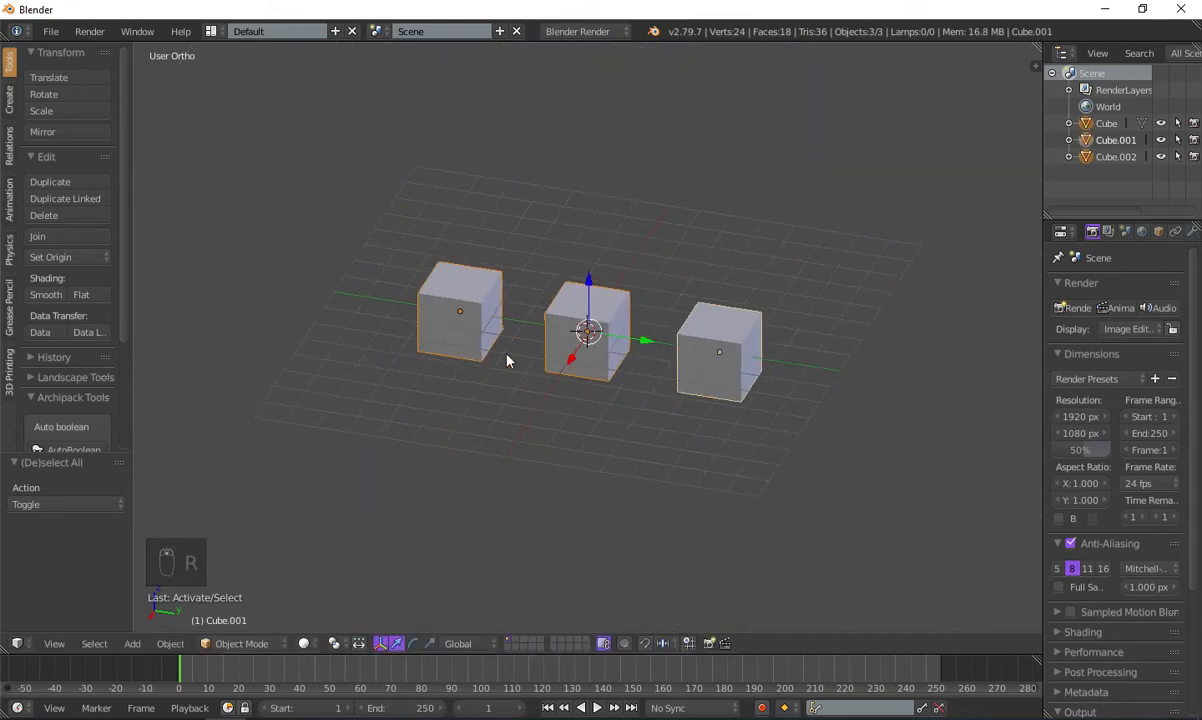
{"action": "middle_click_drag", "start_coordinate": [743, 272], "coordinate": [632, 389]}
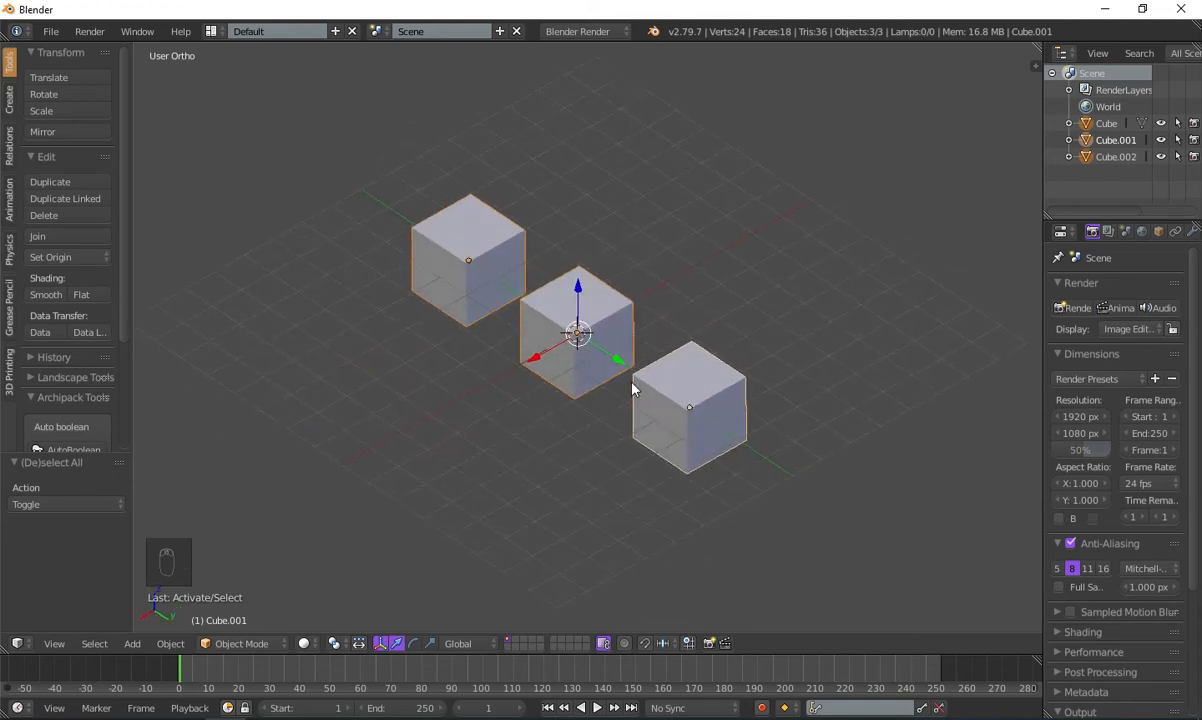
- Try enlarging the three selected cubes to about 3.7 times around their shared centre
{"action": "middle_click_drag", "start_coordinate": [629, 314], "coordinate": [598, 268]}
{"action": "scroll", "coordinate": [610, 300], "scroll_direction": "down", "scroll_amount": 3}
{"action": "middle_click_drag", "start_coordinate": [622, 338], "coordinate": [650, 328]}
{"action": "key", "text": "s"}
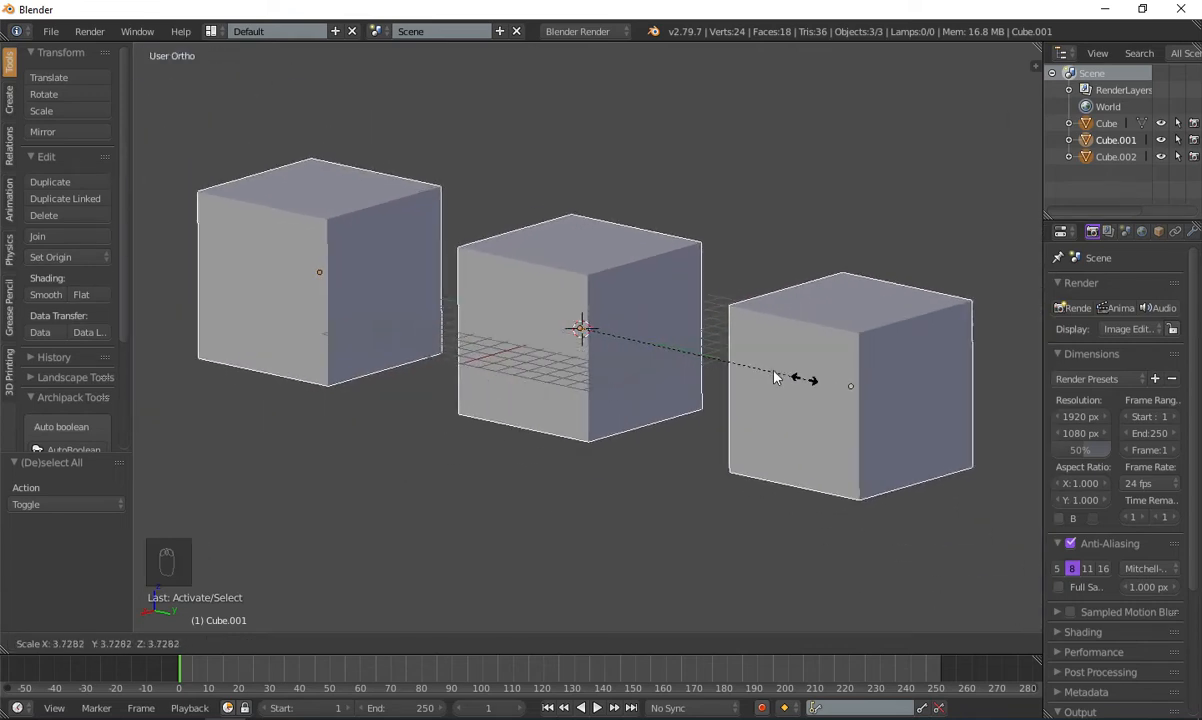
{"action": "right_click", "coordinate": [641, 370]}
- Try scaling the three cubes up slightly and shrinking them towards their shared centre
{"action": "scroll", "coordinate": [625, 378], "scroll_direction": "up", "scroll_amount": 3}
{"action": "key", "text": "s"}
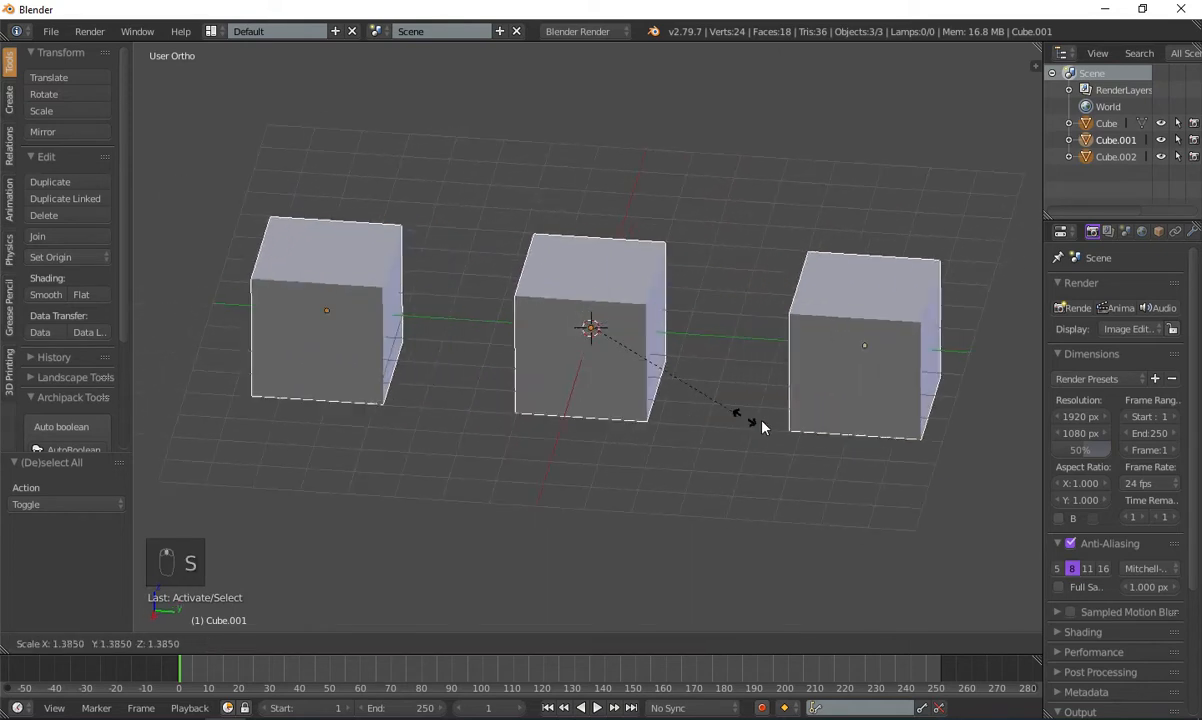
{"action": "left_click", "coordinate": [699, 397]}
{"action": "scroll", "coordinate": [740, 340], "scroll_direction": "up", "scroll_amount": 3}
{"action": "key", "text": "s"}
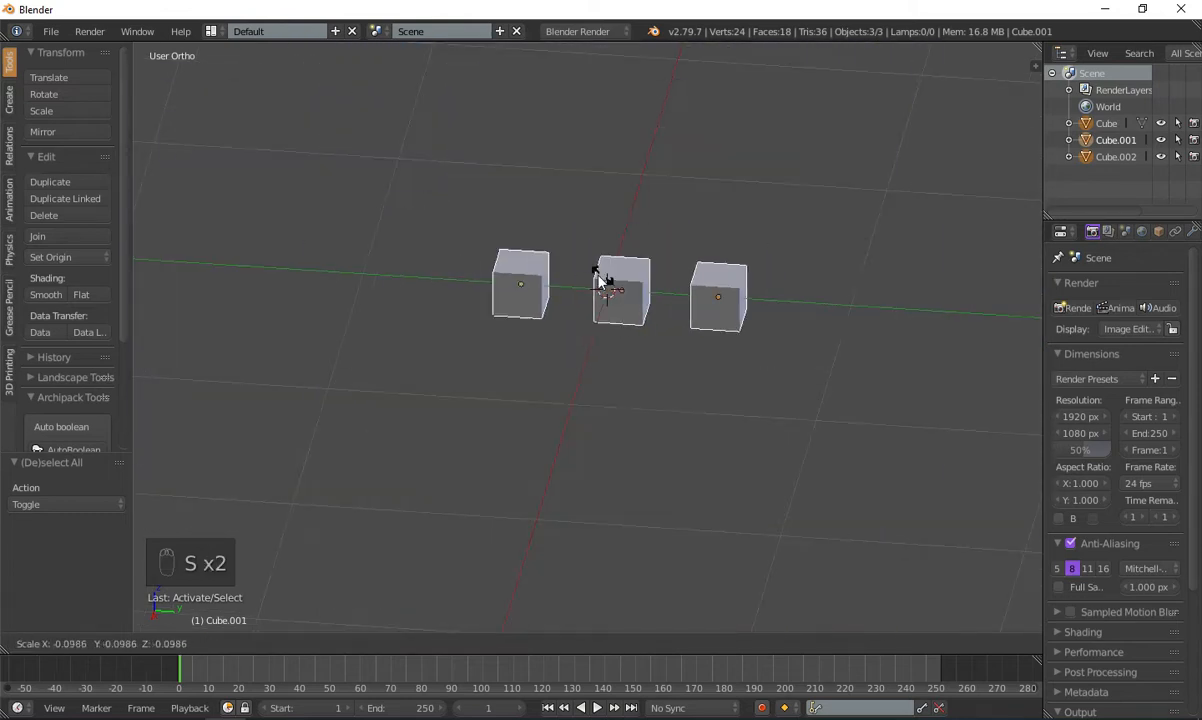
{"action": "left_click", "coordinate": [590, 349]}
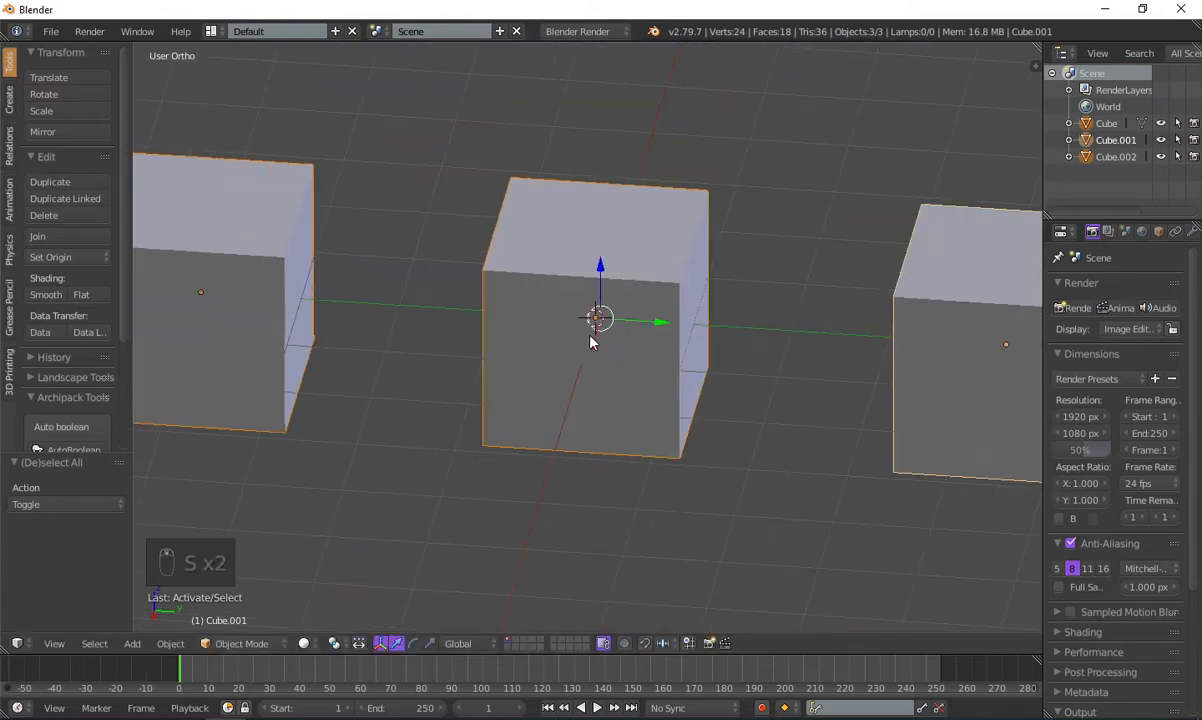
{"action": "scroll", "coordinate": [592, 363], "scroll_direction": "down", "scroll_amount": 4}
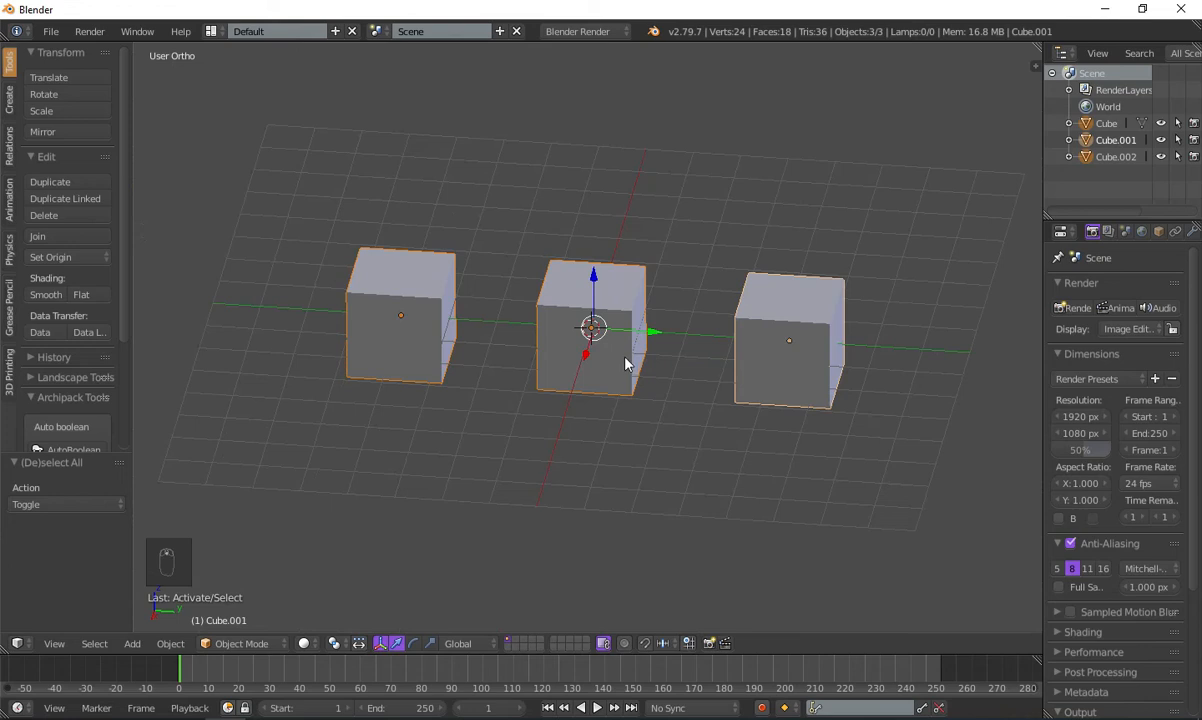
{"action": "scroll", "coordinate": [717, 538], "scroll_direction": "up", "scroll_amount": 2}
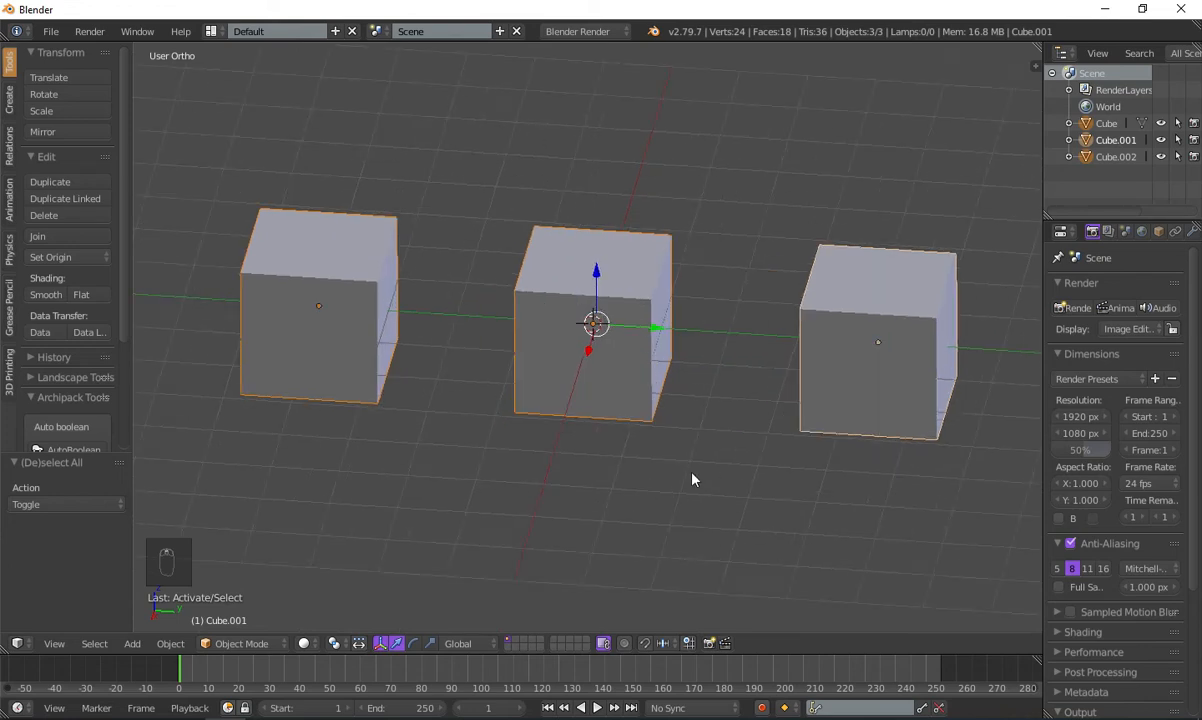
- Try scaling the second duplicate cube on its own
{"action": "scroll", "coordinate": [625, 451], "scroll_direction": "down", "scroll_amount": 1}
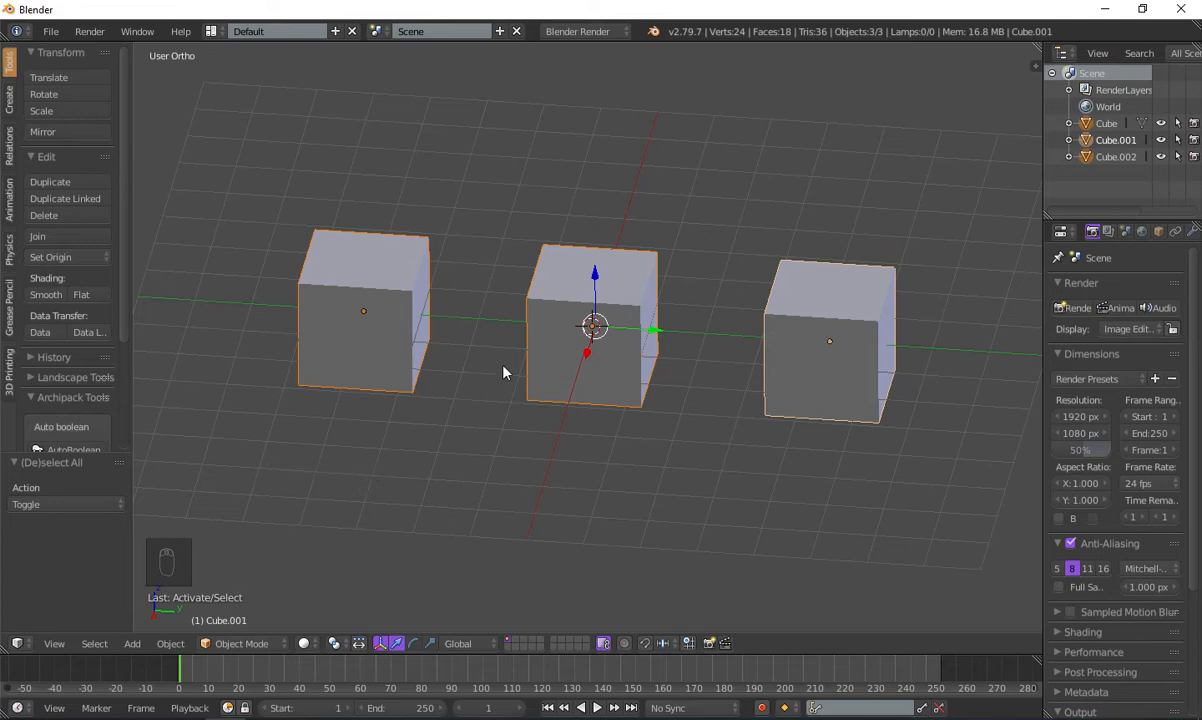
{"action": "right_click", "coordinate": [400, 328]}
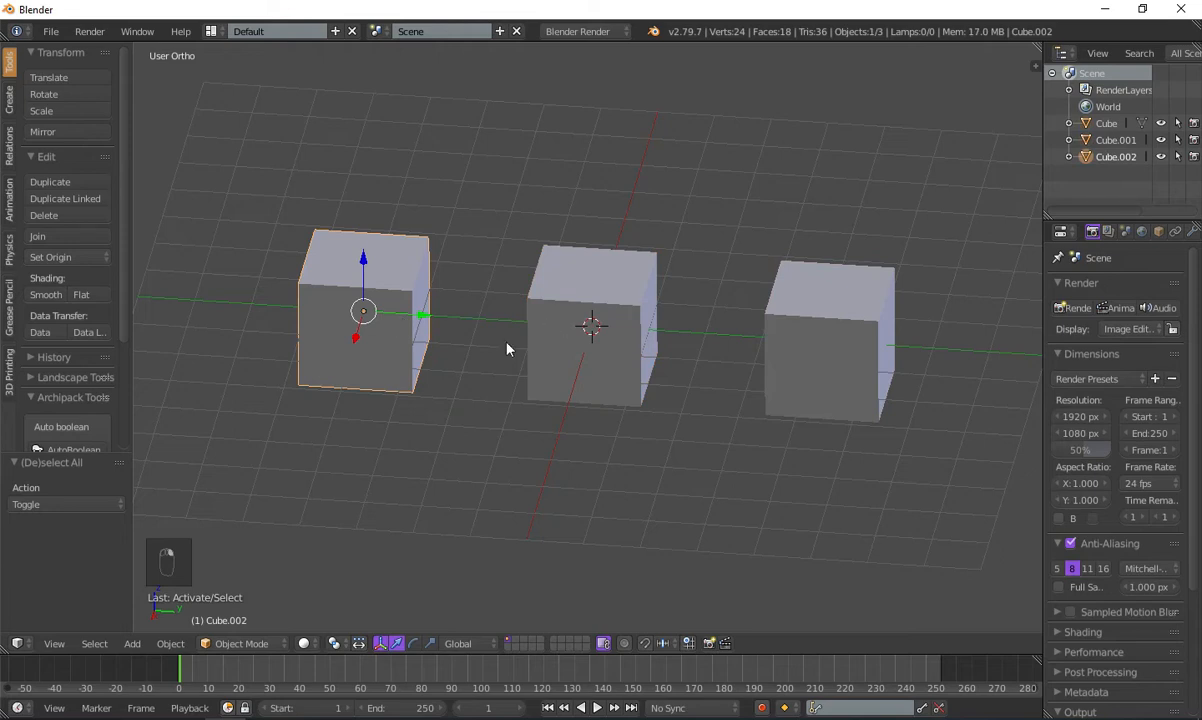
{"action": "key", "text": "s"}
{"action": "right_click", "coordinate": [578, 448]}
- Add the other two cubes to the selection so that the original middle cube becomes the active object
{"action": "right_click", "coordinate": [555, 290], "text": "shift"}
{"action": "right_click", "coordinate": [840, 305], "text": "shift"}
{"action": "right_click", "coordinate": [568, 330], "text": "shift"}
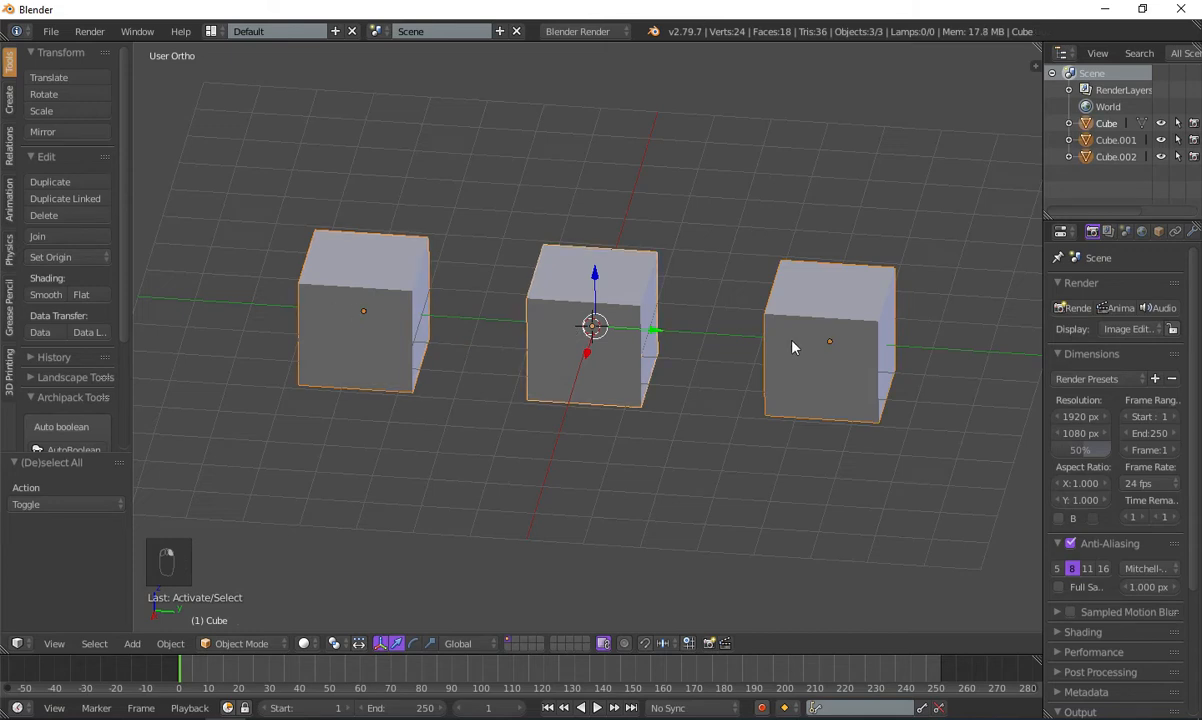
- Set the pivot point to Active Element for the three selected cubes
{"action": "scroll", "coordinate": [460, 415], "scroll_direction": "down", "scroll_amount": 2}
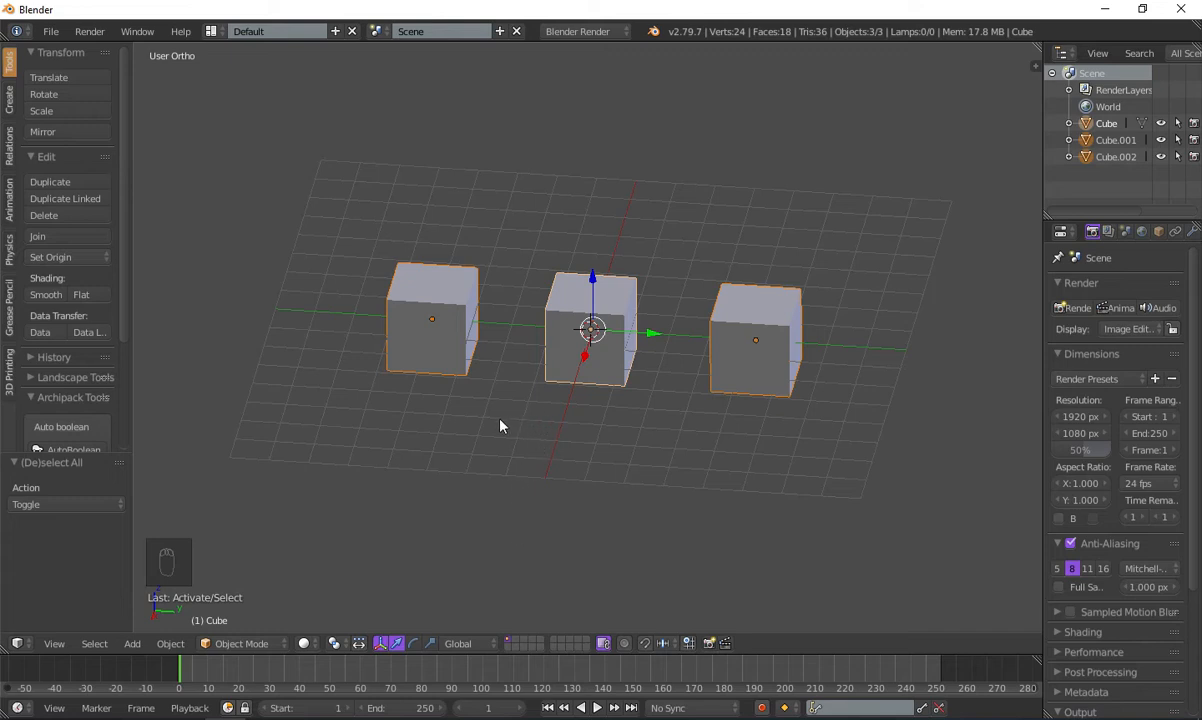
{"action": "scroll", "coordinate": [411, 213], "scroll_direction": "up", "scroll_amount": 1}
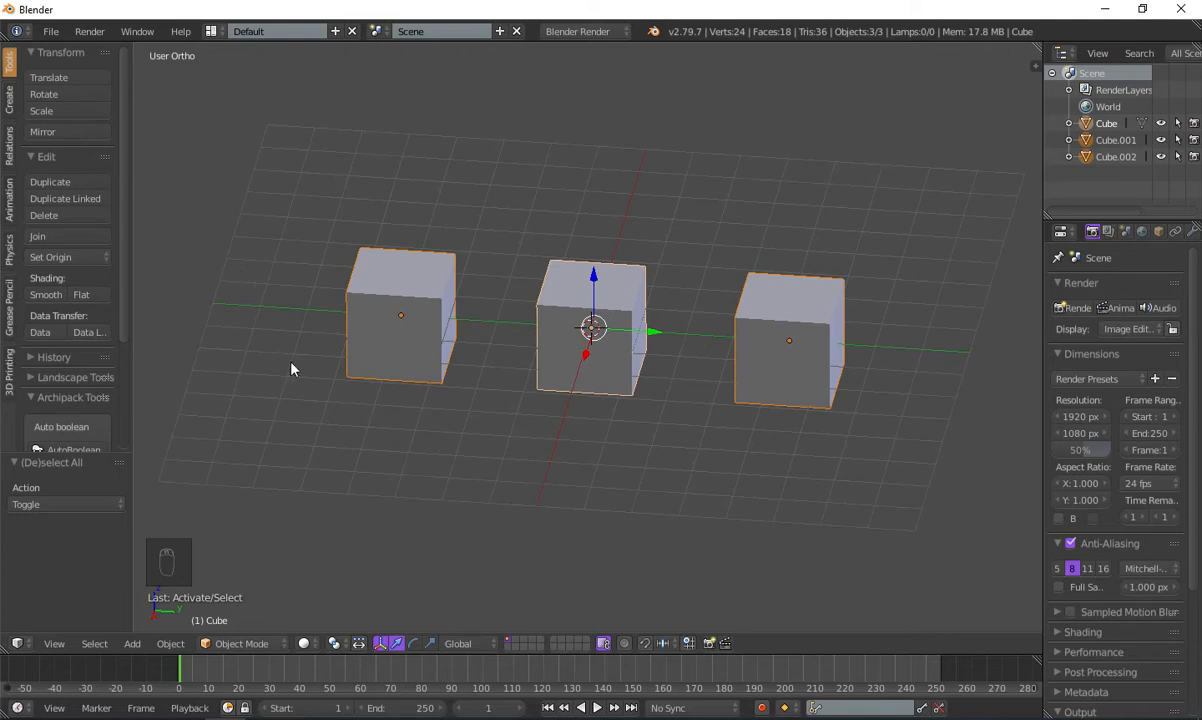
{"action": "left_click", "coordinate": [345, 653]}
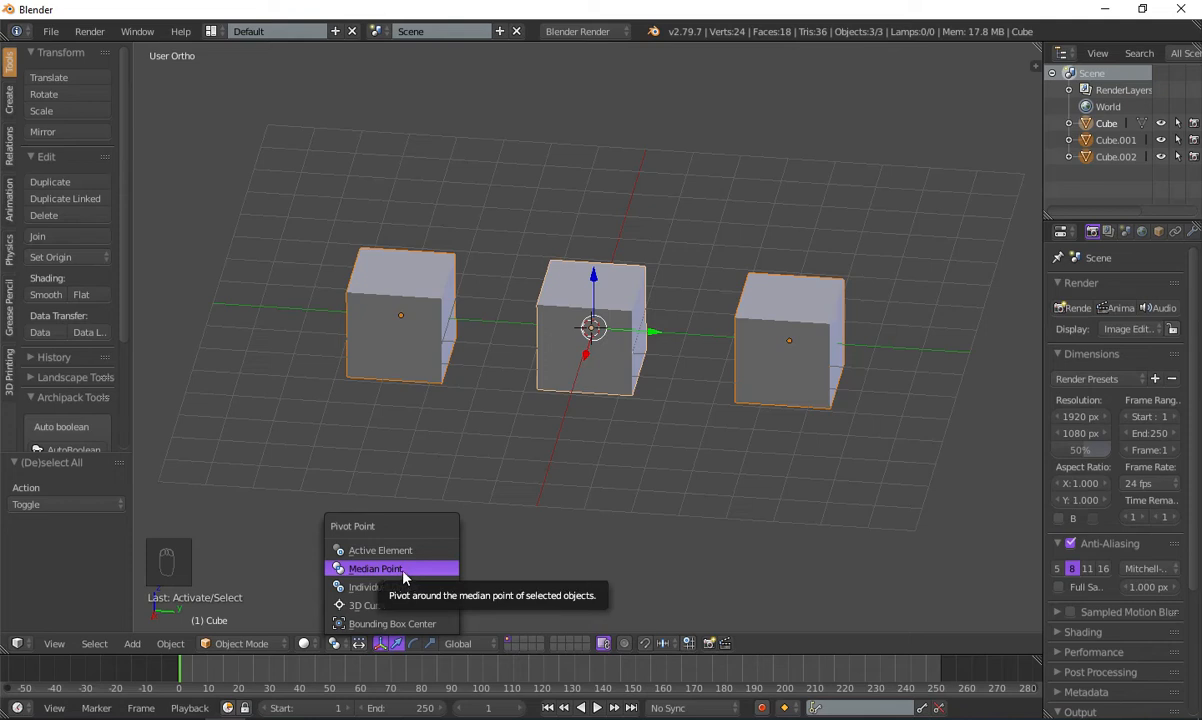
{"action": "key", "text": "Escape"}
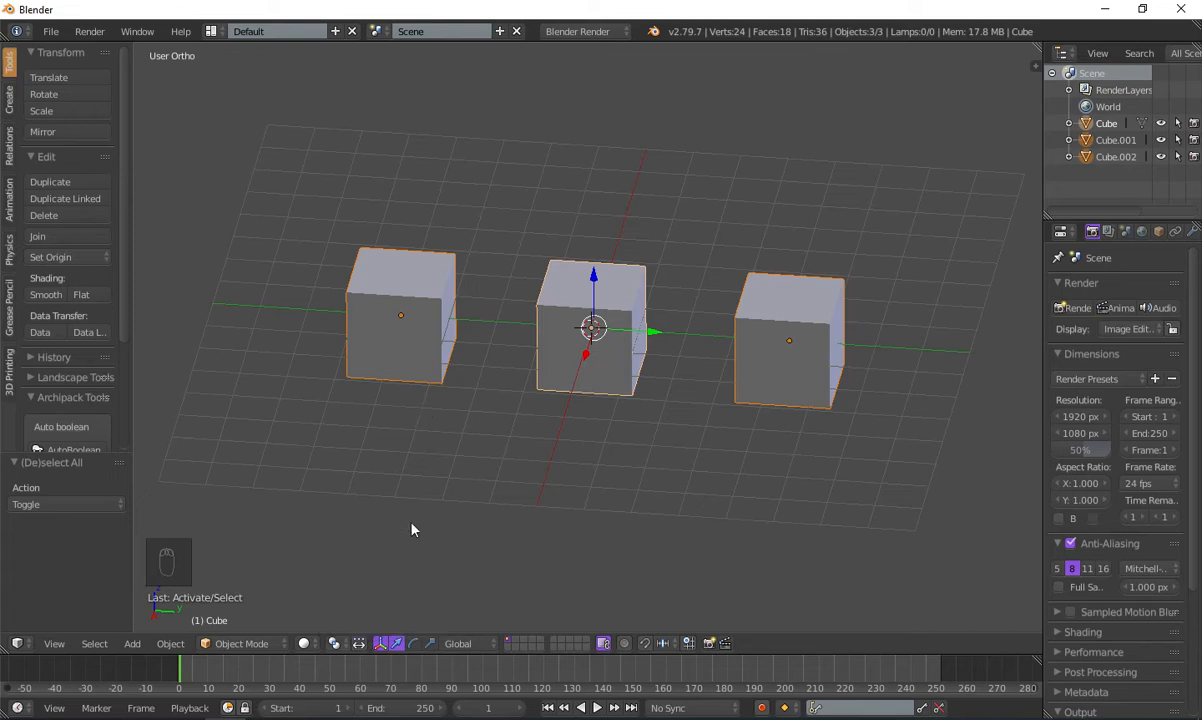
{"action": "left_click", "coordinate": [336, 641]}
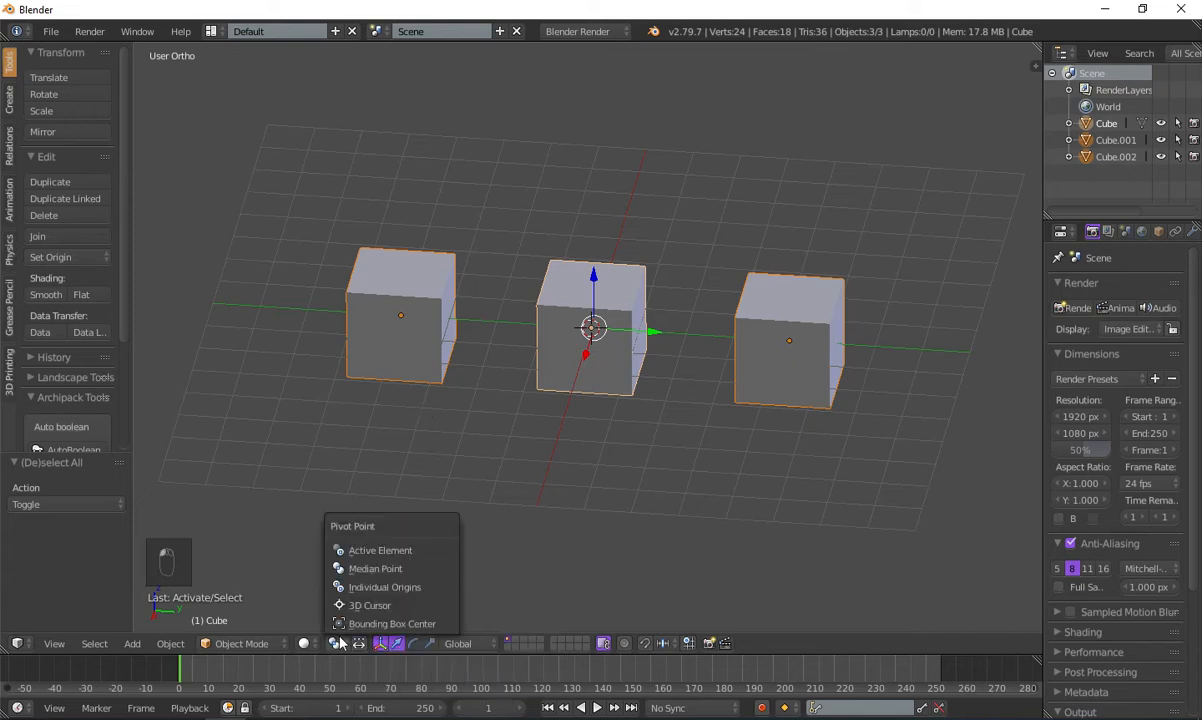
{"action": "left_click", "coordinate": [403, 560]}
{"action": "scroll", "coordinate": [587, 461], "scroll_direction": "up", "scroll_amount": 3}
{"action": "scroll", "coordinate": [617, 410], "scroll_direction": "down", "scroll_amount": 3}
{"action": "scroll", "coordinate": [663, 368], "scroll_direction": "up", "scroll_amount": 2}
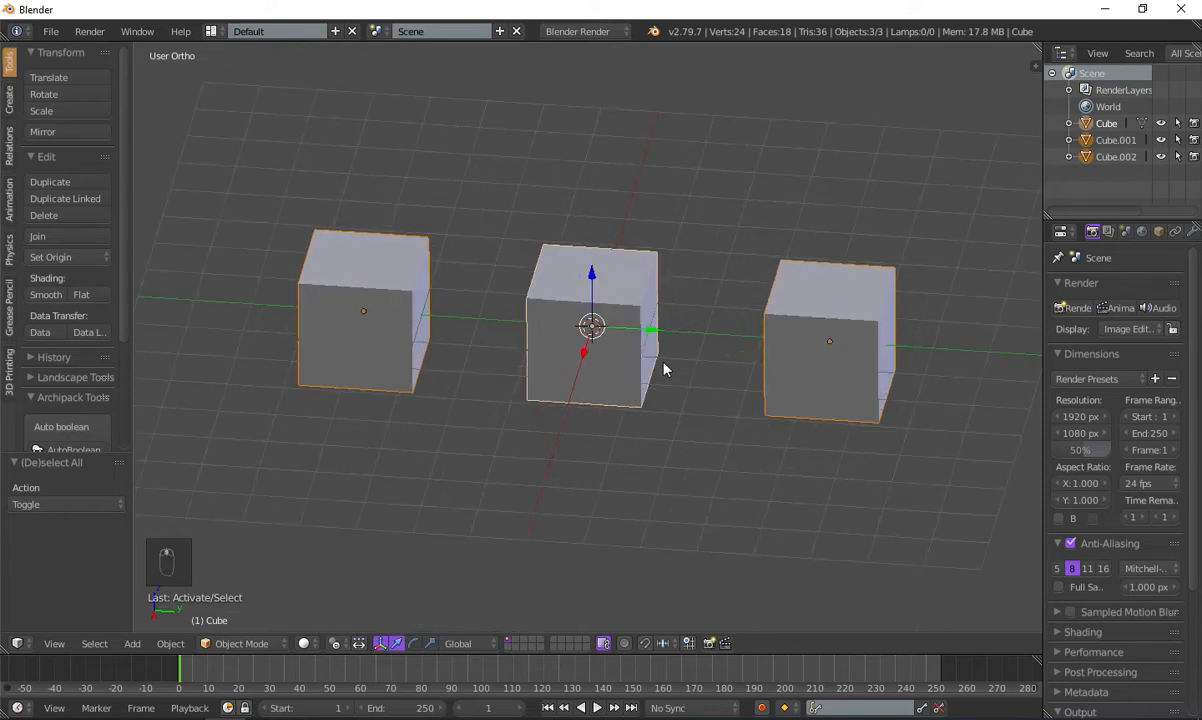
- Reselect all three cubes, making the first duplicate and after it the original middle cube the active object
{"action": "right_click", "coordinate": [380, 315]}
{"action": "right_click", "coordinate": [633, 303], "text": "shift"}
{"action": "right_click", "coordinate": [771, 303], "text": "shift"}
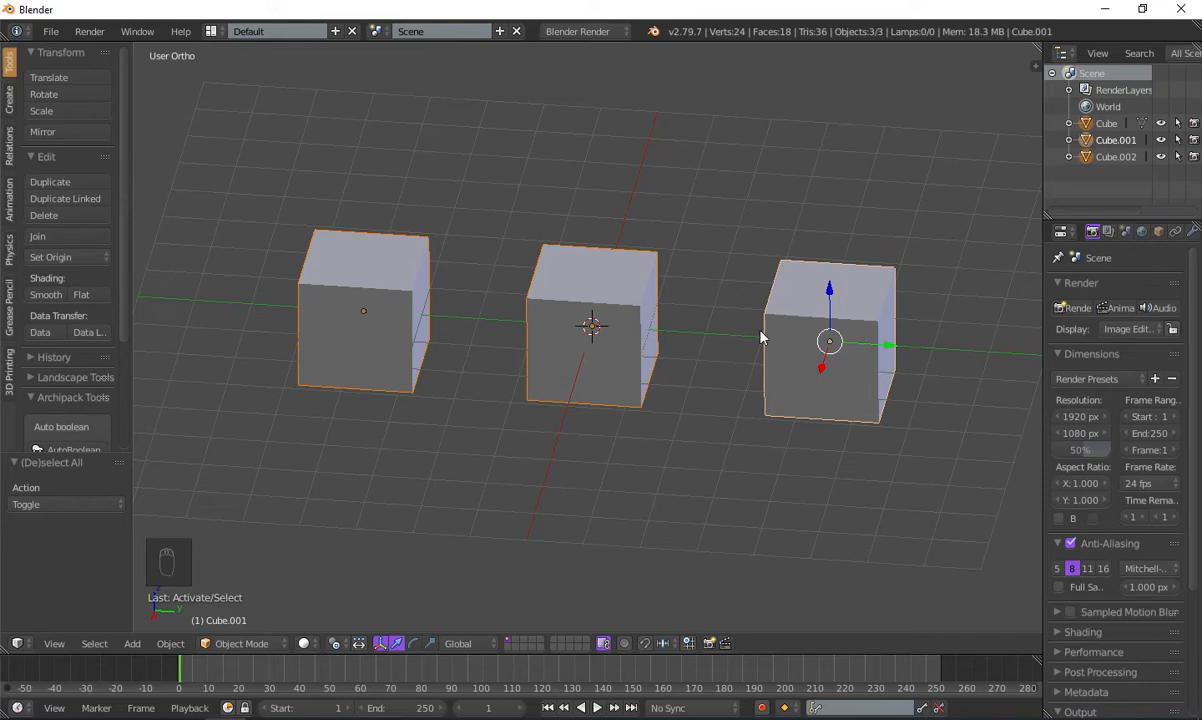
{"action": "scroll", "coordinate": [737, 394], "scroll_direction": "up", "scroll_amount": 2}
{"action": "left_click", "coordinate": [558, 268], "text": "shift"}
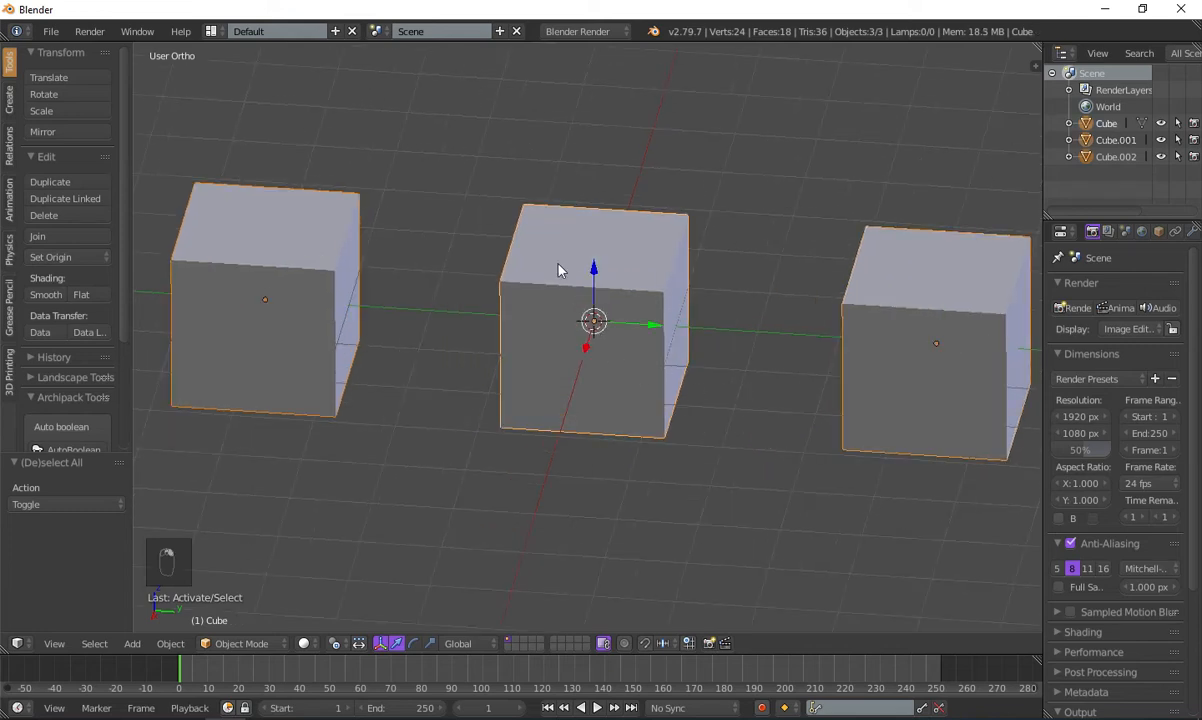
{"action": "scroll", "coordinate": [560, 300], "scroll_direction": "down", "scroll_amount": 2, "text": "shift"}
{"action": "scroll", "coordinate": [575, 395], "scroll_direction": "up", "scroll_amount": 3}
{"action": "scroll", "coordinate": [580, 370], "scroll_direction": "down", "scroll_amount": 5}
{"action": "scroll", "coordinate": [615, 380], "scroll_direction": "up", "scroll_amount": 2, "text": "shift"}
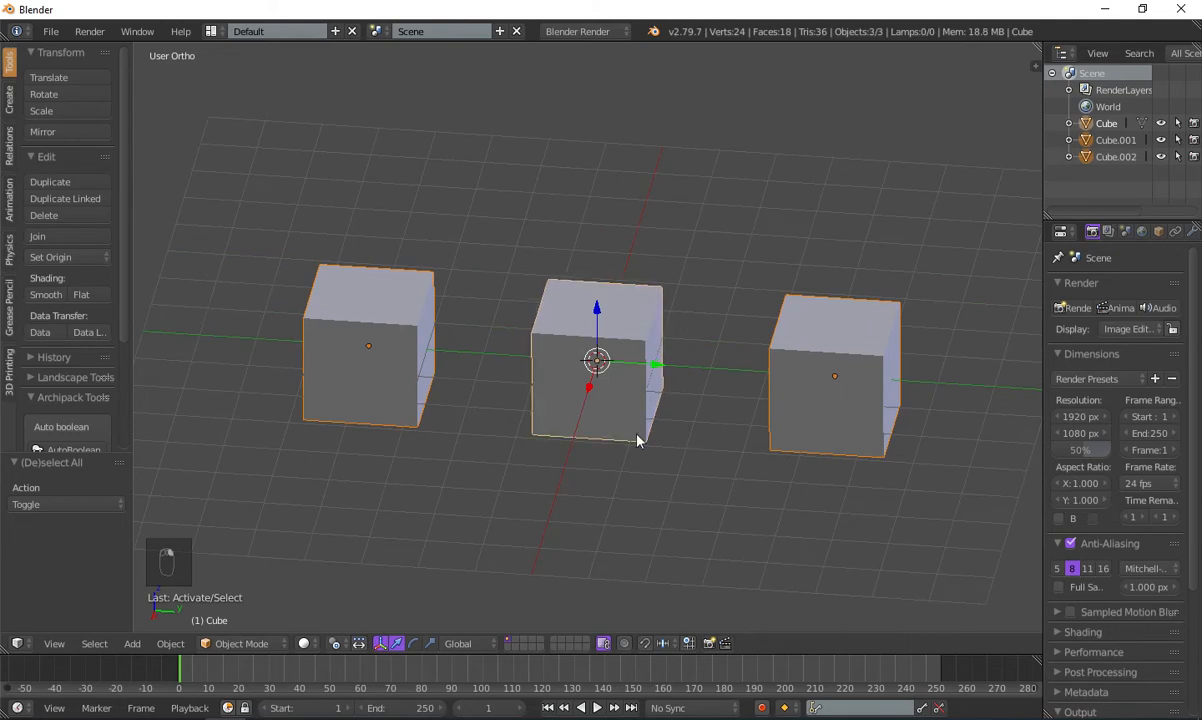
- Make each of the three selected cubes the active object in turn, ending with the first duplicate
{"action": "right_click", "coordinate": [378, 307], "text": "shift"}
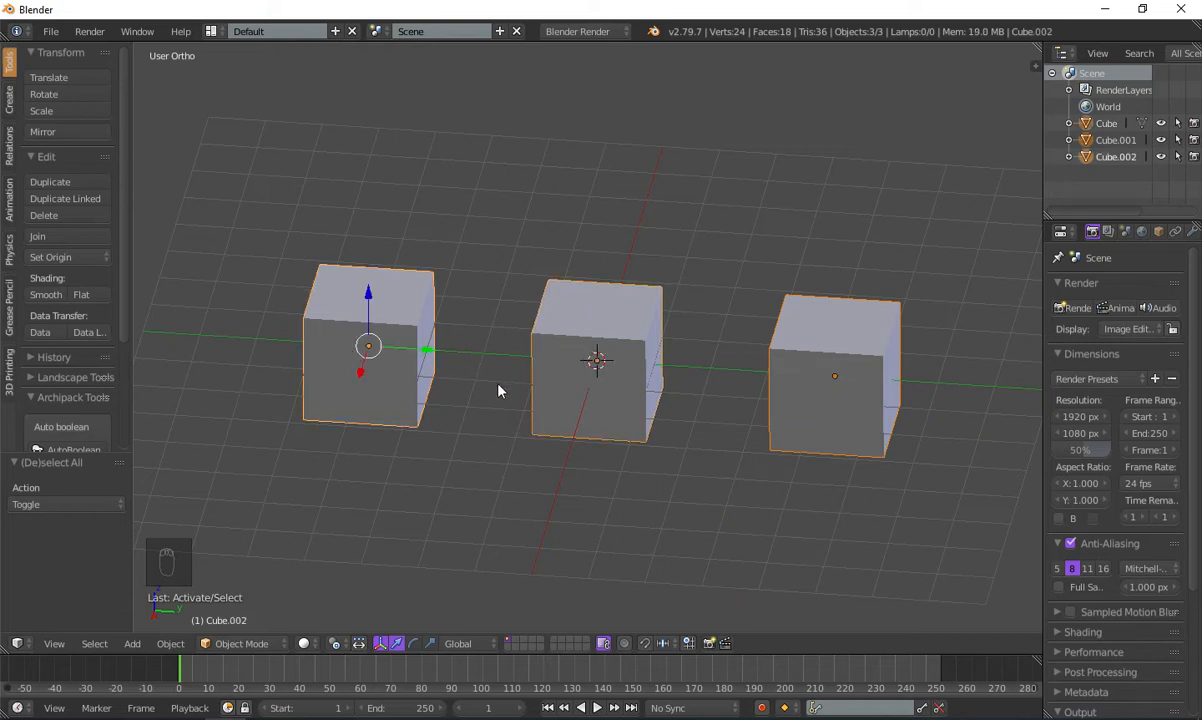
{"action": "right_click", "coordinate": [862, 362], "text": "shift"}
{"action": "right_click", "coordinate": [378, 342], "text": "shift"}
{"action": "right_click", "coordinate": [600, 335], "text": "shift"}
{"action": "right_click", "coordinate": [785, 345], "text": "shift"}
{"action": "right_click", "coordinate": [425, 335], "text": "shift"}
{"action": "right_click", "coordinate": [800, 350], "text": "shift"}
{"action": "right_click", "coordinate": [578, 350], "text": "shift"}
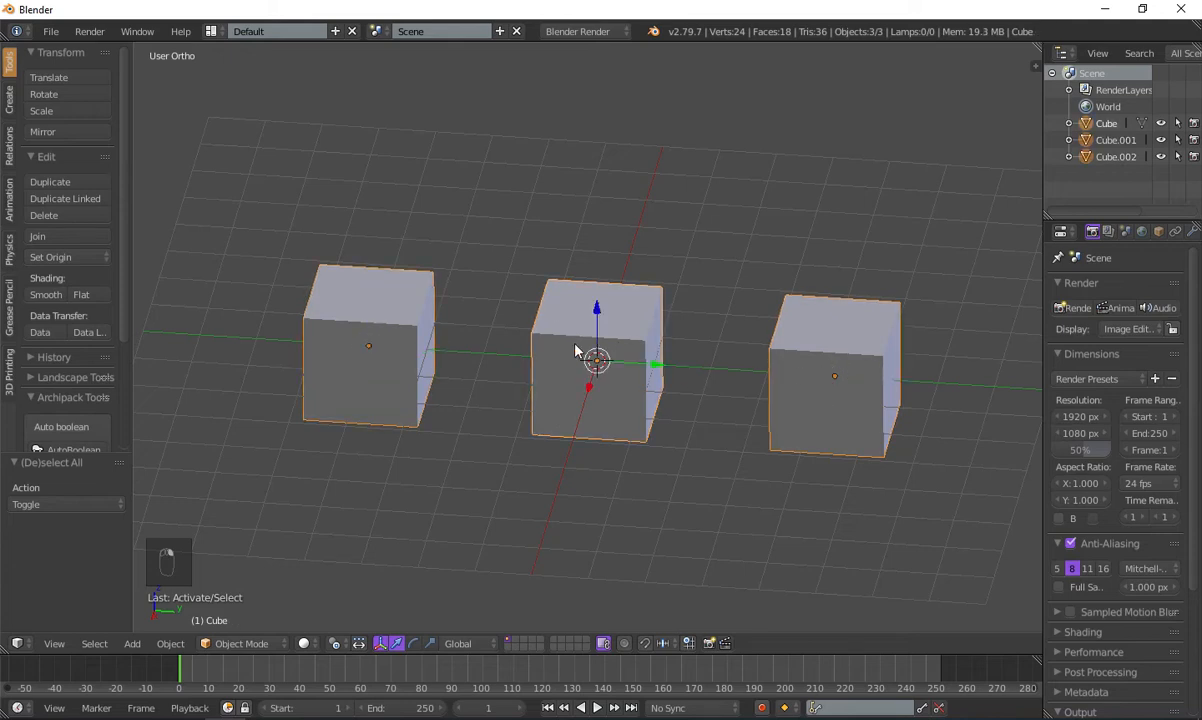
{"action": "right_click", "coordinate": [333, 311], "text": "shift"}
{"action": "right_click", "coordinate": [572, 322], "text": "shift"}
{"action": "right_click", "coordinate": [840, 351], "text": "shift"}
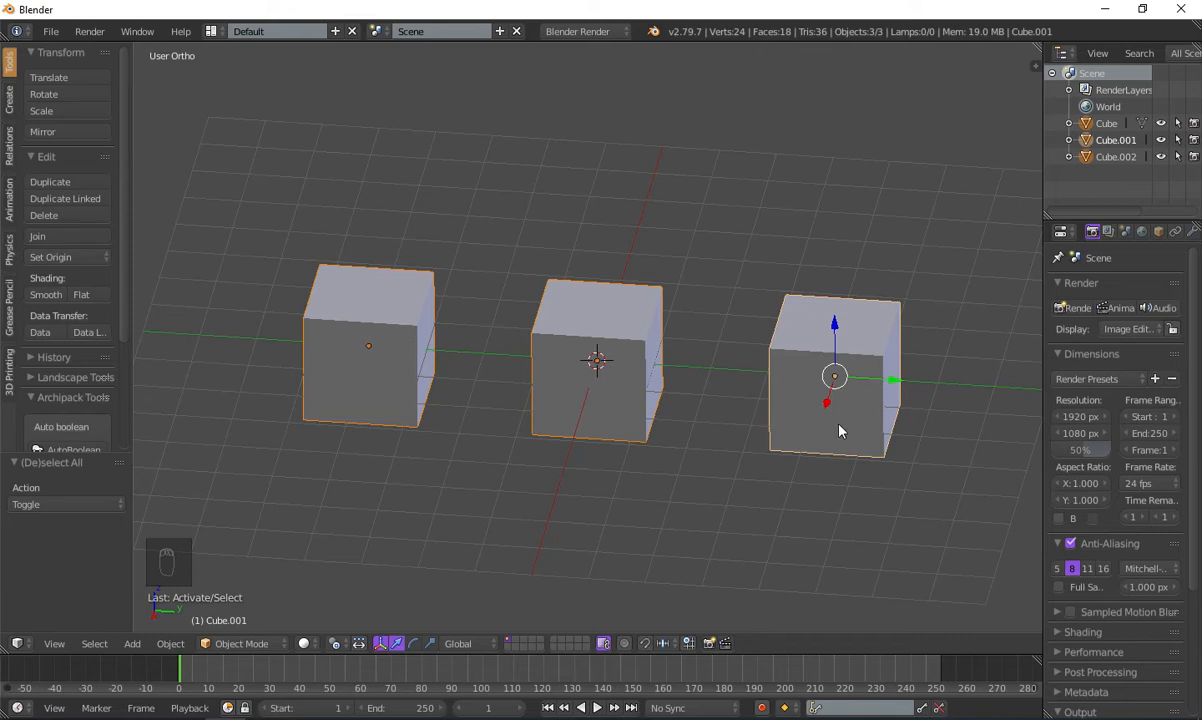
{"action": "scroll", "coordinate": [840, 432], "scroll_direction": "down", "scroll_amount": 1}
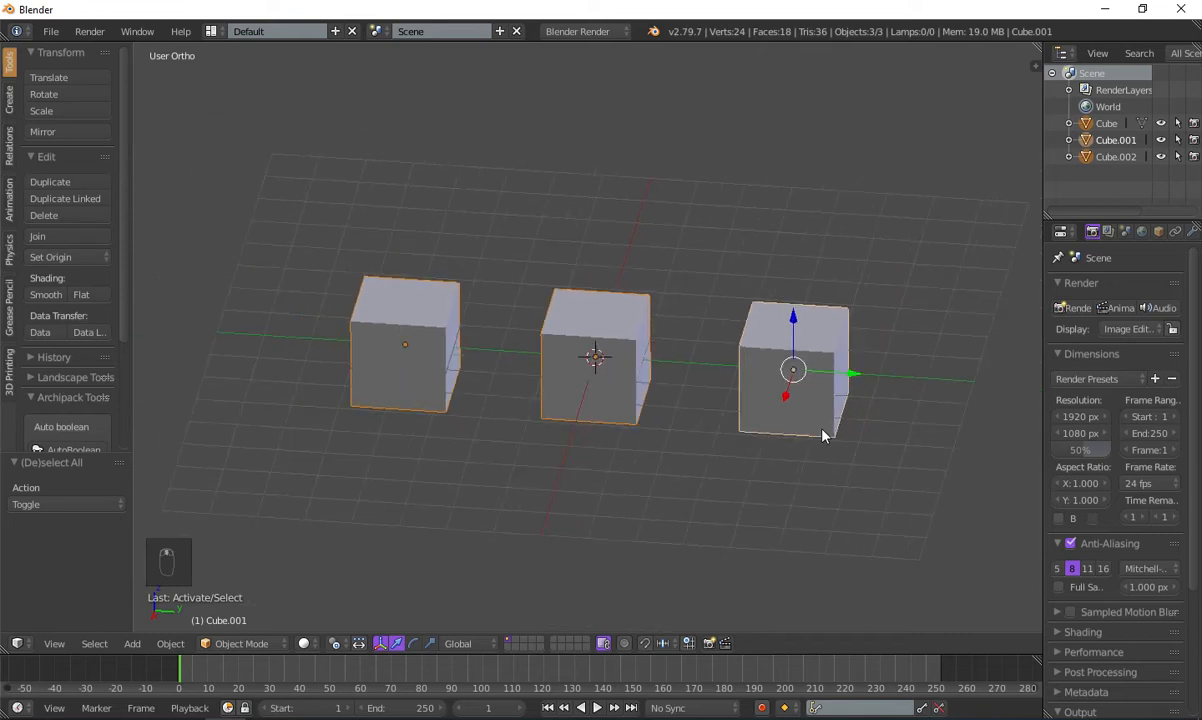
{"action": "middle_click_drag", "start_coordinate": [687, 409], "coordinate": [620, 355], "text": "shift"}
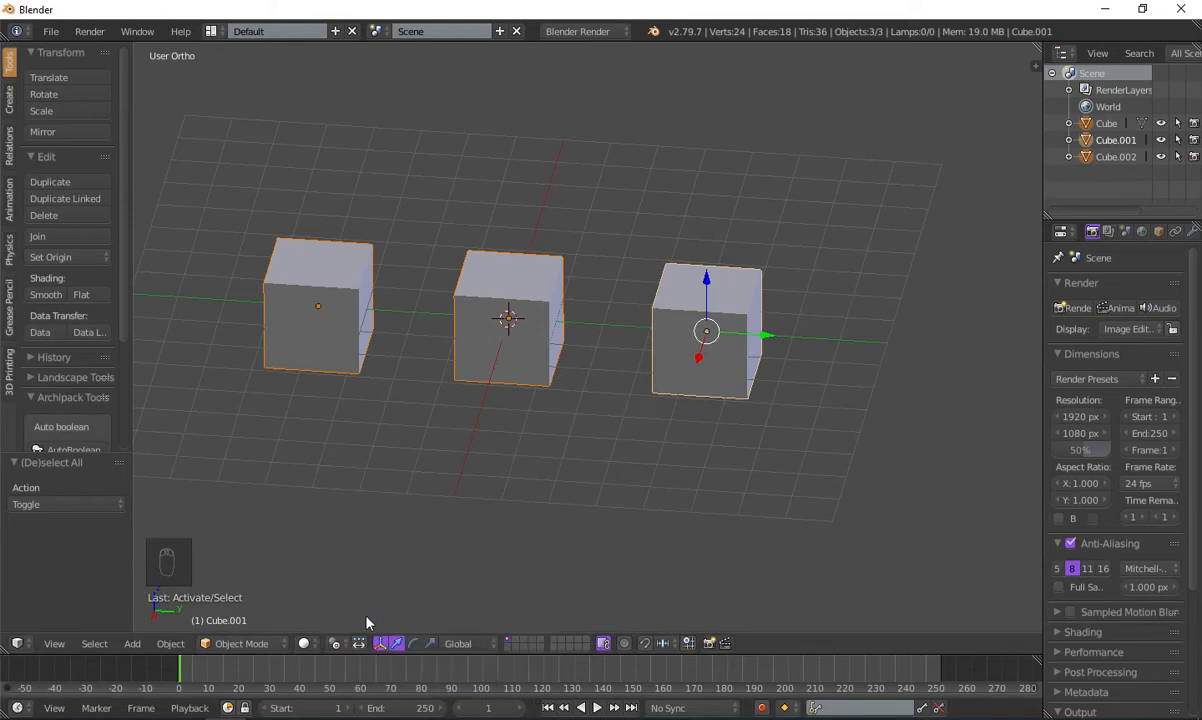
{"action": "left_click", "coordinate": [335, 643]}
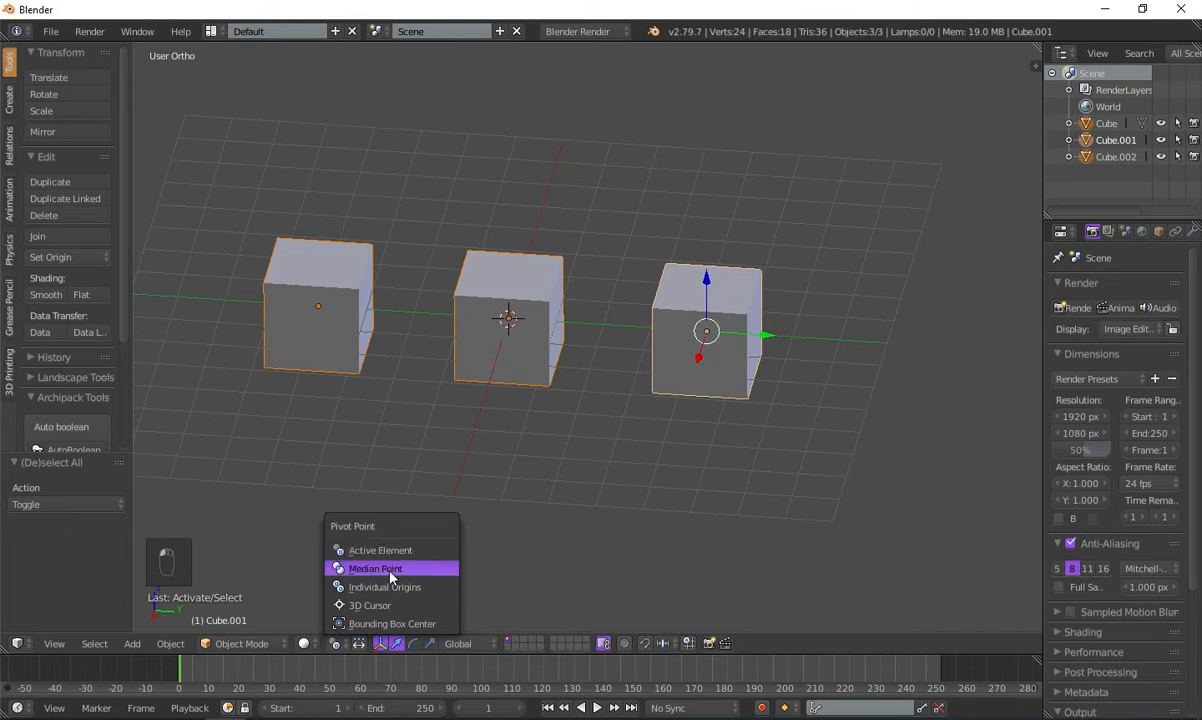
{"action": "scroll", "coordinate": [732, 392], "scroll_direction": "up", "scroll_amount": 2}
{"action": "scroll", "coordinate": [730, 388], "scroll_direction": "down", "scroll_amount": 3}
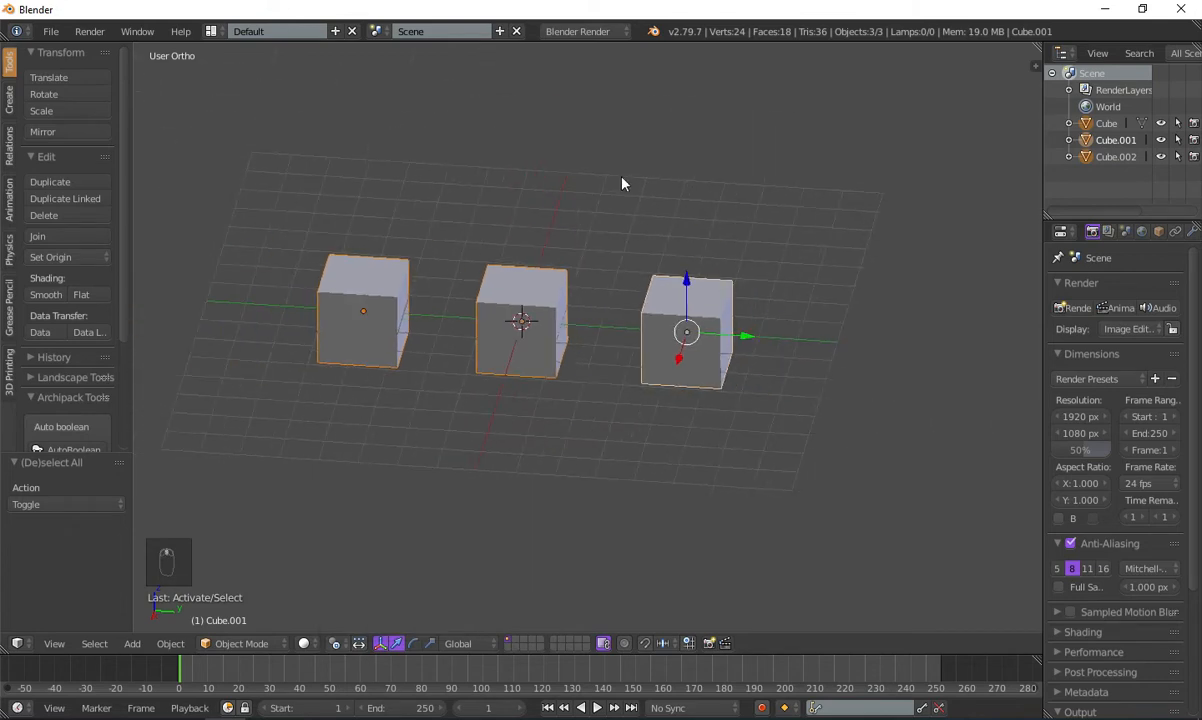
- Try moving the three selected cubes freely and along the global Y, X and Z axes
{"action": "scroll", "coordinate": [612, 365], "scroll_direction": "up", "scroll_amount": 1}
{"action": "middle_click_drag", "start_coordinate": [740, 395], "coordinate": [650, 385]}
{"action": "scroll", "coordinate": [610, 375], "scroll_direction": "down", "scroll_amount": 3}
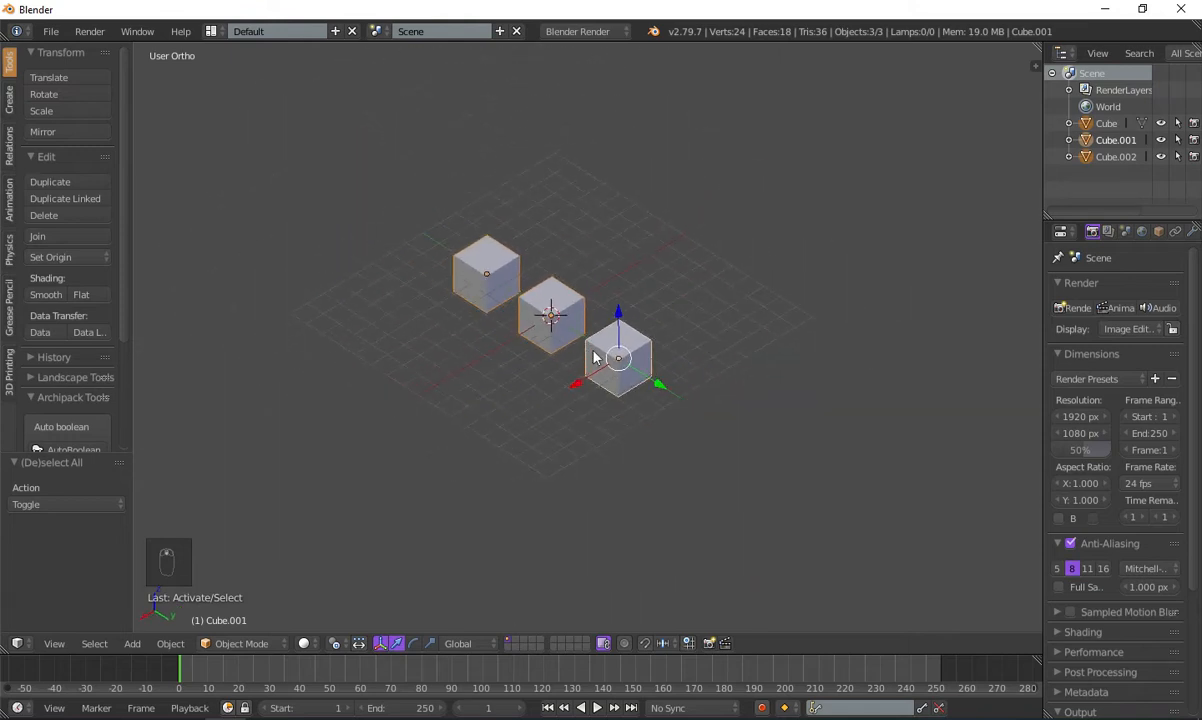
{"action": "middle_click_drag", "start_coordinate": [594, 357], "coordinate": [632, 379], "text": "shift"}
{"action": "key", "text": "g"}
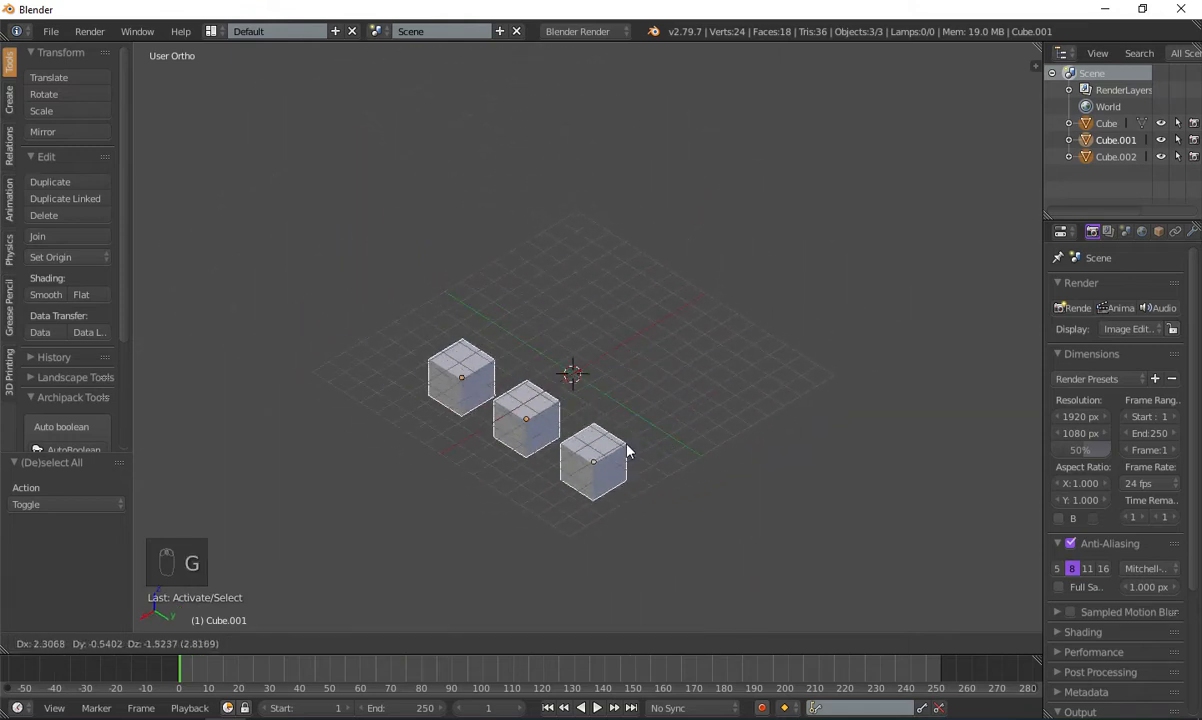
{"action": "key", "text": "y"}
{"action": "key", "text": "x"}
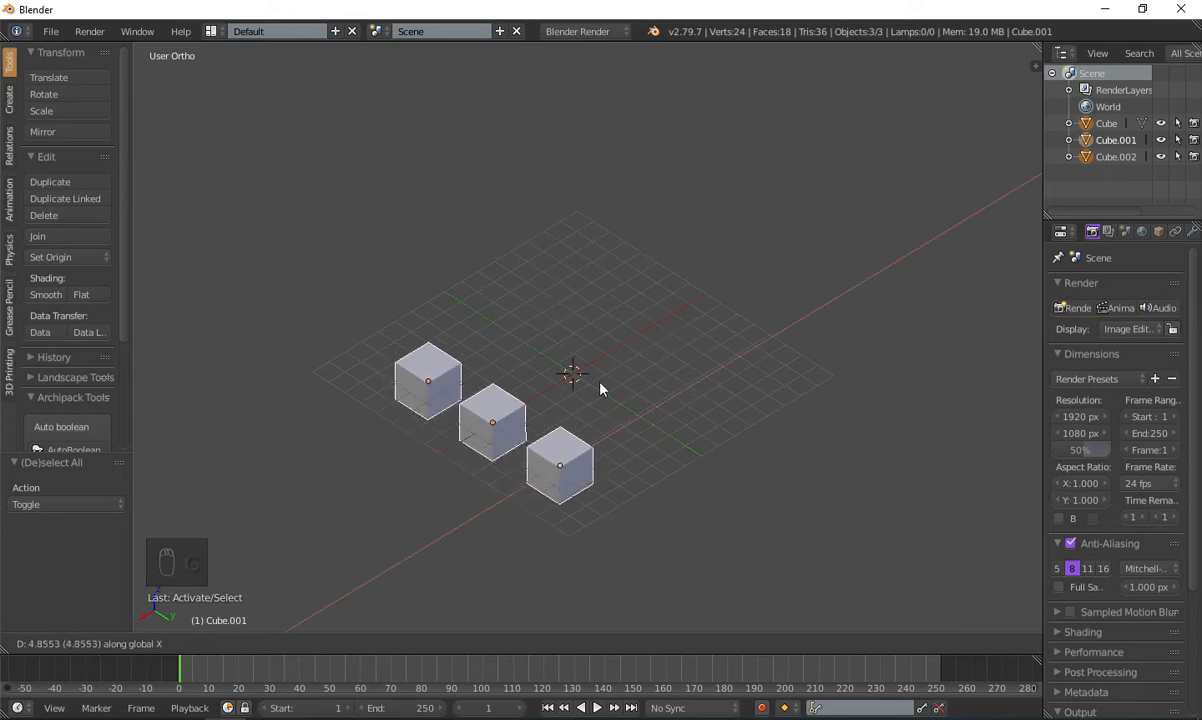
{"action": "key", "text": "z"}
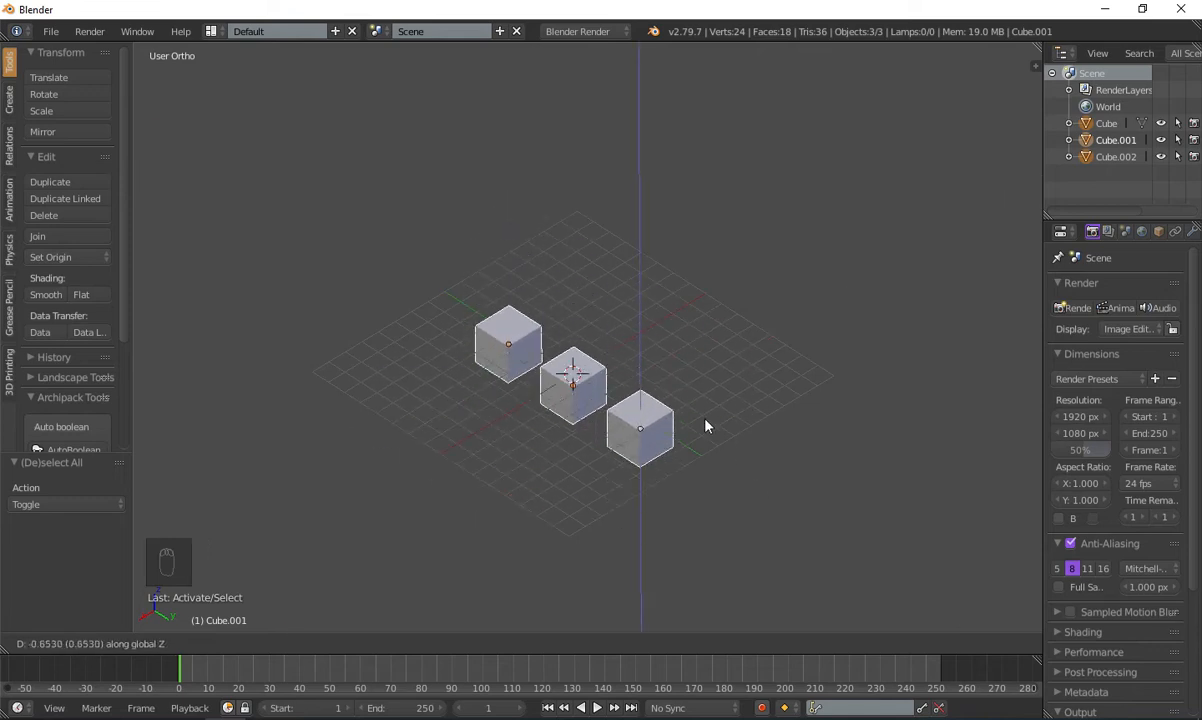
{"action": "left_click", "coordinate": [676, 468]}
- Try rotating the three selected cubes several times around the active first duplicate
{"action": "scroll", "coordinate": [705, 490], "scroll_direction": "up", "scroll_amount": 3}
{"action": "mouse_move", "coordinate": [704, 490]}
{"action": "middle_mouse_down"}
{"action": "mouse_move", "coordinate": [686, 398]}
{"action": "mouse_move", "coordinate": [712, 484]}
{"action": "middle_mouse_up"}
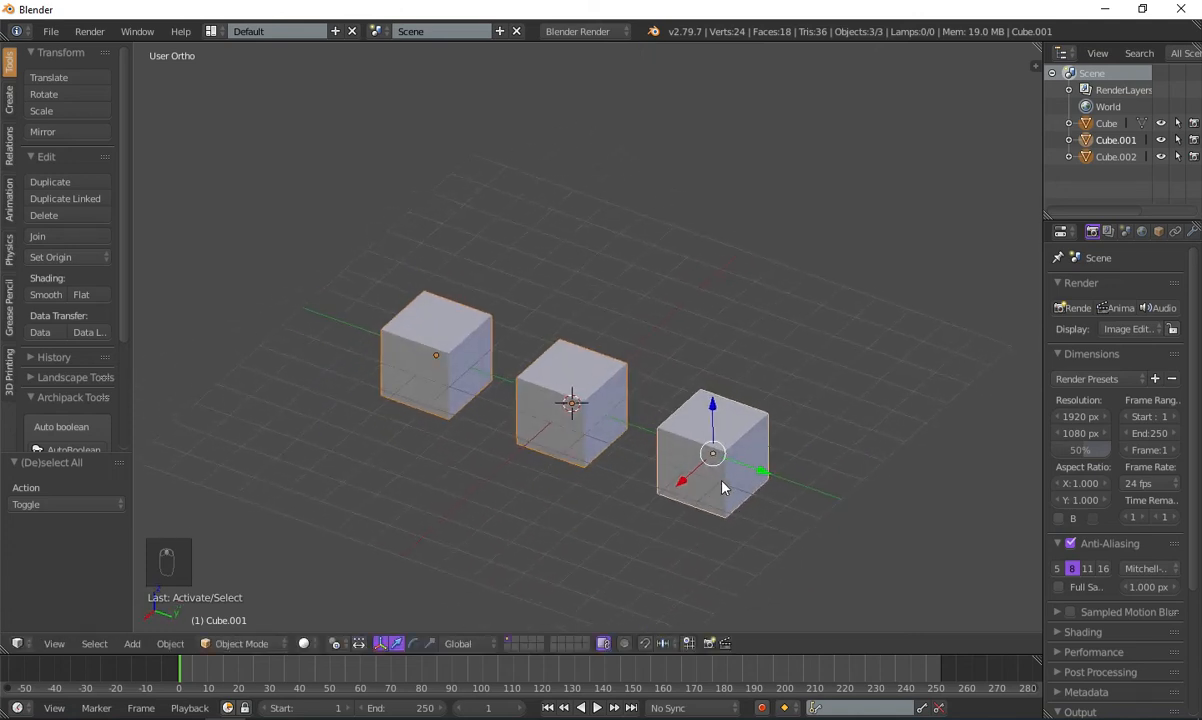
{"action": "key", "text": "r"}
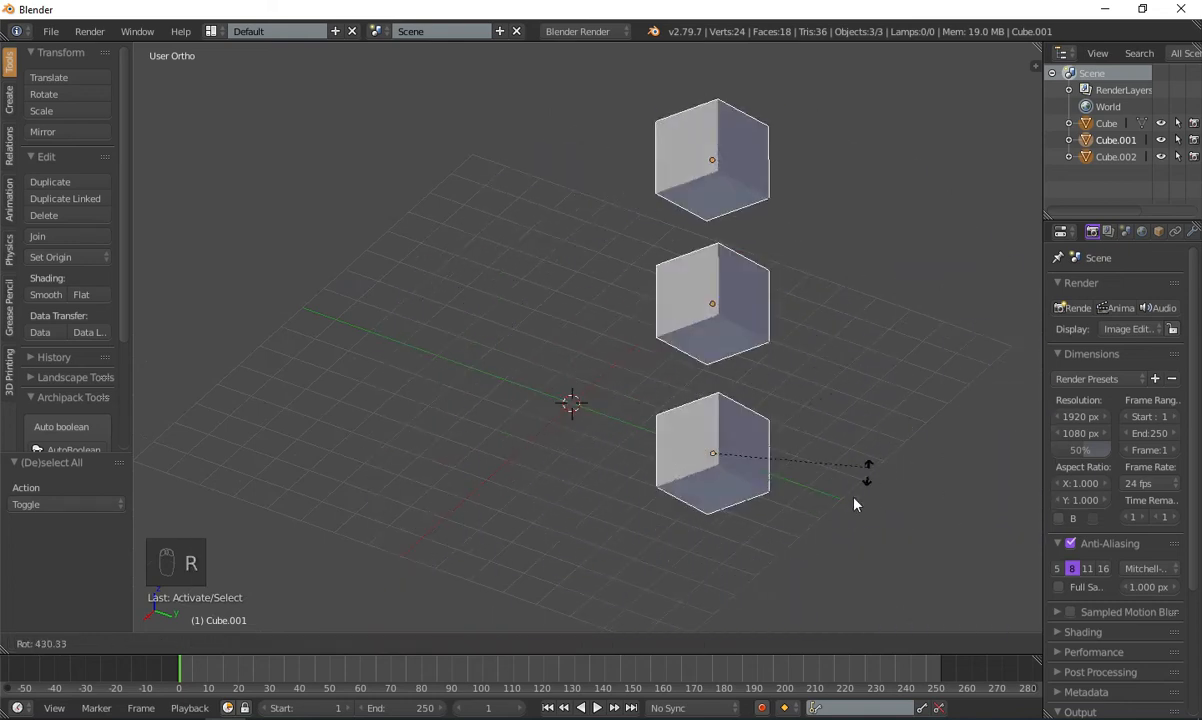
{"action": "left_click", "coordinate": [717, 598]}
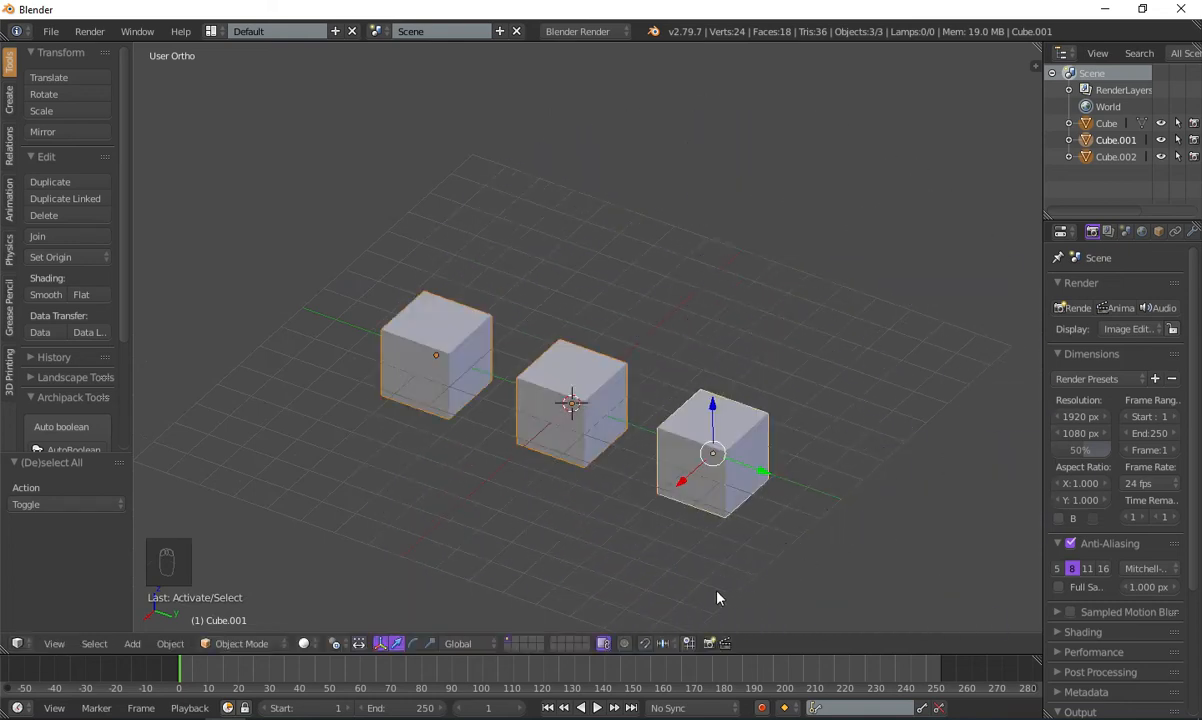
{"action": "scroll", "coordinate": [727, 378], "scroll_direction": "up", "scroll_amount": 1}
{"action": "scroll", "coordinate": [688, 393], "scroll_direction": "down", "scroll_amount": 4}
{"action": "middle_click_drag", "start_coordinate": [684, 397], "coordinate": [713, 397]}
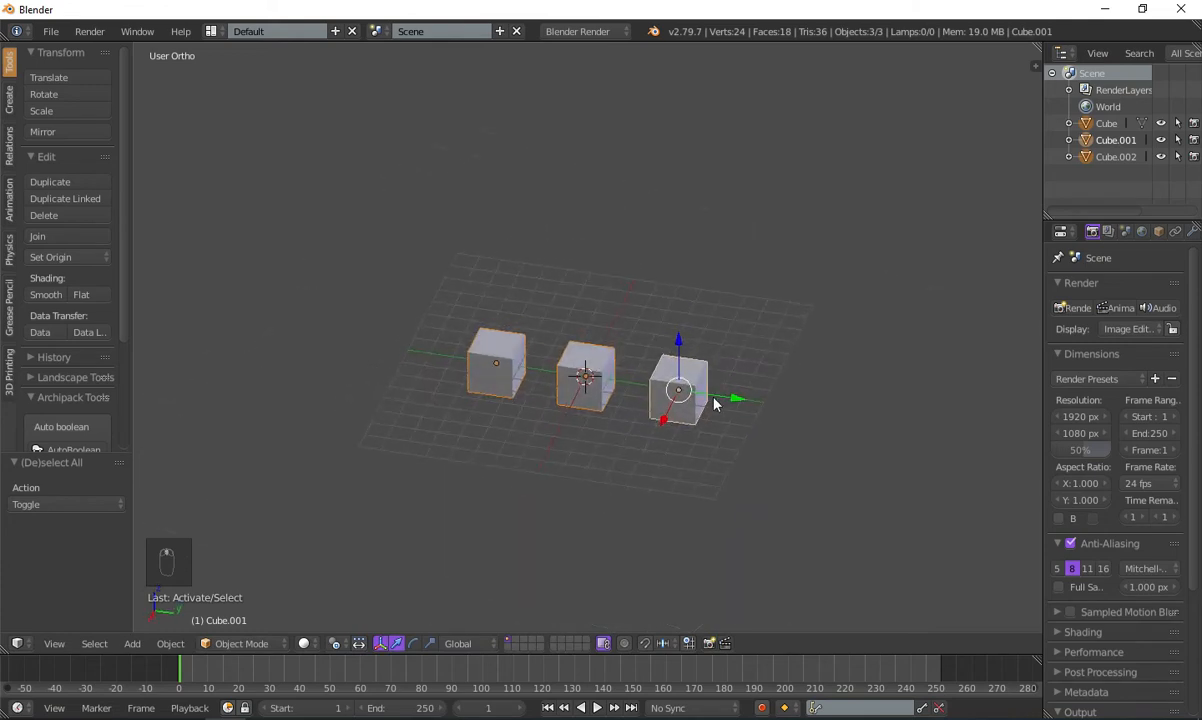
{"action": "key", "text": "r"}
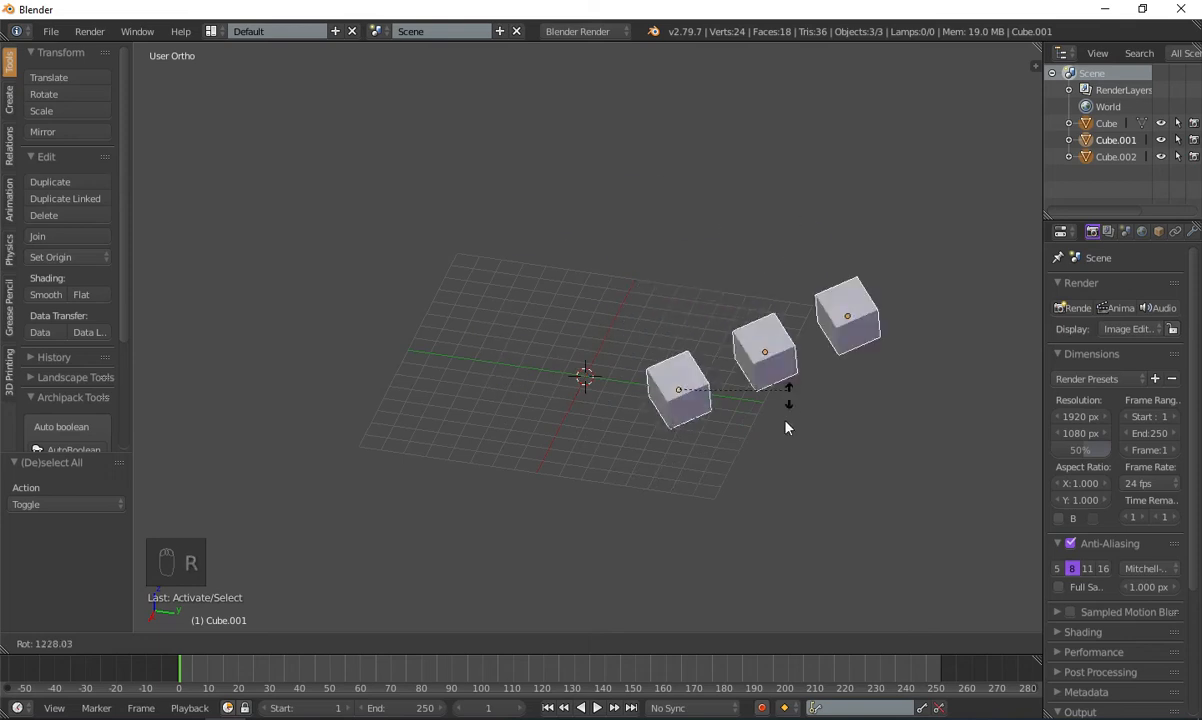
{"action": "right_click", "coordinate": [760, 385]}
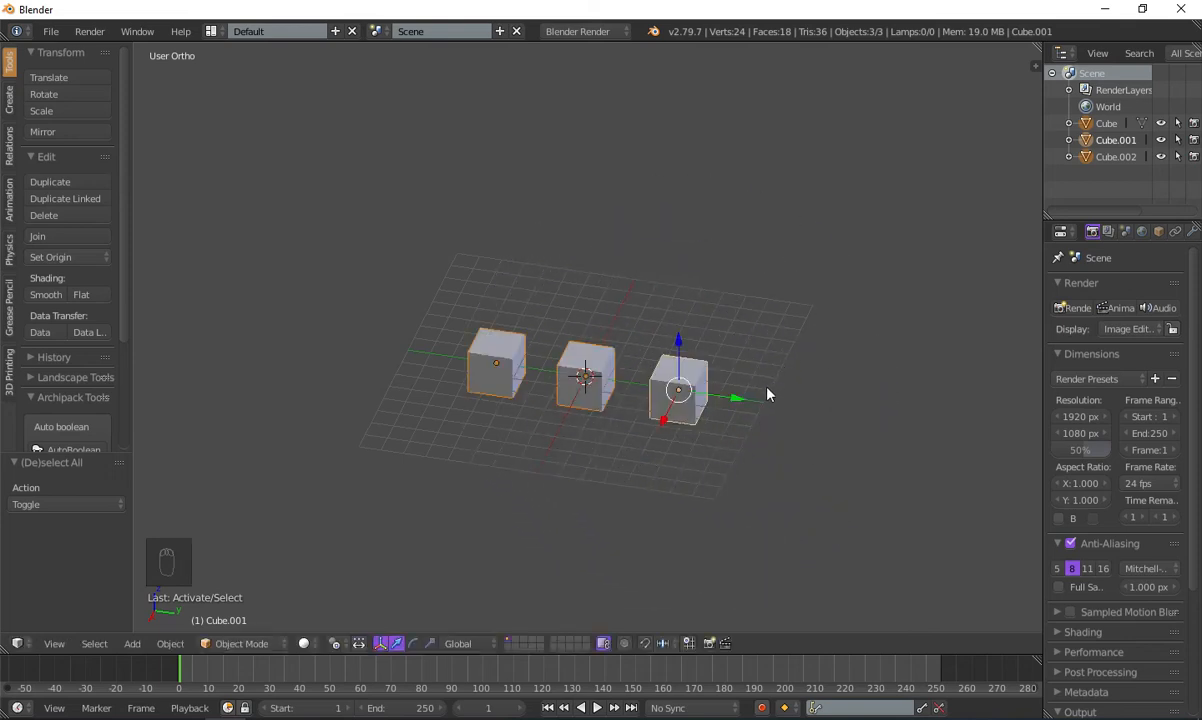
{"action": "key", "text": "r"}
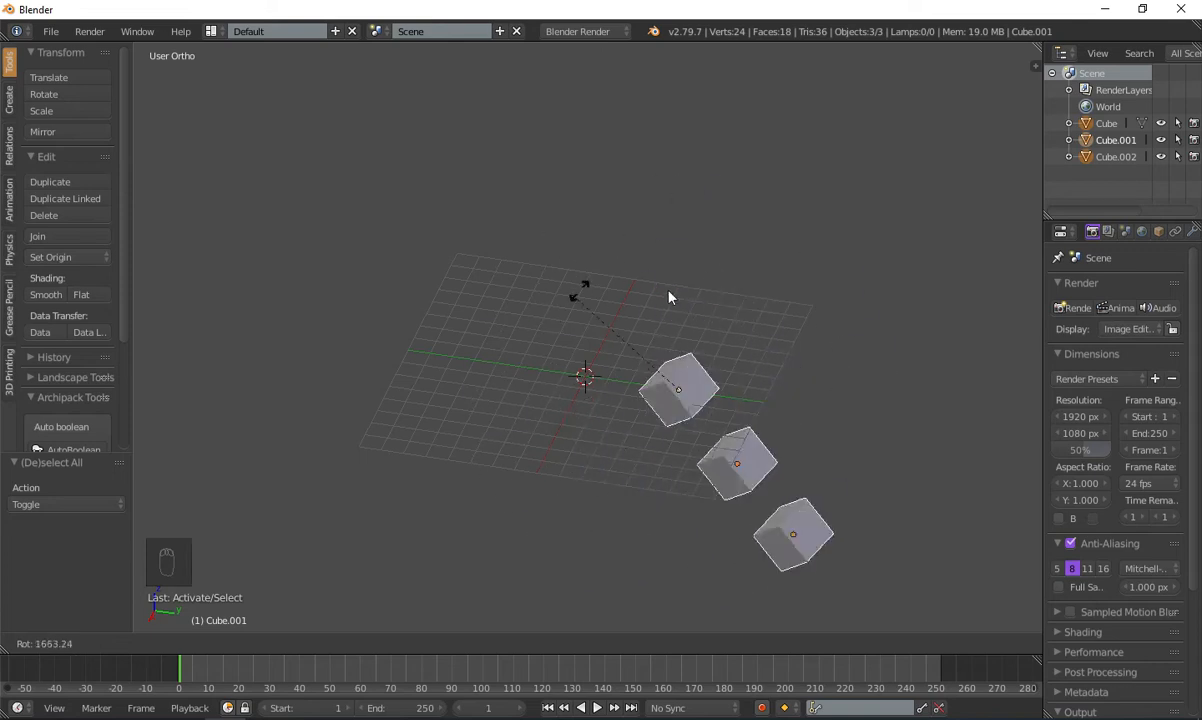
{"action": "right_click", "coordinate": [770, 470]}
- Reselect all three cubes with the original middle cube active and try rotating them around it
{"action": "scroll", "coordinate": [770, 465], "scroll_direction": "up", "scroll_amount": 1}
{"action": "middle_click_drag", "start_coordinate": [770, 465], "coordinate": [612, 368], "text": "shift"}
{"action": "right_click", "coordinate": [443, 424]}
{"action": "right_click", "coordinate": [240, 385], "text": "shift"}
{"action": "right_click", "coordinate": [628, 424], "text": "shift"}
{"action": "right_click", "coordinate": [375, 399], "text": "shift"}
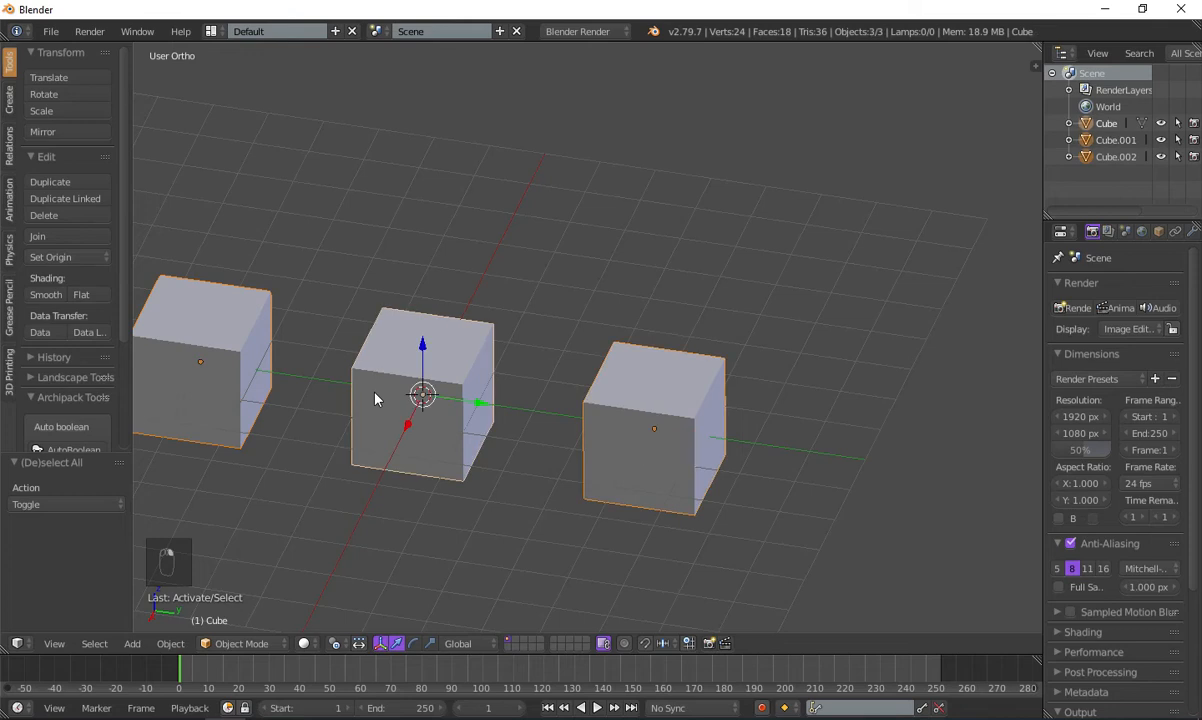
{"action": "key", "text": "r"}
{"action": "right_click", "coordinate": [430, 494]}
{"action": "scroll", "coordinate": [430, 494], "scroll_direction": "down", "scroll_amount": 1}
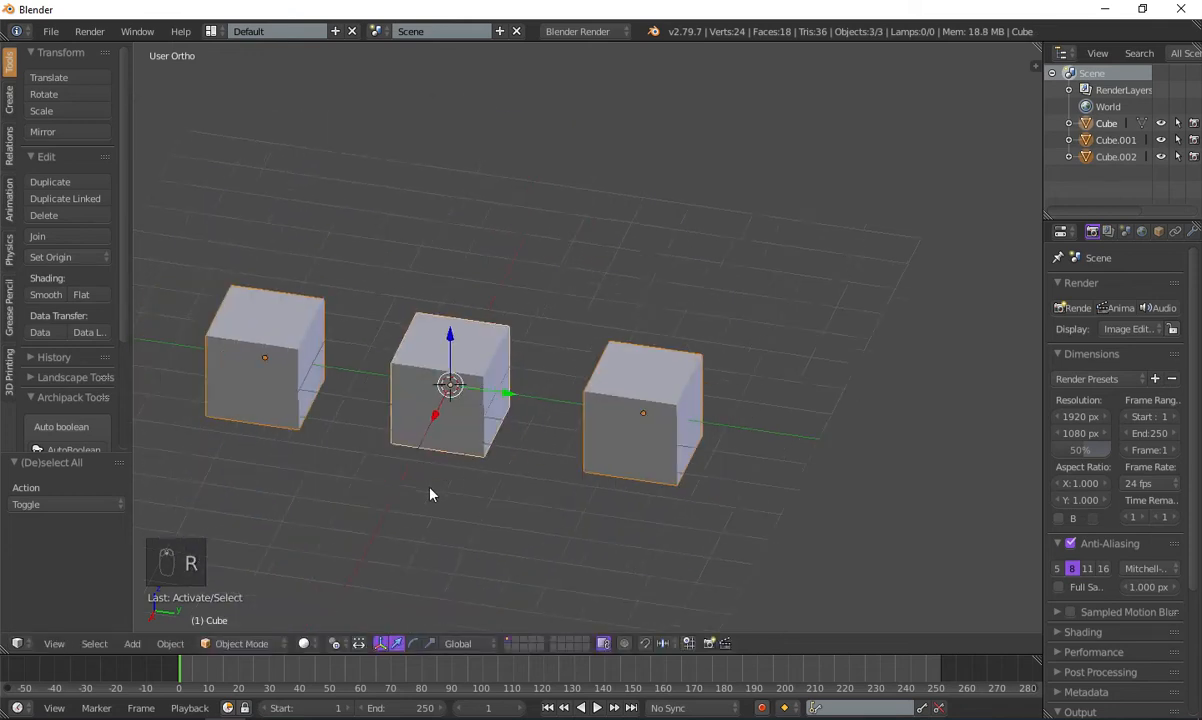
- Reselect all three cubes with the second duplicate active and try scaling them around it
{"action": "scroll", "coordinate": [430, 494], "scroll_direction": "down", "scroll_amount": 4}
{"action": "right_click", "coordinate": [613, 358]}
{"action": "scroll", "coordinate": [660, 466], "scroll_direction": "up", "scroll_amount": 3}
{"action": "right_click", "coordinate": [462, 404], "text": "shift"}
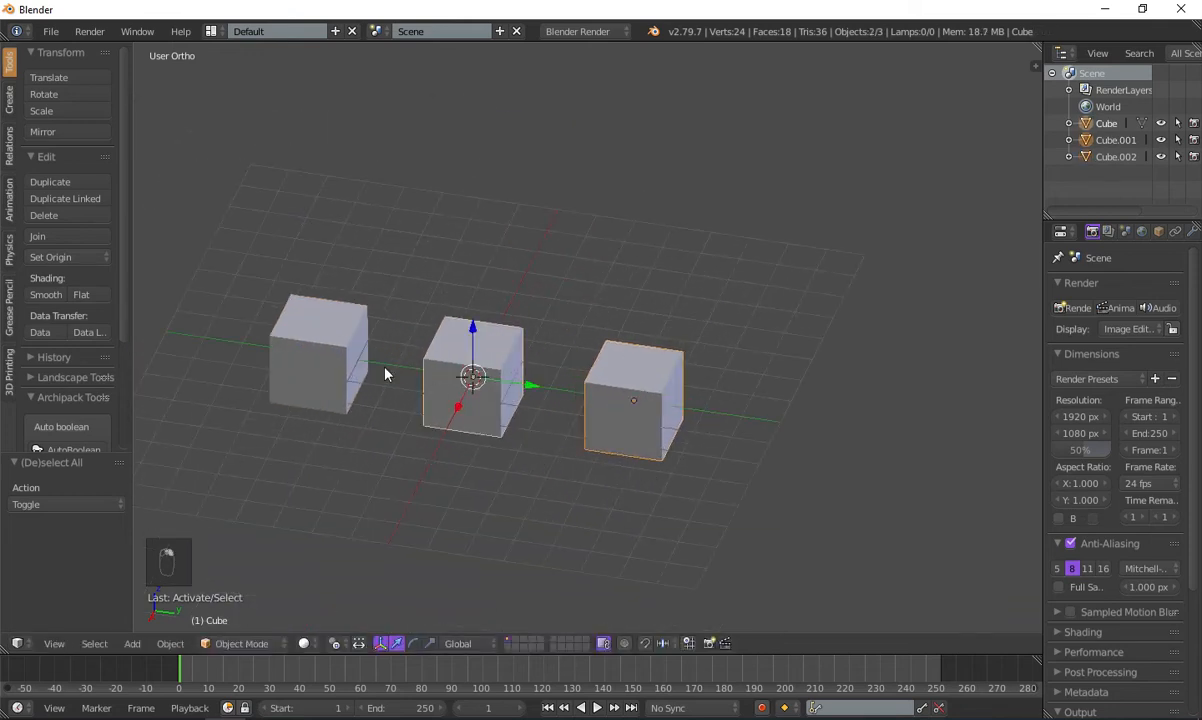
{"action": "right_click", "coordinate": [291, 333], "text": "shift"}
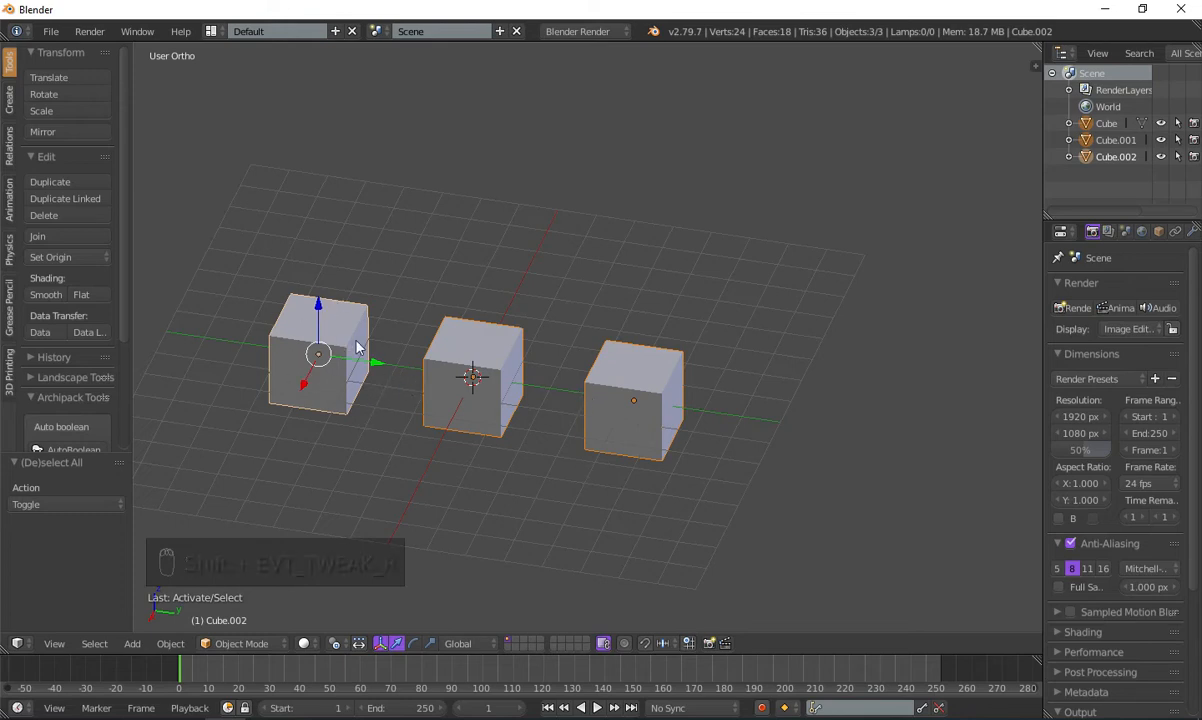
{"action": "key", "text": "s"}
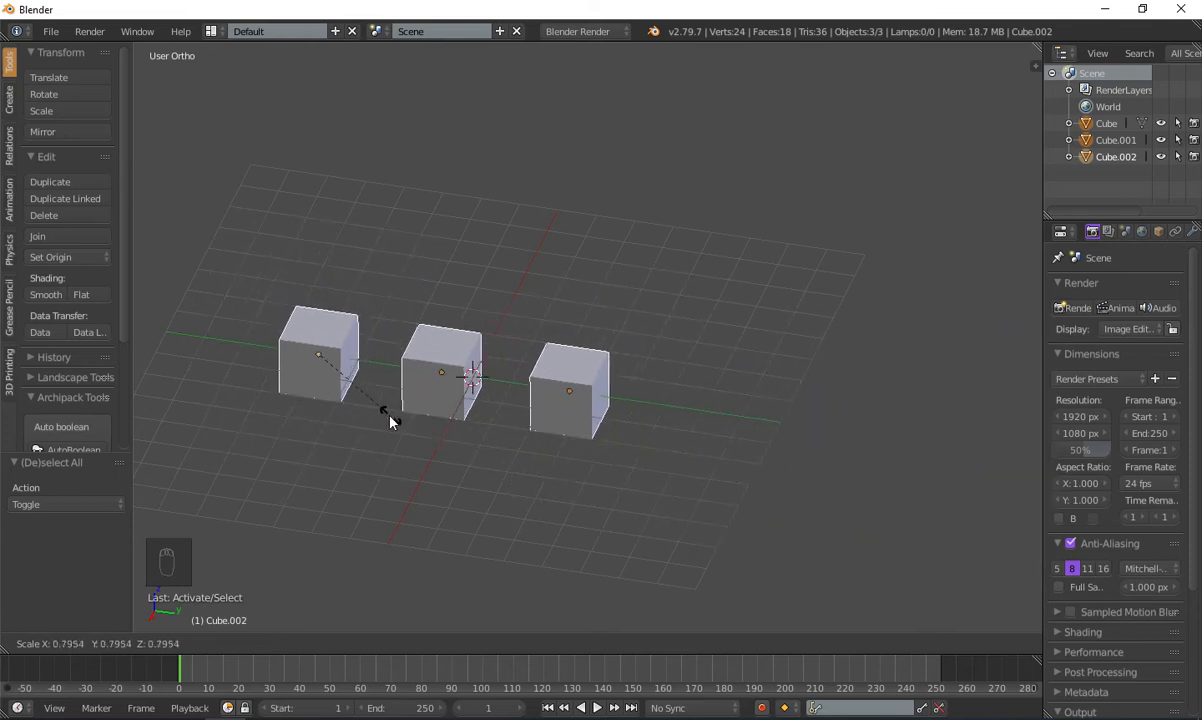
{"action": "right_click", "coordinate": [601, 453]}
{"action": "scroll", "coordinate": [601, 453], "scroll_direction": "down", "scroll_amount": 5}
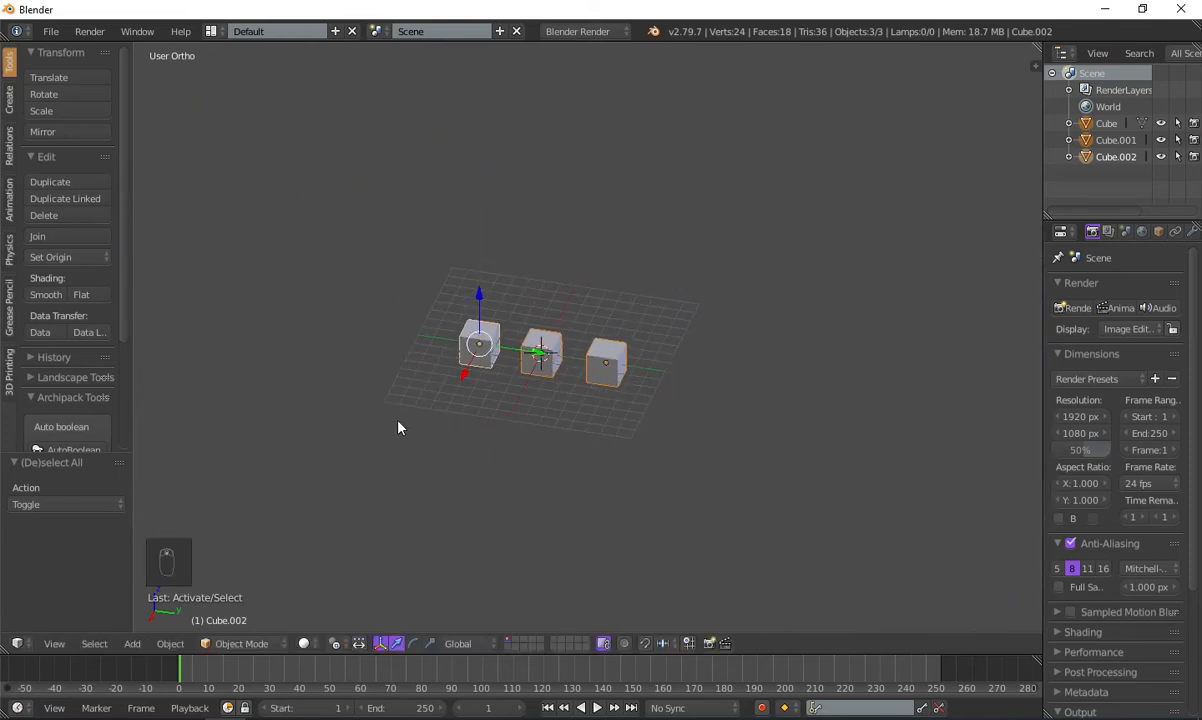
{"action": "key", "text": "s"}
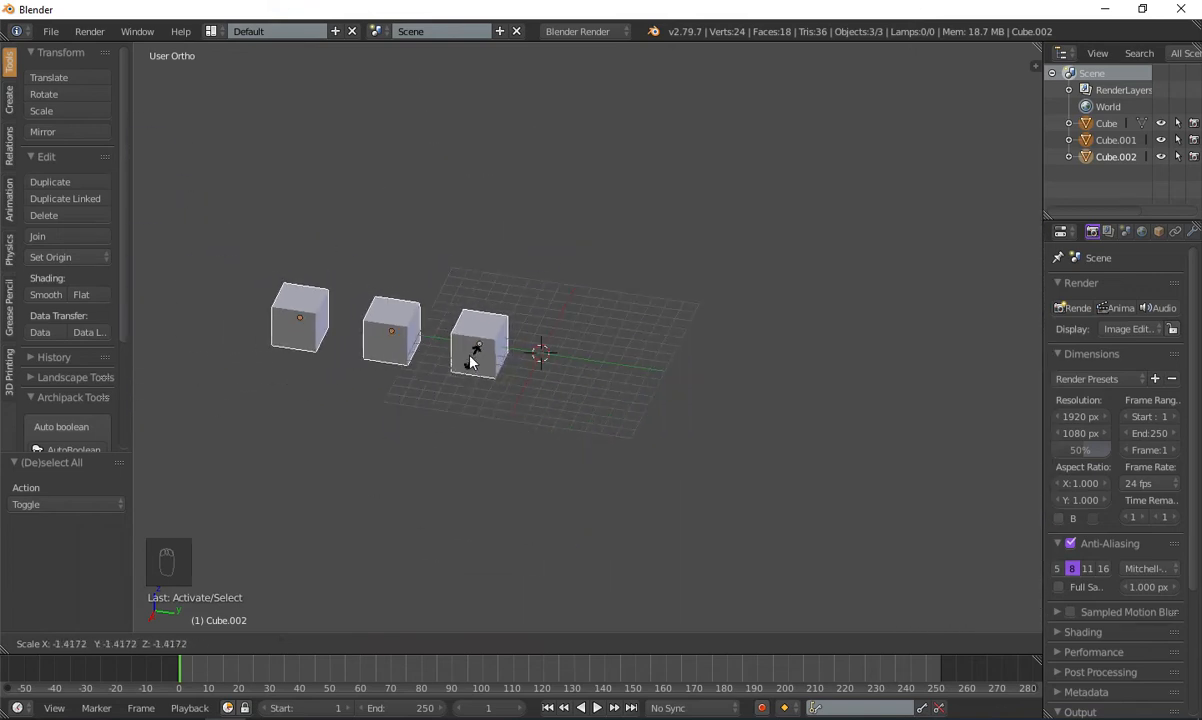
{"action": "right_click", "coordinate": [504, 345]}
- Deselect all cubes and set the pivot point to Individual Origins
{"action": "scroll", "coordinate": [587, 340], "scroll_direction": "up", "scroll_amount": 7}
{"action": "scroll", "coordinate": [676, 485], "scroll_direction": "down", "scroll_amount": 5}
{"action": "middle_click_drag", "start_coordinate": [604, 514], "coordinate": [612, 470], "text": "shift"}
{"action": "scroll", "coordinate": [625, 486], "scroll_direction": "up", "scroll_amount": 2}
{"action": "scroll", "coordinate": [612, 470], "scroll_direction": "up", "scroll_amount": 1}
{"action": "key", "text": "a"}
{"action": "left_click", "coordinate": [334, 644]}
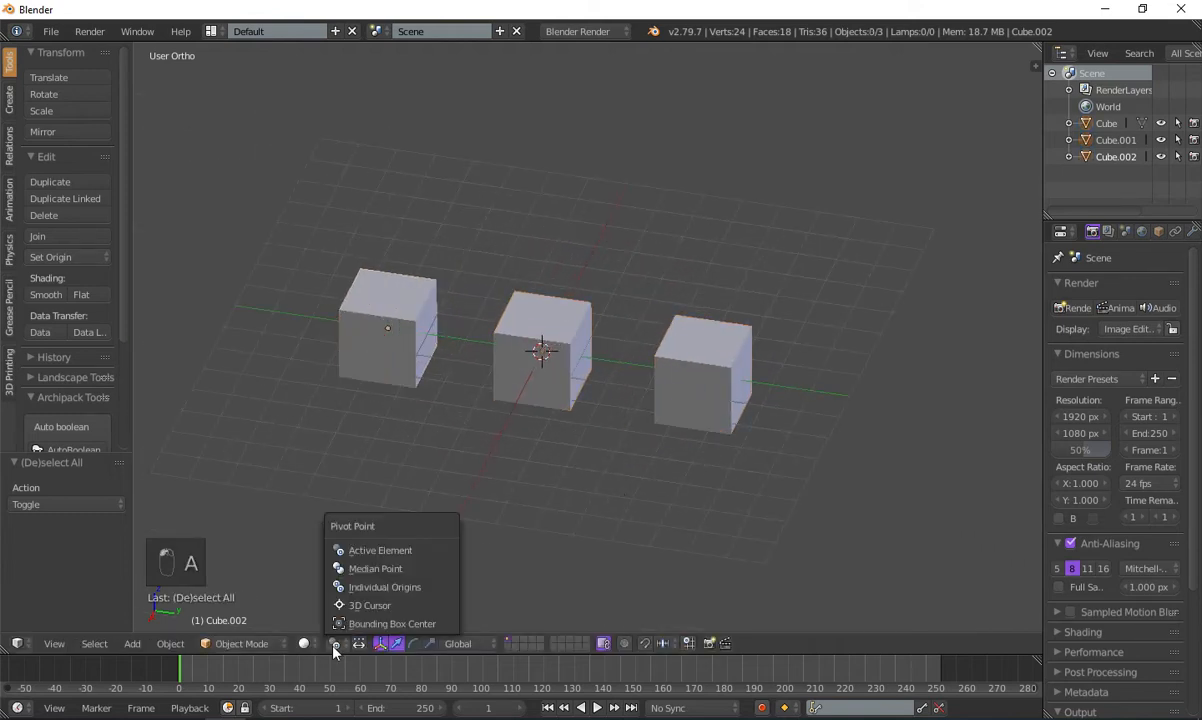
{"action": "left_click", "coordinate": [398, 587]}
- Select the original middle cube, the first duplicate and the second duplicate together, with the second duplicate active
{"action": "right_click", "coordinate": [580, 385]}
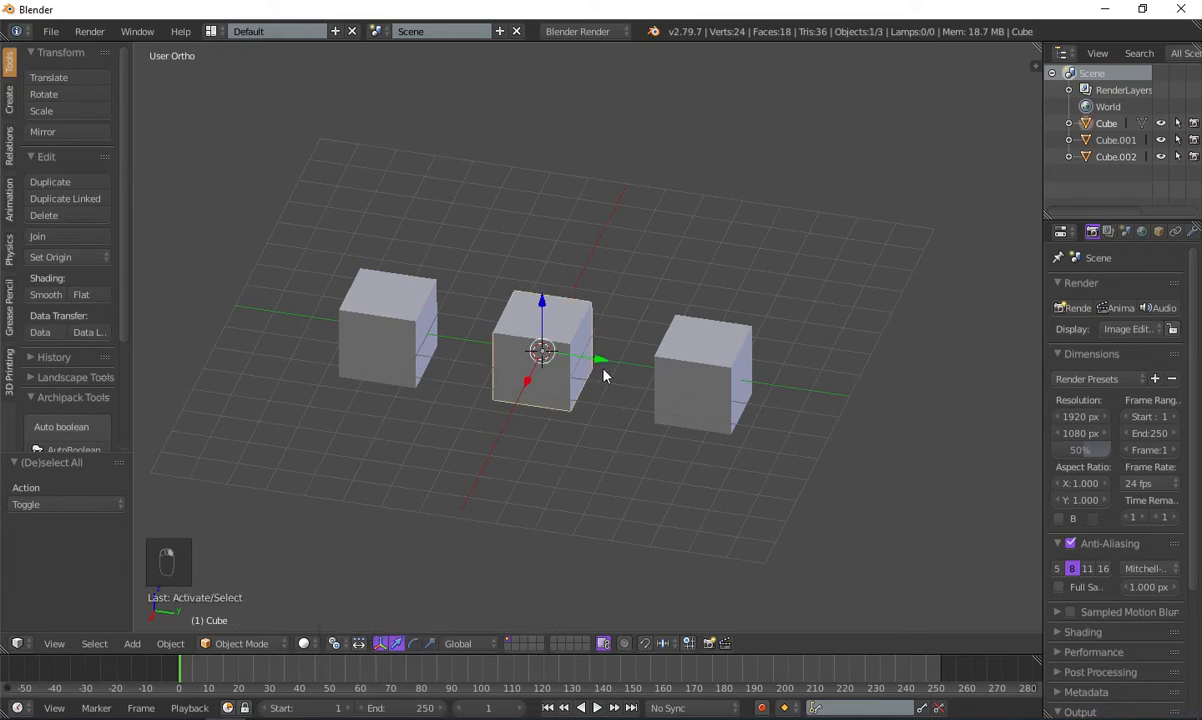
{"action": "right_click", "coordinate": [700, 370], "text": "shift"}
{"action": "right_click", "coordinate": [404, 339], "text": "shift"}
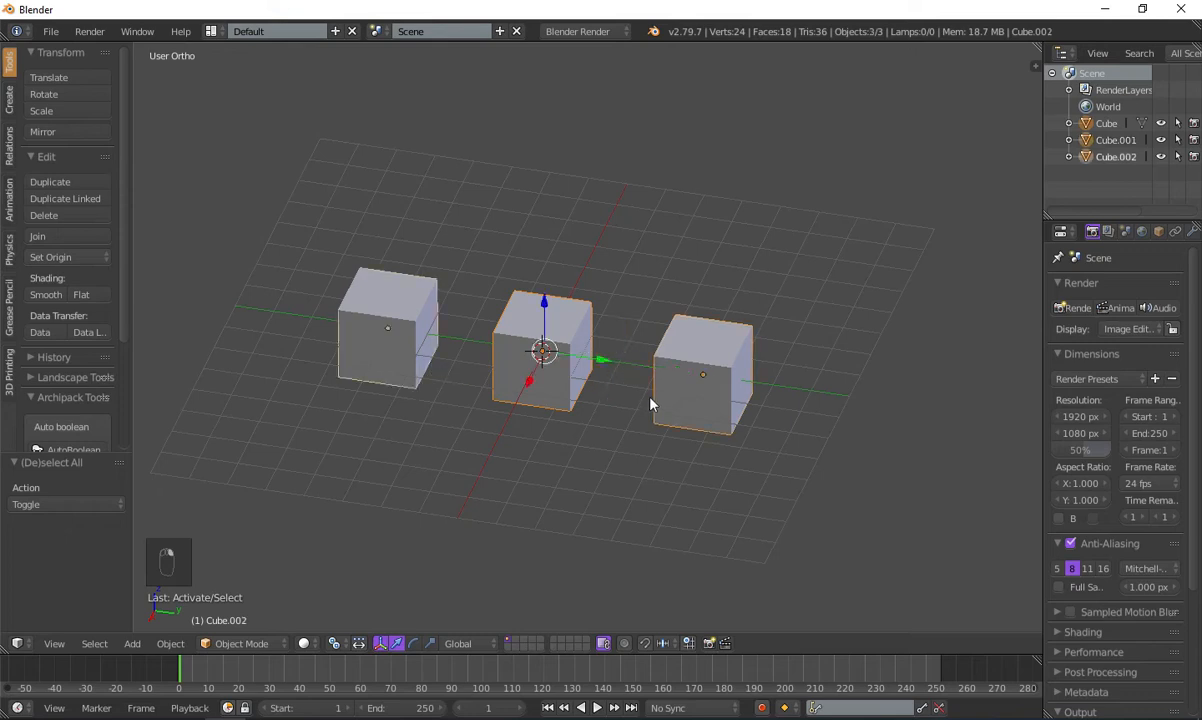
- Try scaling the three selected cubes down and up, each around its own origin
{"action": "scroll", "coordinate": [640, 380], "scroll_direction": "up", "scroll_amount": 2}
{"action": "middle_click_drag", "start_coordinate": [528, 383], "coordinate": [782, 373]}
{"action": "middle_click_drag", "start_coordinate": [510, 378], "coordinate": [518, 409]}
{"action": "key", "text": "s"}
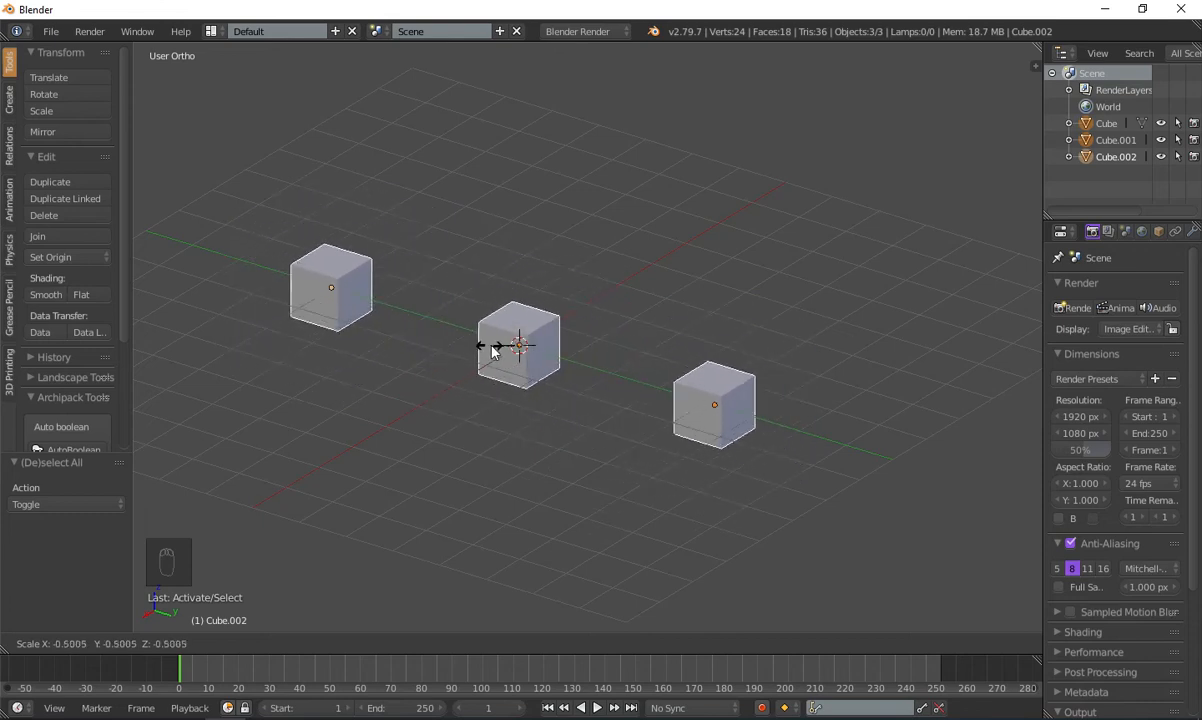
{"action": "left_click", "coordinate": [462, 392]}
{"action": "key", "text": "s"}
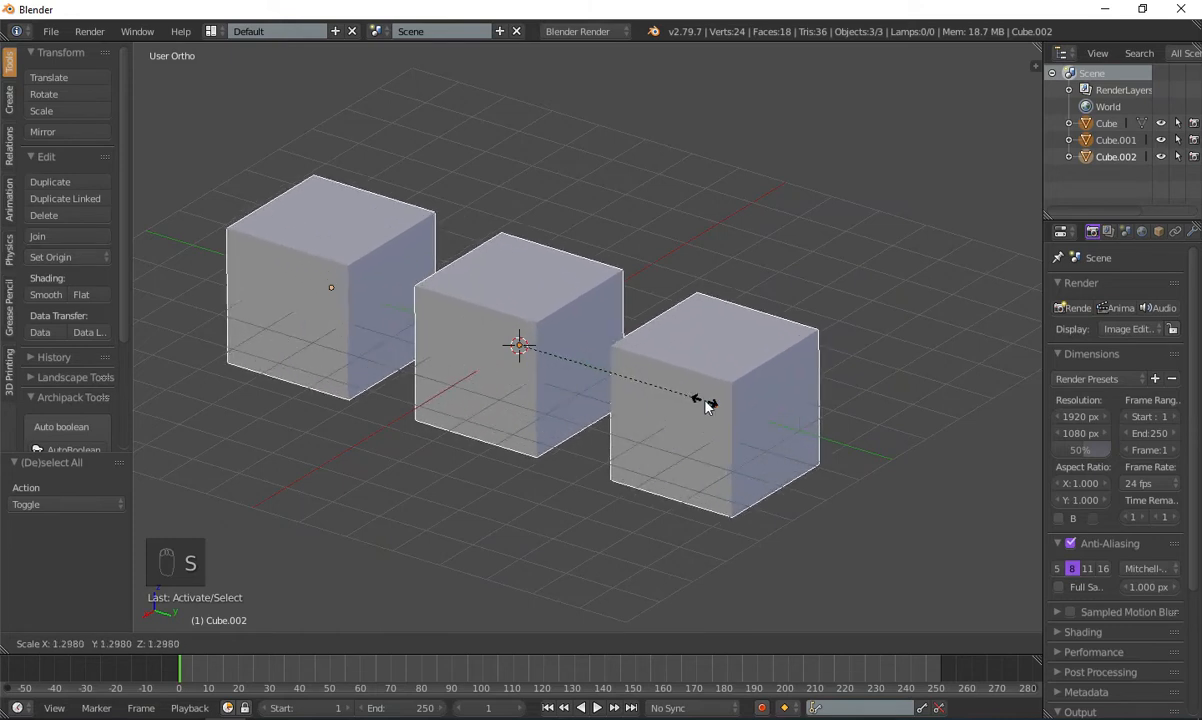
{"action": "right_click", "coordinate": [703, 402]}
- Make each of the three selected cubes the active object in turn, ending with the first duplicate
{"action": "right_click", "coordinate": [509, 301], "text": "shift"}
{"action": "right_click", "coordinate": [673, 360], "text": "shift"}
{"action": "right_click", "coordinate": [402, 268], "text": "shift"}
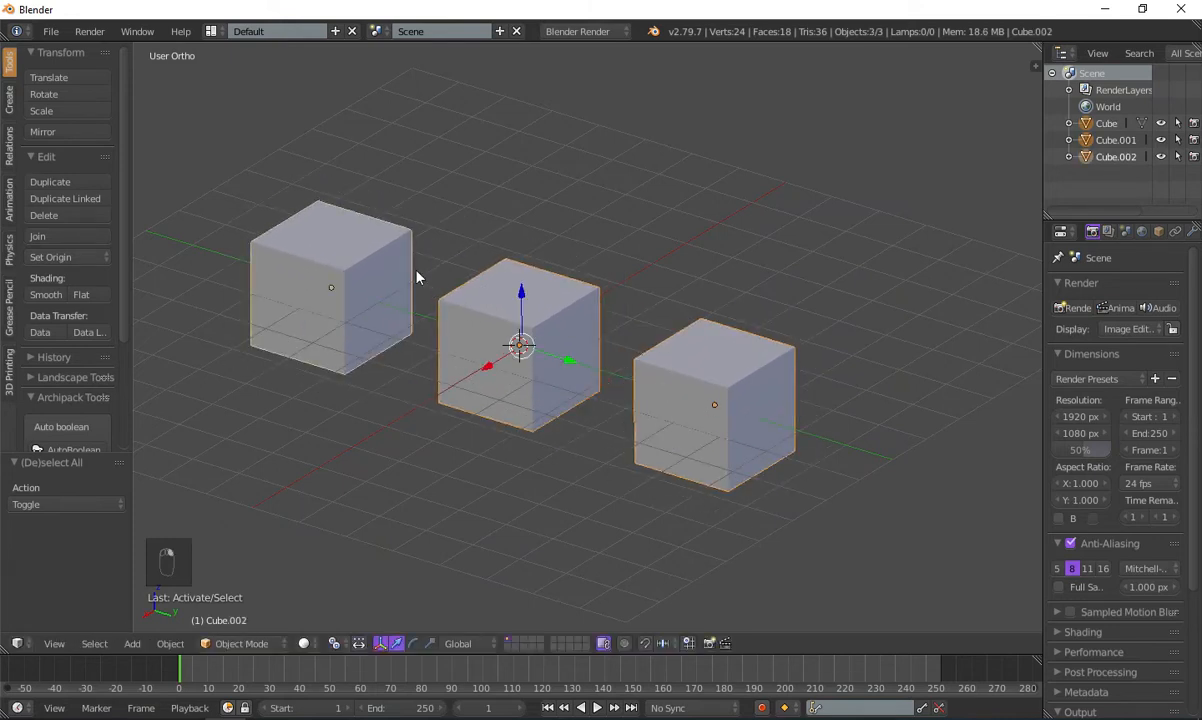
{"action": "right_click", "coordinate": [687, 362], "text": "shift"}
- Try scaling and rotating the three cubes around their individual origins with the first duplicate active
{"action": "key", "text": "s"}
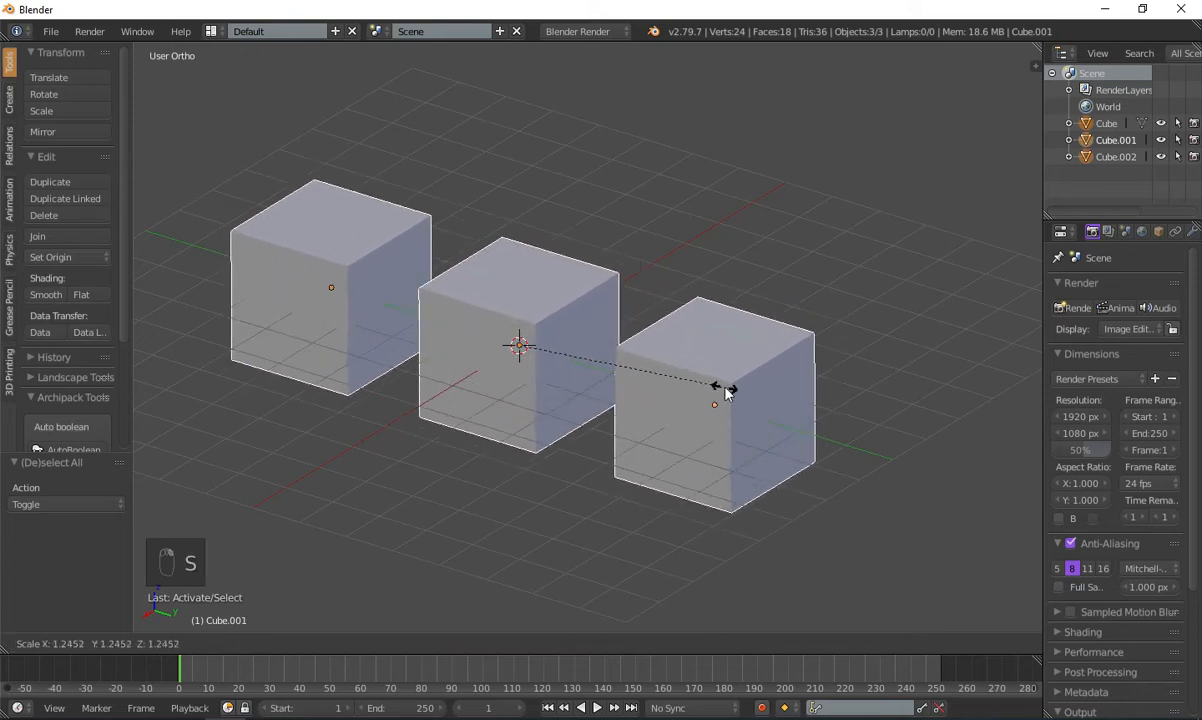
{"action": "right_click", "coordinate": [727, 393]}
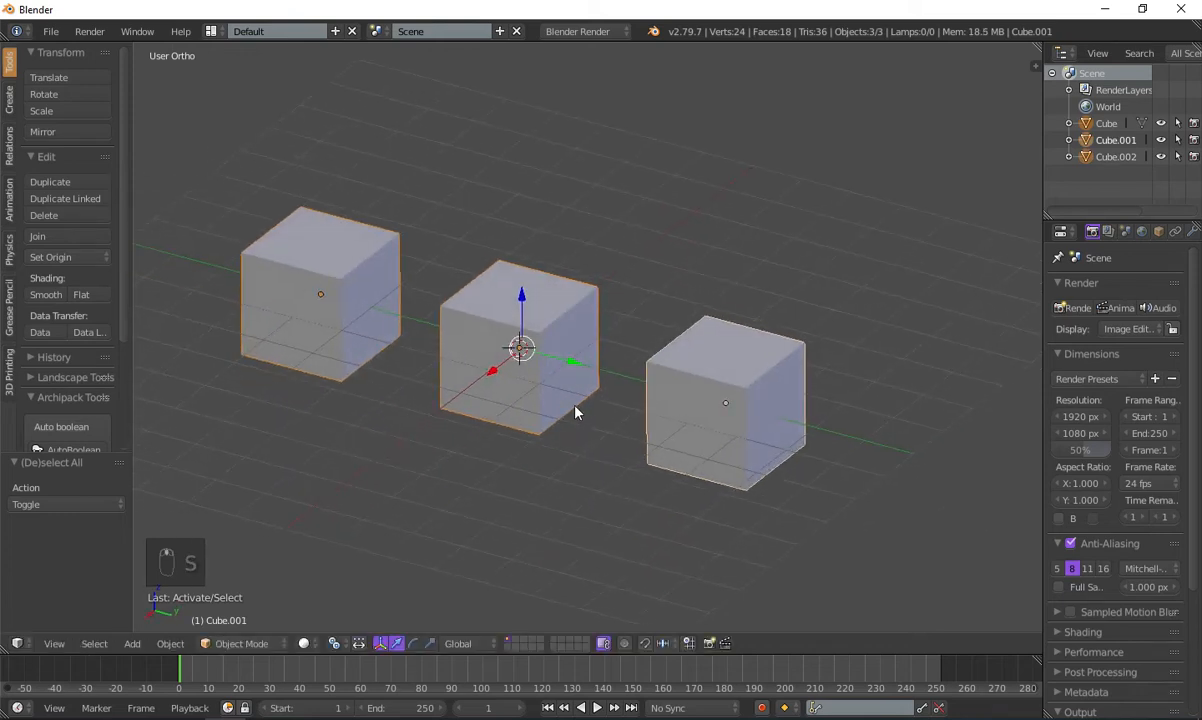
{"action": "key", "text": "r"}
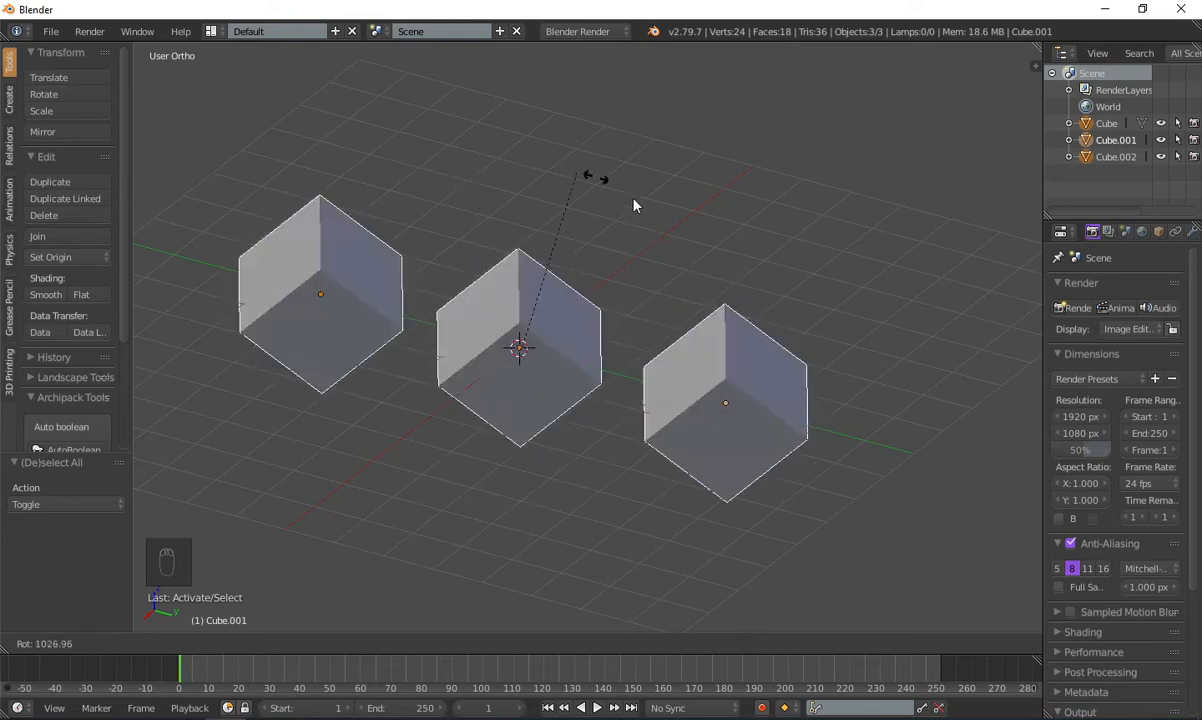
{"action": "key", "text": "Escape"}
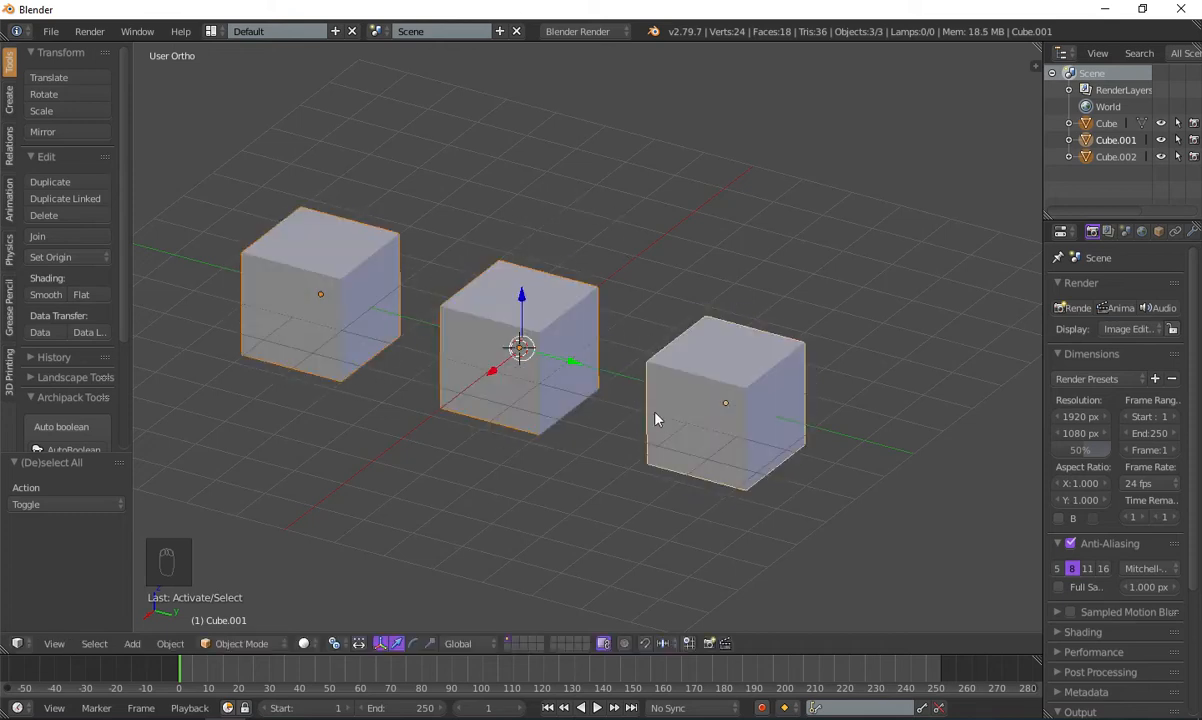
- Try moving the three selected cubes freely and along the global X axis
{"action": "scroll", "coordinate": [655, 416], "scroll_direction": "up", "scroll_amount": 2}
{"action": "middle_click_drag", "start_coordinate": [714, 453], "coordinate": [940, 364]}
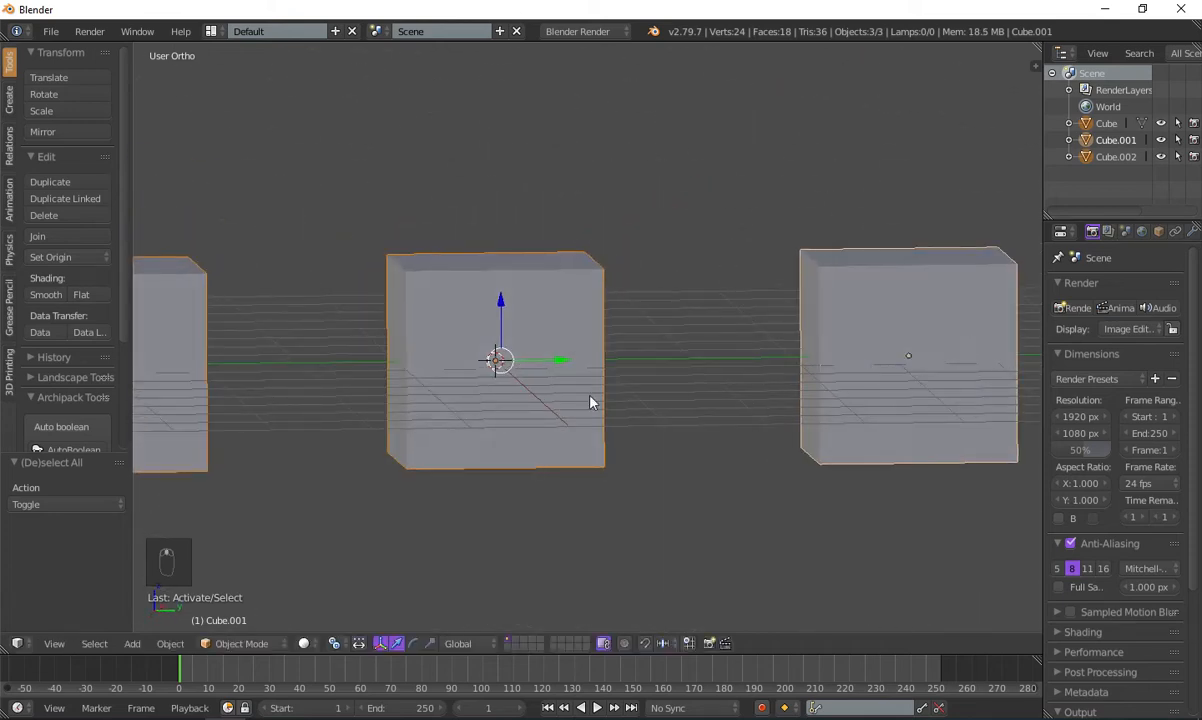
{"action": "scroll", "coordinate": [590, 397], "scroll_direction": "down", "scroll_amount": 4}
{"action": "middle_click_drag", "start_coordinate": [755, 338], "coordinate": [640, 401]}
{"action": "key", "text": "g"}
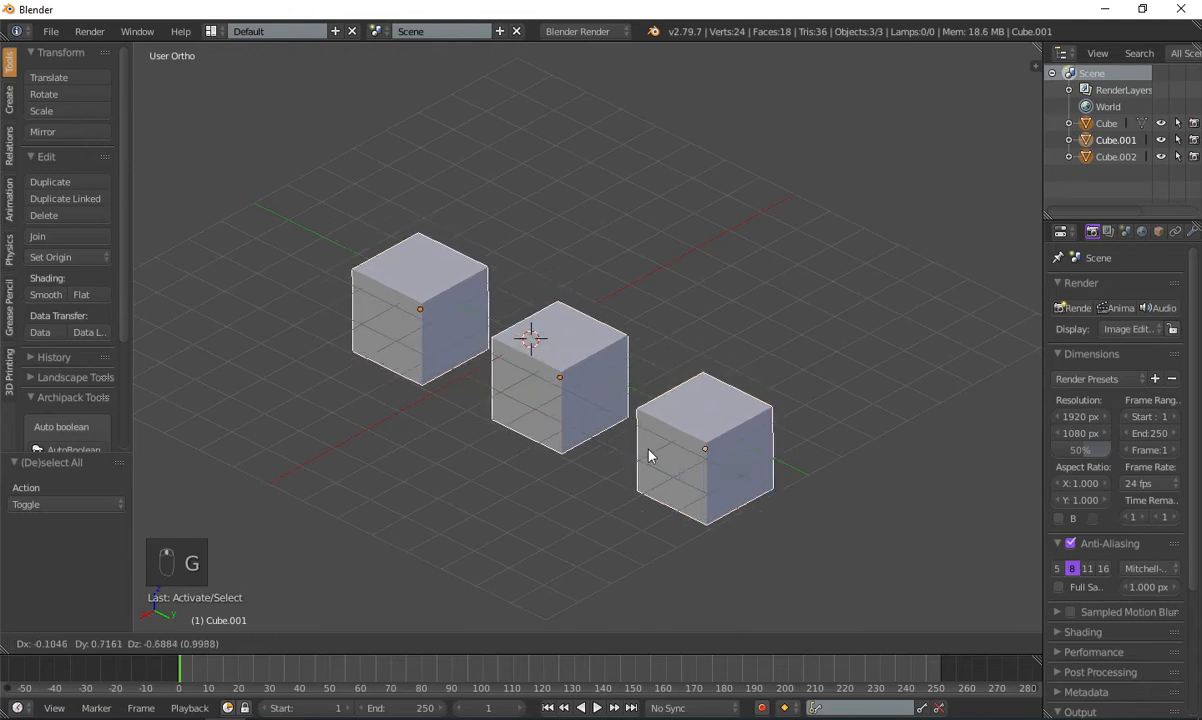
{"action": "right_click", "coordinate": [569, 473]}
{"action": "key", "text": "g"}
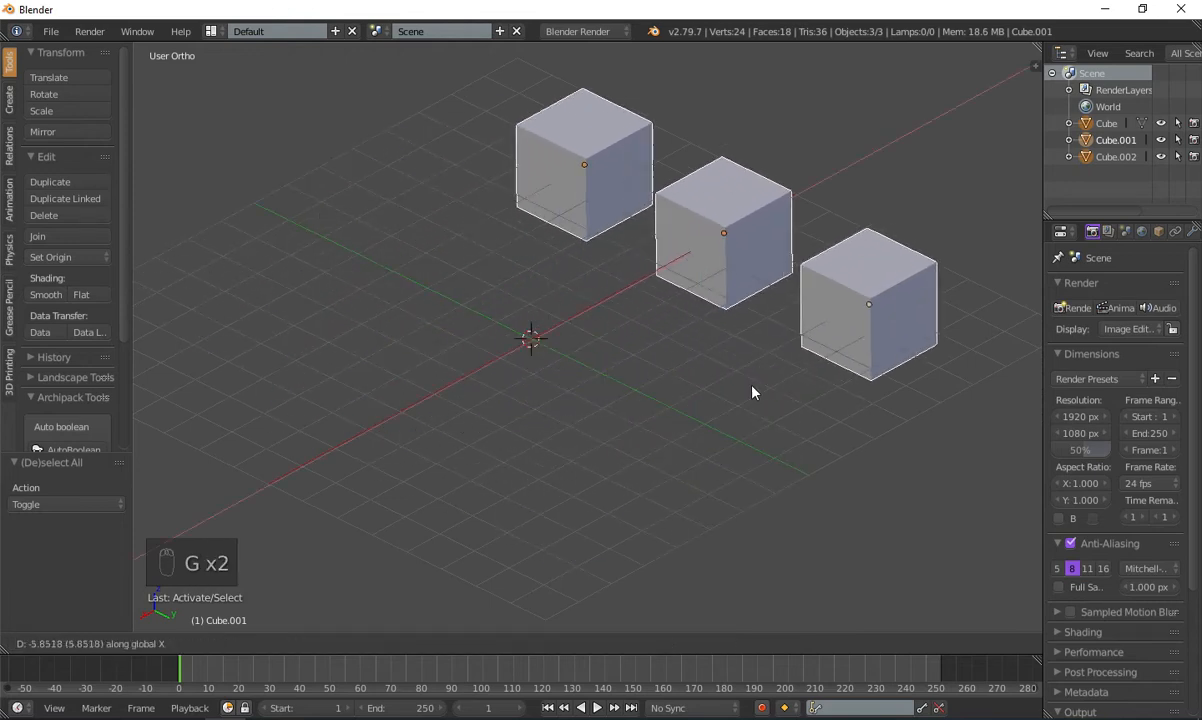
{"action": "left_click", "coordinate": [655, 390]}
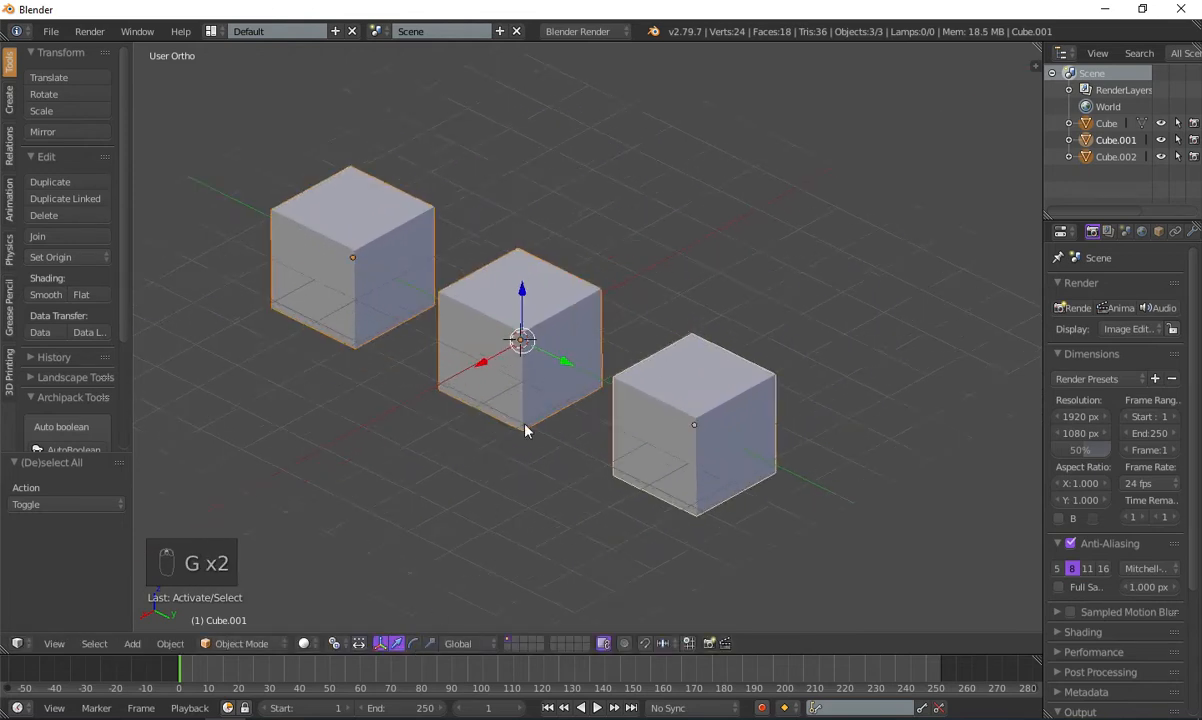
- Try rotating and scaling the three selected cubes again around their individual origins
{"action": "scroll", "coordinate": [528, 422], "scroll_direction": "down", "scroll_amount": 1}
{"action": "key", "text": "r"}
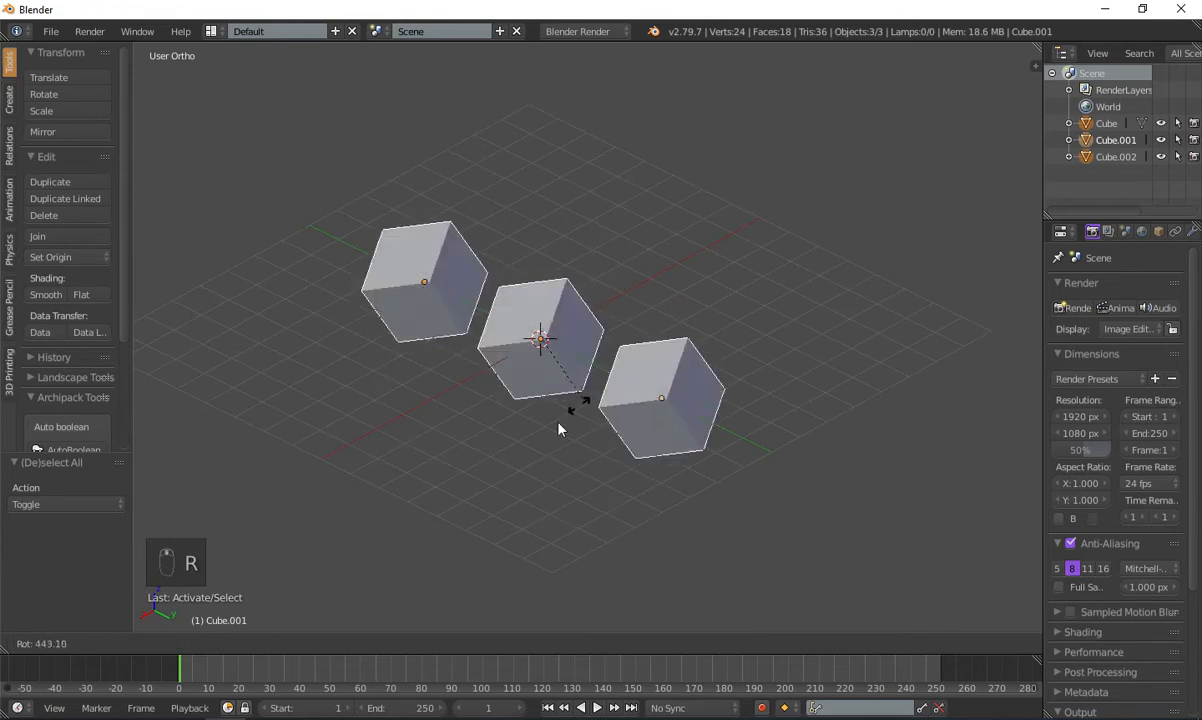
{"action": "right_click", "coordinate": [588, 298]}
{"action": "key", "text": "s"}
{"action": "right_click", "coordinate": [612, 430]}
- Try moving the three selected cubes along the global X and Y axes and freely
{"action": "key", "text": "g"}
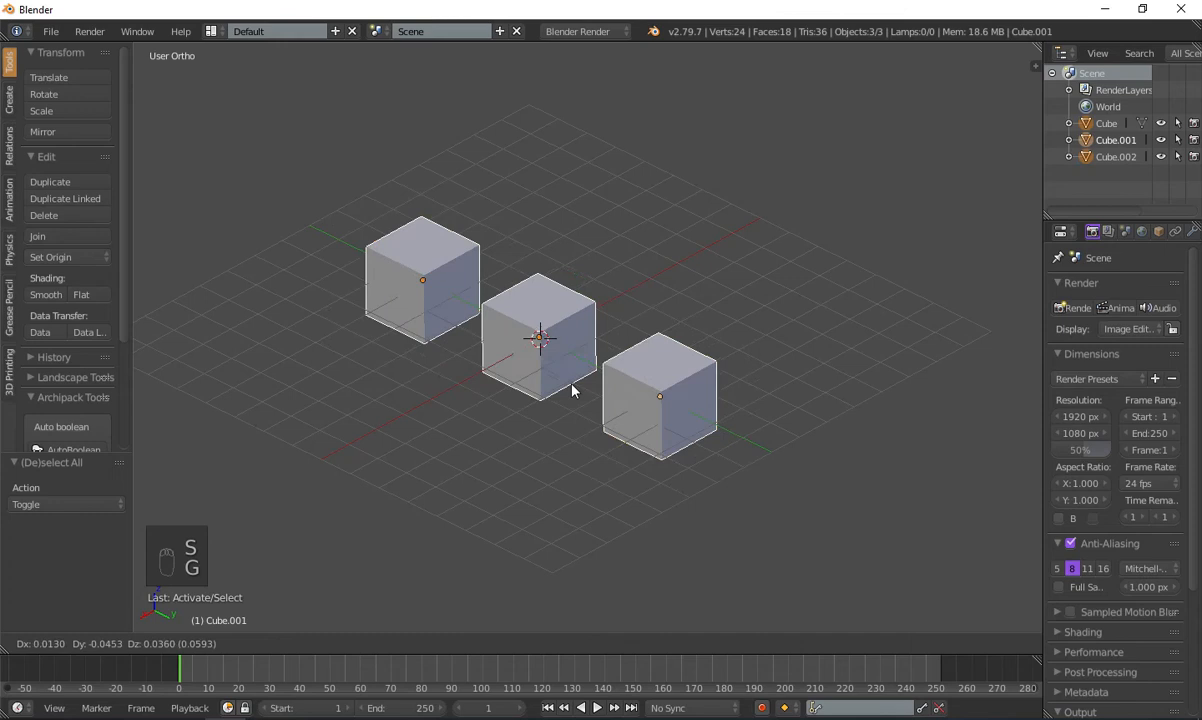
{"action": "key", "text": "x"}
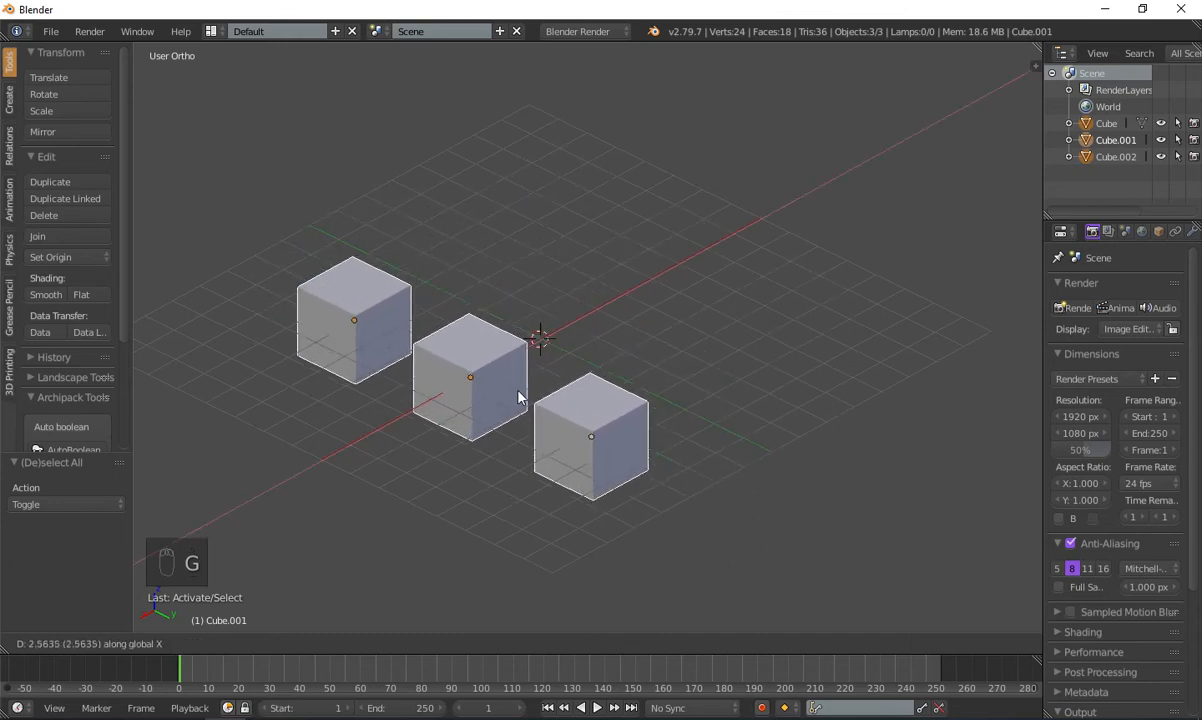
{"action": "right_click", "coordinate": [540, 388]}
{"action": "middle_click_drag", "start_coordinate": [545, 386], "coordinate": [600, 330]}
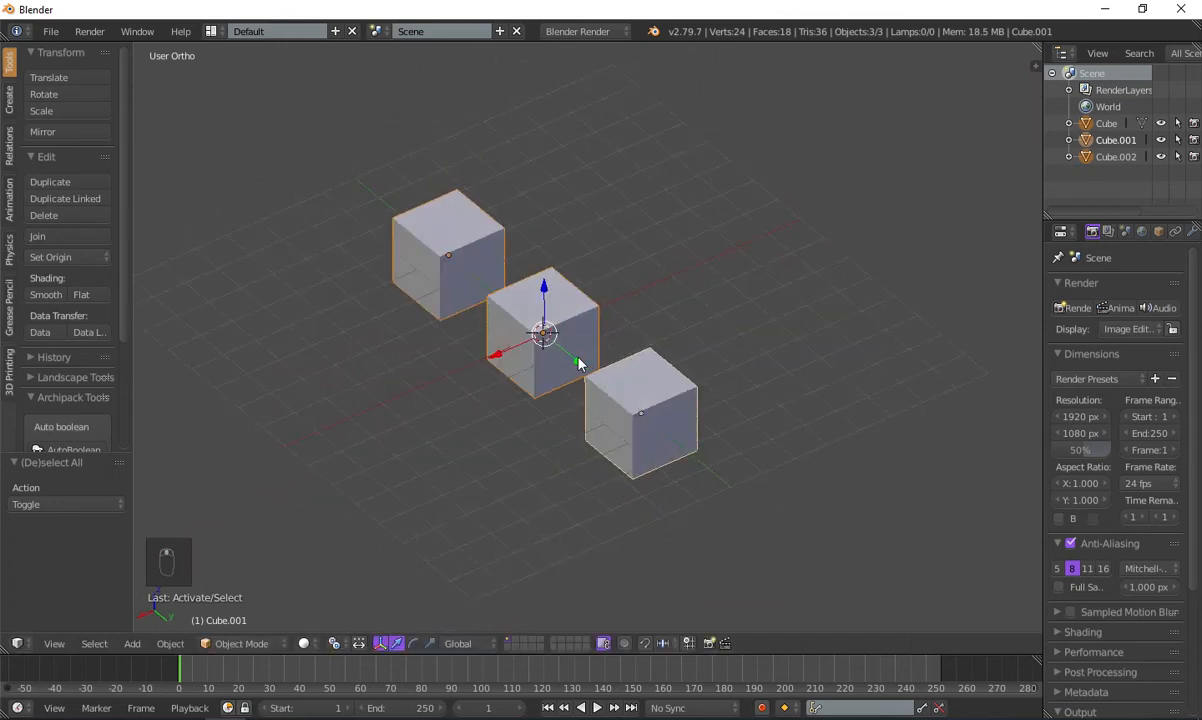
{"action": "key", "text": "g"}
{"action": "key", "text": "y"}
{"action": "key", "text": "g"}
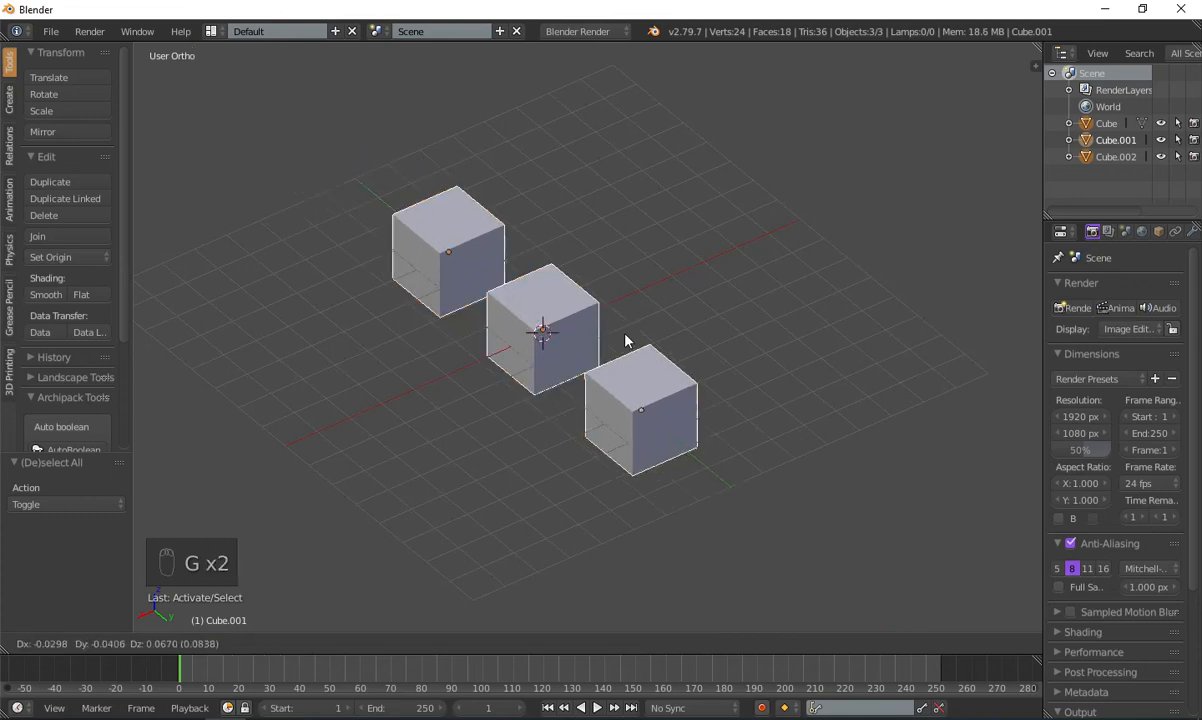
{"action": "left_click", "coordinate": [622, 408]}
- Set the pivot point to 3D Cursor
{"action": "middle_click_drag", "start_coordinate": [622, 408], "coordinate": [418, 530]}
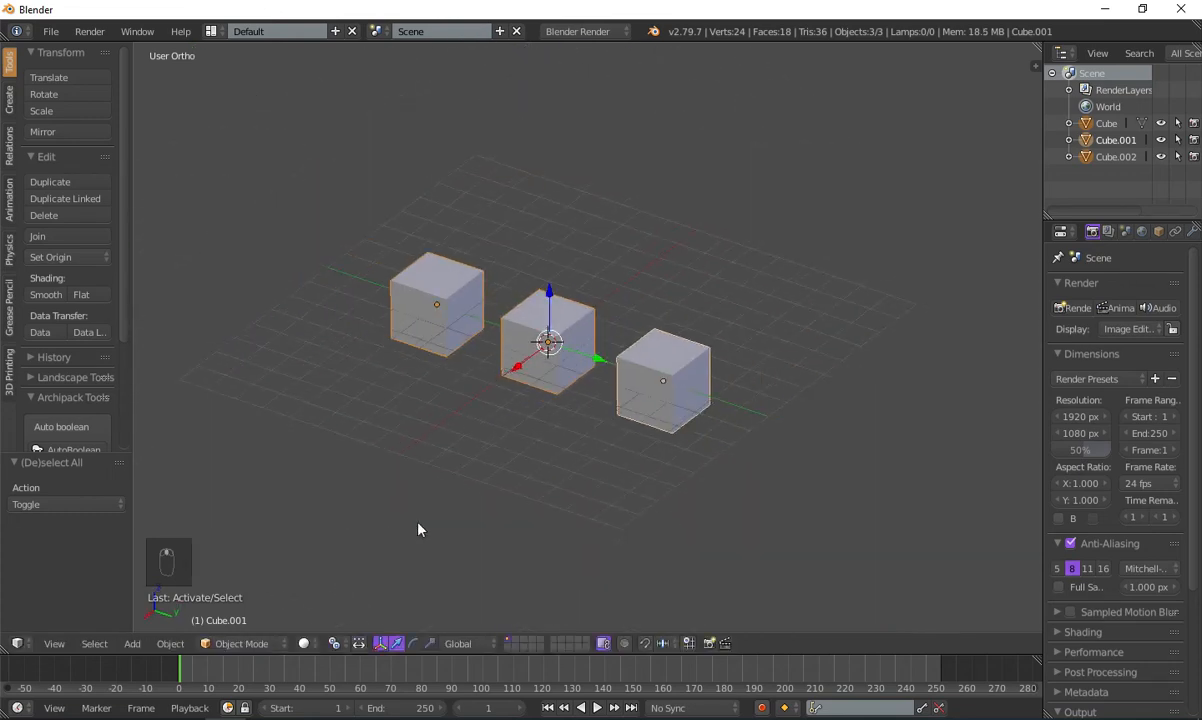
{"action": "left_click", "coordinate": [334, 643]}
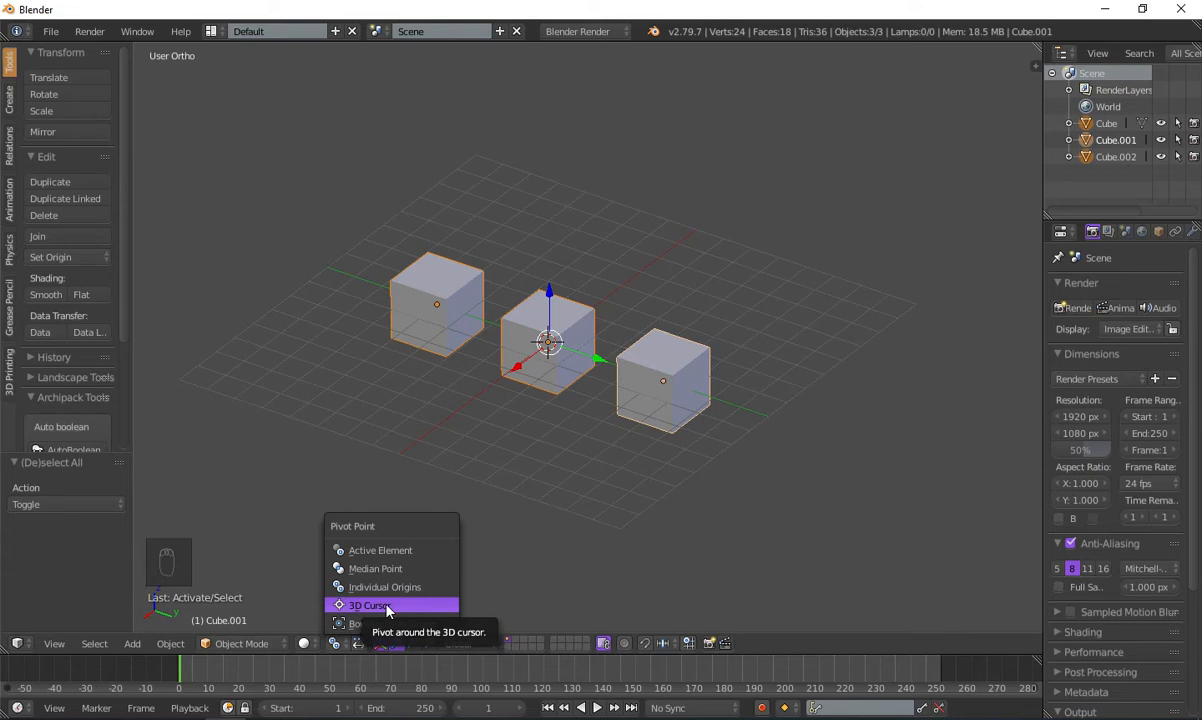
{"action": "left_click", "coordinate": [386, 606]}
- Reposition the 3D cursor several times, leaving it in the empty space above and beyond the row of cubes
{"action": "scroll", "coordinate": [581, 160], "scroll_direction": "down", "scroll_amount": 1}
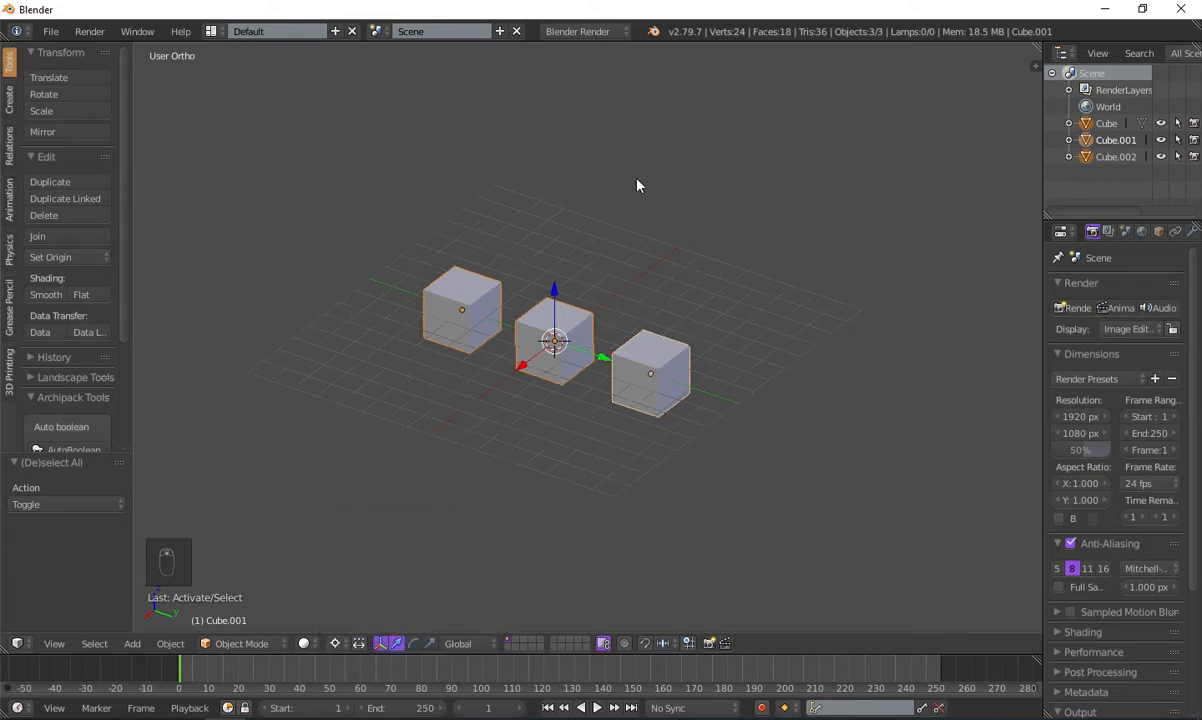
{"action": "scroll", "coordinate": [637, 185], "scroll_direction": "up", "scroll_amount": 1}
{"action": "middle_click_drag", "start_coordinate": [665, 271], "coordinate": [523, 394], "text": "shift"}
{"action": "scroll", "coordinate": [572, 232], "scroll_direction": "up", "scroll_amount": 2}
{"action": "left_click", "coordinate": [574, 204]}
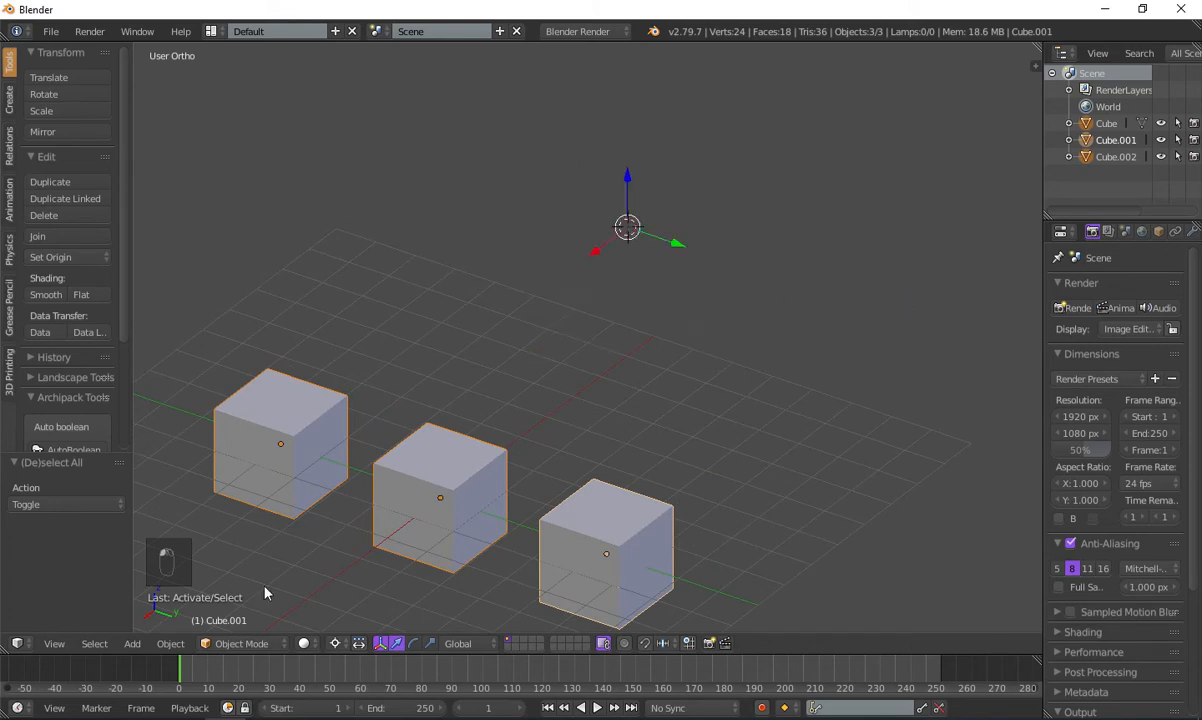
{"action": "left_click", "coordinate": [367, 131]}
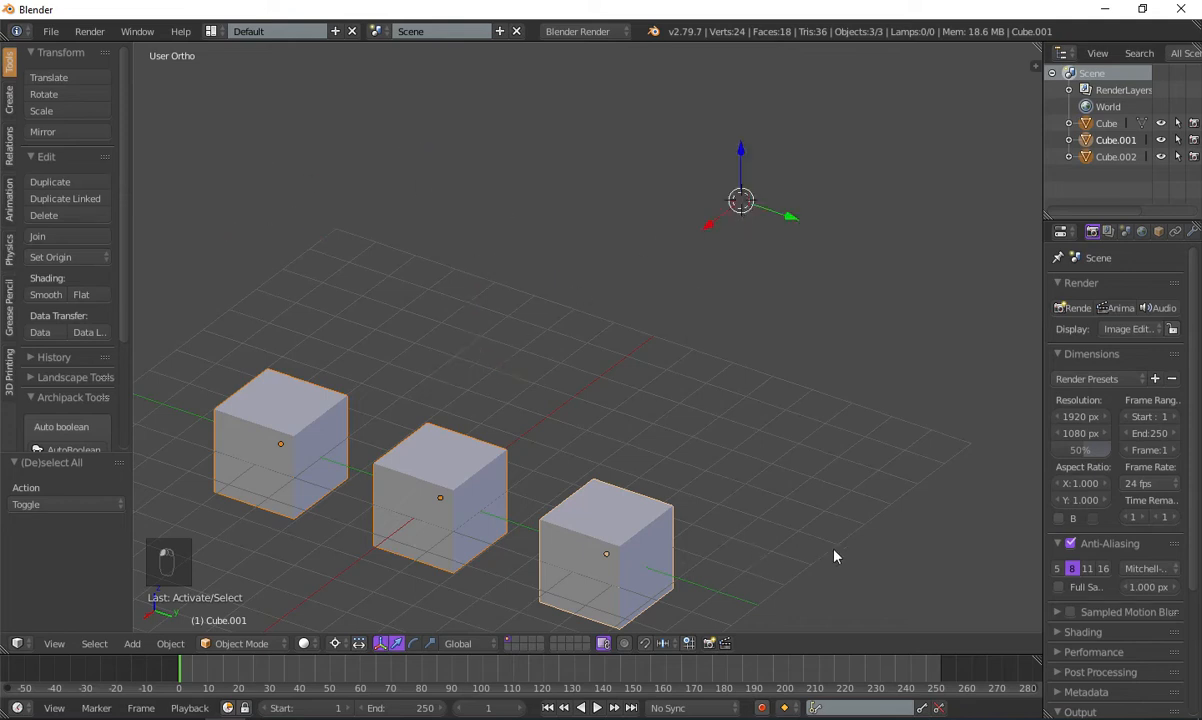
- Try scaling the three selected cubes once and rotating them twice around the 3D cursor
{"action": "key", "text": "s"}
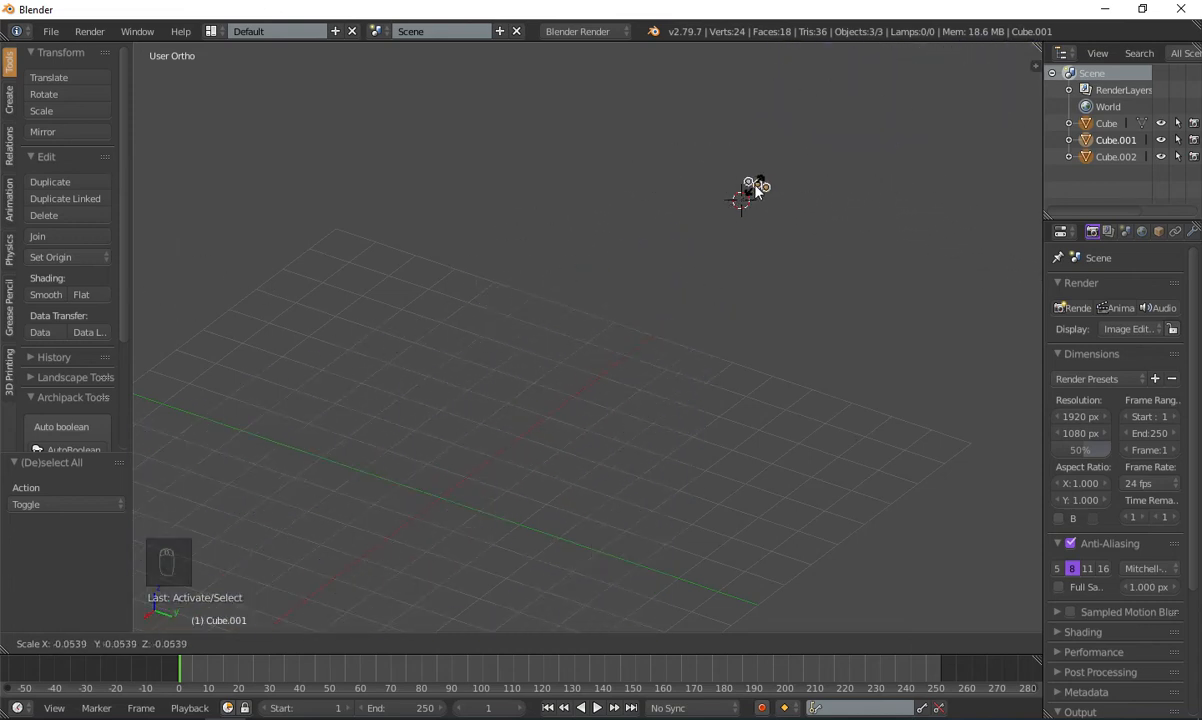
{"action": "right_click", "coordinate": [794, 400]}
{"action": "key", "text": "r"}
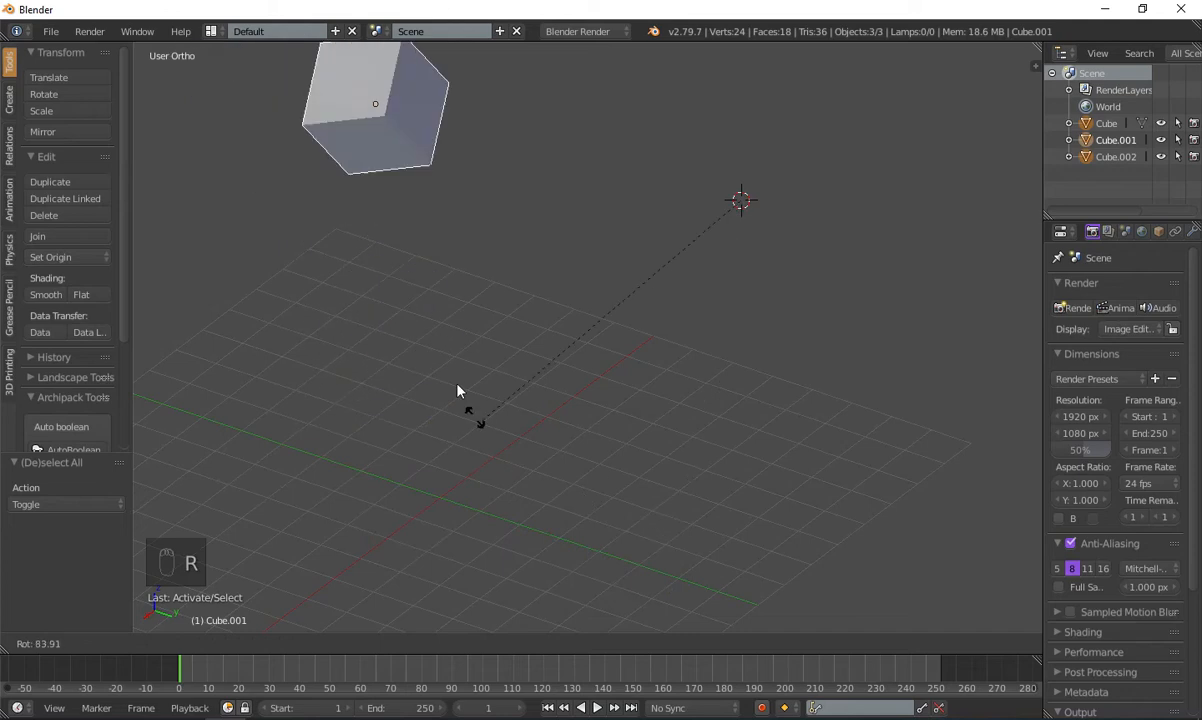
{"action": "right_click", "coordinate": [760, 268]}
{"action": "scroll", "coordinate": [760, 268], "scroll_direction": "down", "scroll_amount": 5}
{"action": "key", "text": "r"}
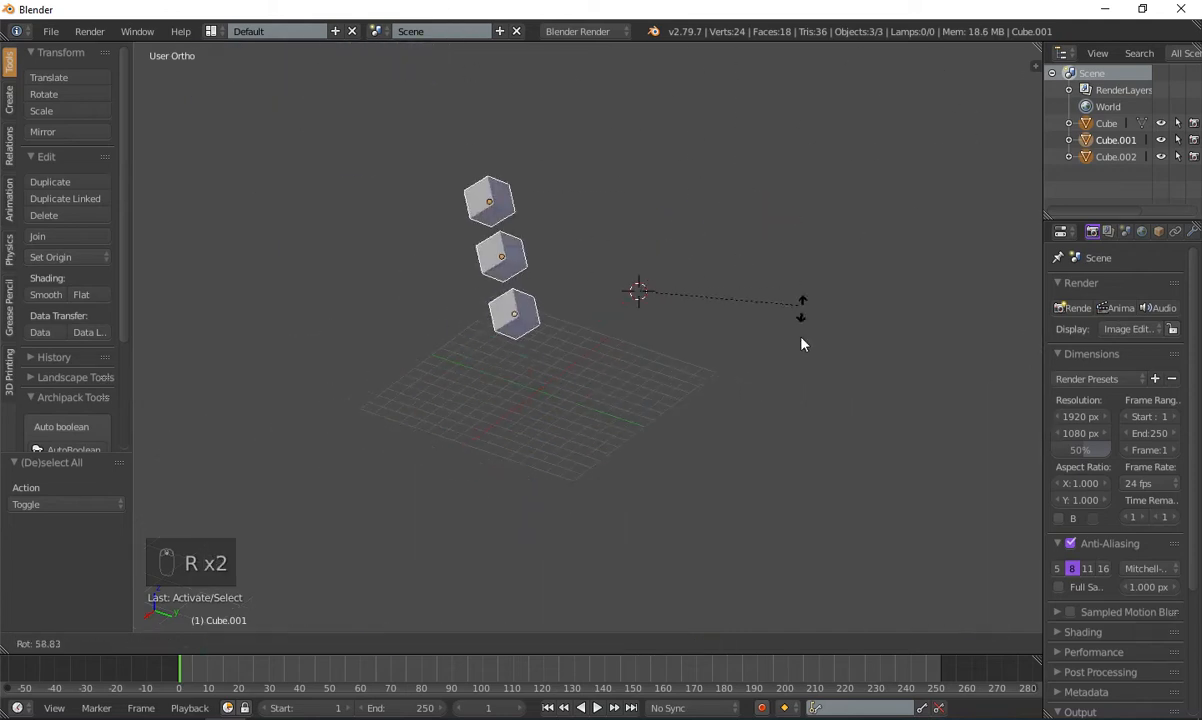
{"action": "right_click", "coordinate": [496, 314]}
- Try scaling the three selected cubes toward the 3D cursor and moving them freely
{"action": "key", "text": "s"}
{"action": "right_click", "coordinate": [815, 417]}
{"action": "key", "text": "g"}
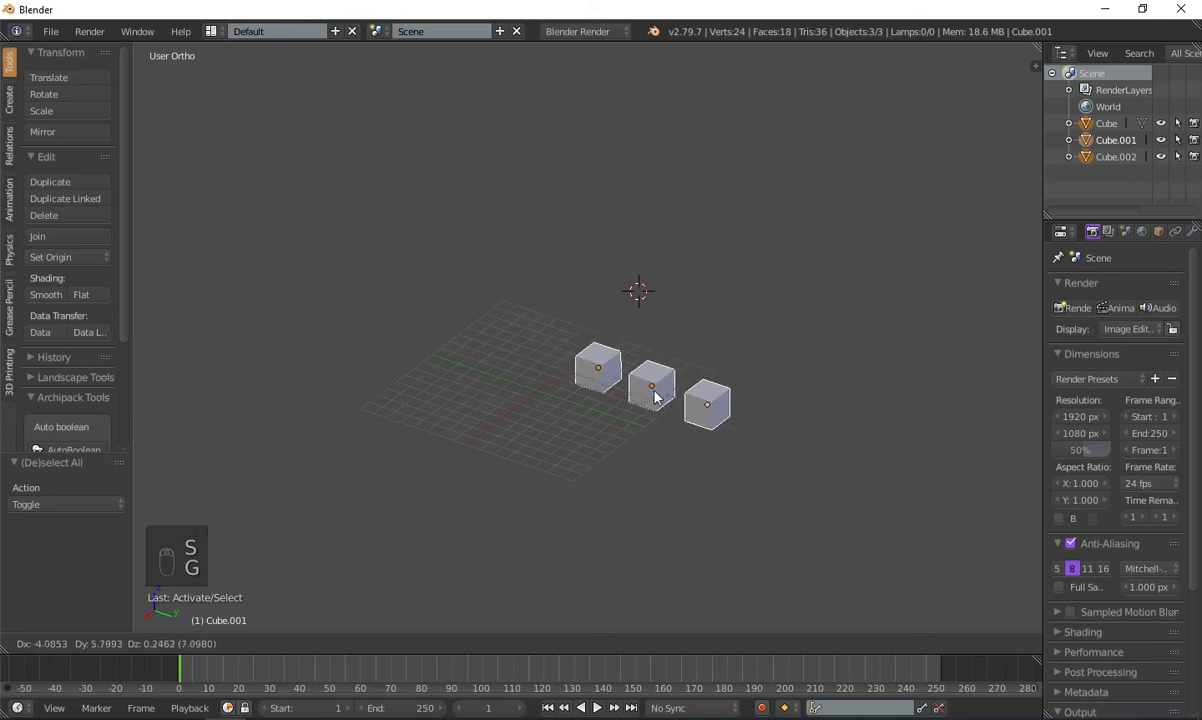
{"action": "right_click", "coordinate": [512, 574]}
{"action": "scroll", "coordinate": [566, 400], "scroll_direction": "up", "scroll_amount": 2}
{"action": "key", "text": "s"}
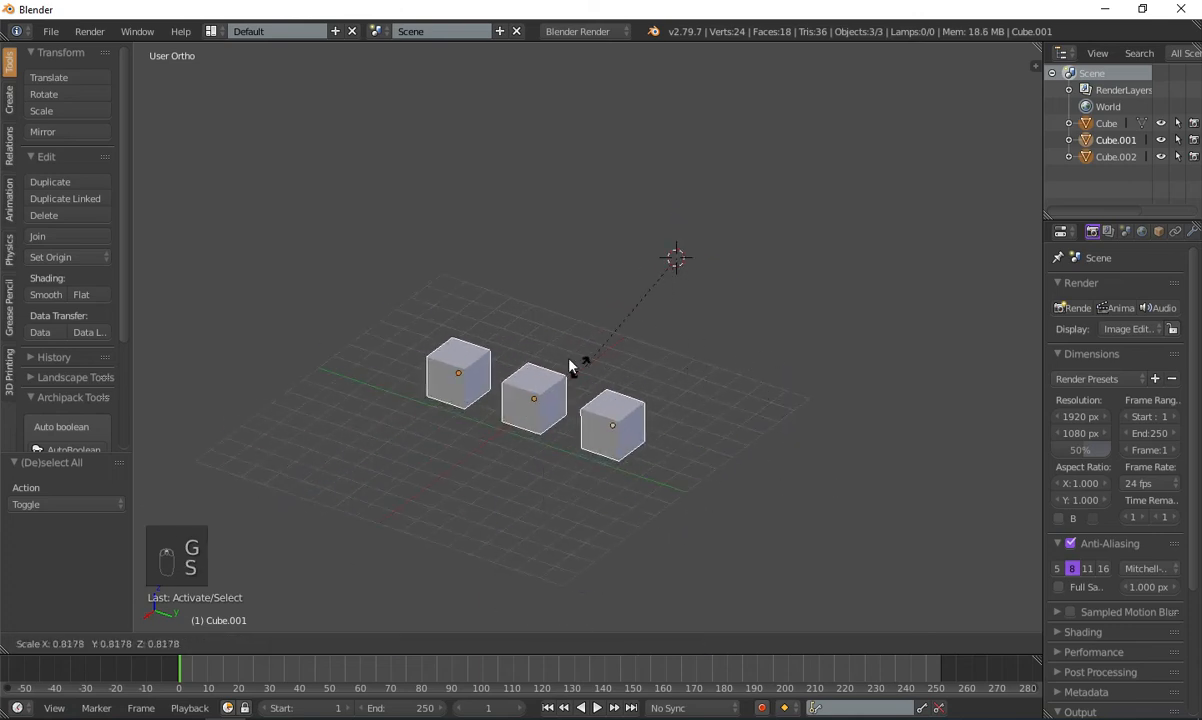
{"action": "right_click", "coordinate": [444, 309]}
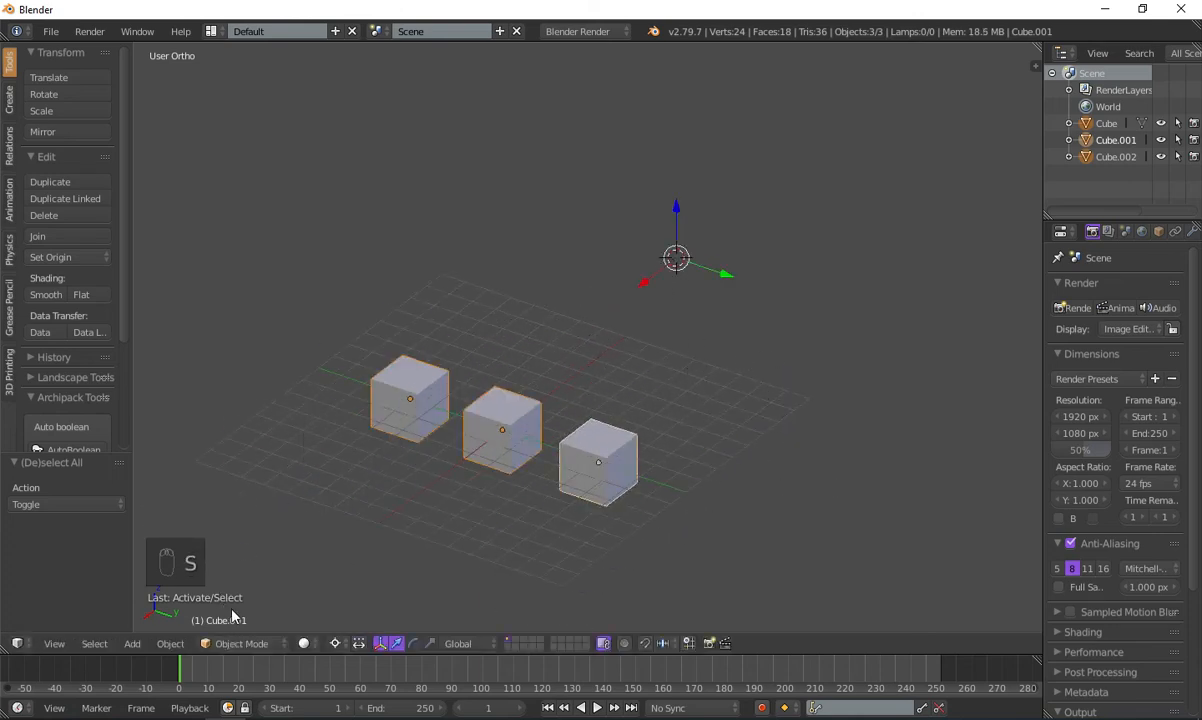
- Set the pivot point to Bounding Box Center
{"action": "left_click", "coordinate": [334, 645]}
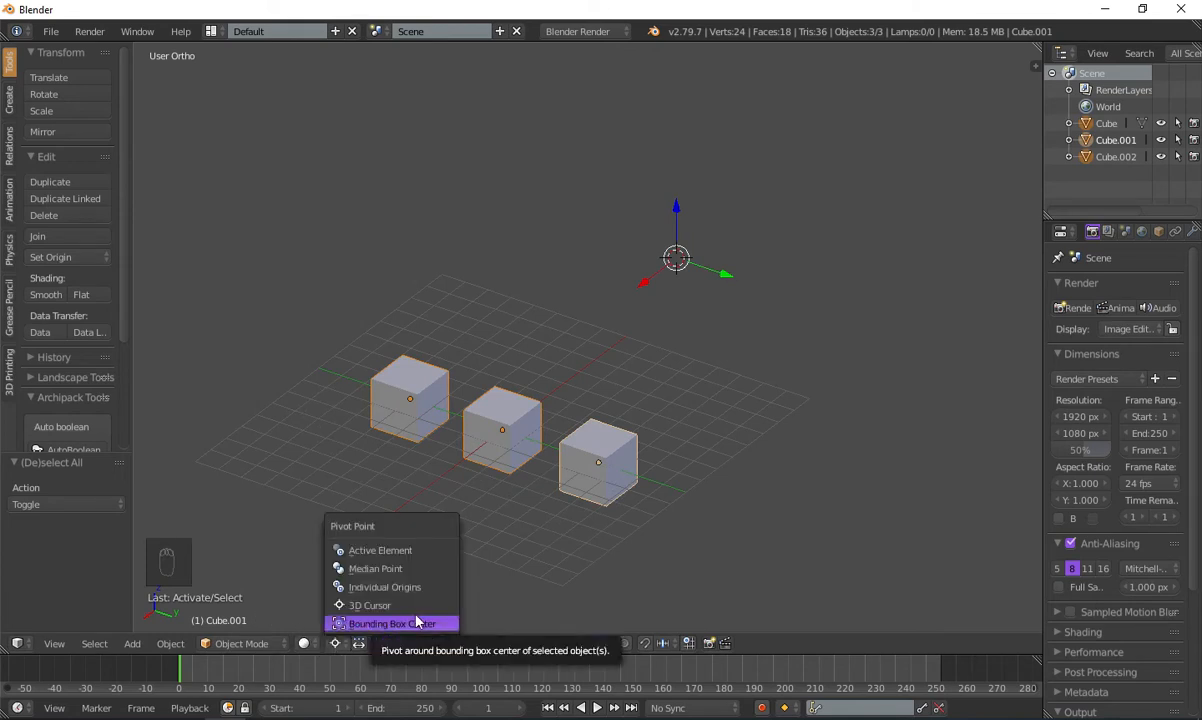
{"action": "left_click", "coordinate": [418, 623]}
{"action": "left_click", "coordinate": [380, 643]}
{"action": "scroll", "coordinate": [454, 486], "scroll_direction": "up", "scroll_amount": 3}
{"action": "scroll", "coordinate": [438, 463], "scroll_direction": "down", "scroll_amount": 3}
{"action": "middle_click_drag", "start_coordinate": [438, 463], "coordinate": [588, 386]}
{"action": "scroll", "coordinate": [526, 440], "scroll_direction": "up", "scroll_amount": 2}
{"action": "scroll", "coordinate": [505, 445], "scroll_direction": "down", "scroll_amount": 3}
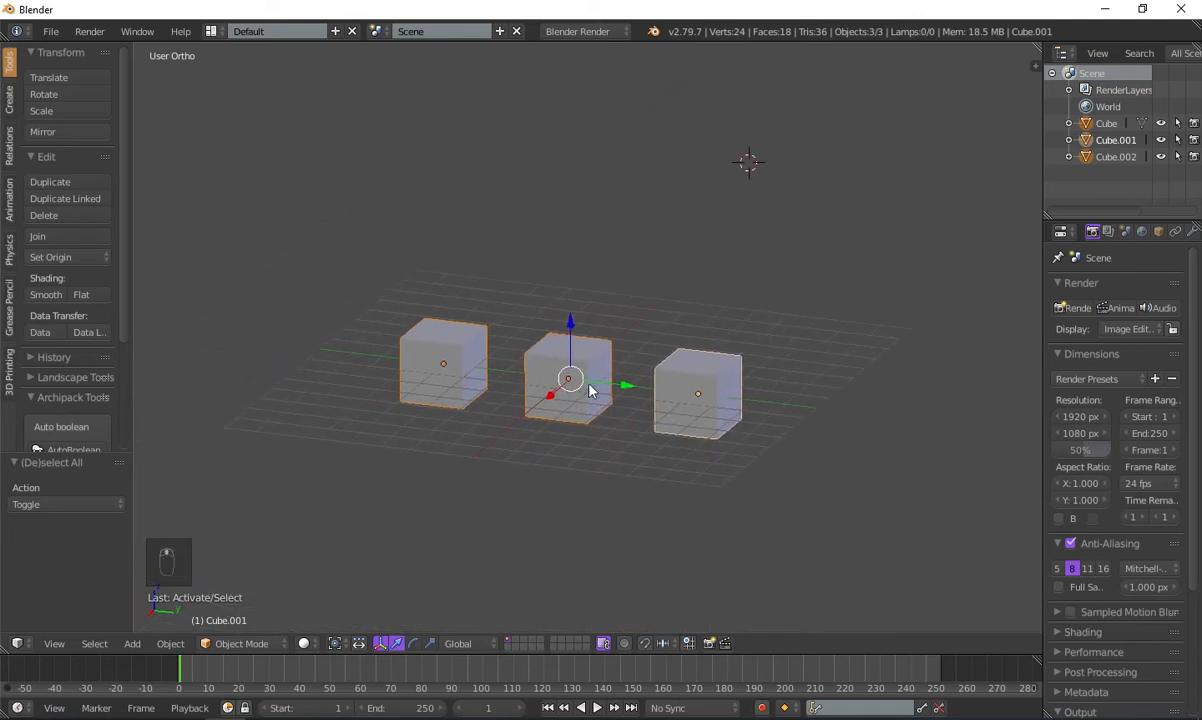
- Try rotating the three selected cubes freely around their bounding box center
{"action": "scroll", "coordinate": [579, 408], "scroll_direction": "up", "scroll_amount": 2}
{"action": "key", "text": "r"}
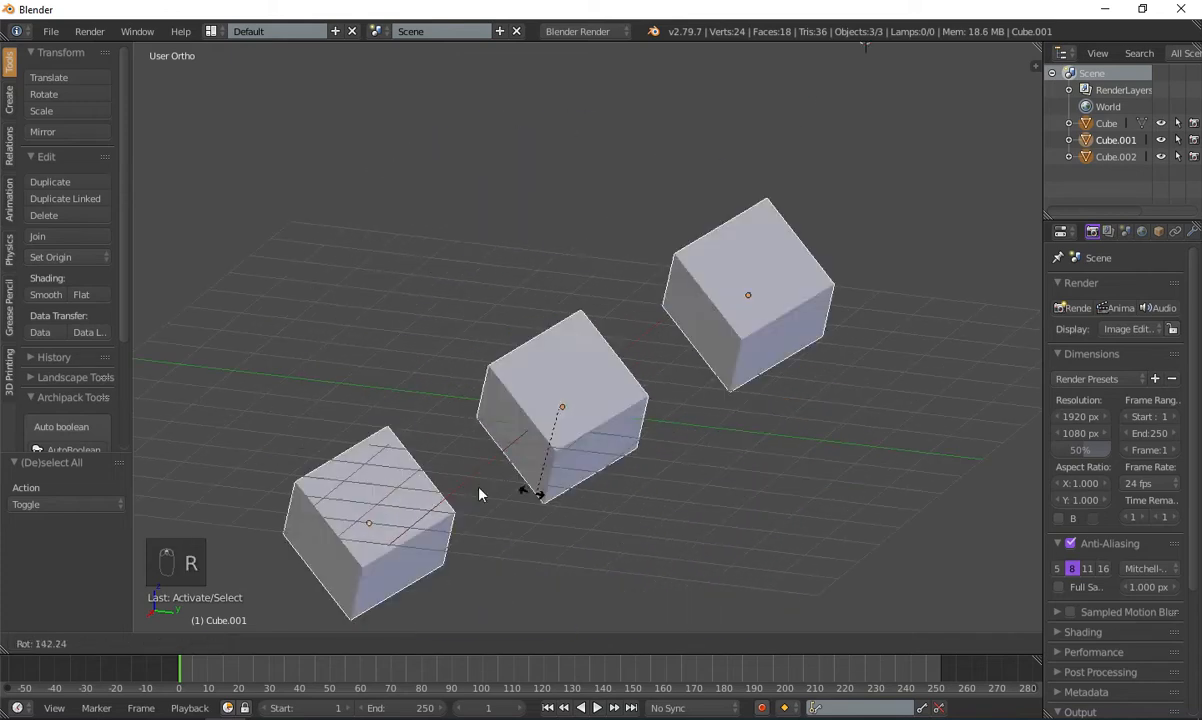
{"action": "right_click", "coordinate": [634, 321]}
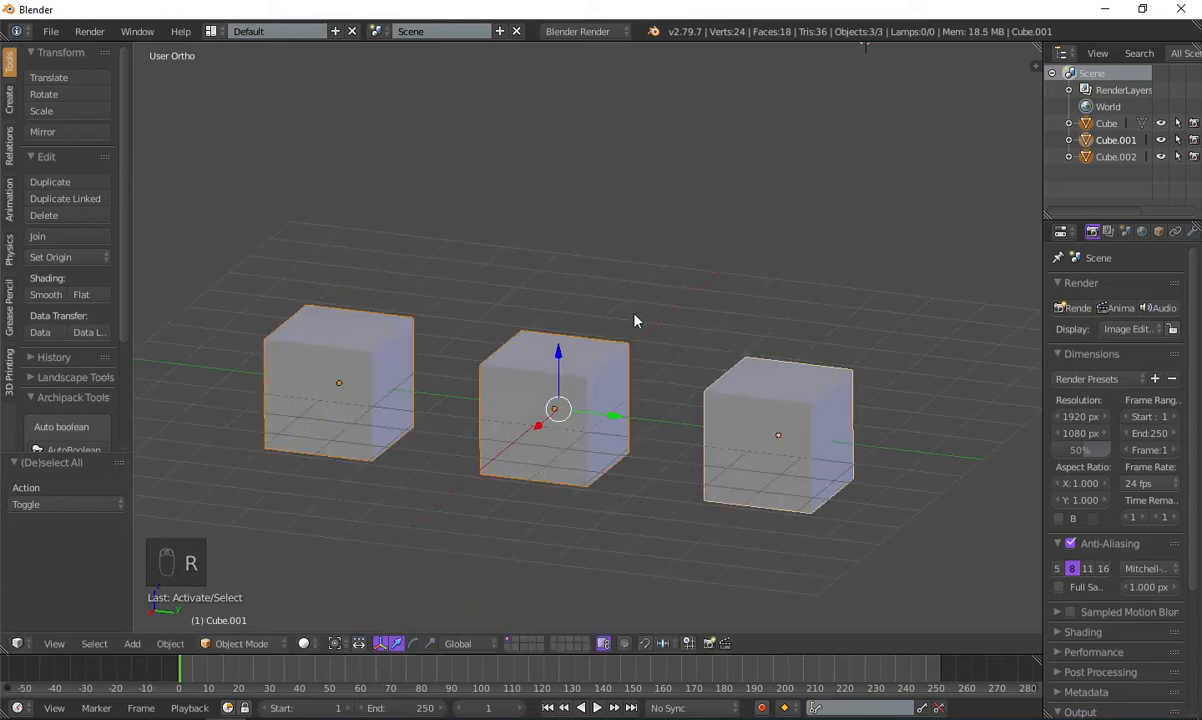
{"action": "scroll", "coordinate": [512, 247], "scroll_direction": "down", "scroll_amount": 3}
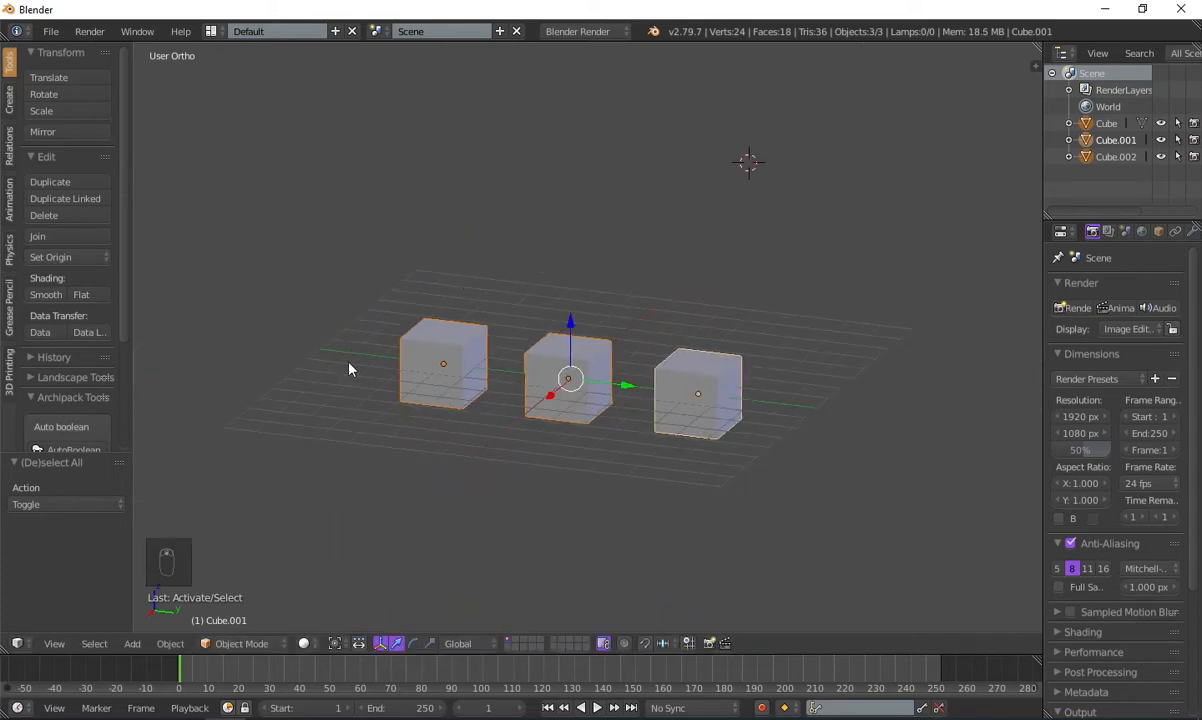
- Set the pivot point to Median Point
{"action": "left_click", "coordinate": [335, 644]}
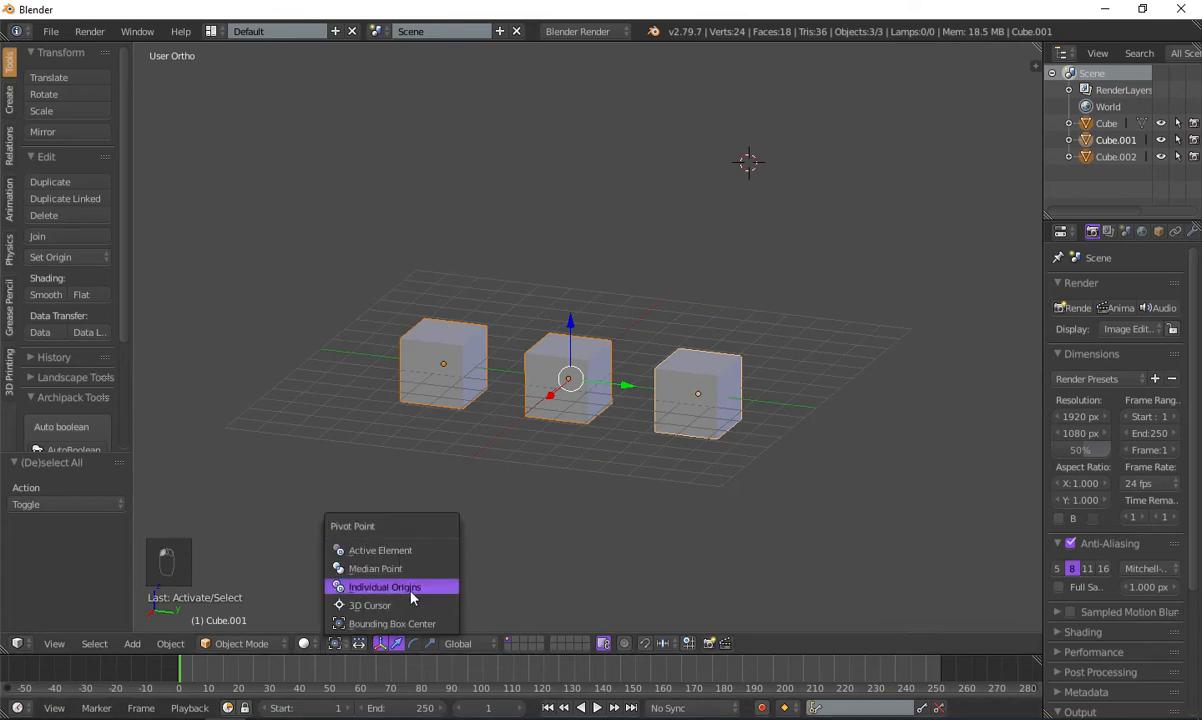
{"action": "left_click", "coordinate": [409, 568]}
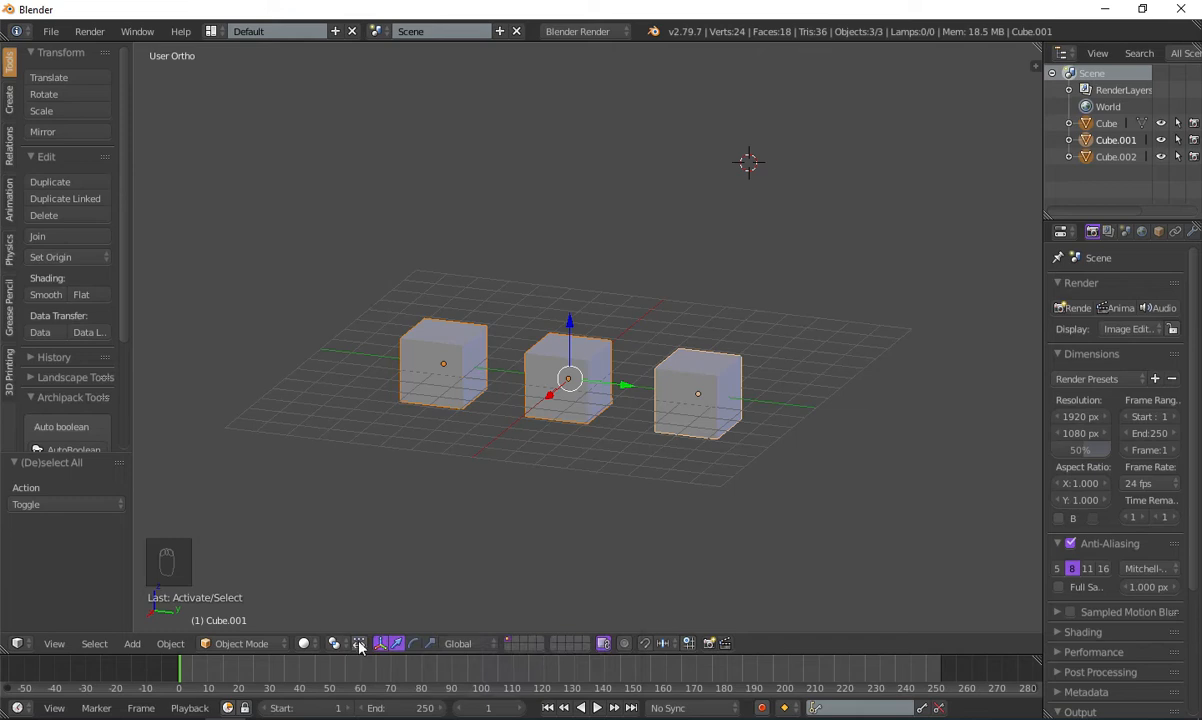
{"action": "mouse_move", "coordinate": [445, 488]}
{"action": "middle_mouse_down"}
{"action": "mouse_move", "coordinate": [464, 373]}
{"action": "mouse_move", "coordinate": [450, 478]}
{"action": "middle_mouse_up"}
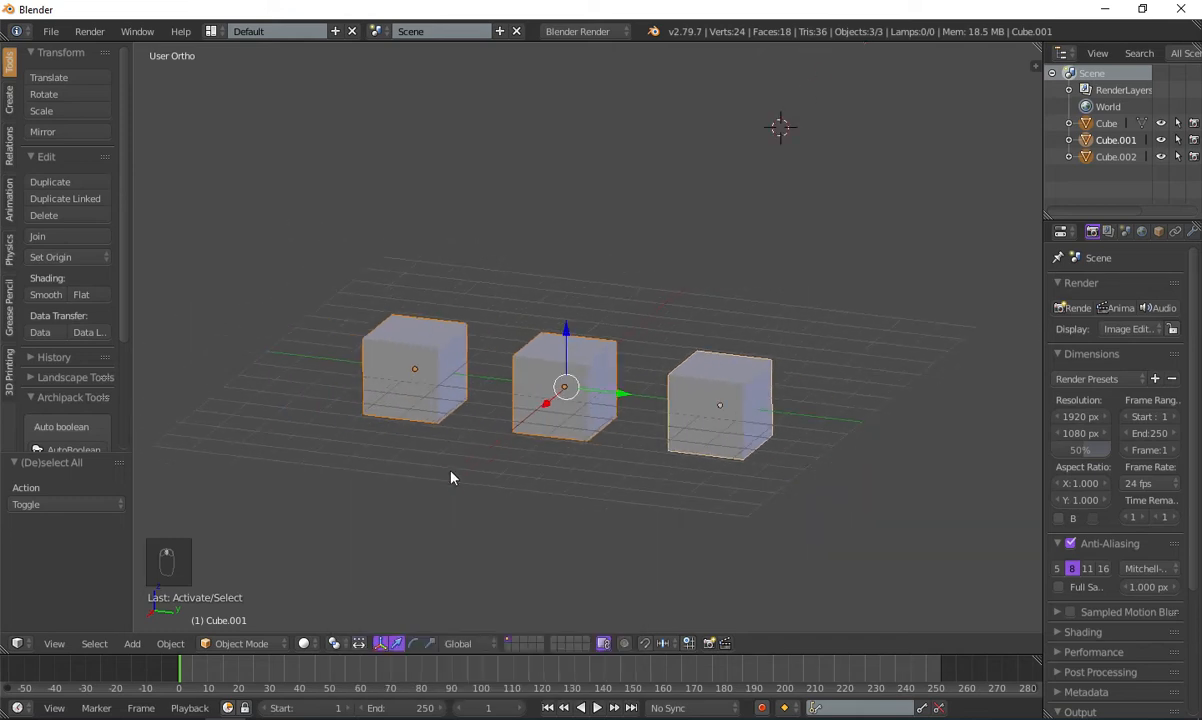
- Snap the 3D cursor to the center of the three selected cubes using Cursor to Selected
{"action": "key", "text": "shift+s"}
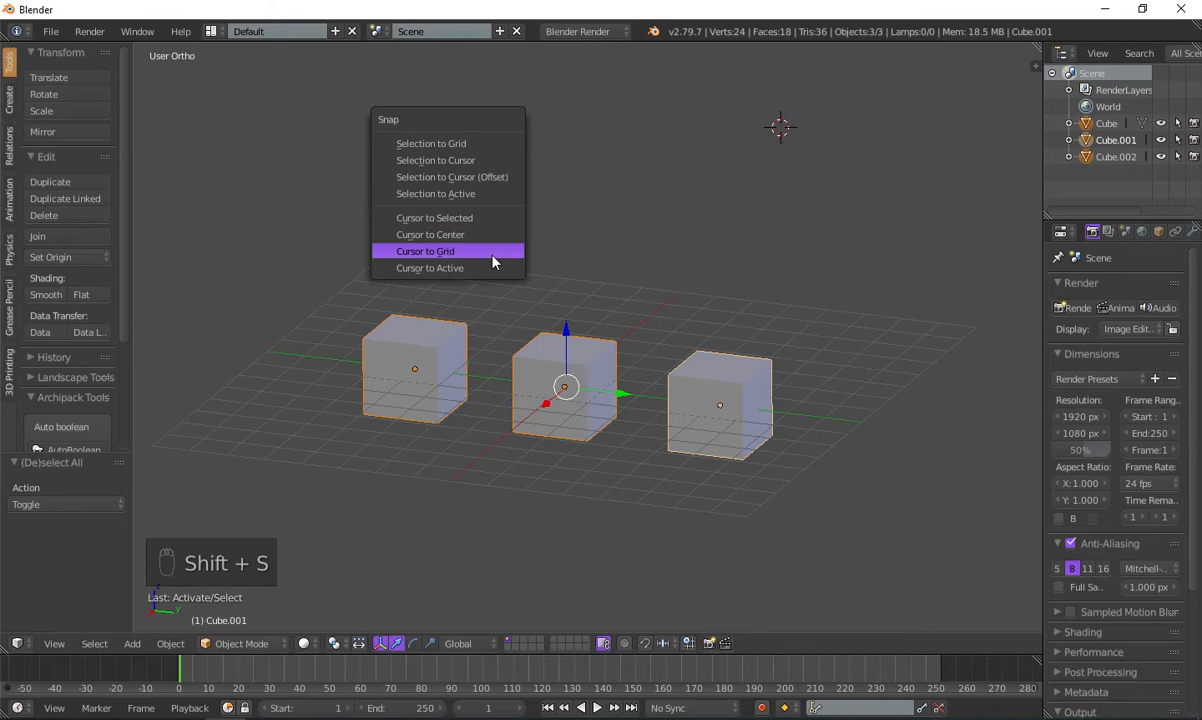
{"action": "left_click", "coordinate": [499, 219]}
{"action": "scroll", "coordinate": [499, 403], "scroll_direction": "up", "scroll_amount": 4}
{"action": "middle_click_drag", "start_coordinate": [461, 459], "coordinate": [425, 421], "text": "shift"}
- Turn on manipulation of center points only and select all three cubes with the middle one active
{"action": "right_click", "coordinate": [374, 405]}
{"action": "right_click", "coordinate": [740, 440]}
{"action": "right_click", "coordinate": [985, 468]}
{"action": "scroll", "coordinate": [740, 520], "scroll_direction": "down", "scroll_amount": 3}
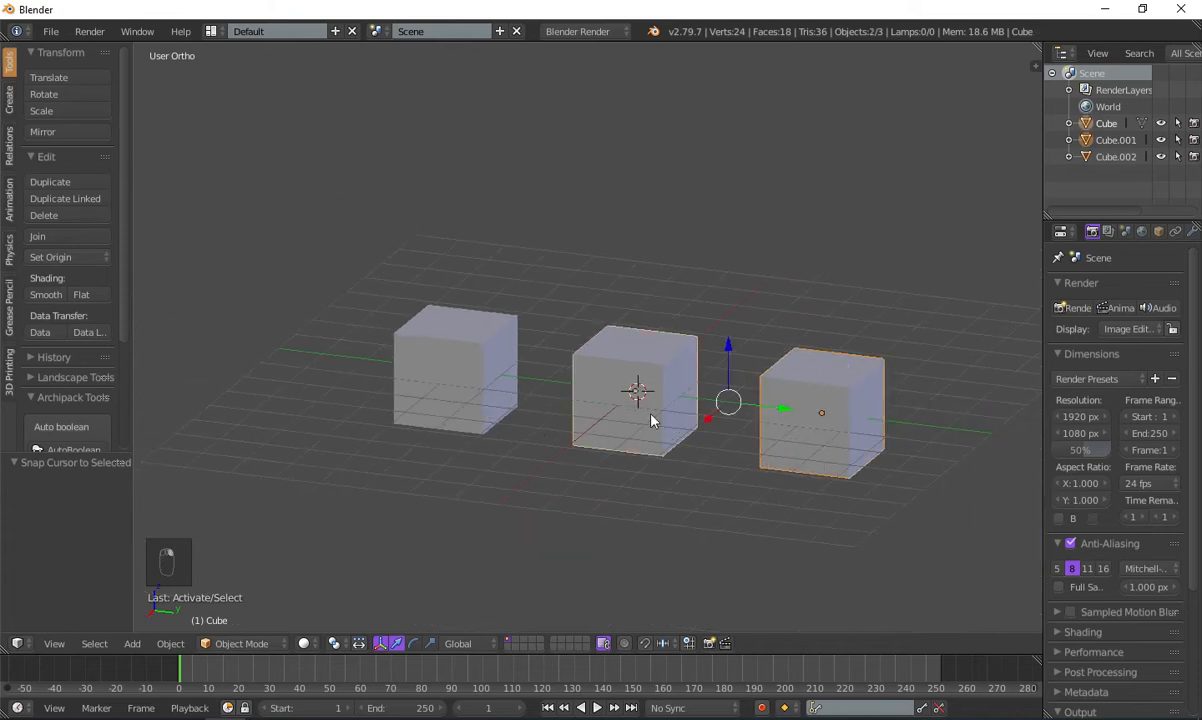
{"action": "left_click", "coordinate": [359, 645]}
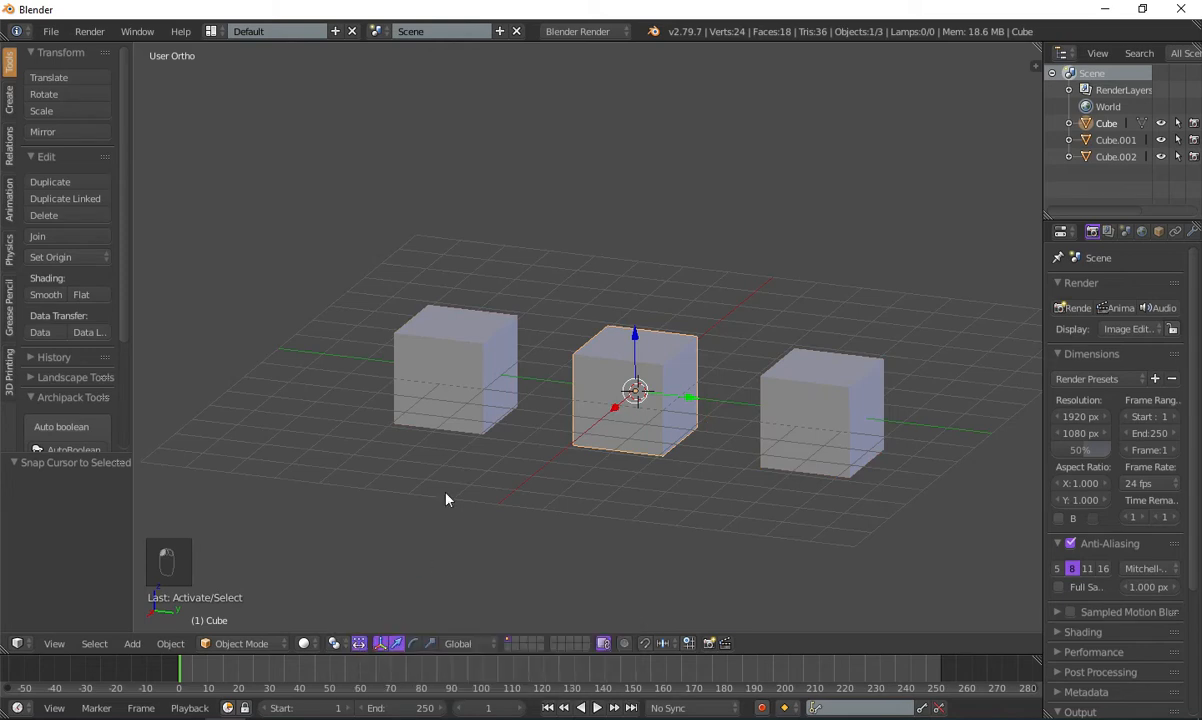
{"action": "right_click", "coordinate": [662, 378], "text": "shift"}
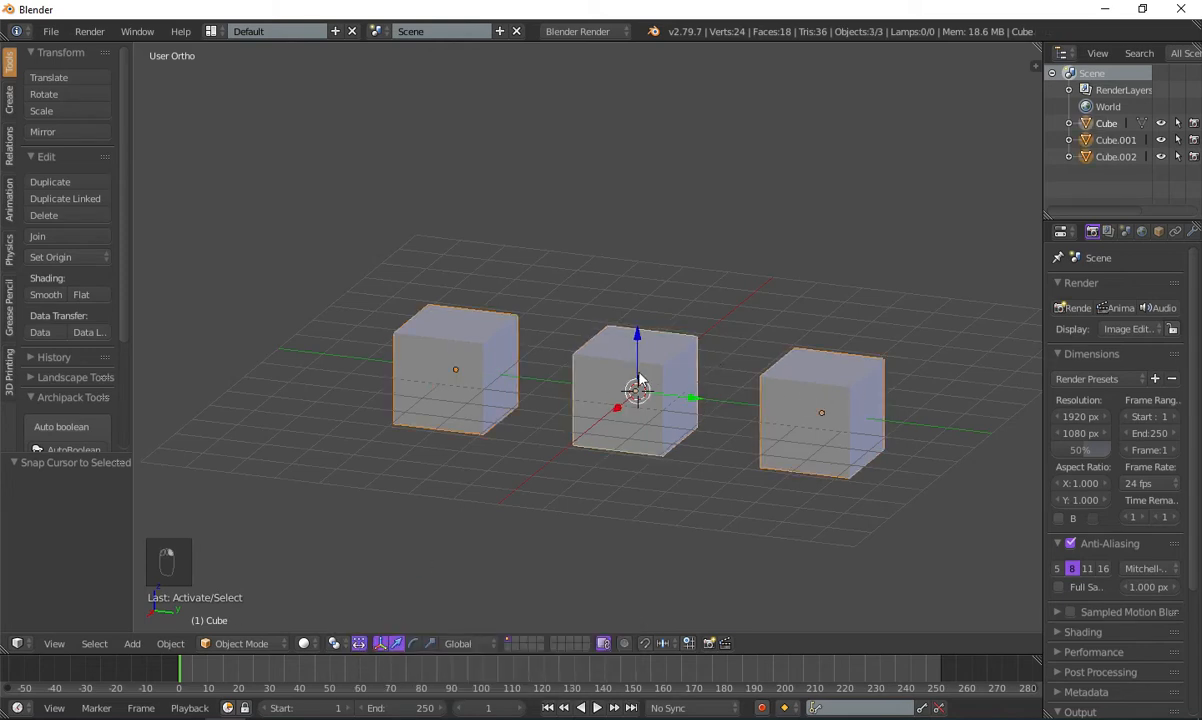
- Try scaling the distances between the three cubes while only their center points are manipulated
{"action": "scroll", "coordinate": [790, 400], "scroll_direction": "up", "scroll_amount": 1}
{"action": "key", "text": "s"}
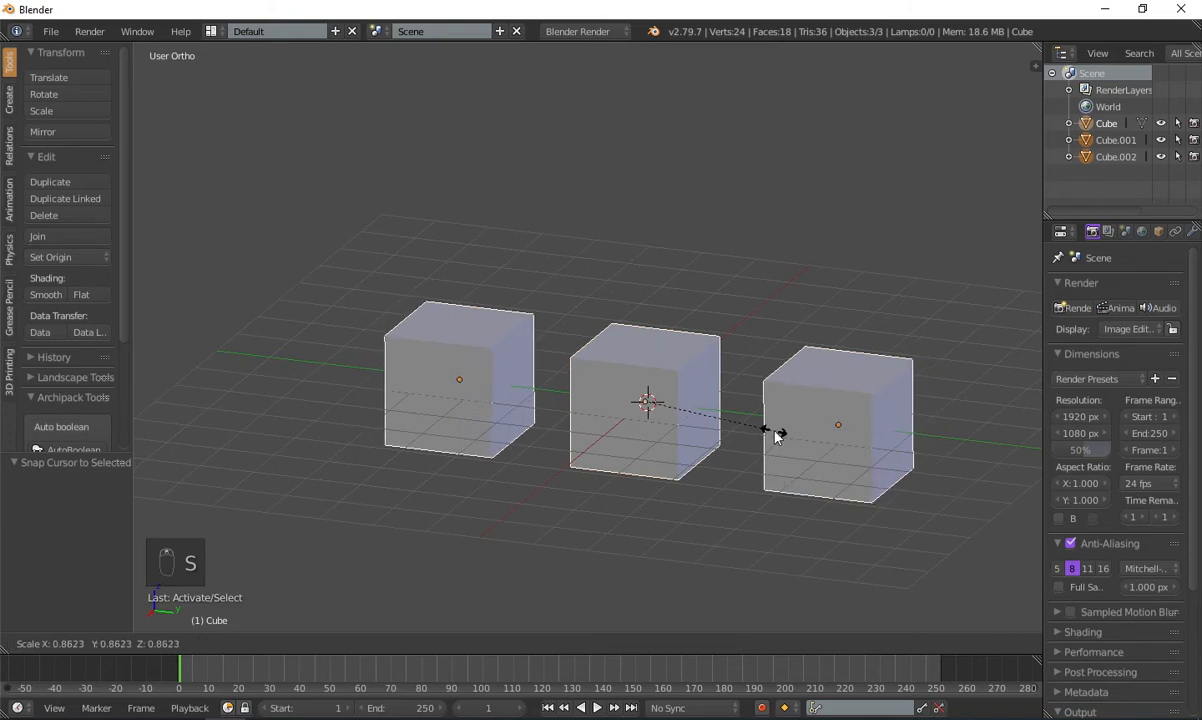
{"action": "left_click", "coordinate": [824, 503]}
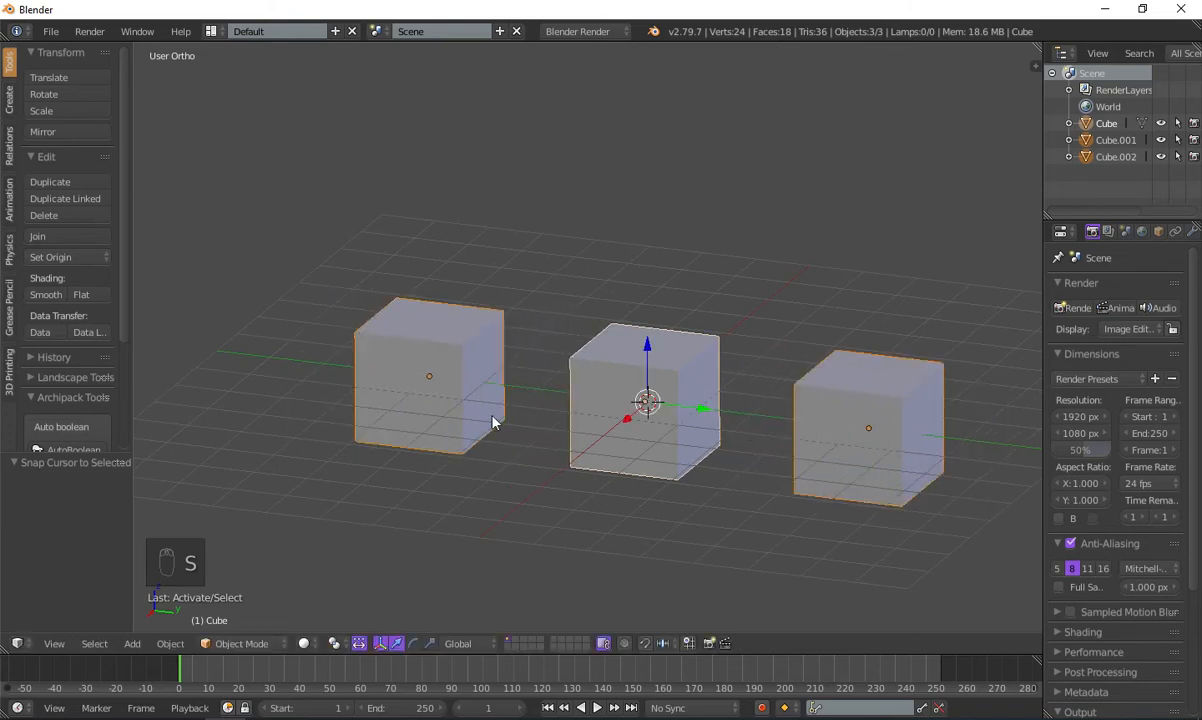
- Turn off manipulation of center points only and keep all three cubes selected with the middle one active
{"action": "scroll", "coordinate": [707, 483], "scroll_direction": "up", "scroll_amount": 2}
{"action": "left_click", "coordinate": [620, 397]}
{"action": "left_click", "coordinate": [373, 395]}
{"action": "left_click", "coordinate": [728, 410], "text": "shift"}
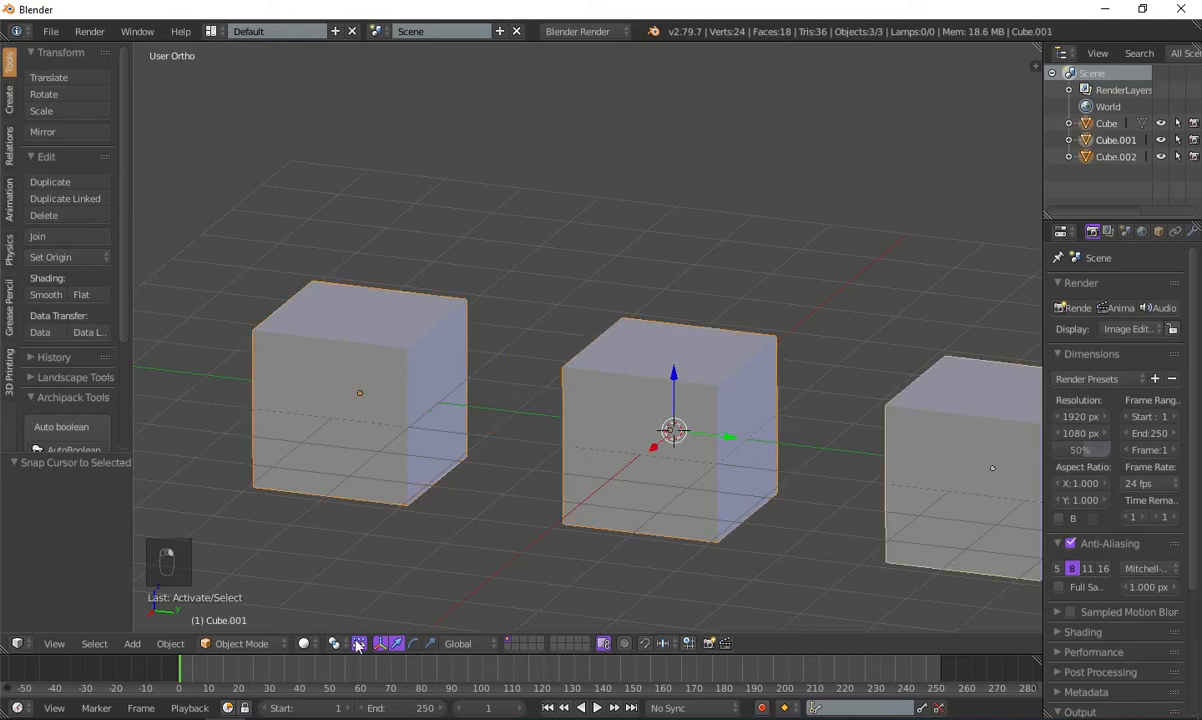
{"action": "scroll", "coordinate": [797, 500], "scroll_direction": "down", "scroll_amount": 3}
{"action": "scroll", "coordinate": [851, 521], "scroll_direction": "up", "scroll_amount": 2}
{"action": "scroll", "coordinate": [862, 498], "scroll_direction": "down", "scroll_amount": 2}
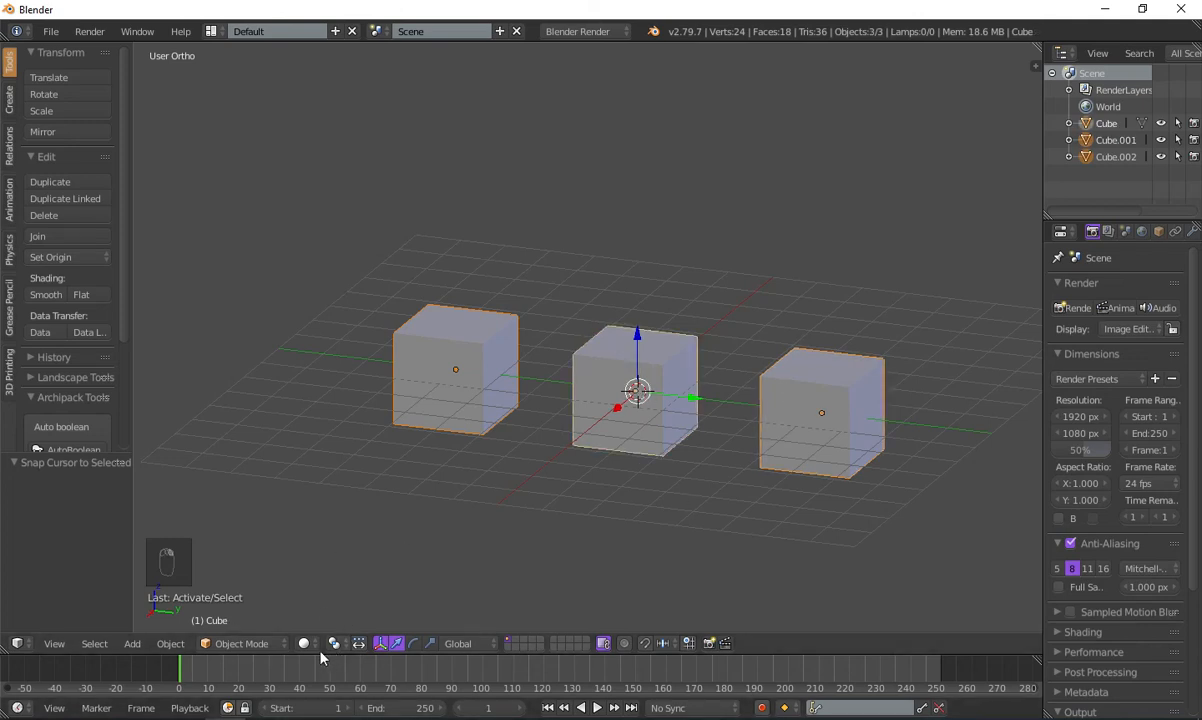
- Try scaling the three selected cubes normally around their median point twice, undoing the result
{"action": "key", "text": "s"}
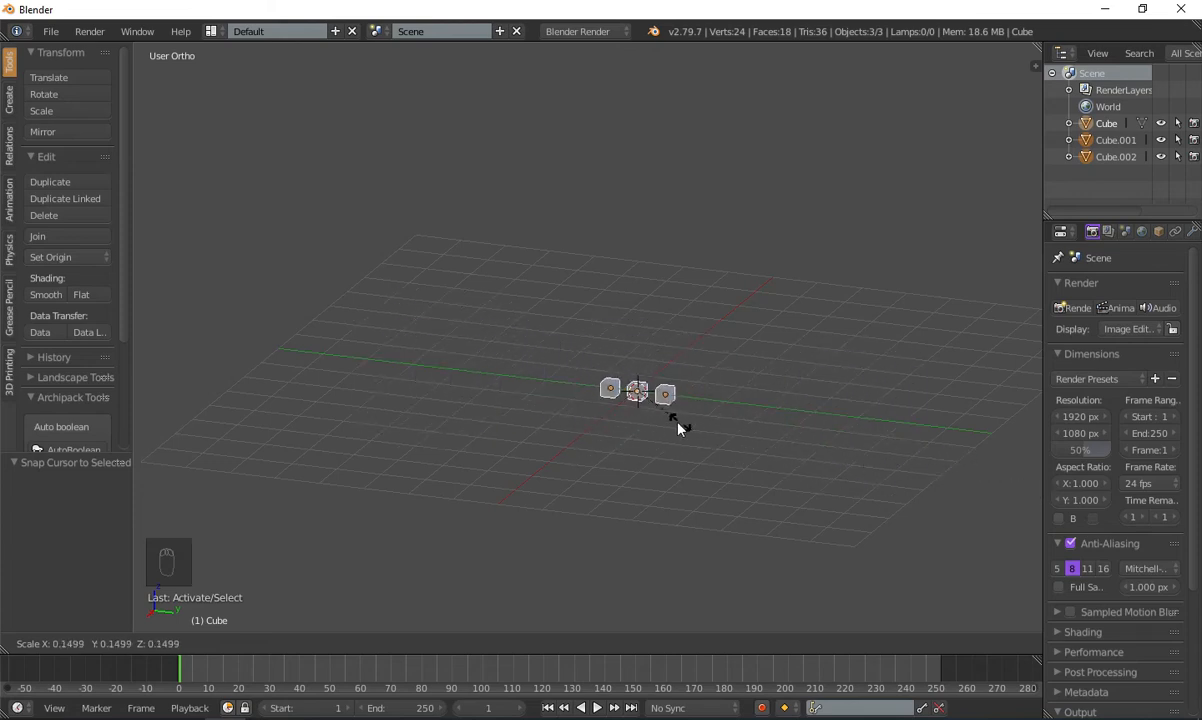
{"action": "left_click", "coordinate": [768, 487]}
{"action": "scroll", "coordinate": [770, 488], "scroll_direction": "up", "scroll_amount": 9}
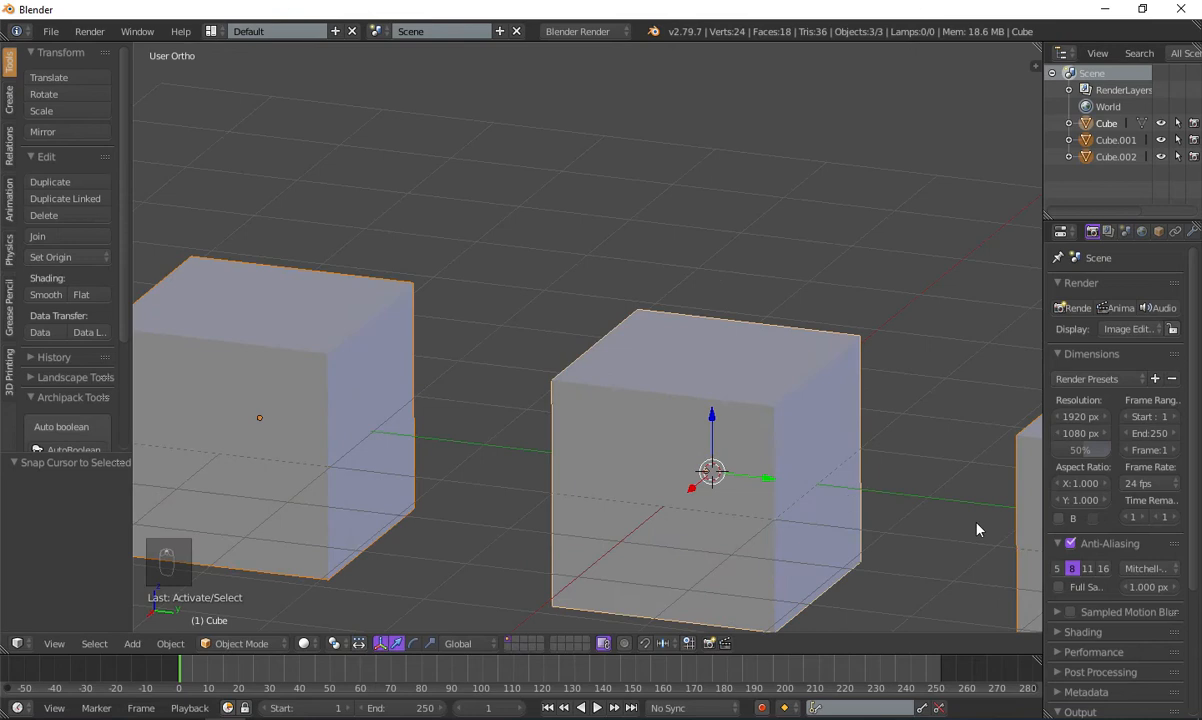
{"action": "scroll", "coordinate": [821, 421], "scroll_direction": "down", "scroll_amount": 3}
{"action": "key", "text": "s"}
{"action": "left_click", "coordinate": [639, 394]}
{"action": "middle_click_drag", "start_coordinate": [639, 394], "coordinate": [594, 483]}
{"action": "key", "text": "ctrl+z"}
- Try shrinking the three selected cubes to a scale of 0.208 around the median point and undo it
{"action": "key", "text": "s"}
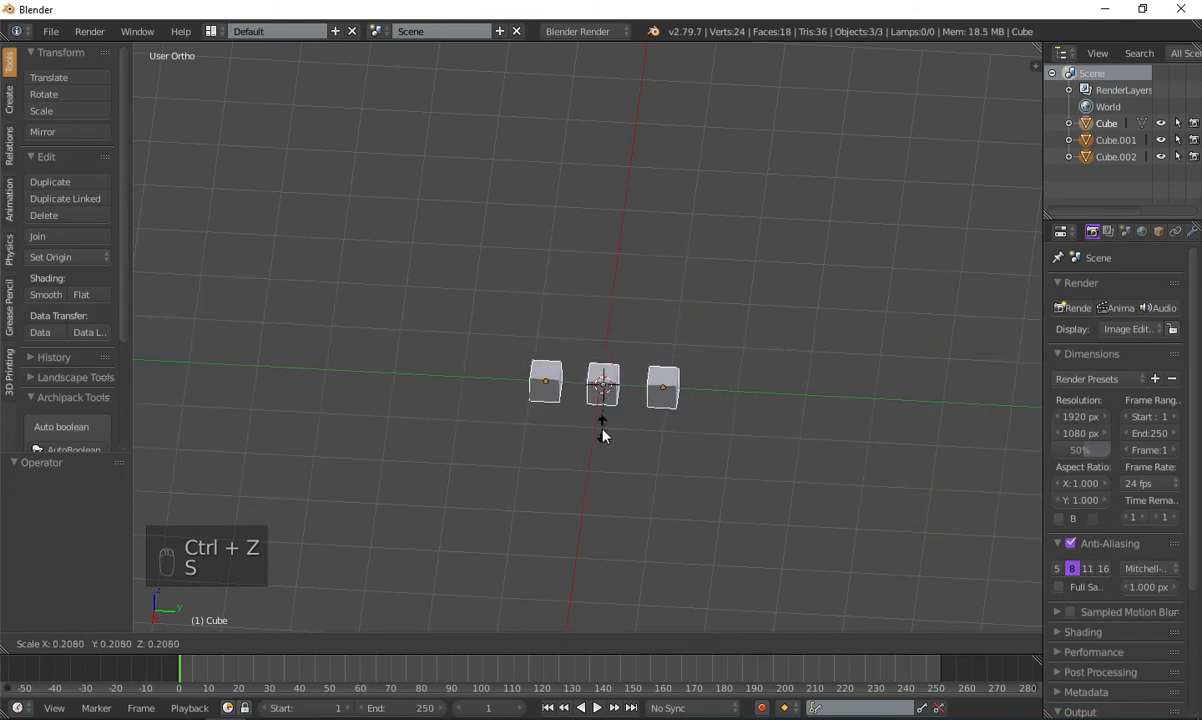
{"action": "left_click", "coordinate": [602, 430]}
{"action": "scroll", "coordinate": [670, 443], "scroll_direction": "down", "scroll_amount": 3}
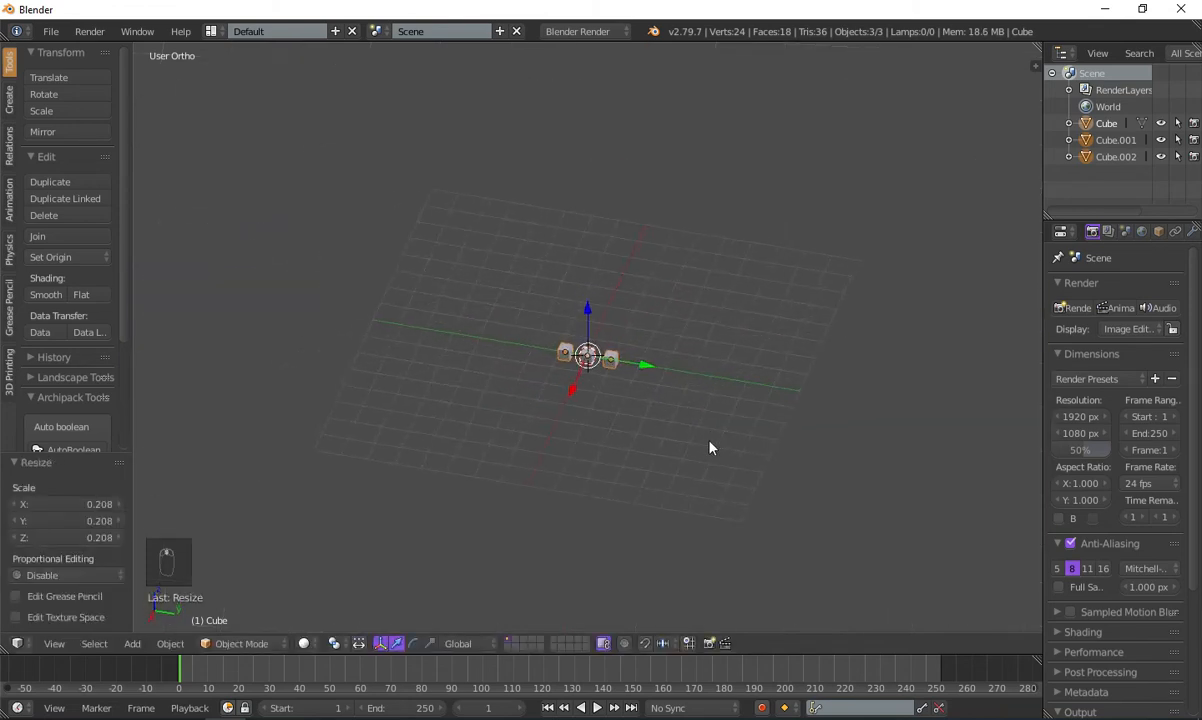
{"action": "scroll", "coordinate": [689, 495], "scroll_direction": "up", "scroll_amount": 4}
{"action": "key", "text": "ctrl+z"}
{"action": "middle_click_drag", "start_coordinate": [664, 484], "coordinate": [648, 385]}
- Try scaling the three selected cubes two more times from the median point and undo the change
{"action": "key", "text": "s"}
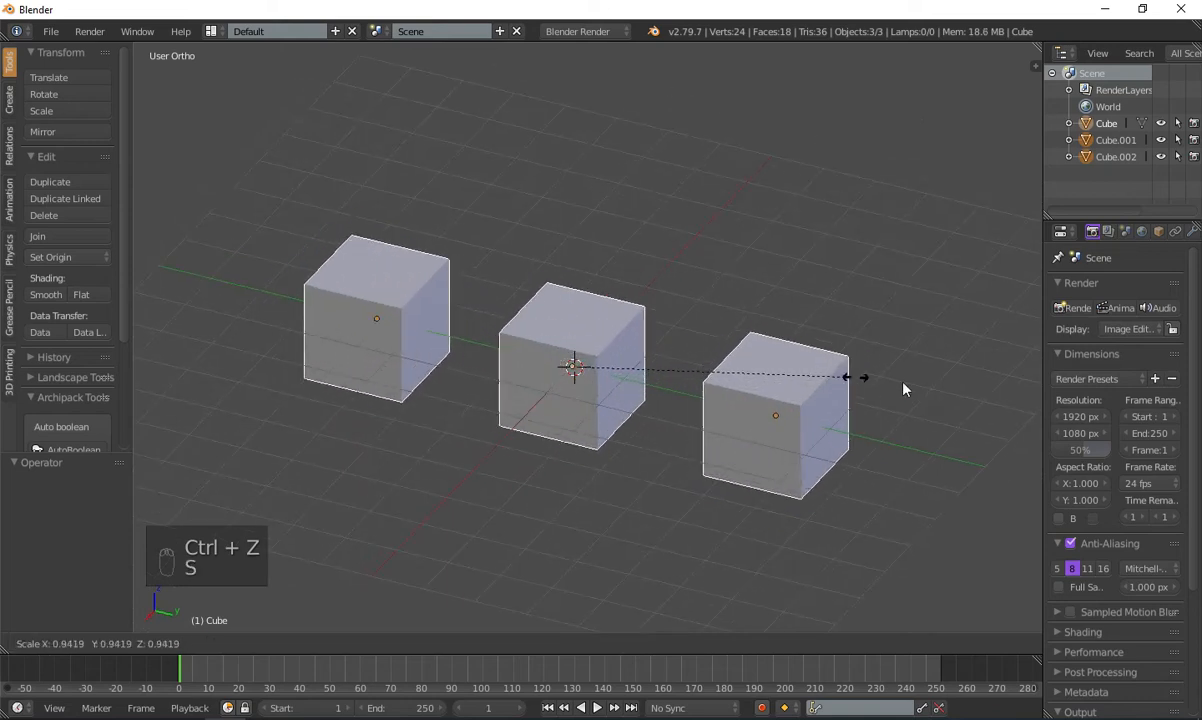
{"action": "left_click", "coordinate": [810, 537]}
{"action": "scroll", "coordinate": [669, 478], "scroll_direction": "down", "scroll_amount": 4}
{"action": "key", "text": "s"}
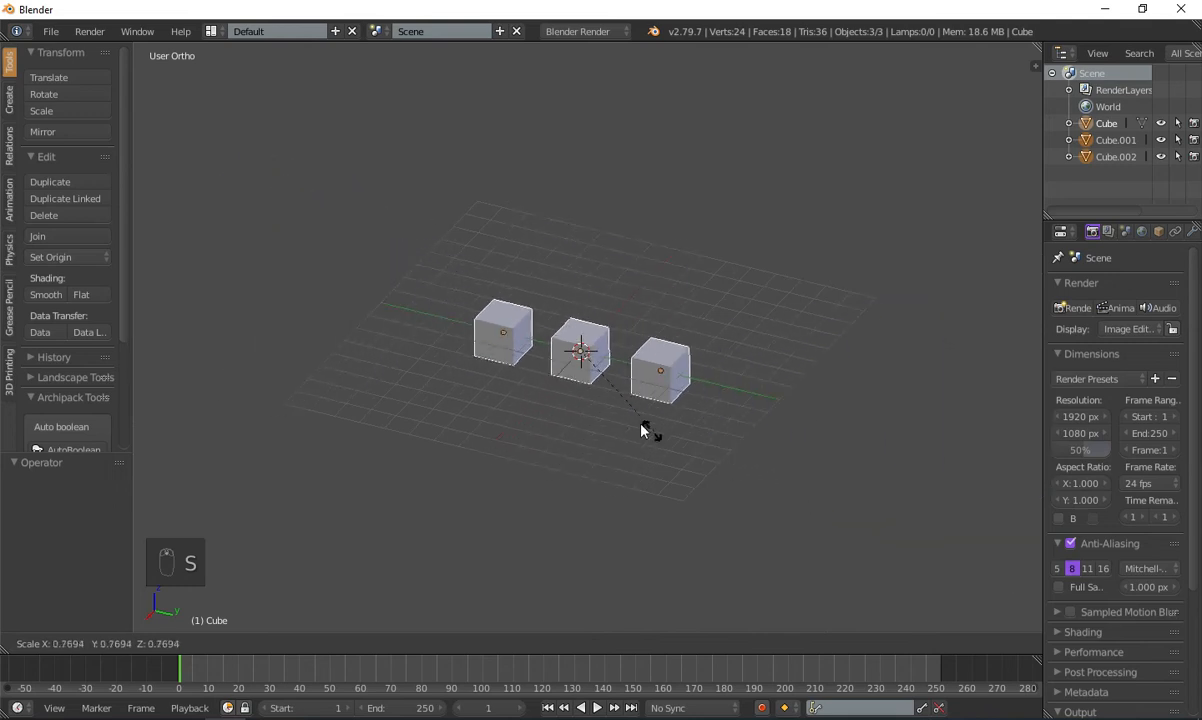
{"action": "left_click", "coordinate": [946, 536]}
{"action": "scroll", "coordinate": [733, 436], "scroll_direction": "down", "scroll_amount": 4}
{"action": "scroll", "coordinate": [732, 436], "scroll_direction": "up", "scroll_amount": 4}
{"action": "key", "text": "ctrl+z"}
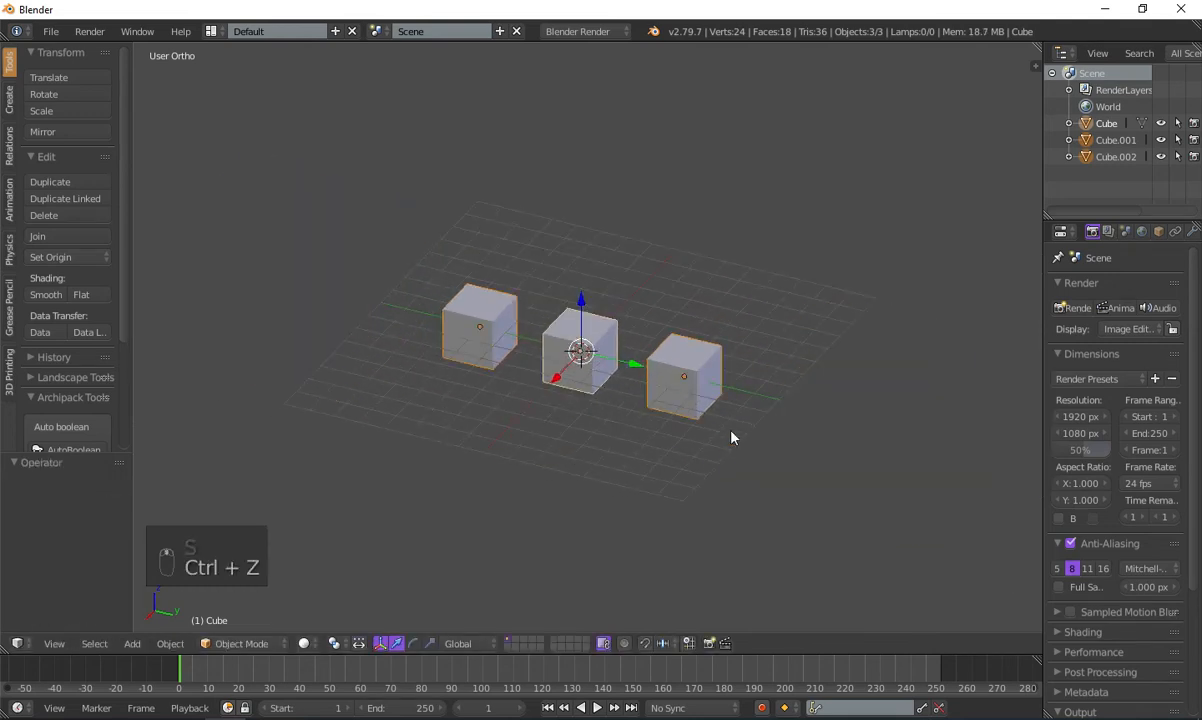
- Try enlarging the three cubes by 3.246 and shrinking them by 0.156, undoing both resizes
{"action": "key", "text": "s"}
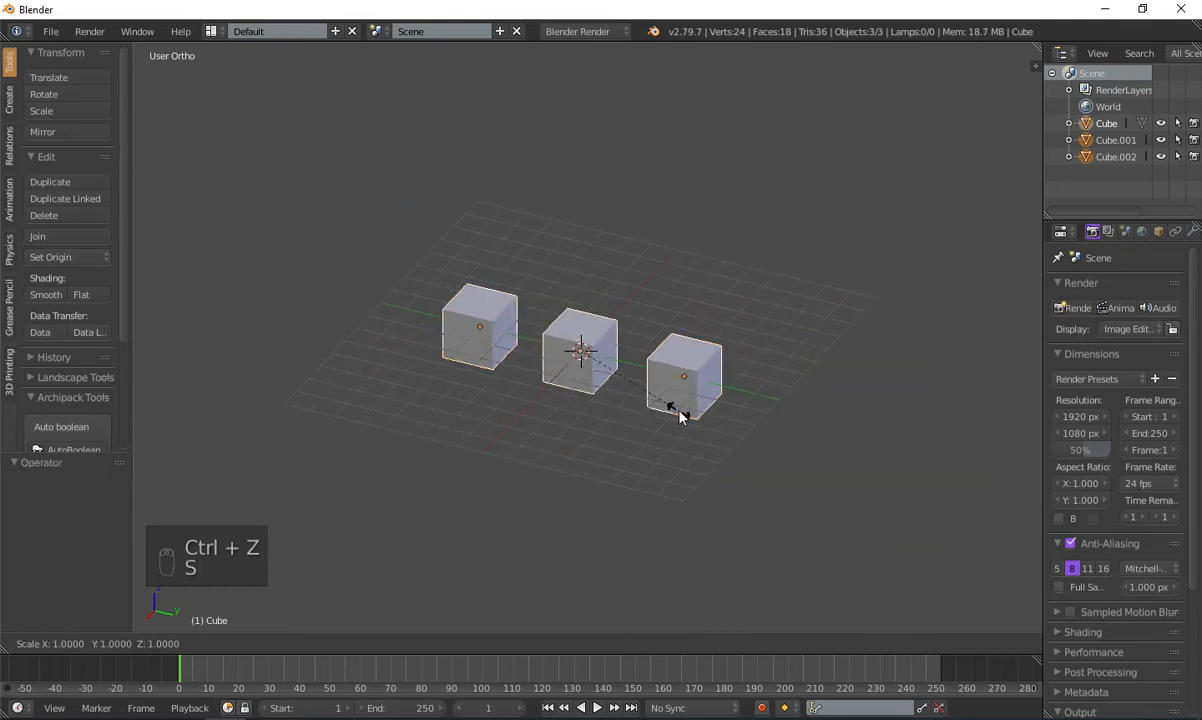
{"action": "left_click", "coordinate": [893, 525]}
{"action": "key", "text": "s"}
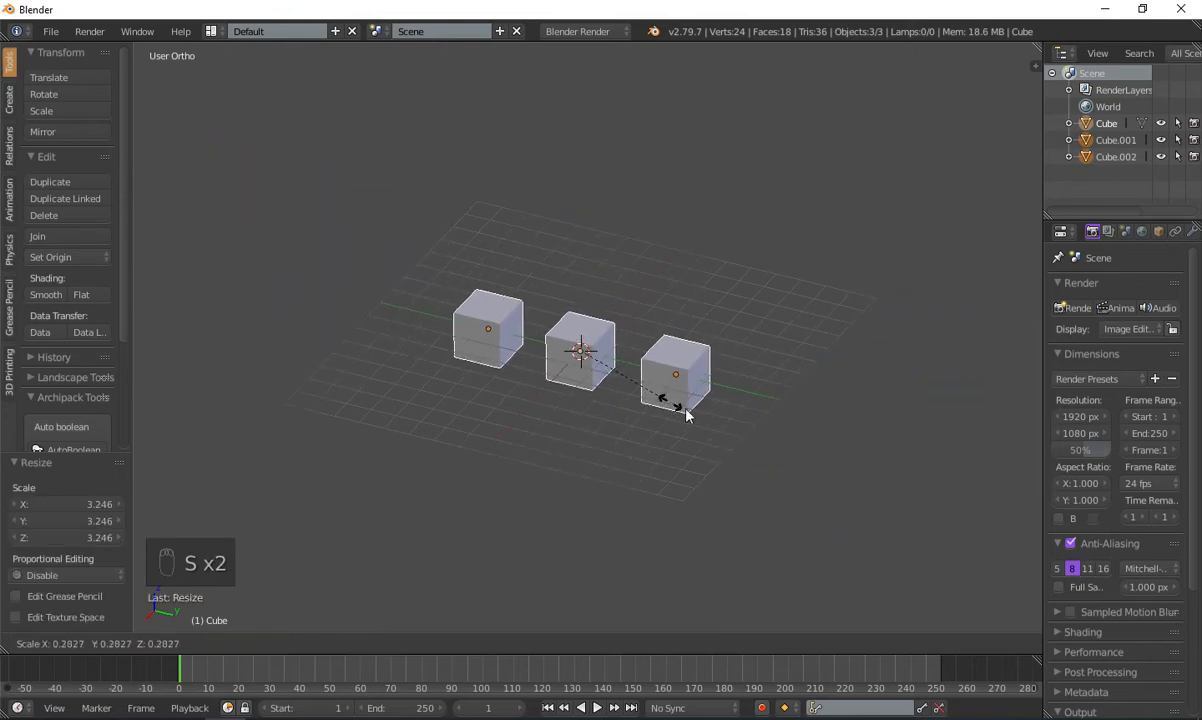
{"action": "key", "text": "s"}
{"action": "right_click", "coordinate": [590, 420]}
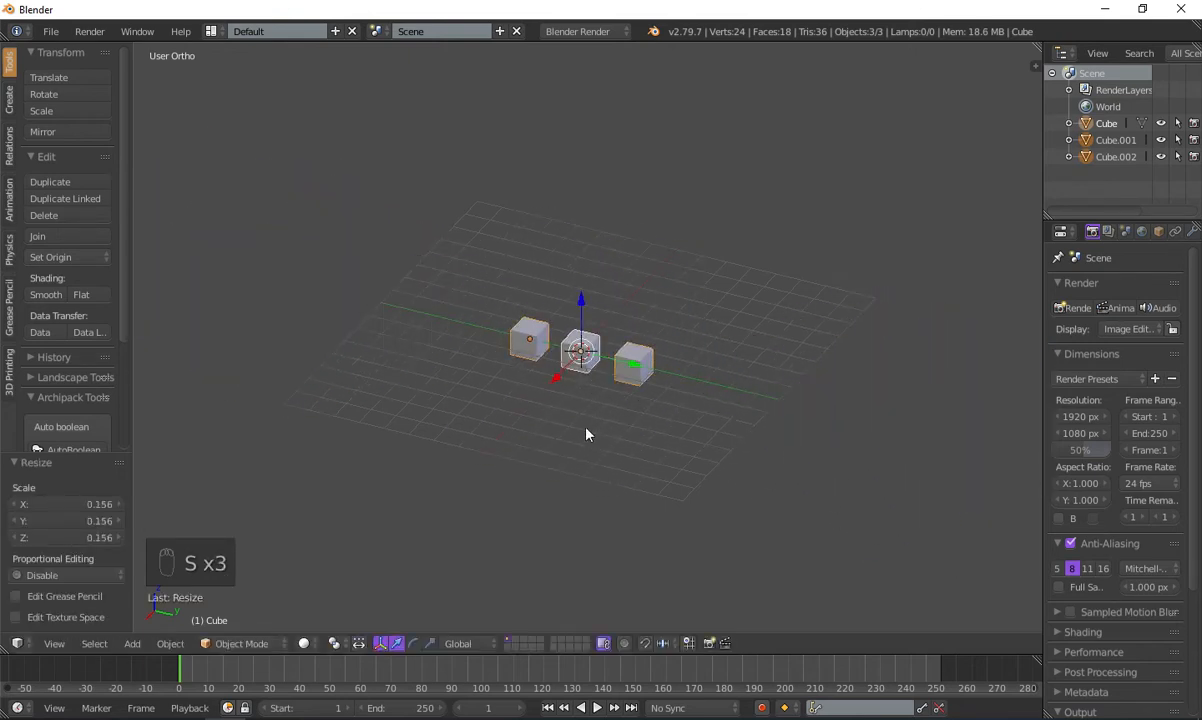
{"action": "key", "text": "ctrl+z"}
{"action": "key", "text": "ctrl+z"}
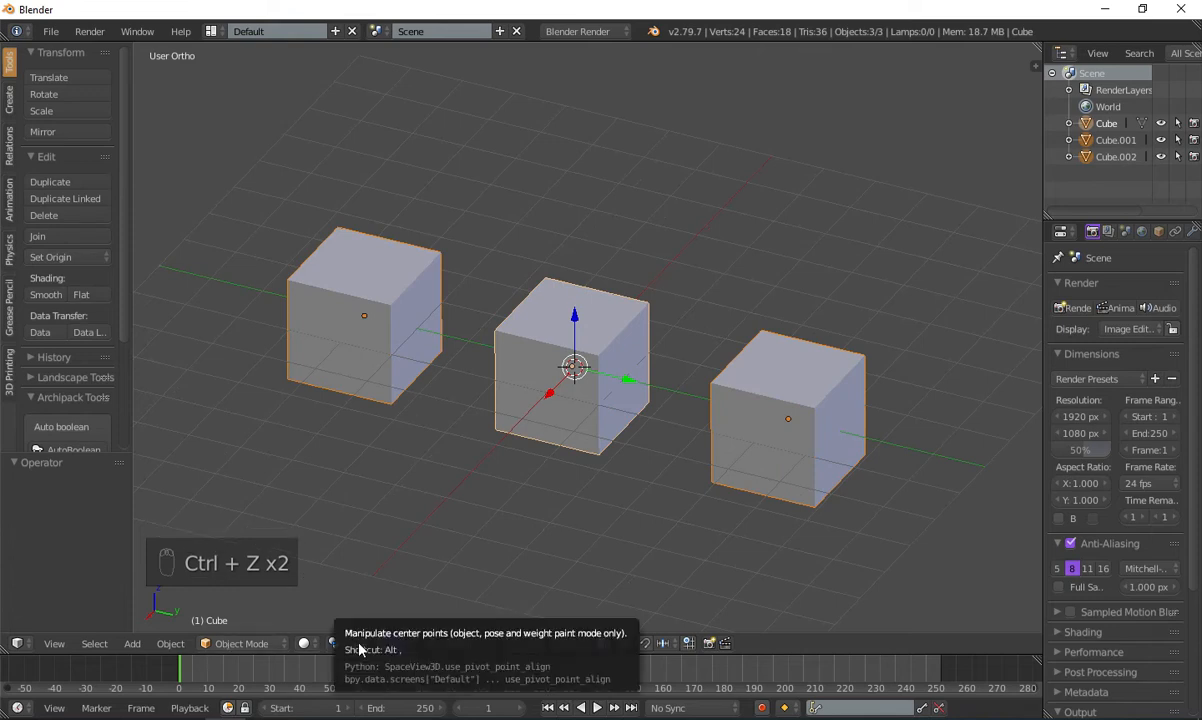
- Turn on manipulation of center points only and try scaling the spacing of the three cubes
{"action": "left_click", "coordinate": [360, 645]}
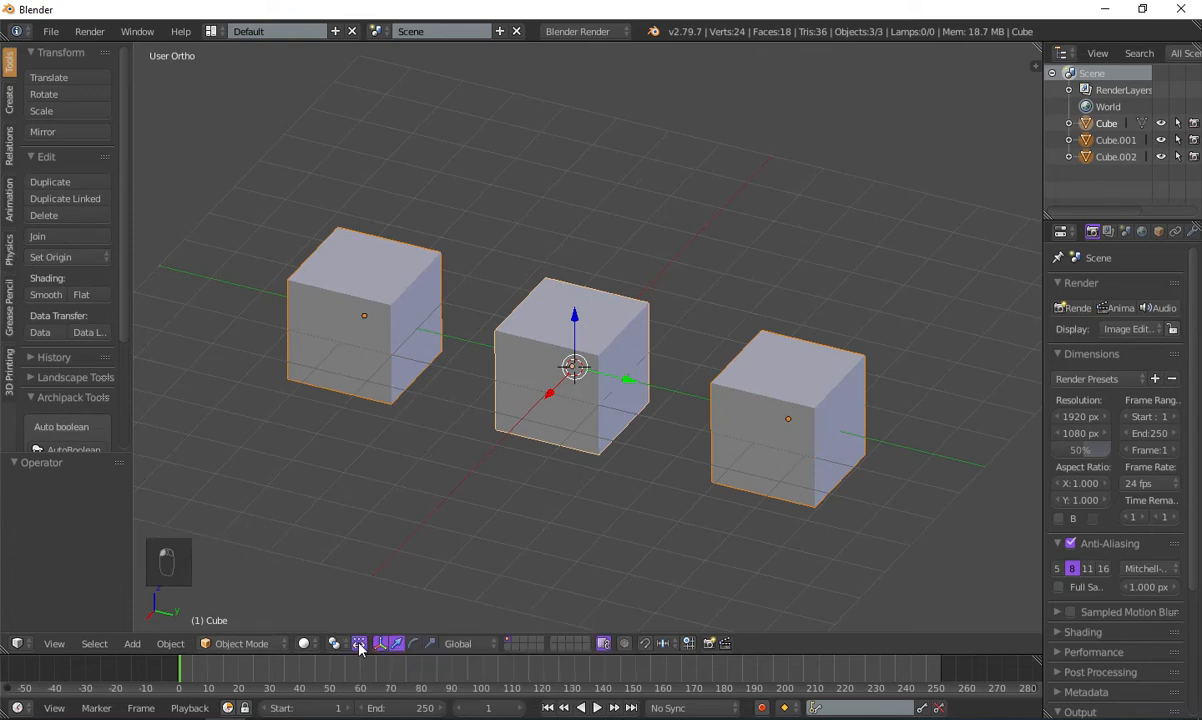
{"action": "key", "text": "s"}
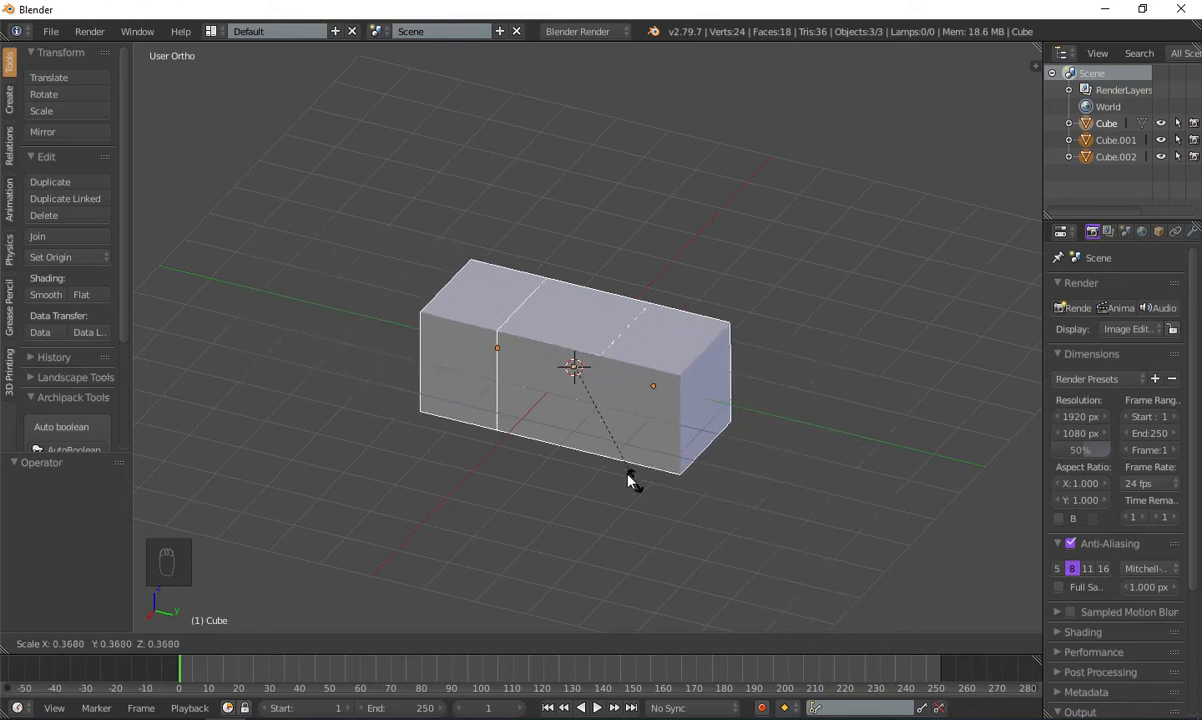
{"action": "left_click", "coordinate": [789, 622]}
- Try scaling the cubes' center points repeatedly, moving the outer cubes away from and toward the middle one
{"action": "key", "text": "s"}
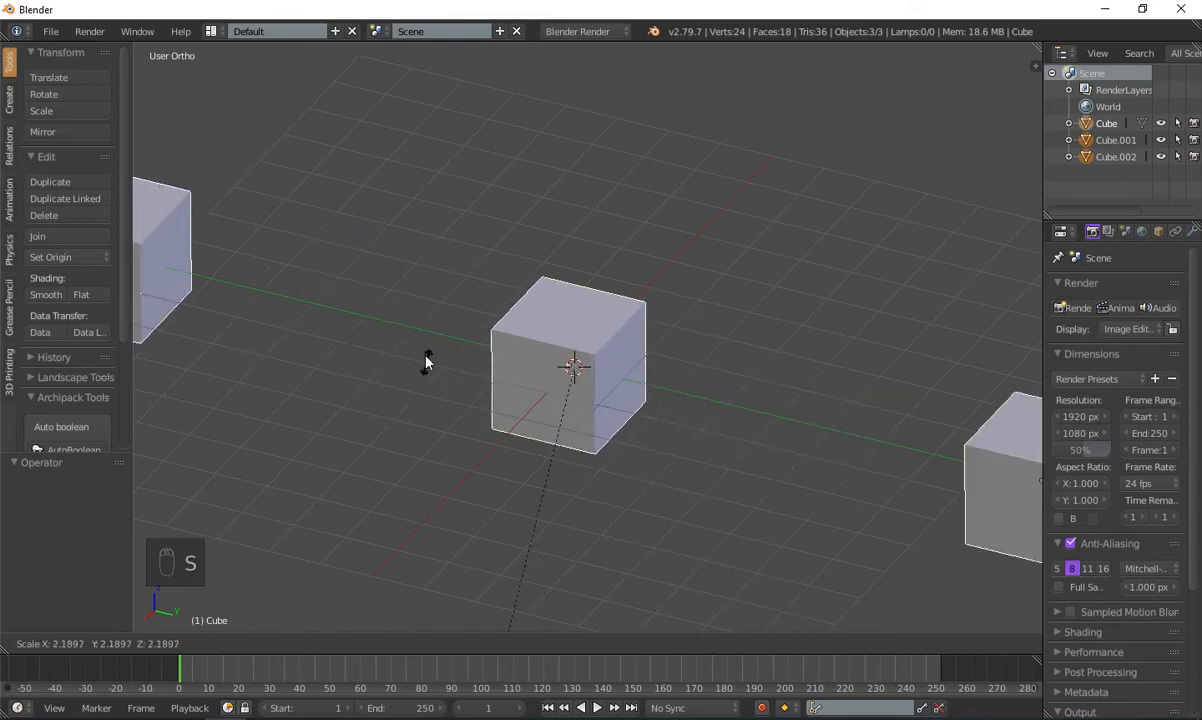
{"action": "key", "text": "x"}
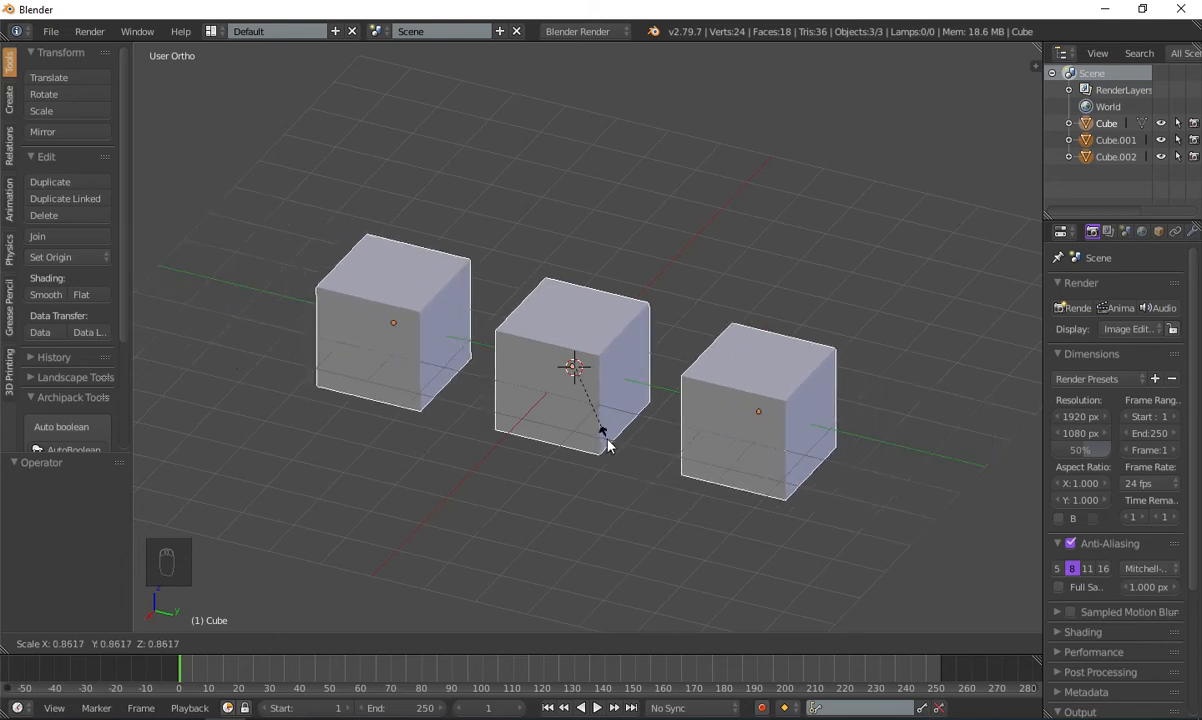
{"action": "left_click", "coordinate": [612, 458]}
{"action": "key", "text": "s"}
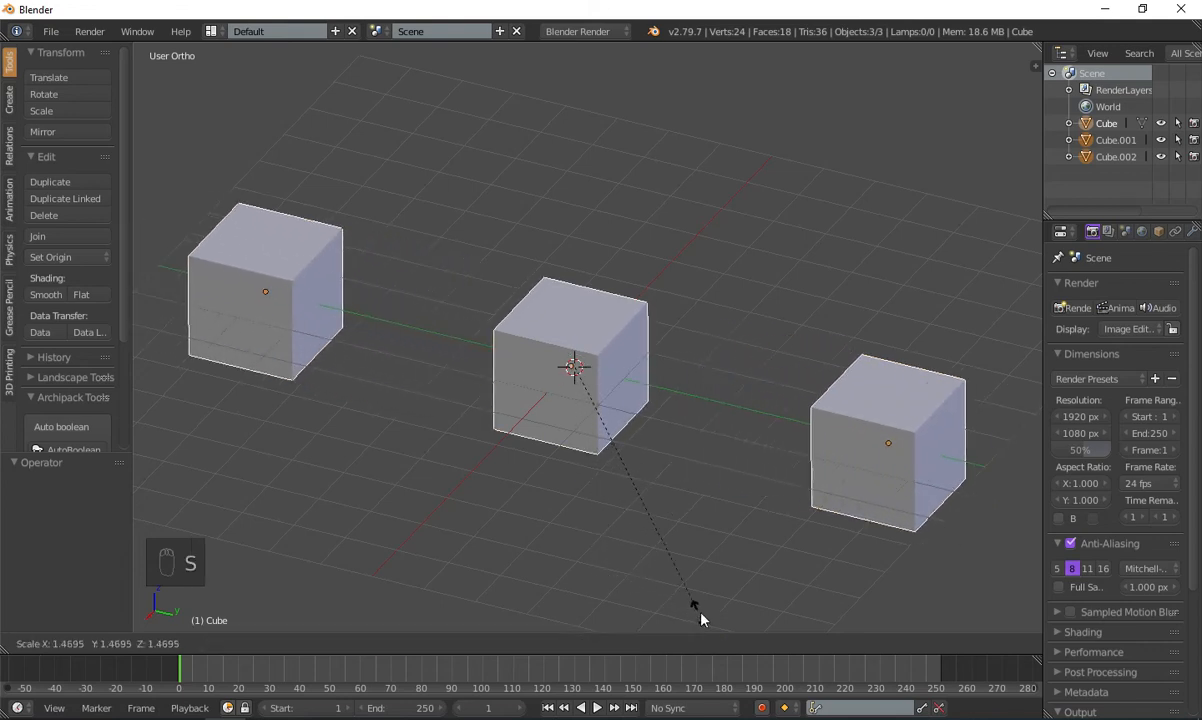
{"action": "right_click", "coordinate": [598, 530]}
- Try rotating the three cubes with center-point manipulation on and with it off, and turn the option back on
{"action": "key", "text": "r"}
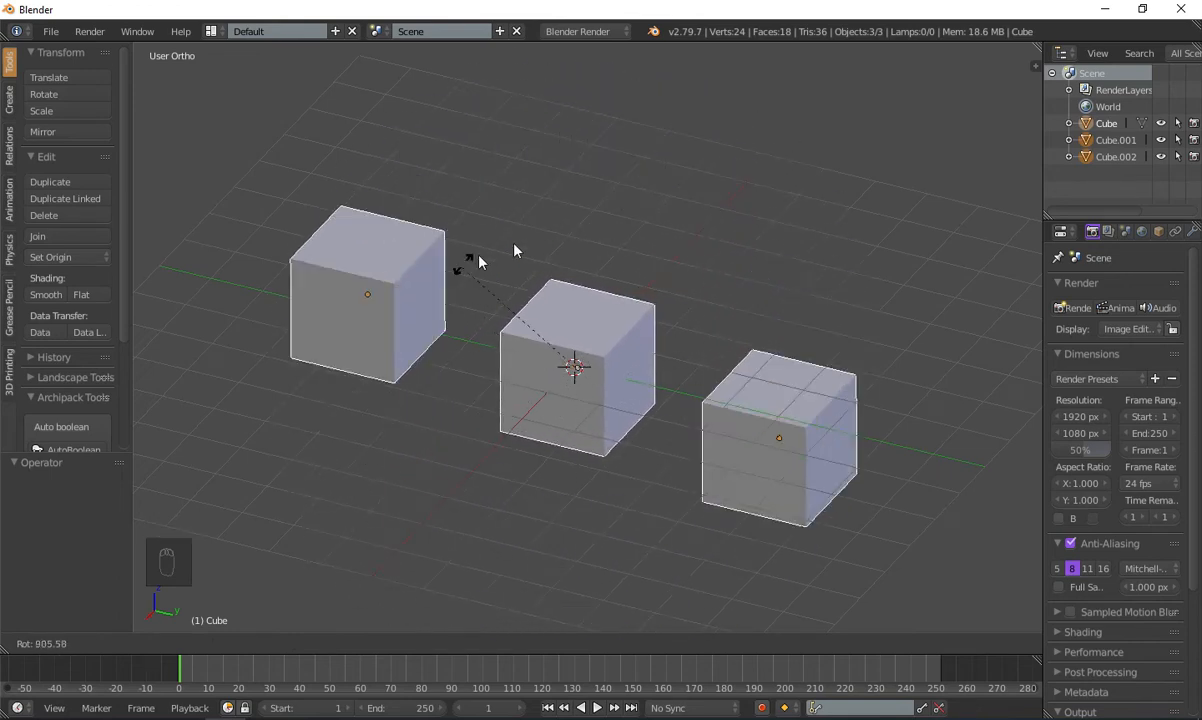
{"action": "left_click", "coordinate": [722, 500]}
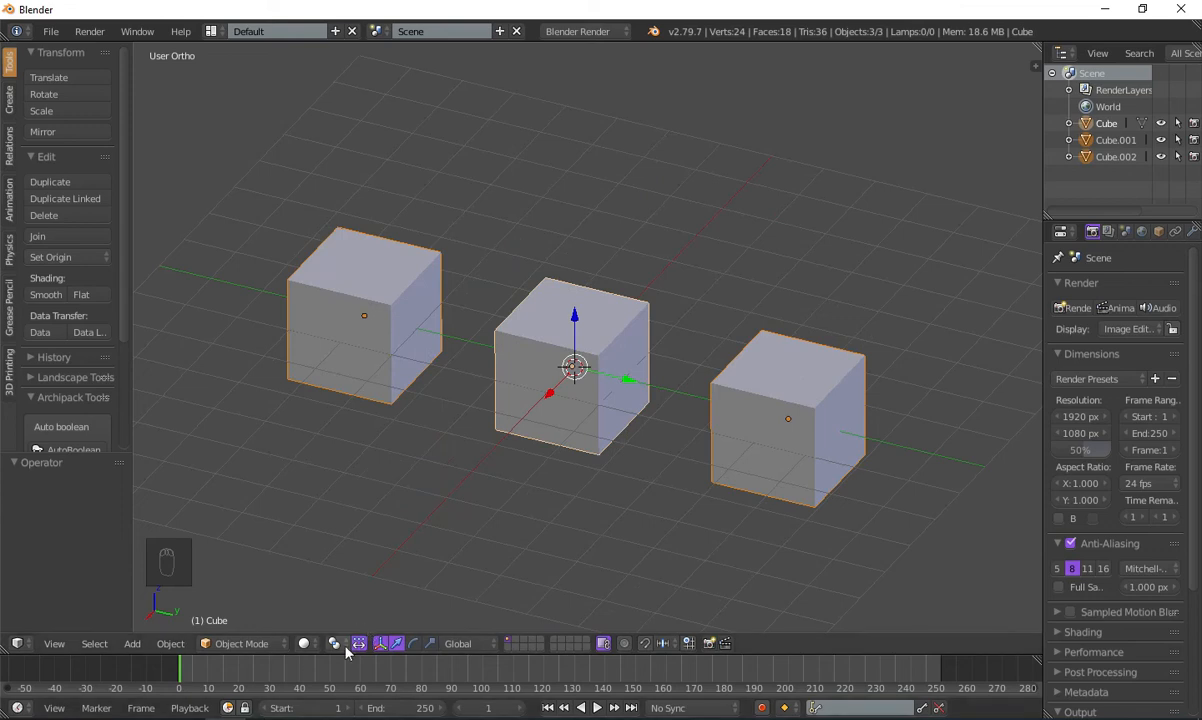
{"action": "key", "text": "r"}
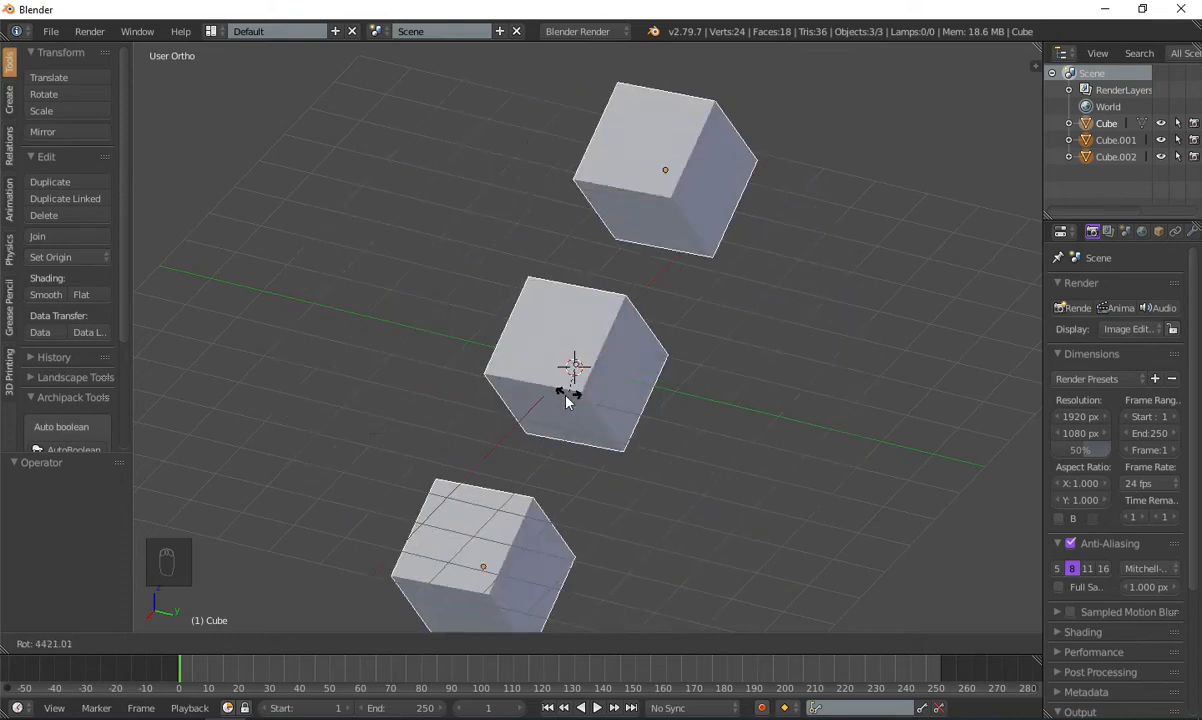
{"action": "key", "text": "Escape"}
{"action": "left_click", "coordinate": [360, 643]}
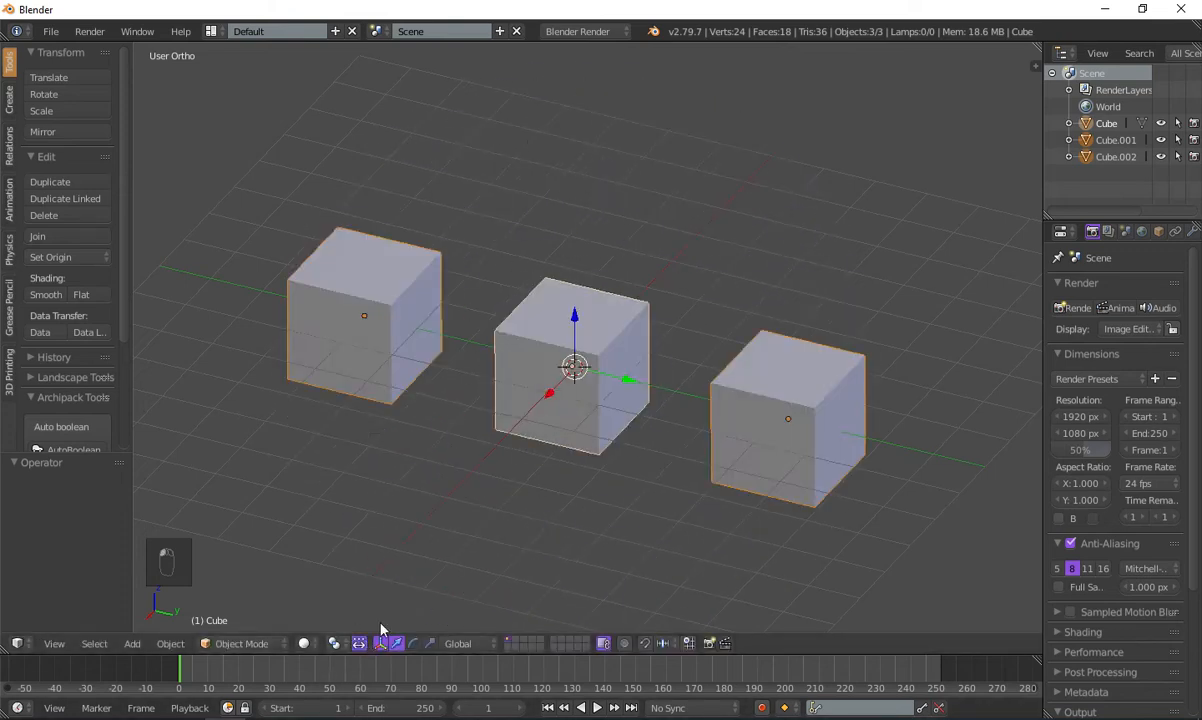
- Try rotating only the cubes' center points around the middle cube twice, applying a 2345° rotation the second time
{"action": "key", "text": "r"}
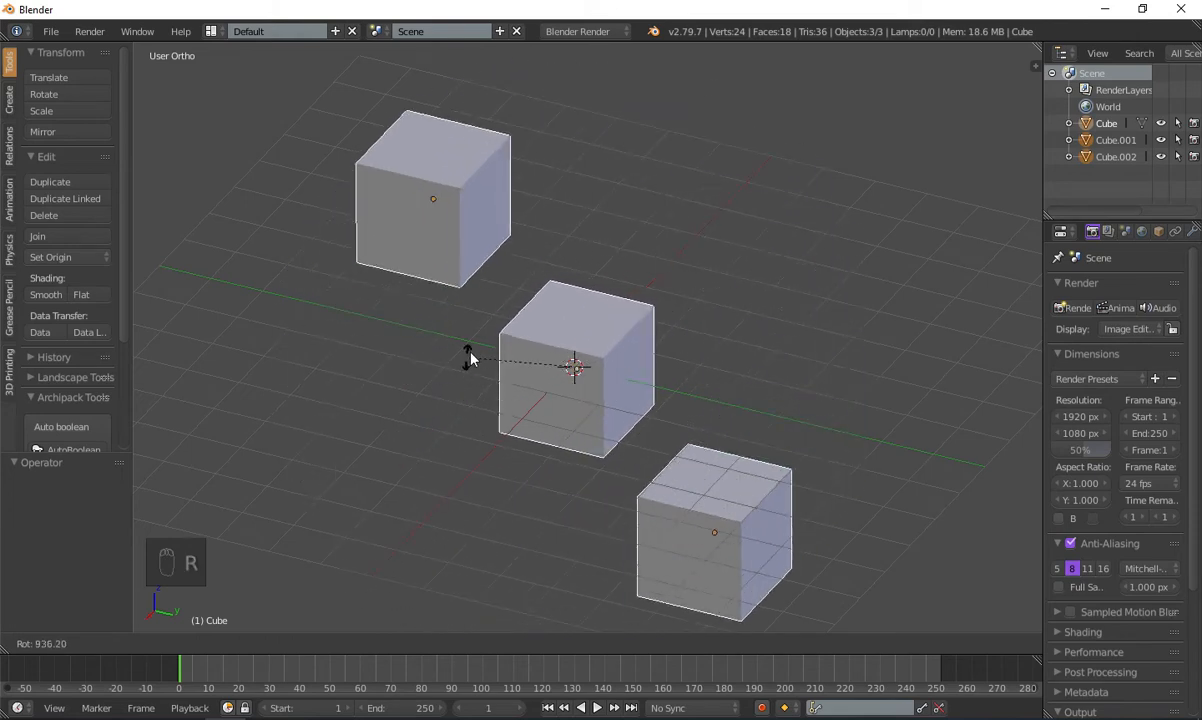
{"action": "left_click", "coordinate": [464, 435]}
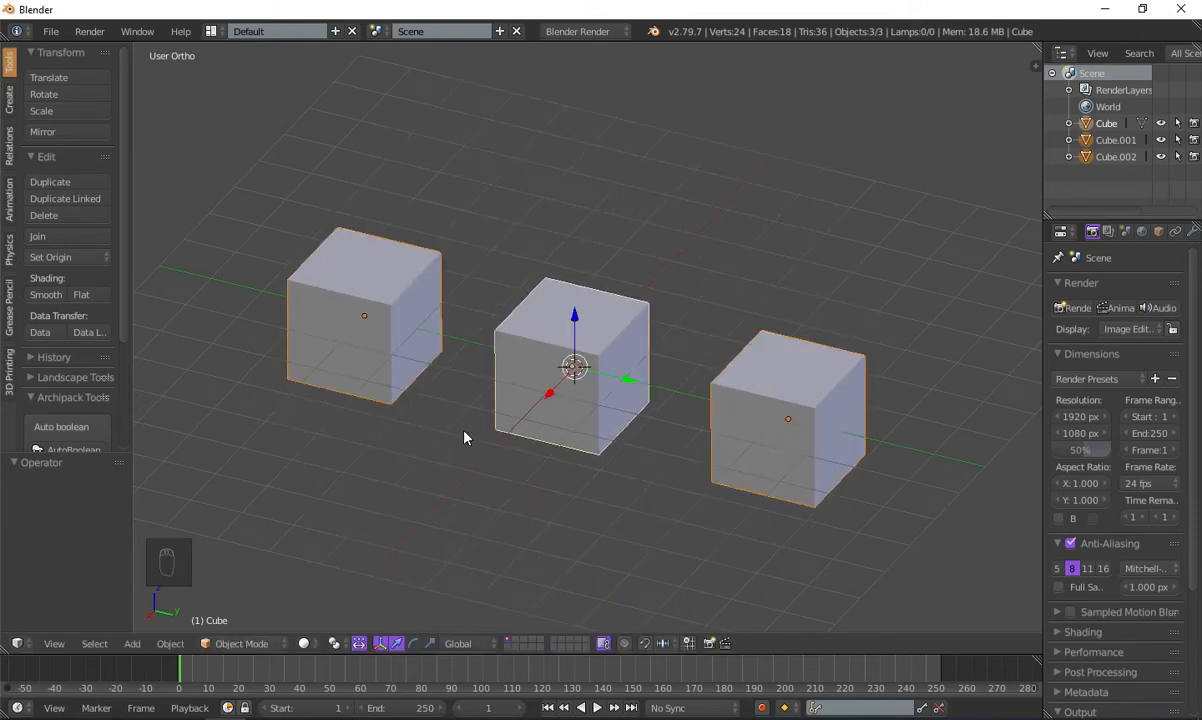
{"action": "scroll", "coordinate": [604, 217], "scroll_direction": "down", "scroll_amount": 5}
{"action": "scroll", "coordinate": [716, 322], "scroll_direction": "up", "scroll_amount": 3}
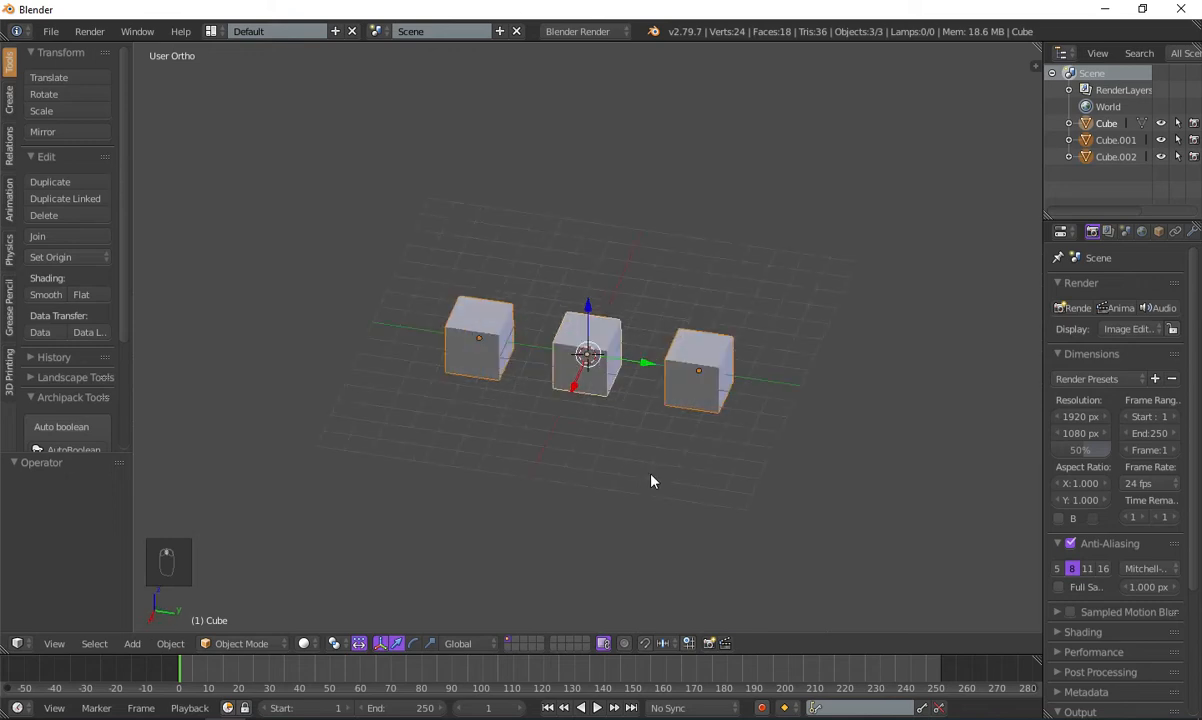
{"action": "key", "text": "r"}
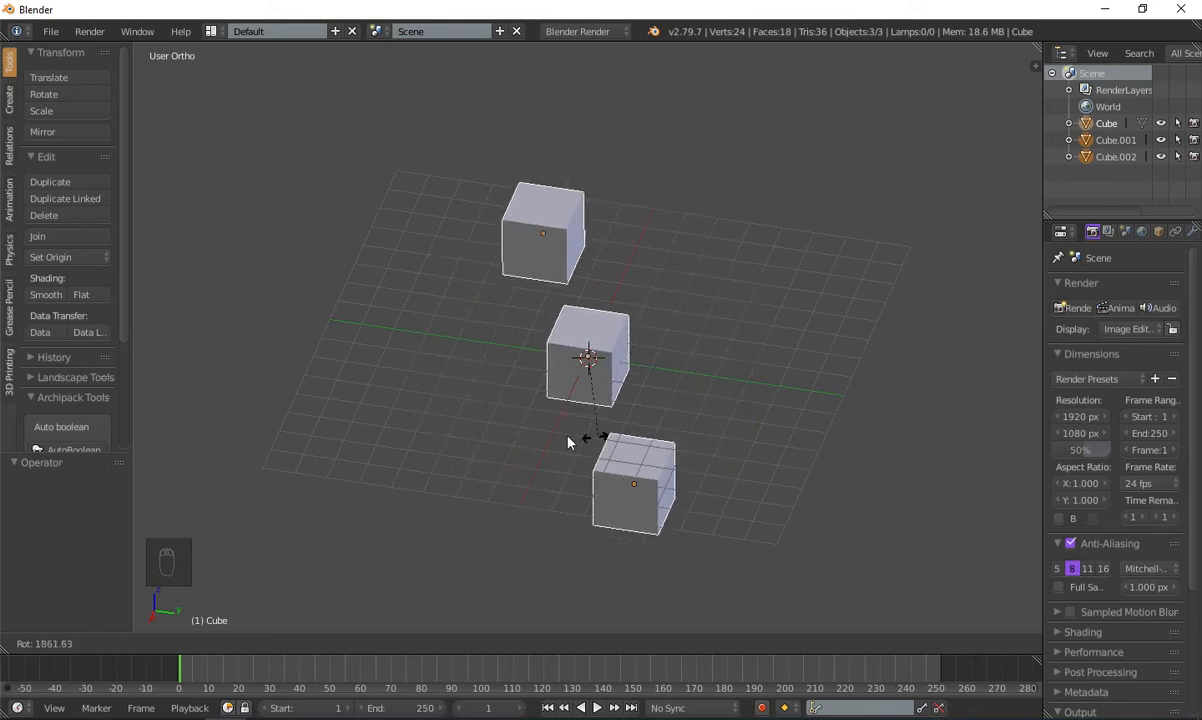
{"action": "left_click", "coordinate": [550, 330]}
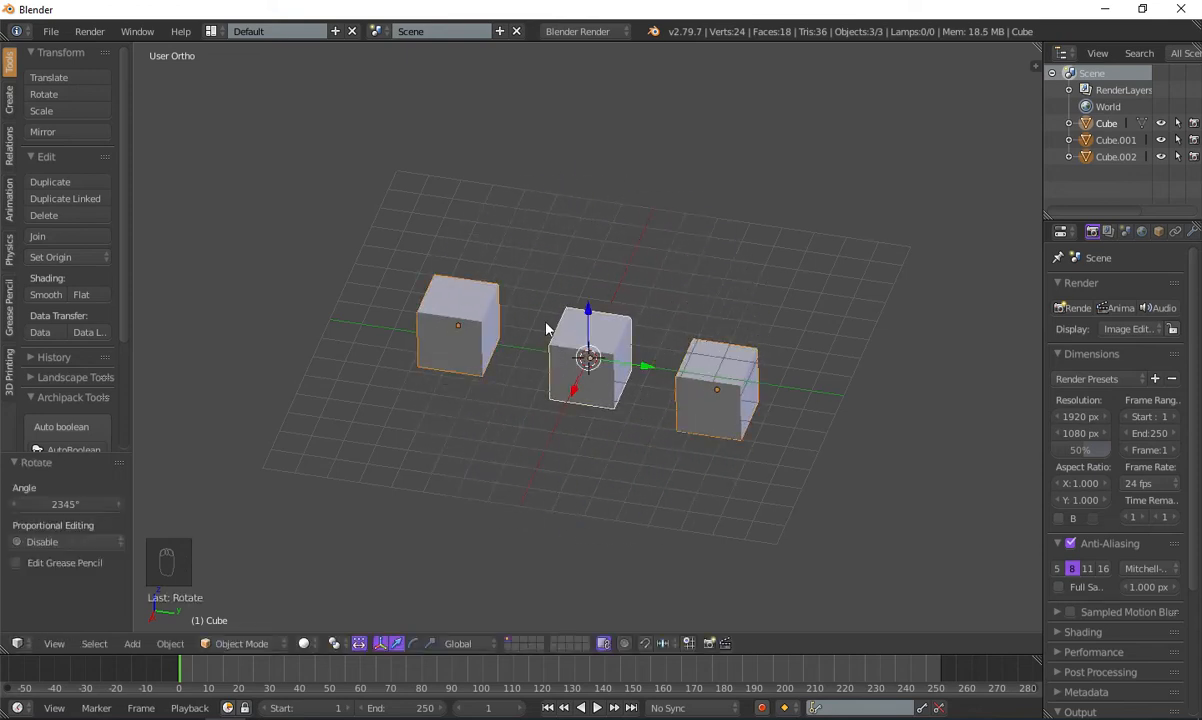
- Examine the row of cubes from several angles, selecting the middle cube and Cube.001 individually
{"action": "right_click", "coordinate": [550, 330]}
{"action": "scroll", "coordinate": [740, 333], "scroll_direction": "up", "scroll_amount": 2}
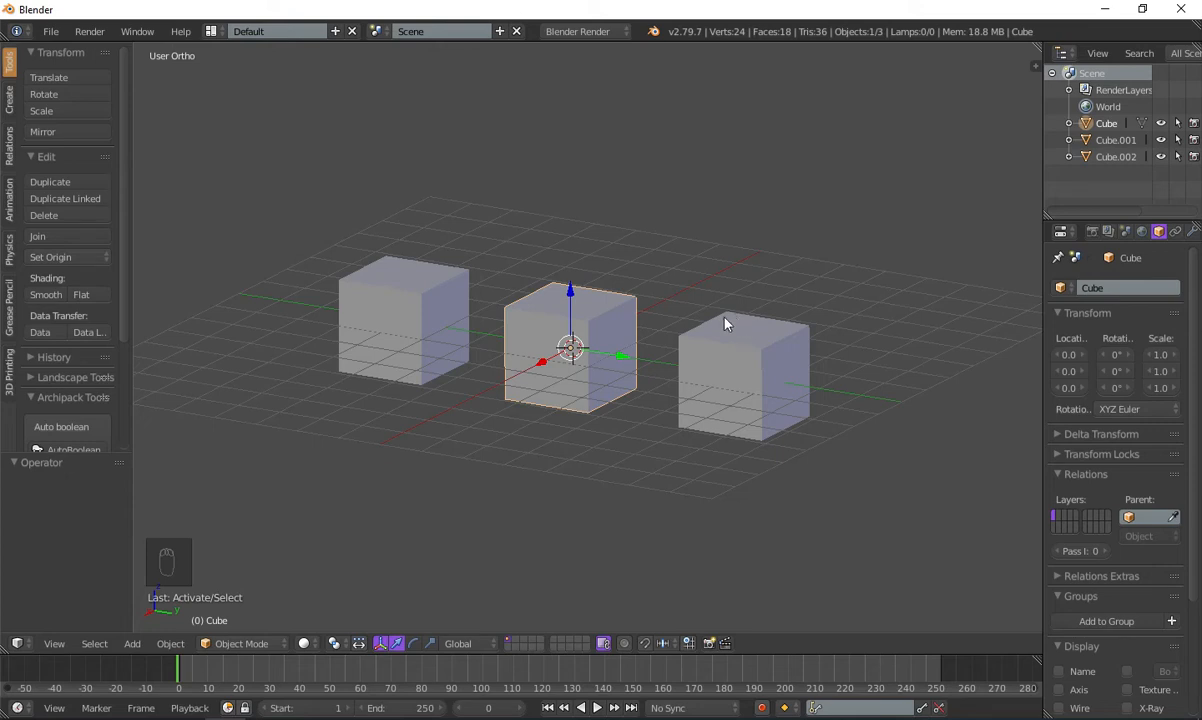
{"action": "scroll", "coordinate": [636, 402], "scroll_direction": "up", "scroll_amount": 2}
{"action": "scroll", "coordinate": [643, 404], "scroll_direction": "down", "scroll_amount": 2}
{"action": "middle_click_drag", "start_coordinate": [703, 308], "coordinate": [676, 322]}
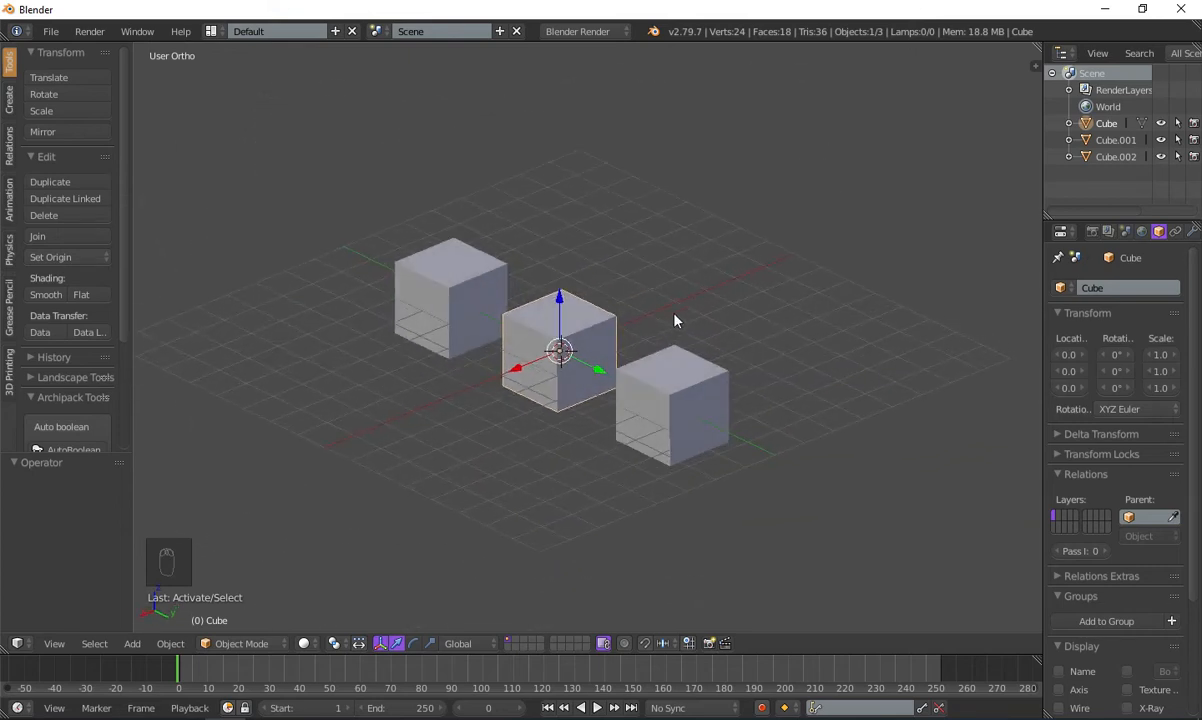
{"action": "scroll", "coordinate": [619, 380], "scroll_direction": "up", "scroll_amount": 1}
{"action": "middle_click_drag", "start_coordinate": [598, 384], "coordinate": [564, 430]}
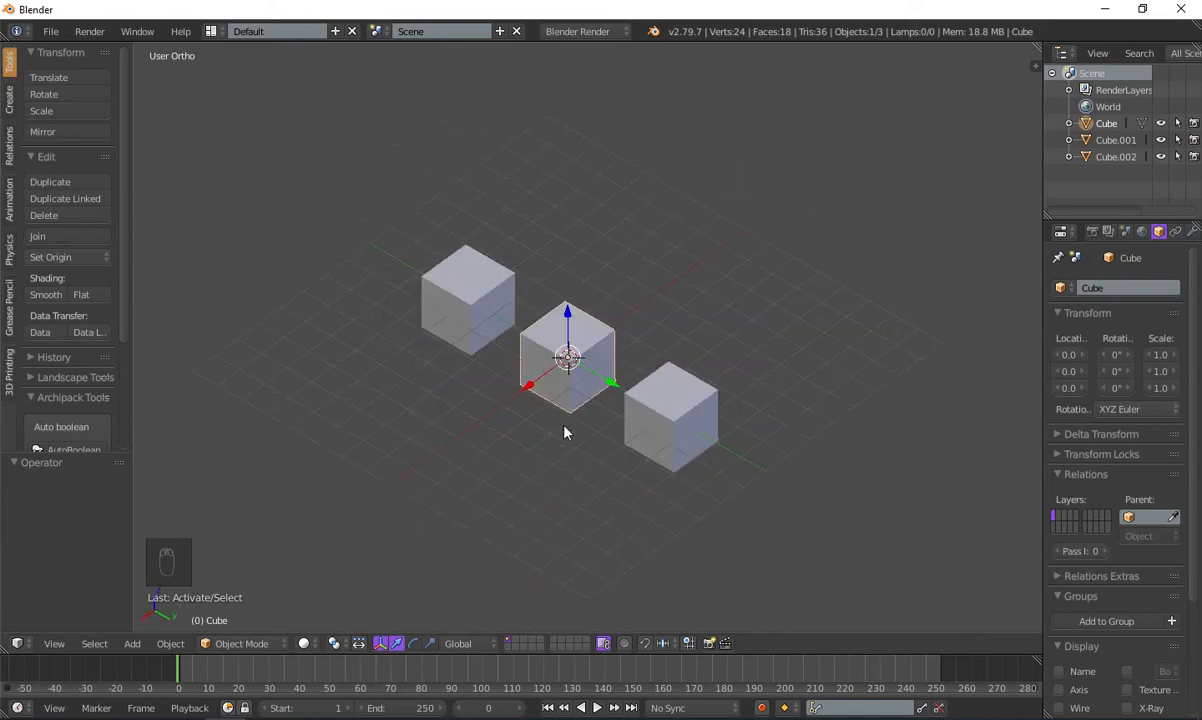
{"action": "scroll", "coordinate": [593, 456], "scroll_direction": "up", "scroll_amount": 4}
{"action": "right_click", "coordinate": [704, 450]}
{"action": "right_click", "coordinate": [578, 400]}
- Select Cube.002 at one end of the row and hide it
{"action": "right_click", "coordinate": [346, 255]}
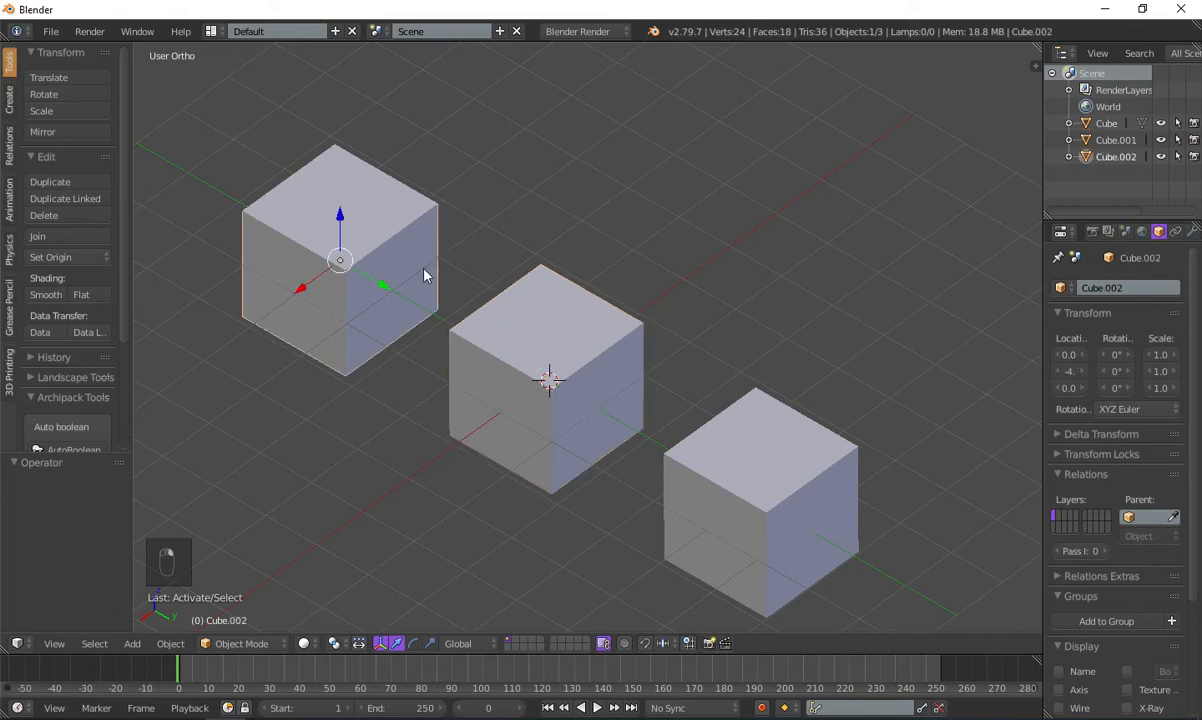
{"action": "middle_click_drag", "start_coordinate": [488, 410], "coordinate": [362, 320]}
{"action": "middle_click_drag", "start_coordinate": [242, 300], "coordinate": [553, 376]}
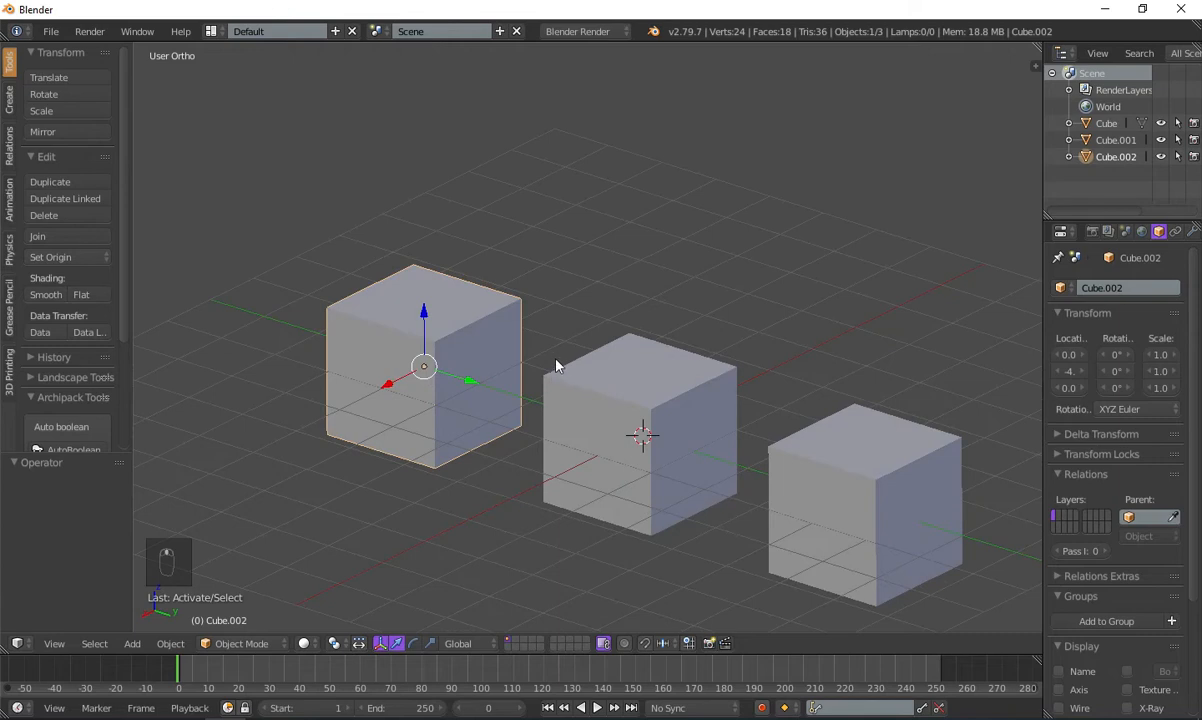
{"action": "key", "text": "h"}
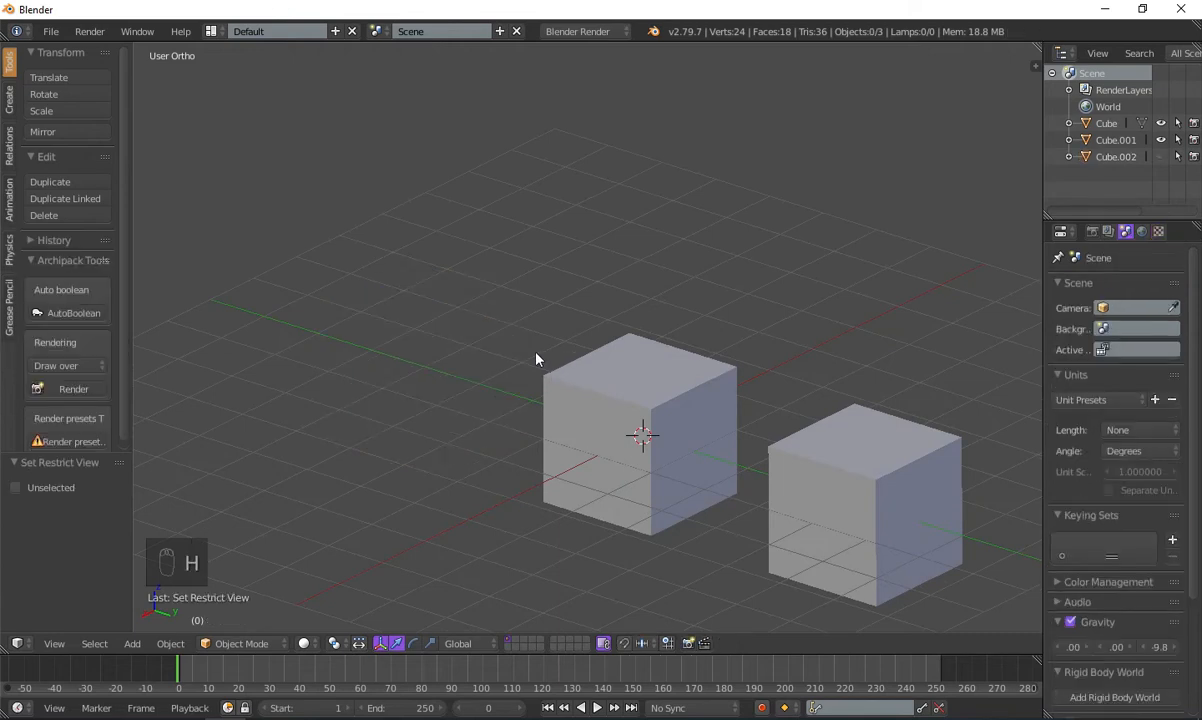
{"action": "scroll", "coordinate": [506, 359], "scroll_direction": "down", "scroll_amount": 4}
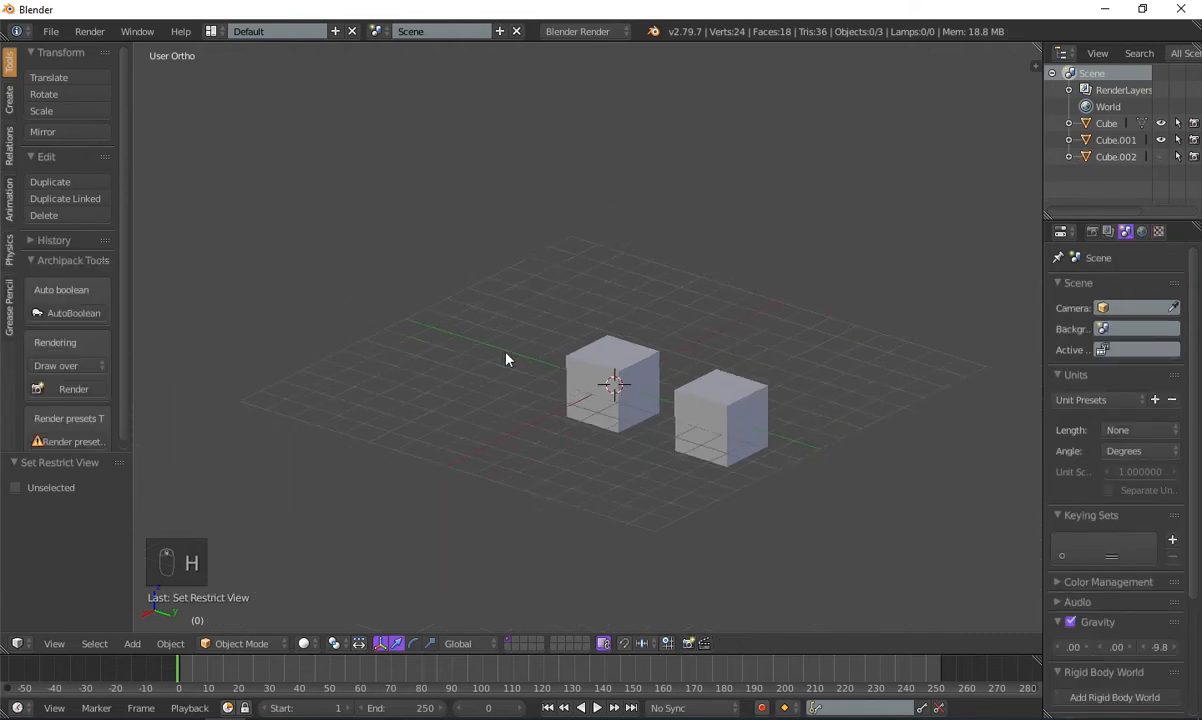
- Select the cube at the grid's center and hide it too
{"action": "middle_click_drag", "start_coordinate": [601, 362], "coordinate": [578, 338]}
{"action": "right_click", "coordinate": [603, 366]}
{"action": "scroll", "coordinate": [609, 430], "scroll_direction": "up", "scroll_amount": 2}
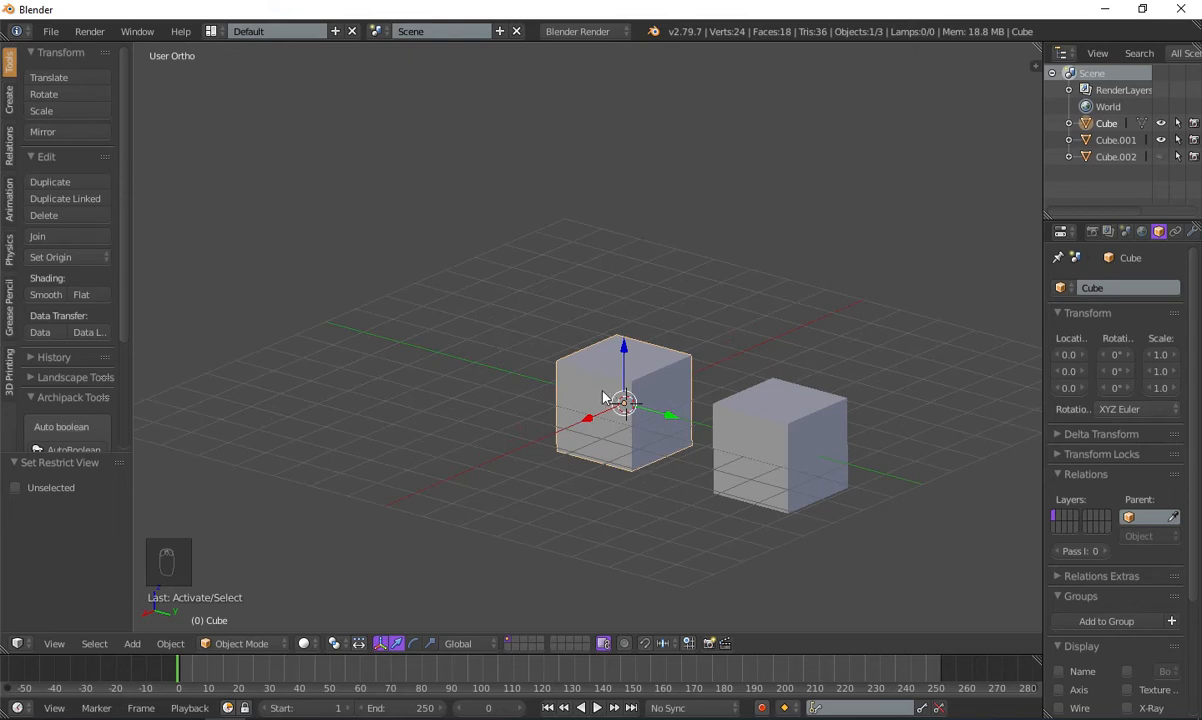
{"action": "key", "text": "h"}
{"action": "scroll", "coordinate": [650, 414], "scroll_direction": "down", "scroll_amount": 2}
- Try moving the remaining Cube.001 along the X axis, undo the move and deselect the cube
{"action": "middle_click_drag", "start_coordinate": [725, 390], "coordinate": [716, 494]}
{"action": "right_click", "coordinate": [716, 494]}
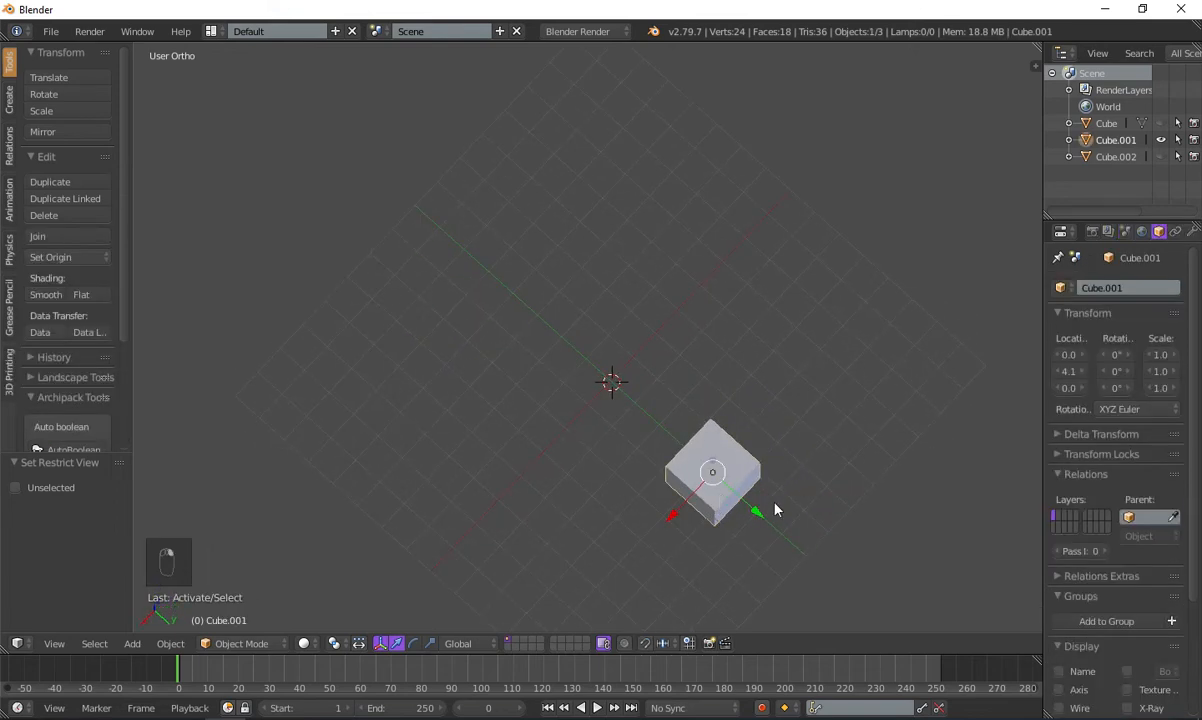
{"action": "left_click_drag", "start_coordinate": [670, 521], "coordinate": [634, 558]}
{"action": "key", "text": "ctrl+z"}
{"action": "middle_click_drag", "start_coordinate": [590, 455], "coordinate": [655, 129]}
{"action": "key", "text": "a"}
{"action": "scroll", "coordinate": [629, 449], "scroll_direction": "up", "scroll_amount": 3}
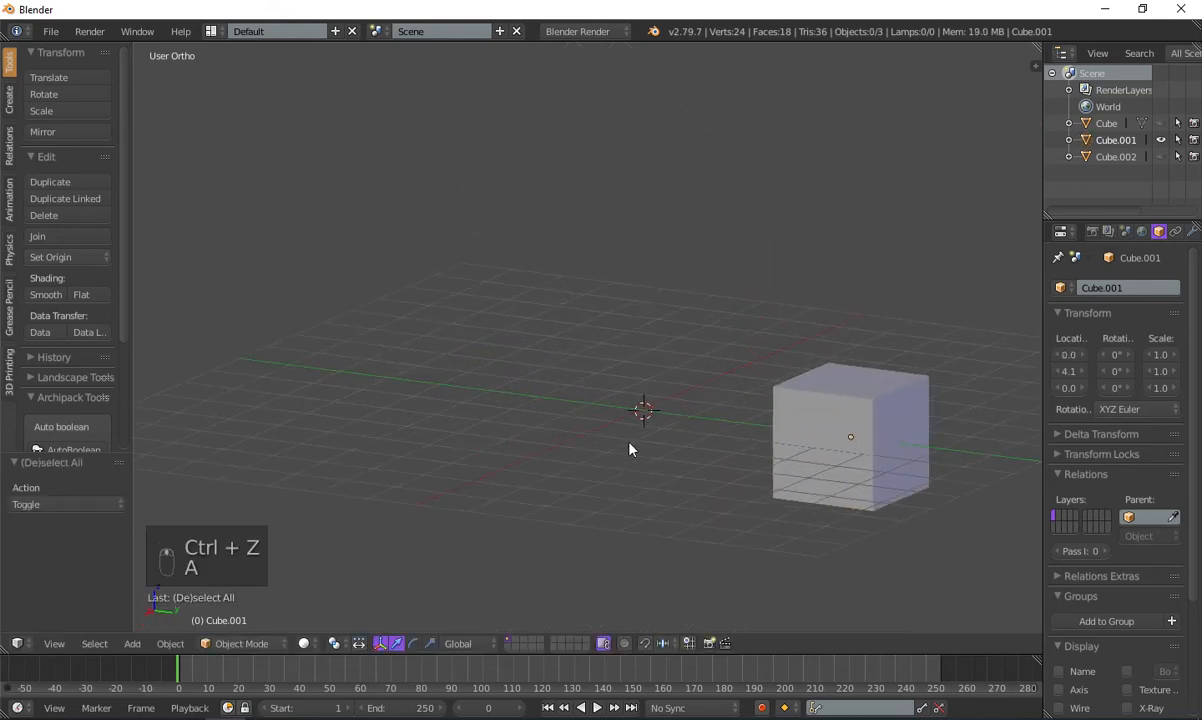
{"action": "scroll", "coordinate": [635, 445], "scroll_direction": "down", "scroll_amount": 1}
{"action": "scroll", "coordinate": [600, 420], "scroll_direction": "down", "scroll_amount": 1}
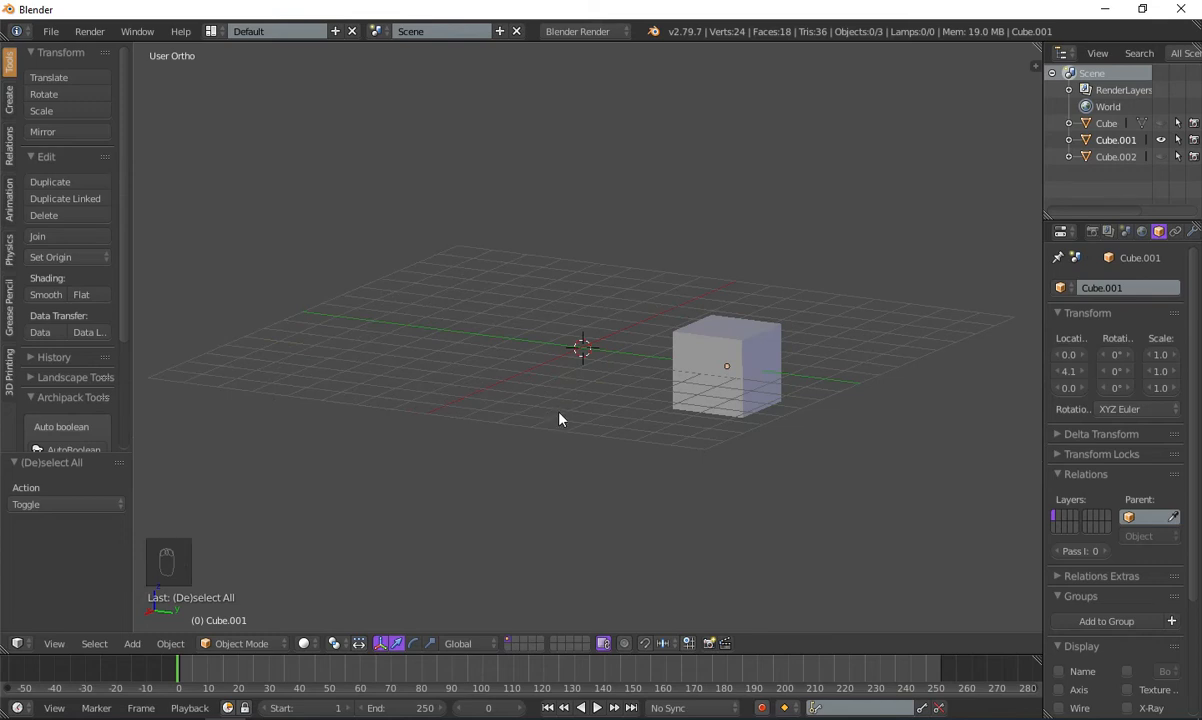
- Unhide all hidden cubes, clear the selection and select only the middle cube
{"action": "key", "text": "alt+h"}
{"action": "scroll", "coordinate": [460, 365], "scroll_direction": "up", "scroll_amount": 3}
{"action": "scroll", "coordinate": [490, 420], "scroll_direction": "down", "scroll_amount": 2}
{"action": "scroll", "coordinate": [504, 426], "scroll_direction": "up", "scroll_amount": 2}
{"action": "middle_click_drag", "start_coordinate": [486, 402], "coordinate": [575, 434]}
{"action": "key", "text": "a"}
{"action": "right_click", "coordinate": [575, 434]}
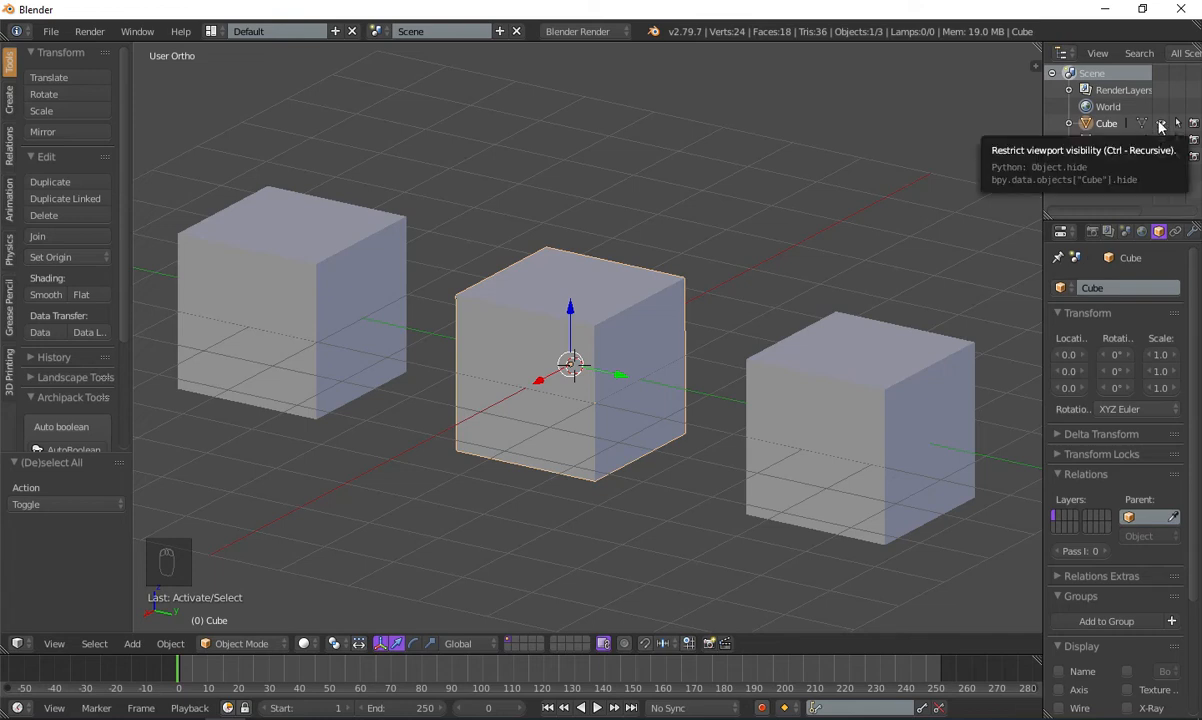
- Select Cube.001, Cube.002 and Cube one after another by their names in the outliner
{"action": "left_click", "coordinate": [1110, 140]}
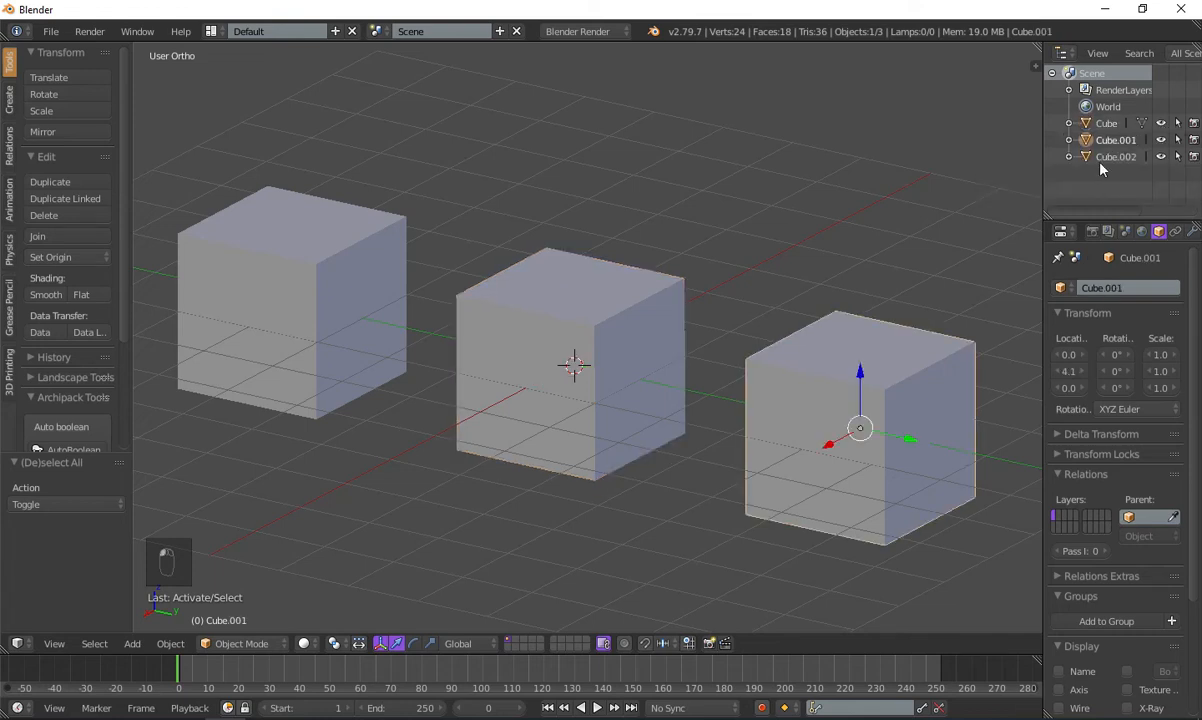
{"action": "left_click", "coordinate": [1108, 157]}
{"action": "left_click", "coordinate": [1107, 123]}
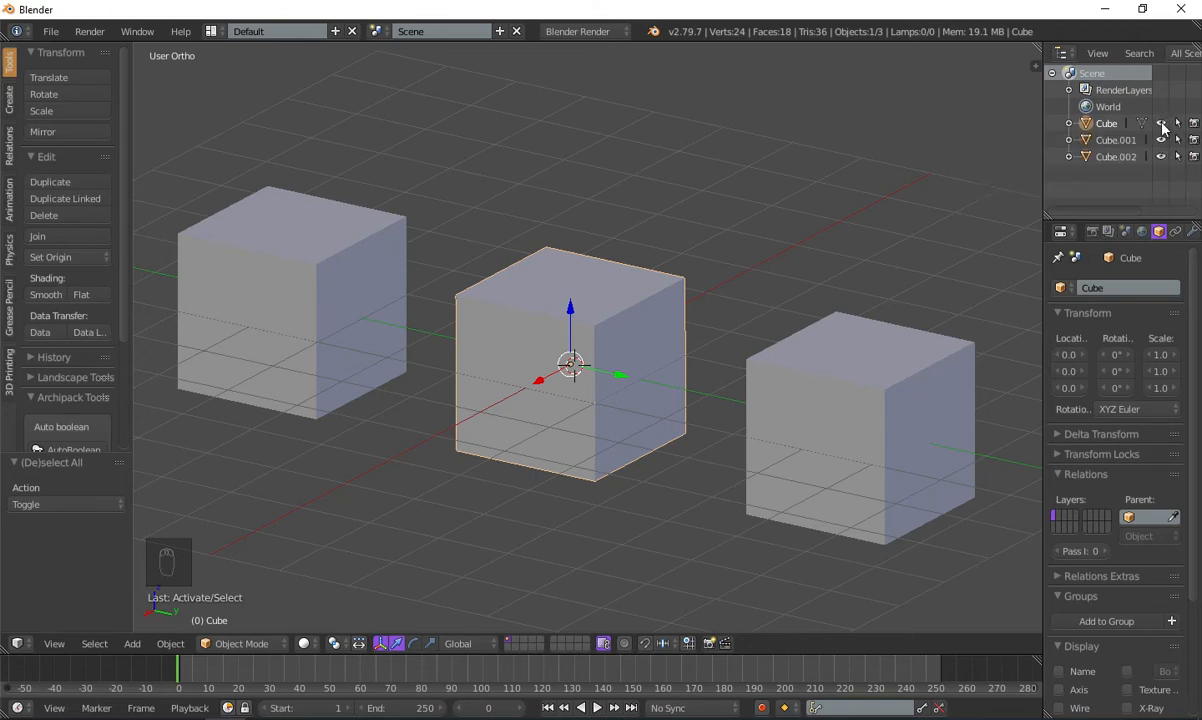
- Toggle the middle cube's viewport visibility off and on repeatedly, and make that cube unselectable
{"action": "left_click", "coordinate": [1161, 124]}
{"action": "left_click", "coordinate": [1161, 124]}
{"action": "left_click", "coordinate": [1161, 124]}
{"action": "left_click", "coordinate": [1161, 124]}
{"action": "left_click", "coordinate": [1161, 124]}
{"action": "left_click", "coordinate": [1161, 124]}
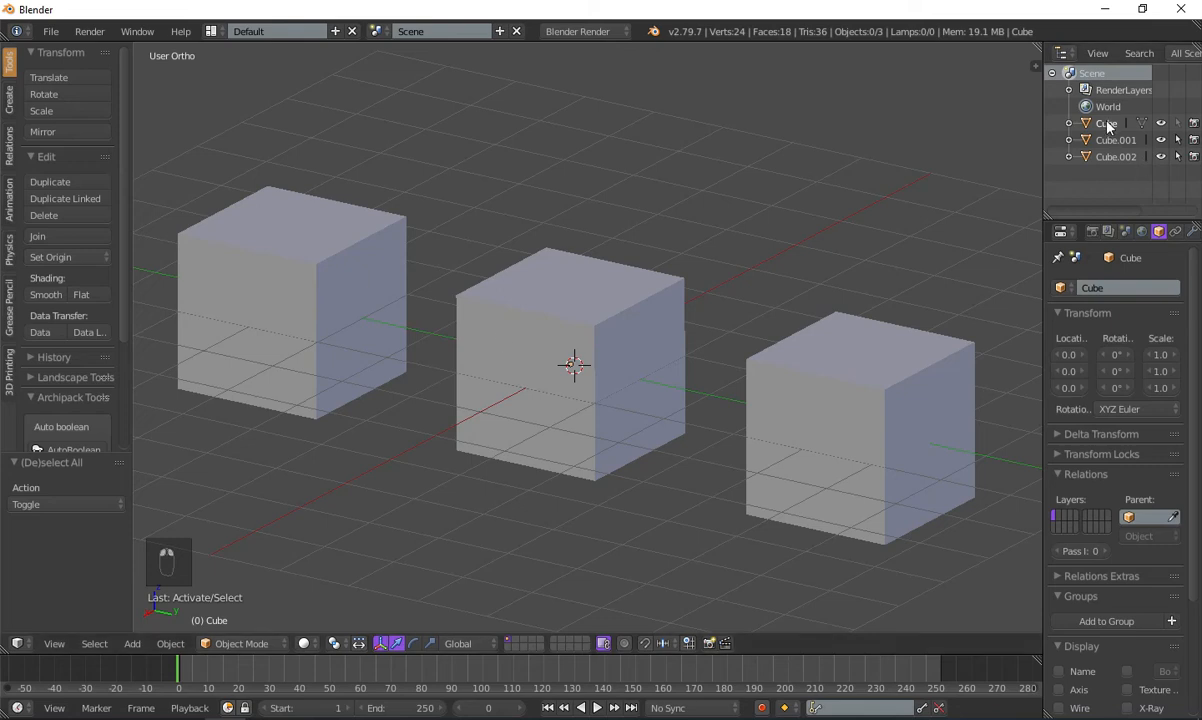
- Select Cube.001 and Cube.002 in the viewport, make Cube selectable again and select it
{"action": "right_click", "coordinate": [895, 402]}
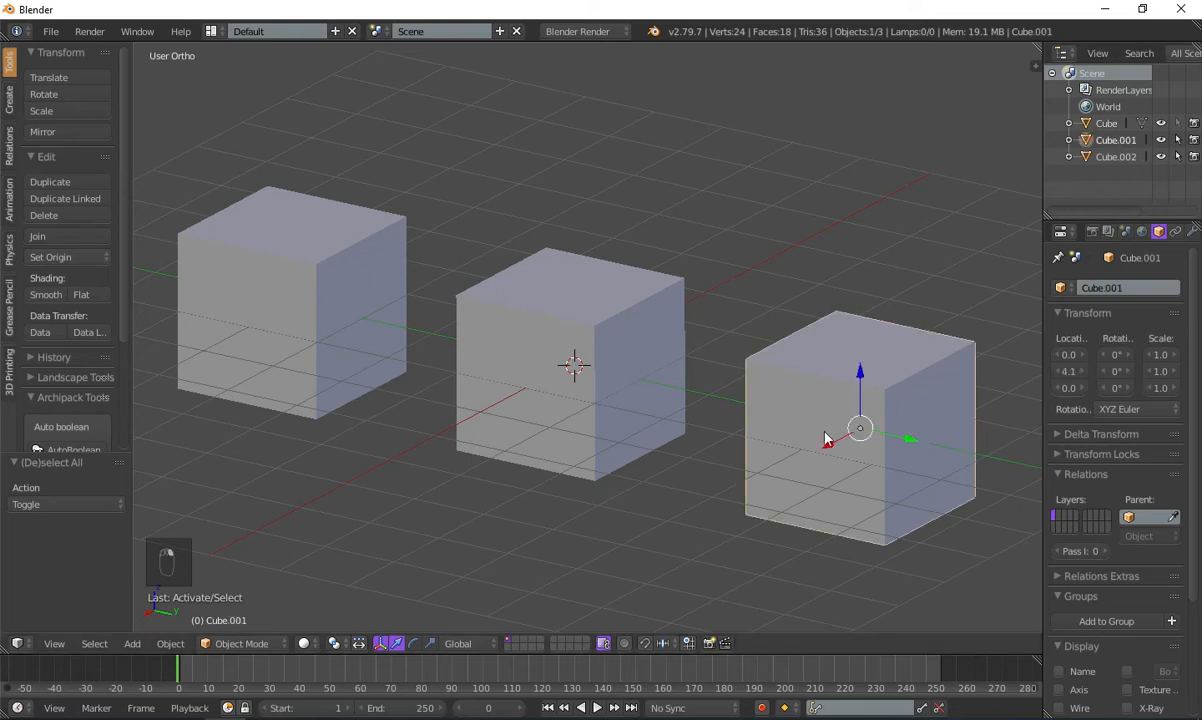
{"action": "right_click", "coordinate": [204, 274]}
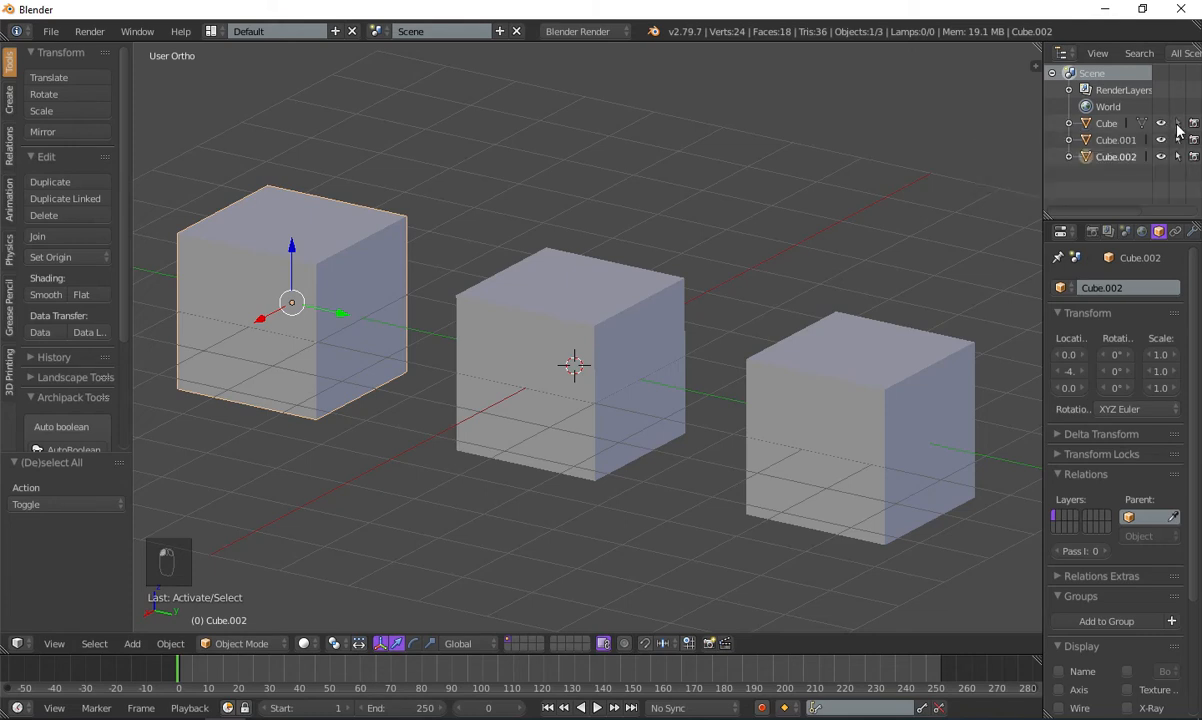
{"action": "right_click", "coordinate": [512, 408]}
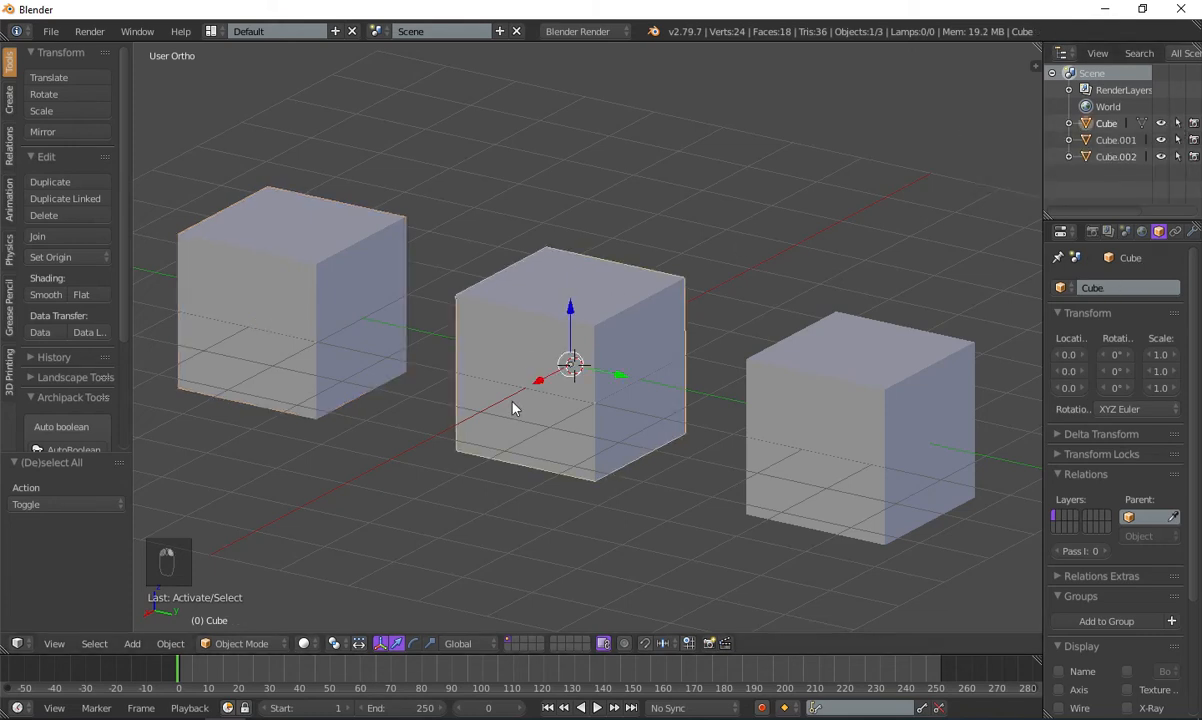
{"action": "scroll", "coordinate": [803, 293], "scroll_direction": "down", "scroll_amount": 3}
{"action": "scroll", "coordinate": [600, 460], "scroll_direction": "up", "scroll_amount": 4}
{"action": "scroll", "coordinate": [554, 495], "scroll_direction": "down", "scroll_amount": 5}
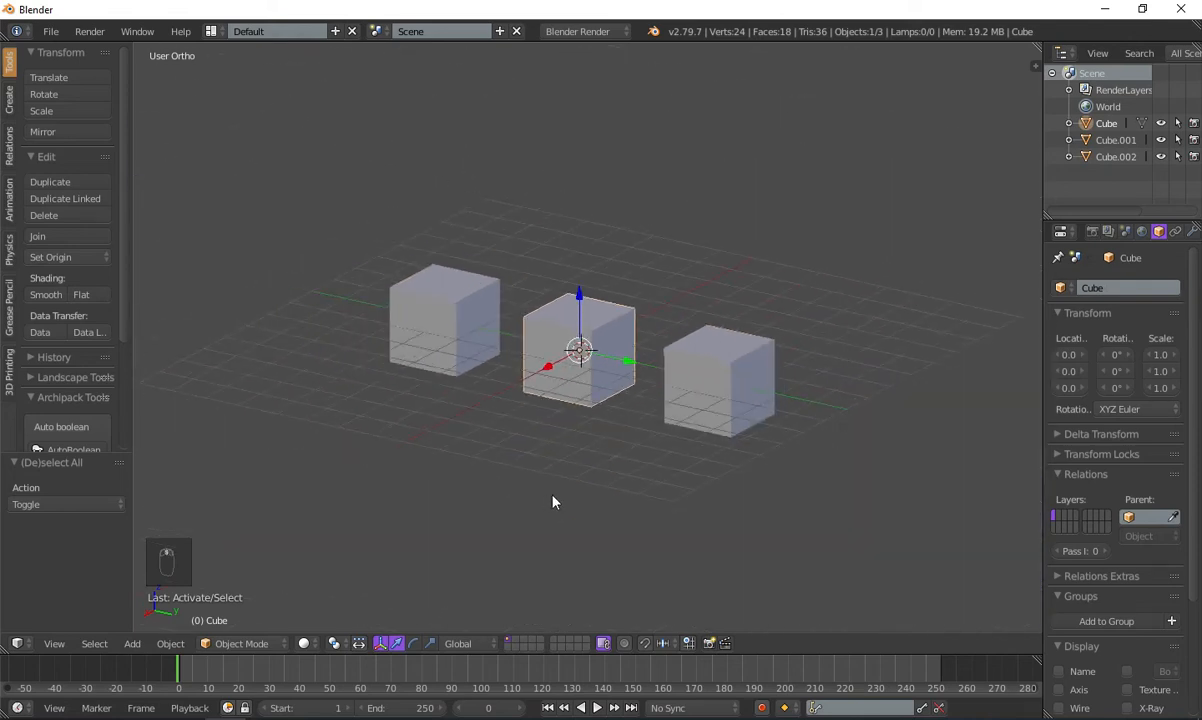
{"action": "scroll", "coordinate": [668, 500], "scroll_direction": "up", "scroll_amount": 3}
- Build a selection of all three cubes starting and ending with the middle one, and deselect everything
{"action": "key", "text": "a"}
{"action": "scroll", "coordinate": [628, 515], "scroll_direction": "down", "scroll_amount": 3}
{"action": "middle_click_drag", "start_coordinate": [625, 518], "coordinate": [620, 402]}
{"action": "right_click", "coordinate": [591, 378]}
{"action": "right_click", "coordinate": [440, 330], "text": "shift"}
{"action": "right_click", "coordinate": [719, 424], "text": "shift"}
{"action": "right_click", "coordinate": [576, 405], "text": "shift"}
{"action": "scroll", "coordinate": [597, 476], "scroll_direction": "up", "scroll_amount": 3}
{"action": "key", "text": "a"}
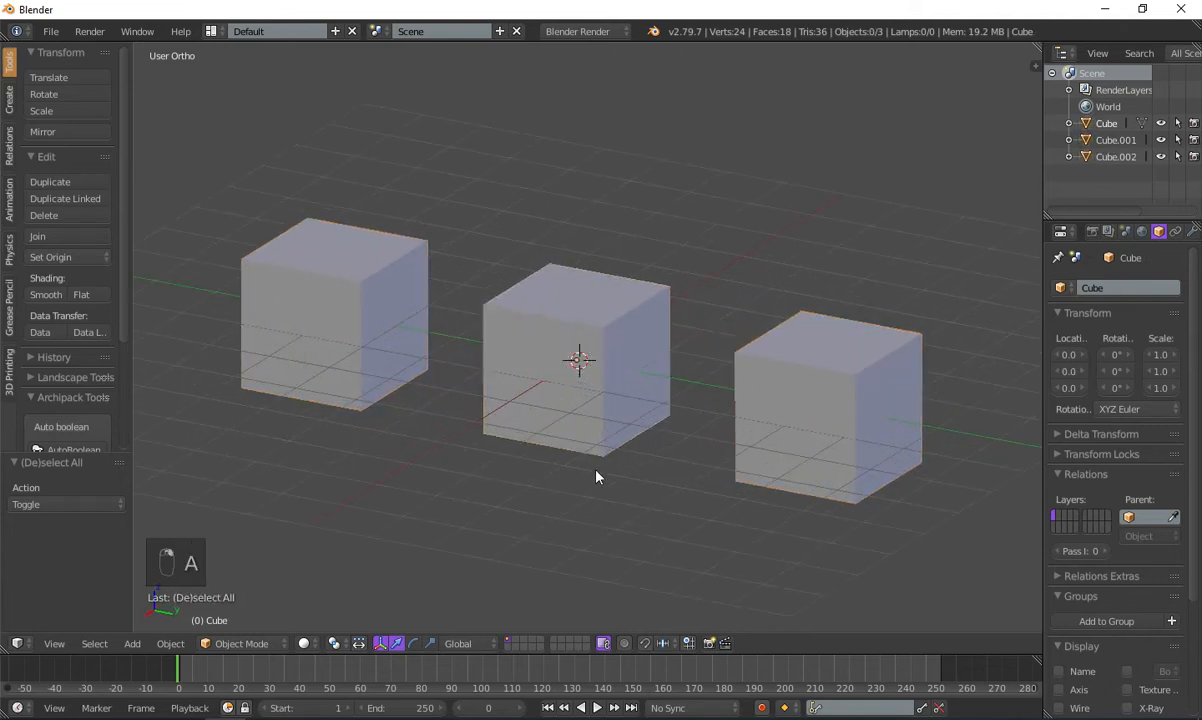
- Select the middle cube, add Cube.002 and Cube.001 to the selection, and deselect all
{"action": "scroll", "coordinate": [597, 476], "scroll_direction": "down", "scroll_amount": 3}
{"action": "right_click", "coordinate": [573, 360]}
{"action": "right_click", "coordinate": [446, 334], "text": "shift"}
{"action": "right_click", "coordinate": [760, 369], "text": "shift"}
{"action": "key", "text": "a"}
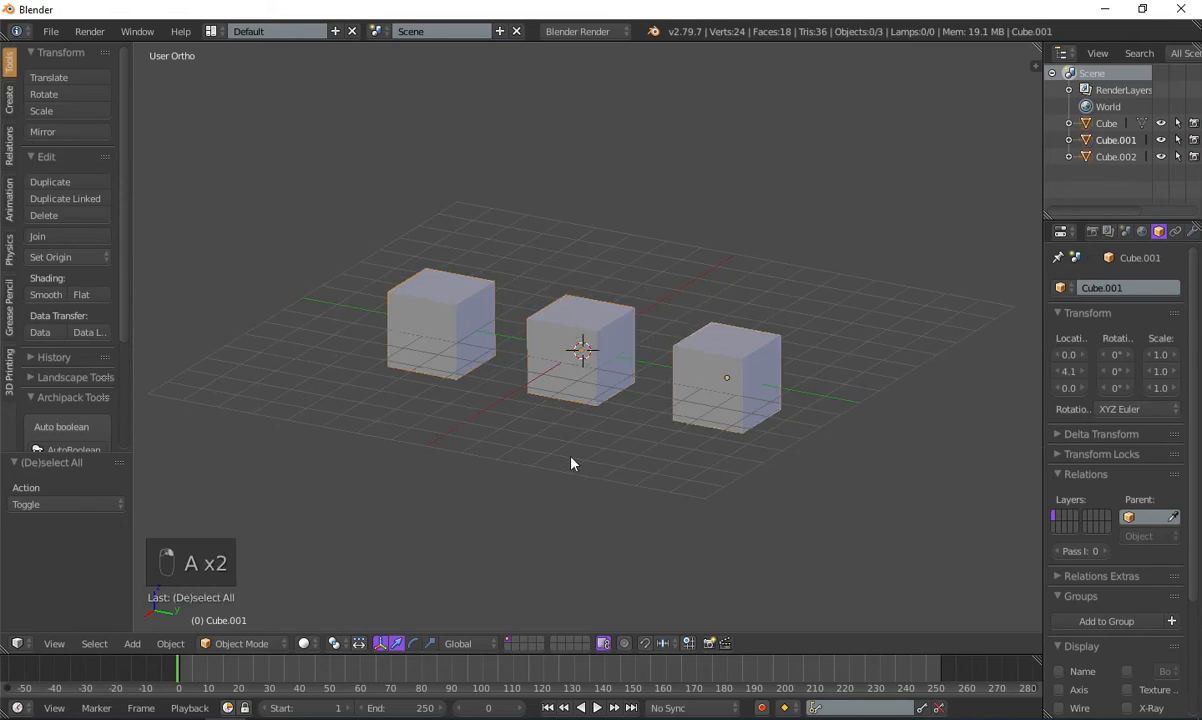
- Select each cube individually, and extend the selection to all three cubes with the middle one active
{"action": "scroll", "coordinate": [593, 470], "scroll_direction": "up", "scroll_amount": 3}
{"action": "scroll", "coordinate": [598, 440], "scroll_direction": "up", "scroll_amount": 2}
{"action": "right_click", "coordinate": [231, 303]}
{"action": "right_click", "coordinate": [890, 410]}
{"action": "right_click", "coordinate": [569, 362]}
{"action": "right_click", "coordinate": [245, 290], "text": "shift"}
{"action": "right_click", "coordinate": [875, 443], "text": "shift"}
{"action": "right_click", "coordinate": [532, 380], "text": "shift"}
{"action": "scroll", "coordinate": [532, 380], "scroll_direction": "down", "scroll_amount": 4}
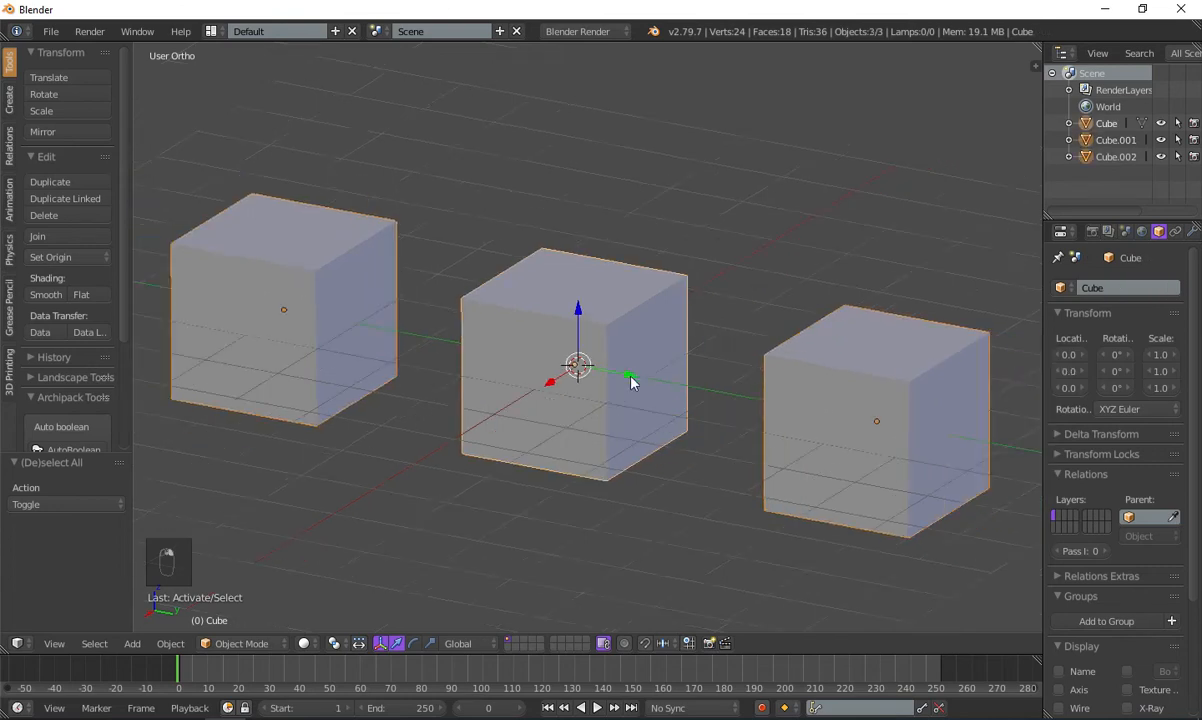
{"action": "scroll", "coordinate": [612, 460], "scroll_direction": "down", "scroll_amount": 2}
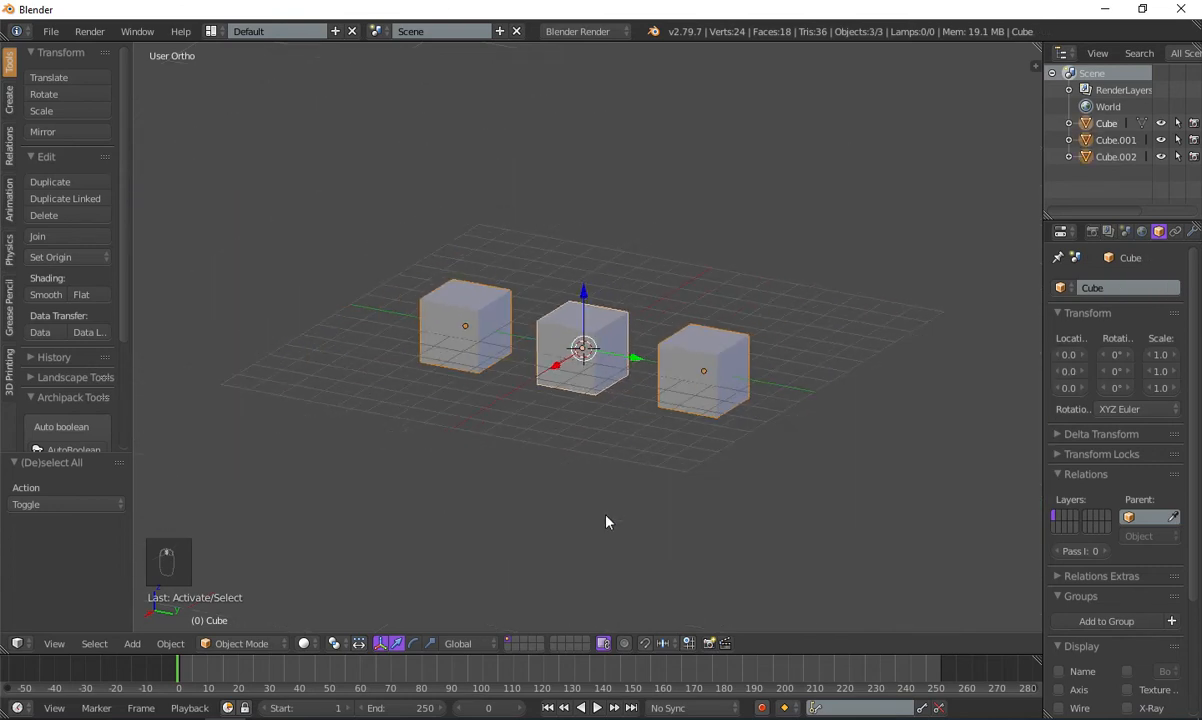
- Try selecting Cube together with Cube.001, and build a selection from Cube.002 through Cube to Cube.001
{"action": "scroll", "coordinate": [545, 420], "scroll_direction": "up", "scroll_amount": 4}
{"action": "right_click", "coordinate": [350, 375]}
{"action": "right_click", "coordinate": [492, 376]}
{"action": "right_click", "coordinate": [822, 420], "text": "shift"}
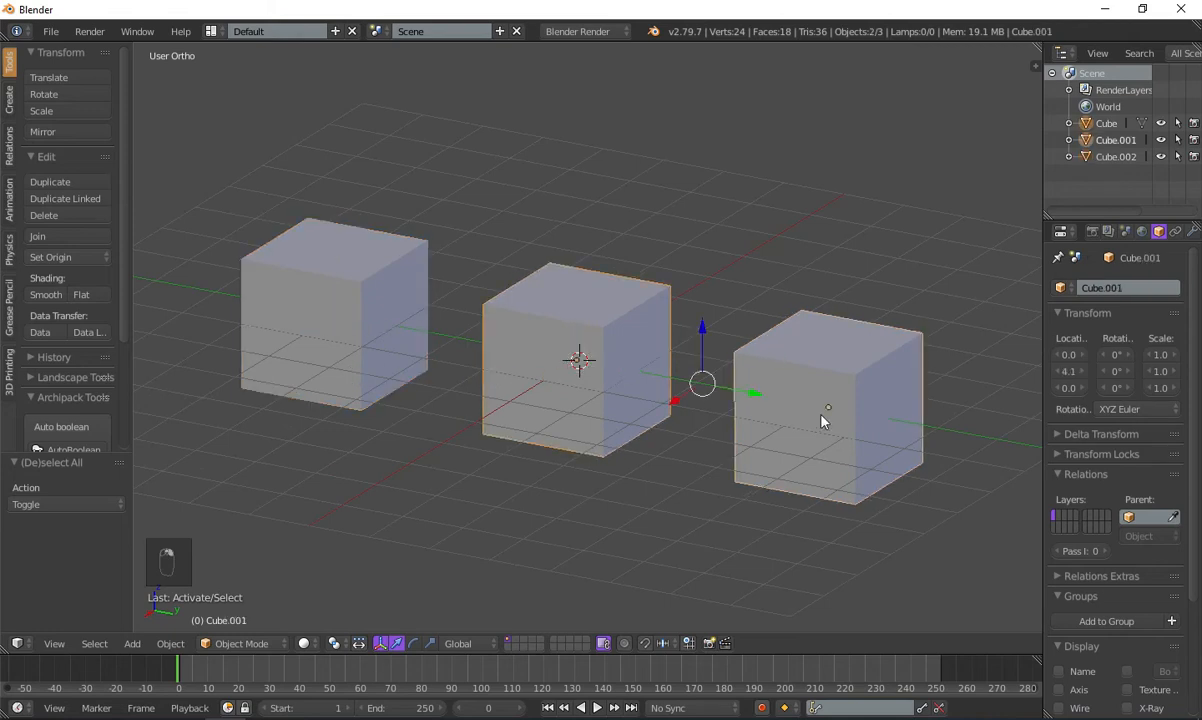
{"action": "right_click", "coordinate": [522, 404]}
{"action": "right_click", "coordinate": [325, 333]}
{"action": "right_click", "coordinate": [531, 365], "text": "shift"}
{"action": "right_click", "coordinate": [818, 392], "text": "shift"}
- Select all three cubes with the middle one active, try moving them together, undo the move and deselect all
{"action": "right_click", "coordinate": [580, 368]}
{"action": "right_click", "coordinate": [815, 402], "text": "shift"}
{"action": "right_click", "coordinate": [271, 304], "text": "shift"}
{"action": "right_click", "coordinate": [571, 328], "text": "shift"}
{"action": "scroll", "coordinate": [582, 352], "scroll_direction": "down", "scroll_amount": 2}
{"action": "middle_click_drag", "start_coordinate": [585, 349], "coordinate": [531, 391]}
{"action": "key", "text": "g"}
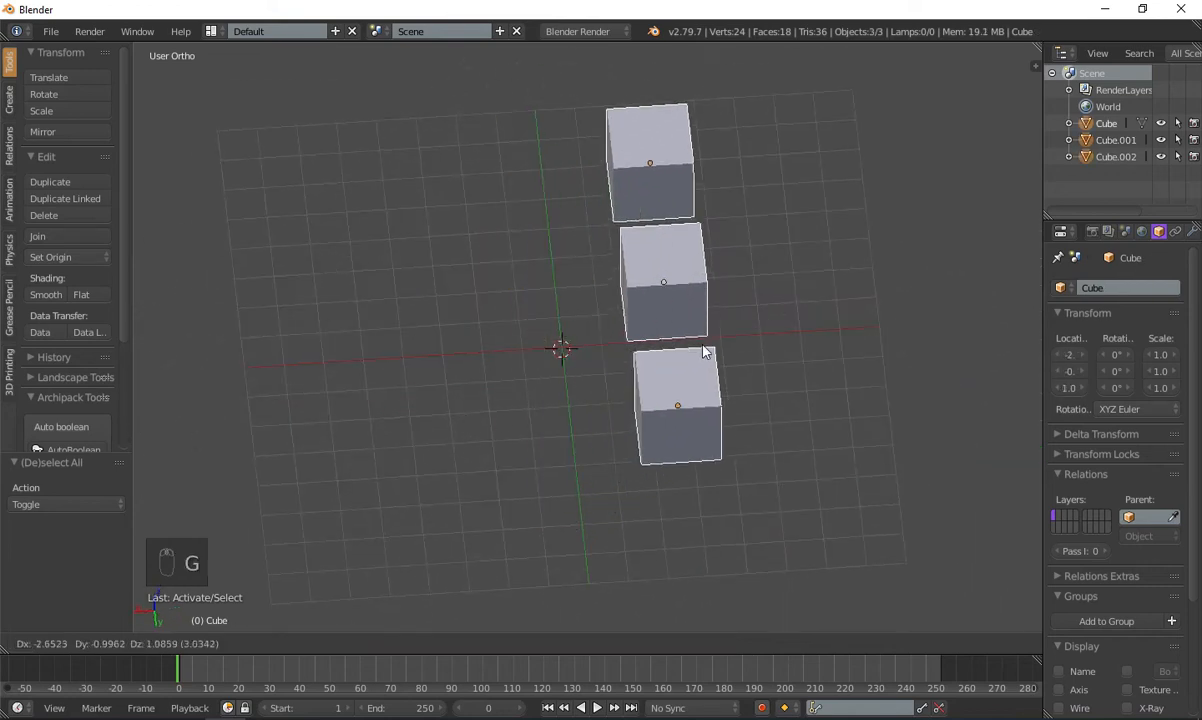
{"action": "left_click", "coordinate": [389, 426]}
{"action": "middle_click_drag", "start_coordinate": [494, 416], "coordinate": [679, 347]}
{"action": "key", "text": "ctrl+z"}
{"action": "scroll", "coordinate": [625, 390], "scroll_direction": "up", "scroll_amount": 2}
{"action": "key", "text": "a"}
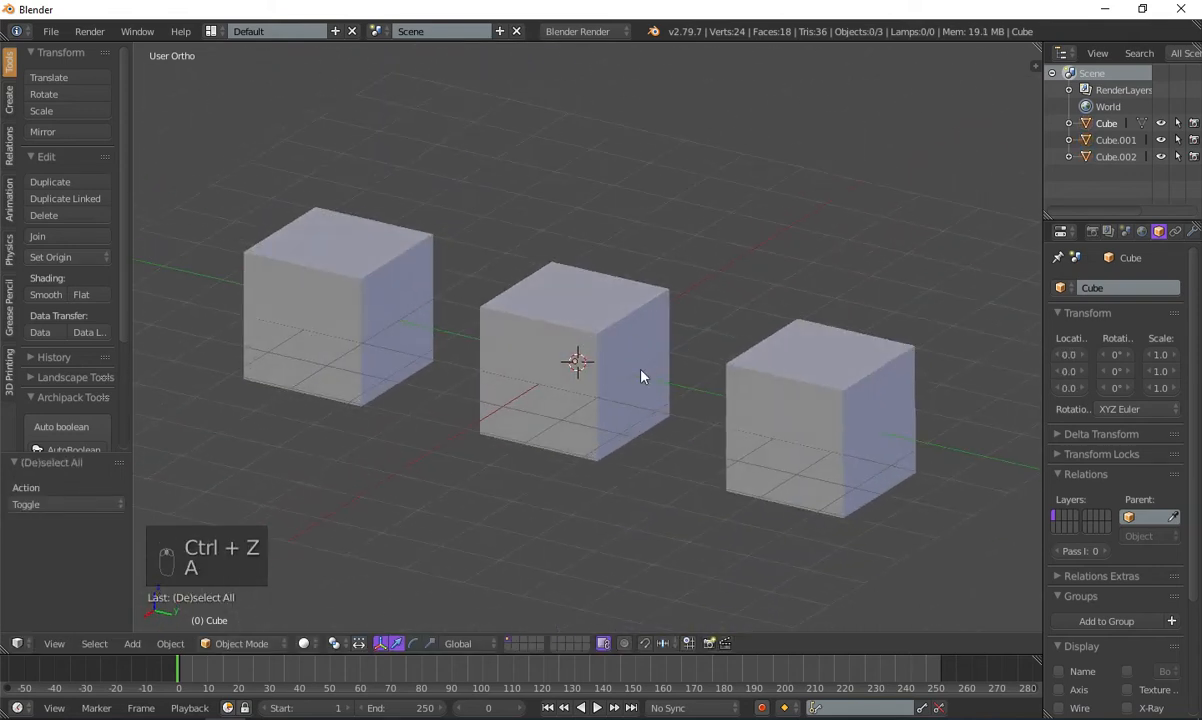
- Scale Cube.002 down to about 0.4 and move it about 2.7 along Y so it sits against the middle cube
{"action": "scroll", "coordinate": [577, 349], "scroll_direction": "down", "scroll_amount": 4}
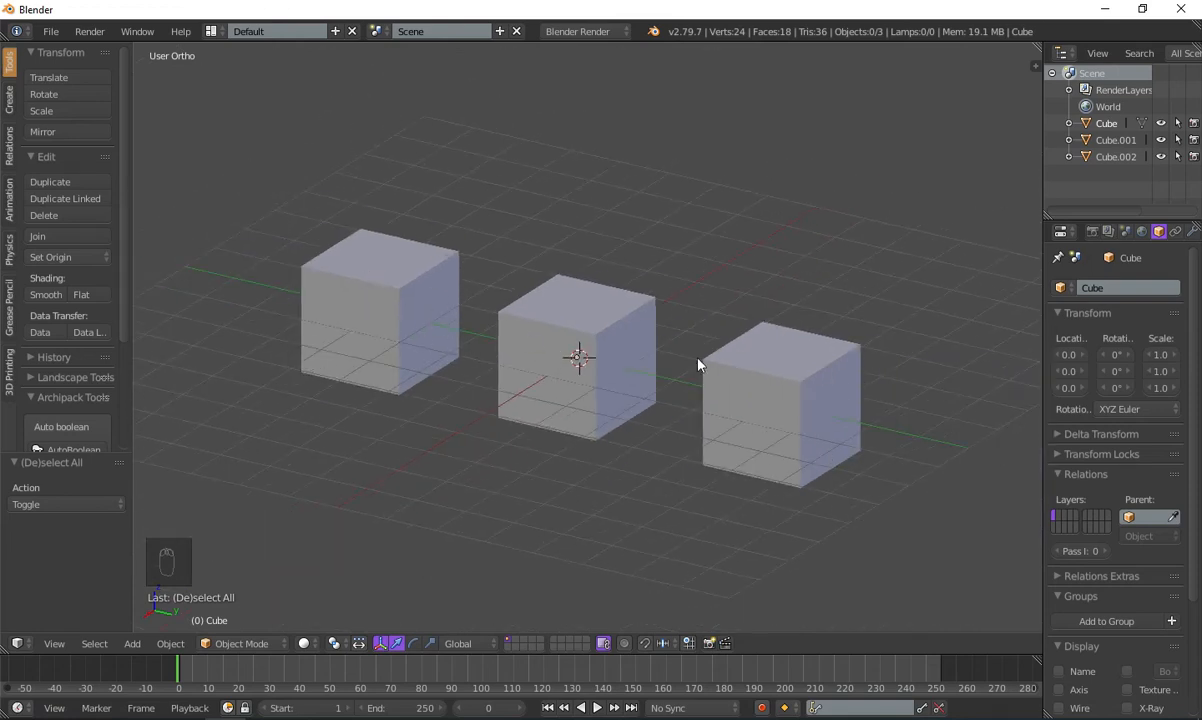
{"action": "right_click", "coordinate": [356, 325]}
{"action": "key", "text": "s"}
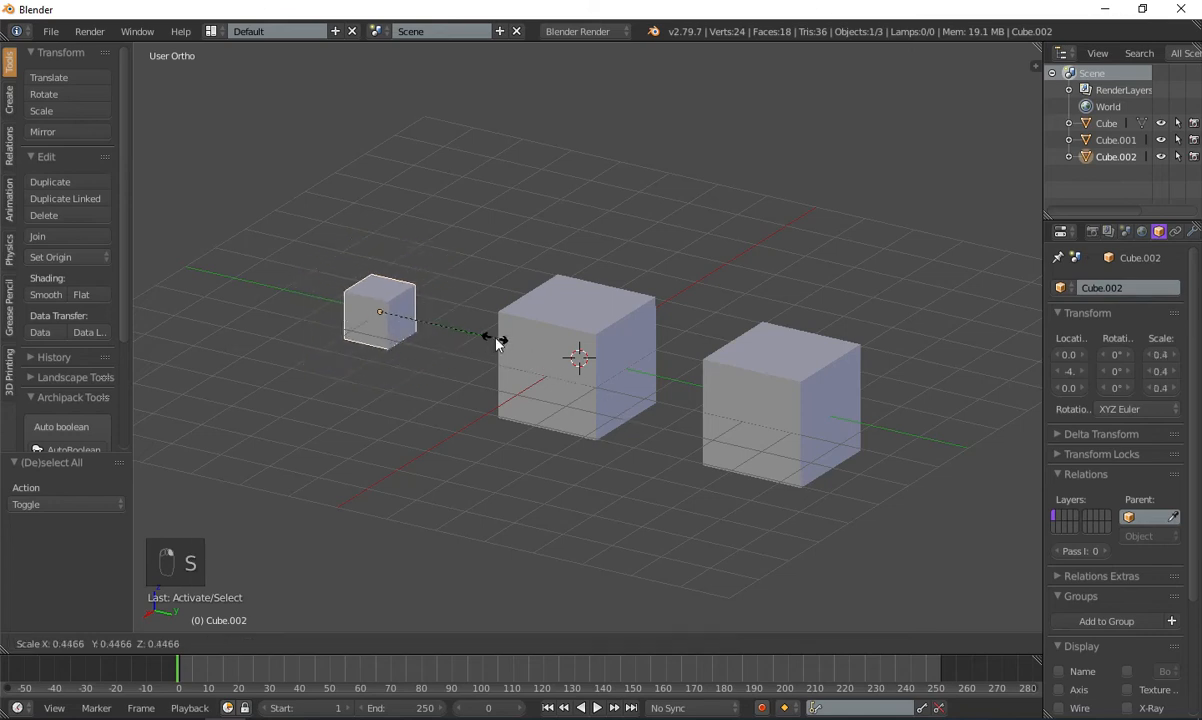
{"action": "left_click", "coordinate": [486, 337]}
{"action": "left_click_drag", "start_coordinate": [420, 313], "coordinate": [563, 388]}
{"action": "middle_click_drag", "start_coordinate": [563, 388], "coordinate": [606, 409]}
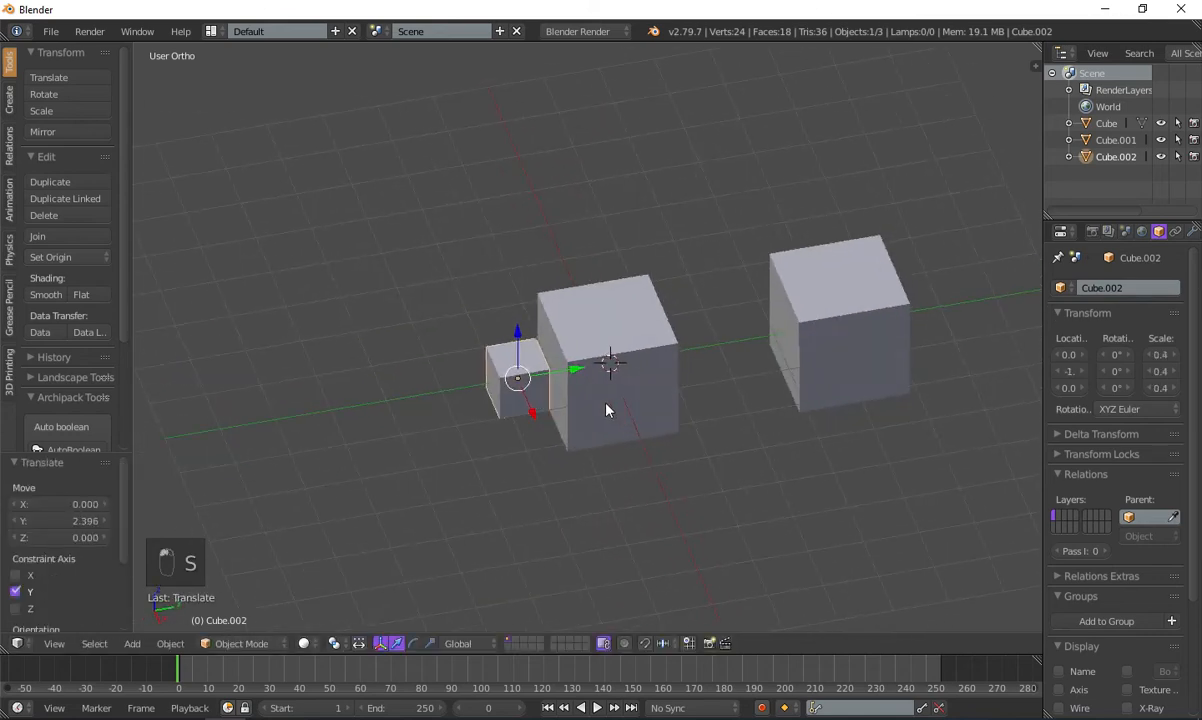
{"action": "left_click_drag", "start_coordinate": [565, 375], "coordinate": [586, 368]}
- Scale Cube.001 up to about 1.9, move it along Y to about 1.8 so it overlaps the middle cube, and deselect all
{"action": "right_click", "coordinate": [830, 320]}
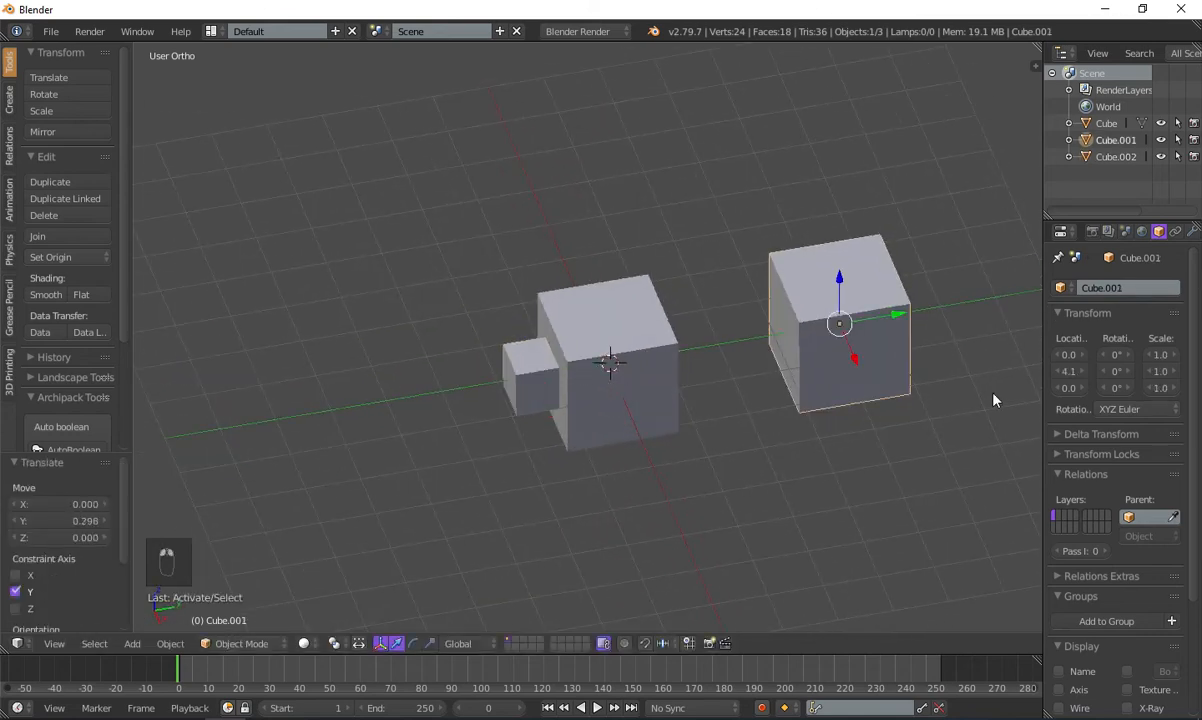
{"action": "key", "text": "s"}
{"action": "left_click", "coordinate": [226, 484]}
{"action": "left_click_drag", "start_coordinate": [880, 314], "coordinate": [709, 400]}
{"action": "key", "text": "a"}
{"action": "middle_click_drag", "start_coordinate": [605, 515], "coordinate": [542, 499]}
{"action": "scroll", "coordinate": [560, 497], "scroll_direction": "down", "scroll_amount": 4}
{"action": "scroll", "coordinate": [596, 378], "scroll_direction": "up", "scroll_amount": 5}
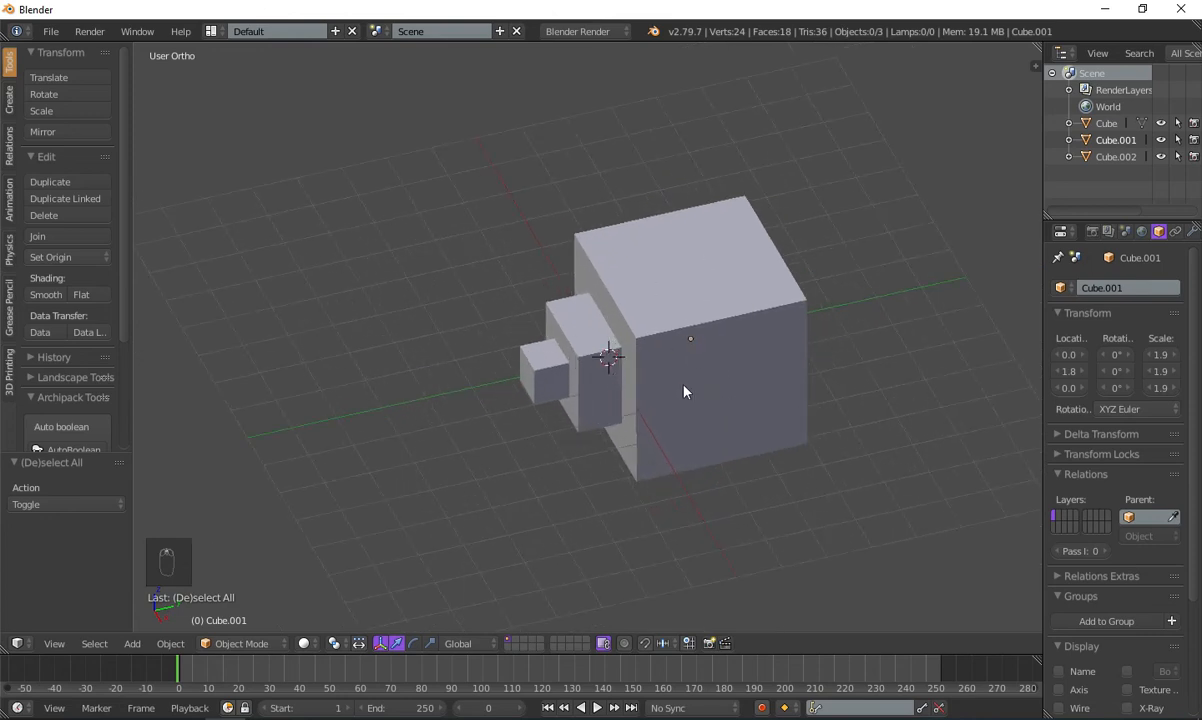
- Try moving all three overlapping cubes together with the middle one active, undo the move and deselect all
{"action": "right_click", "coordinate": [640, 395]}
{"action": "right_click", "coordinate": [566, 375], "text": "shift"}
{"action": "right_click", "coordinate": [582, 376], "text": "shift"}
{"action": "middle_click_drag", "start_coordinate": [652, 304], "coordinate": [749, 376]}
{"action": "key", "text": "g"}
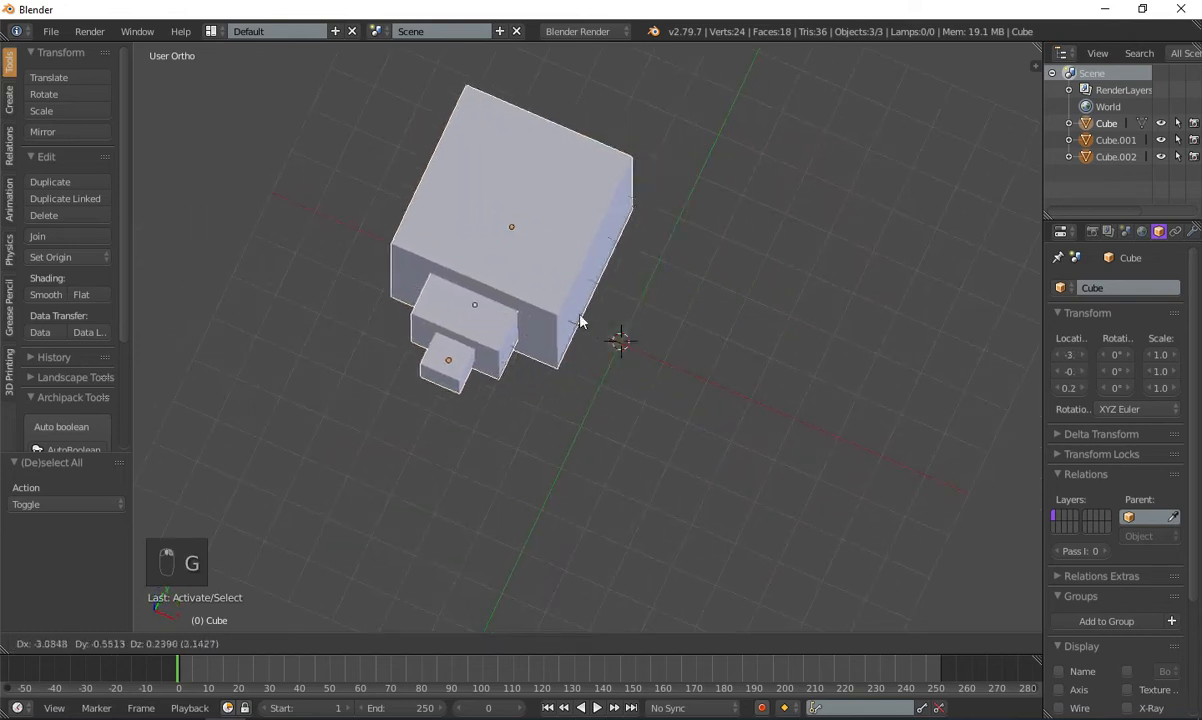
{"action": "left_click", "coordinate": [421, 531]}
{"action": "middle_click_drag", "start_coordinate": [421, 531], "coordinate": [357, 453]}
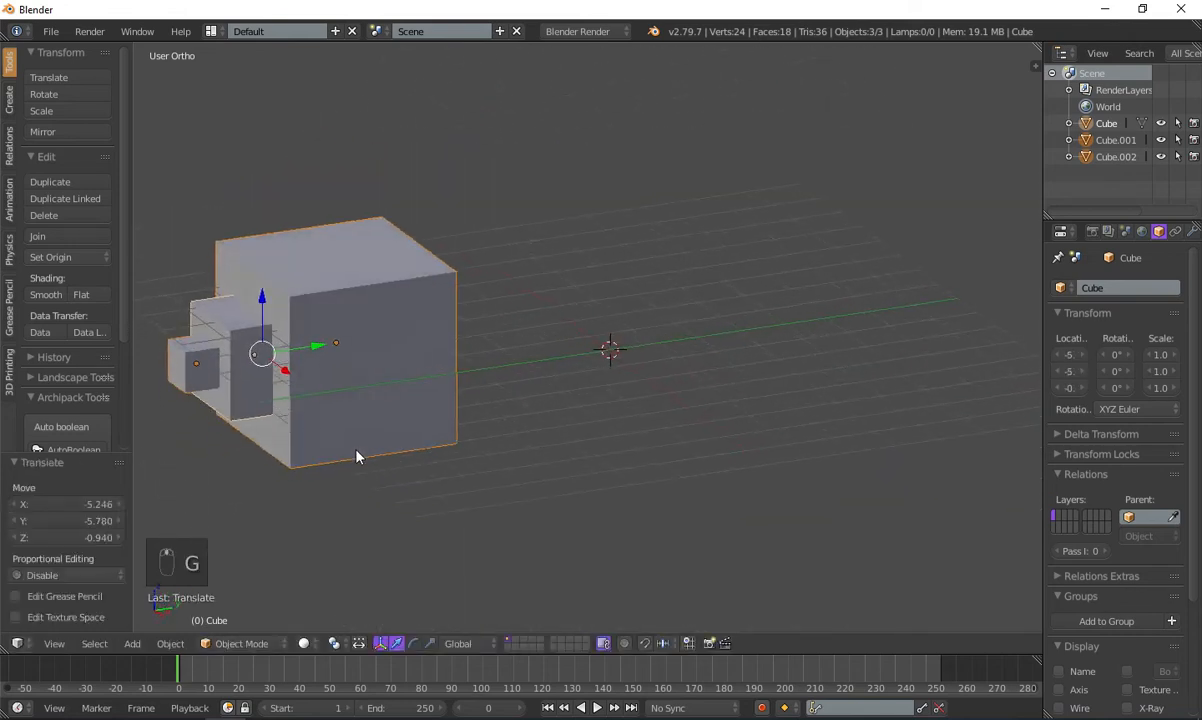
{"action": "key", "text": "ctrl+z"}
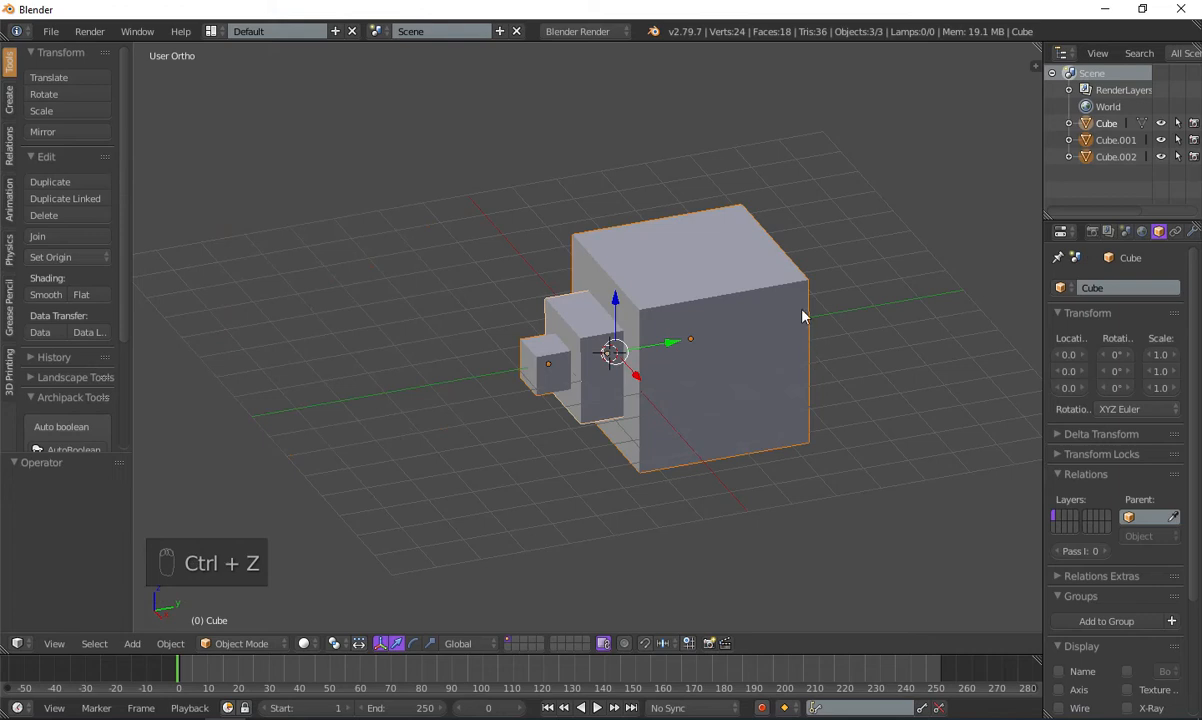
{"action": "key", "text": "a"}
- Pull Cube.002 about 3.2 along negative Y away from the others, and move the middle cube -2.041 along Y
{"action": "scroll", "coordinate": [797, 311], "scroll_direction": "up", "scroll_amount": 2}
{"action": "middle_click_drag", "start_coordinate": [797, 311], "coordinate": [539, 410]}
{"action": "scroll", "coordinate": [609, 370], "scroll_direction": "down", "scroll_amount": 1}
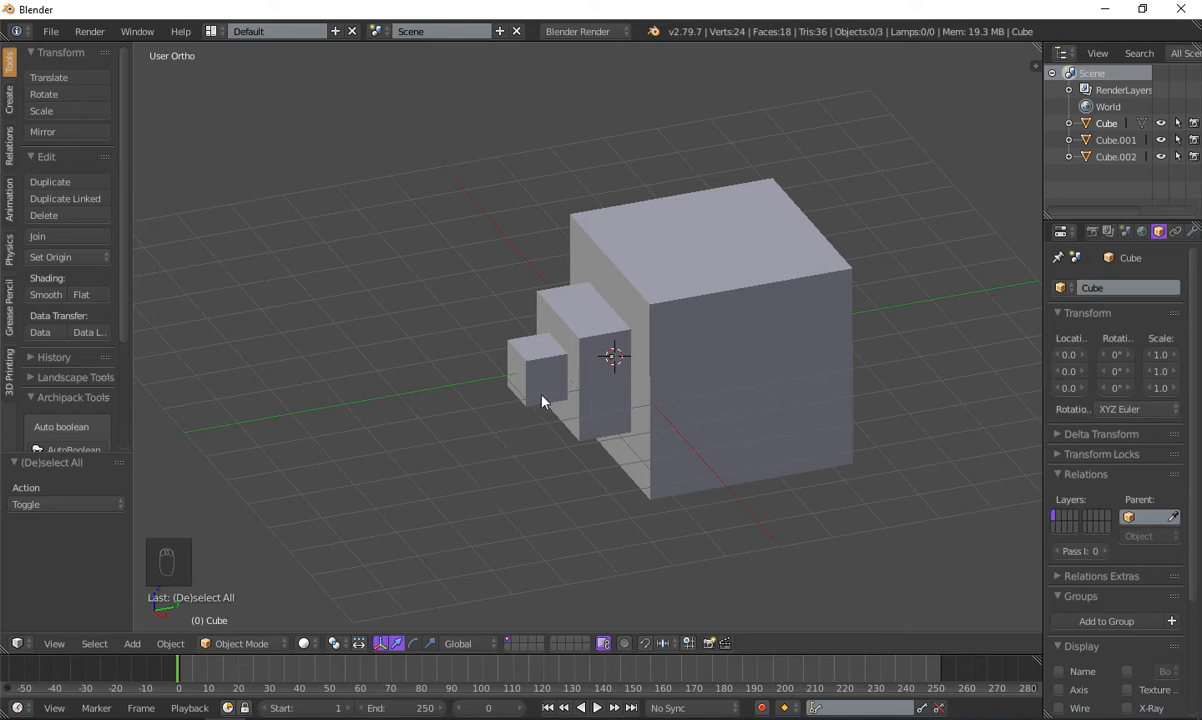
{"action": "scroll", "coordinate": [575, 408], "scroll_direction": "up", "scroll_amount": 4}
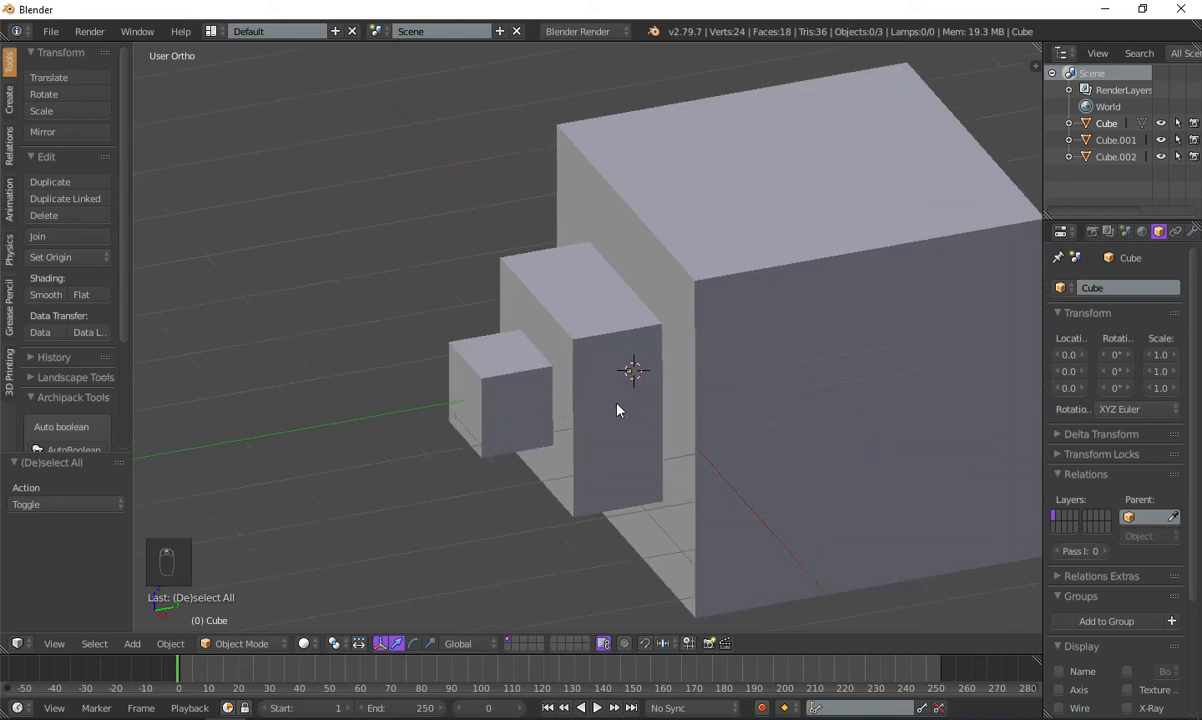
{"action": "scroll", "coordinate": [617, 408], "scroll_direction": "down", "scroll_amount": 5}
{"action": "right_click", "coordinate": [520, 370]}
{"action": "left_click_drag", "start_coordinate": [608, 360], "coordinate": [429, 347]}
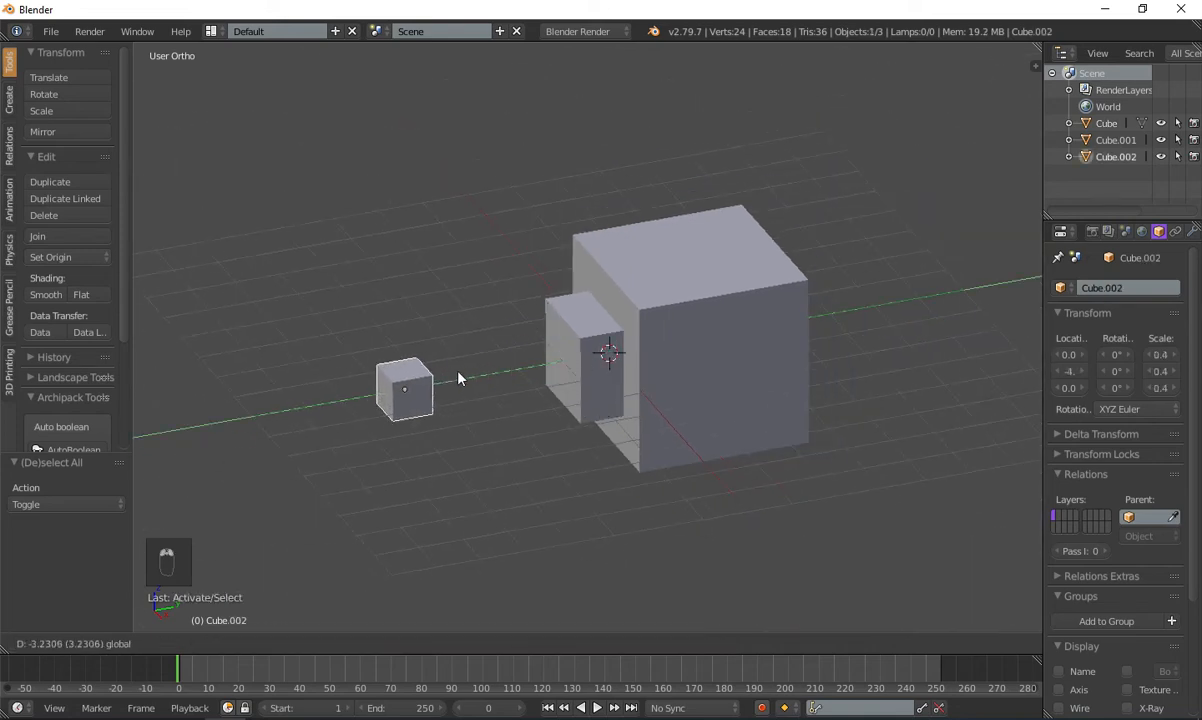
{"action": "right_click", "coordinate": [604, 350]}
{"action": "key", "text": "shift+r"}
- Move Cube.001 along Y to about 3.6, and shift the middle cube 0.901 along Y to space the cubes apart
{"action": "right_click", "coordinate": [659, 369]}
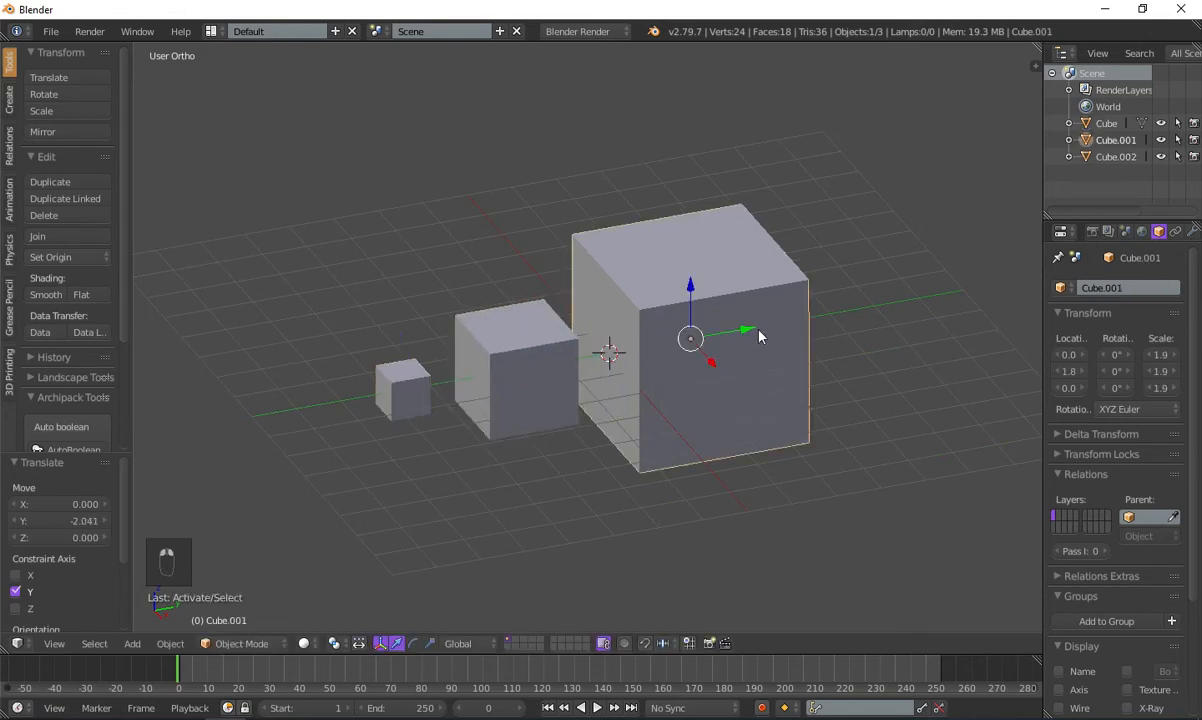
{"action": "left_click_drag", "start_coordinate": [744, 328], "coordinate": [823, 308]}
{"action": "right_click", "coordinate": [525, 345]}
{"action": "left_click_drag", "start_coordinate": [548, 371], "coordinate": [593, 381]}
- Parent the middle cube to Cube.001 with the Object parenting type
{"action": "right_click", "coordinate": [574, 322]}
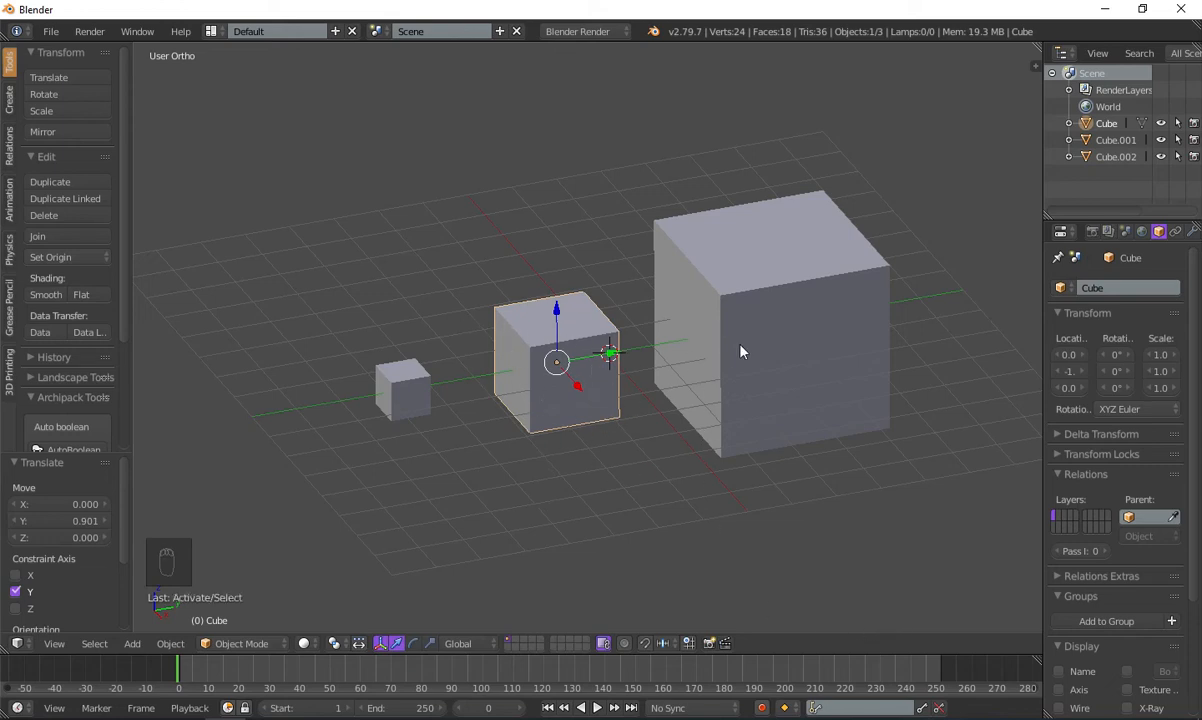
{"action": "right_click", "coordinate": [792, 325], "text": "shift"}
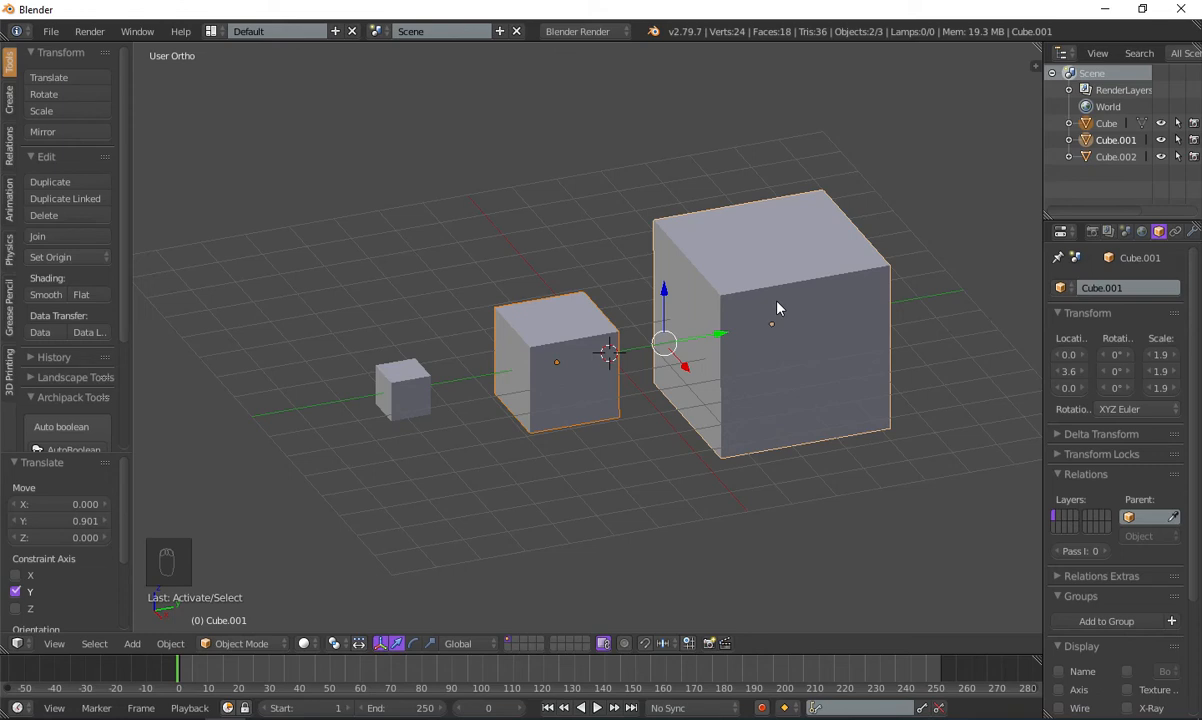
{"action": "key", "text": "ctrl+p"}
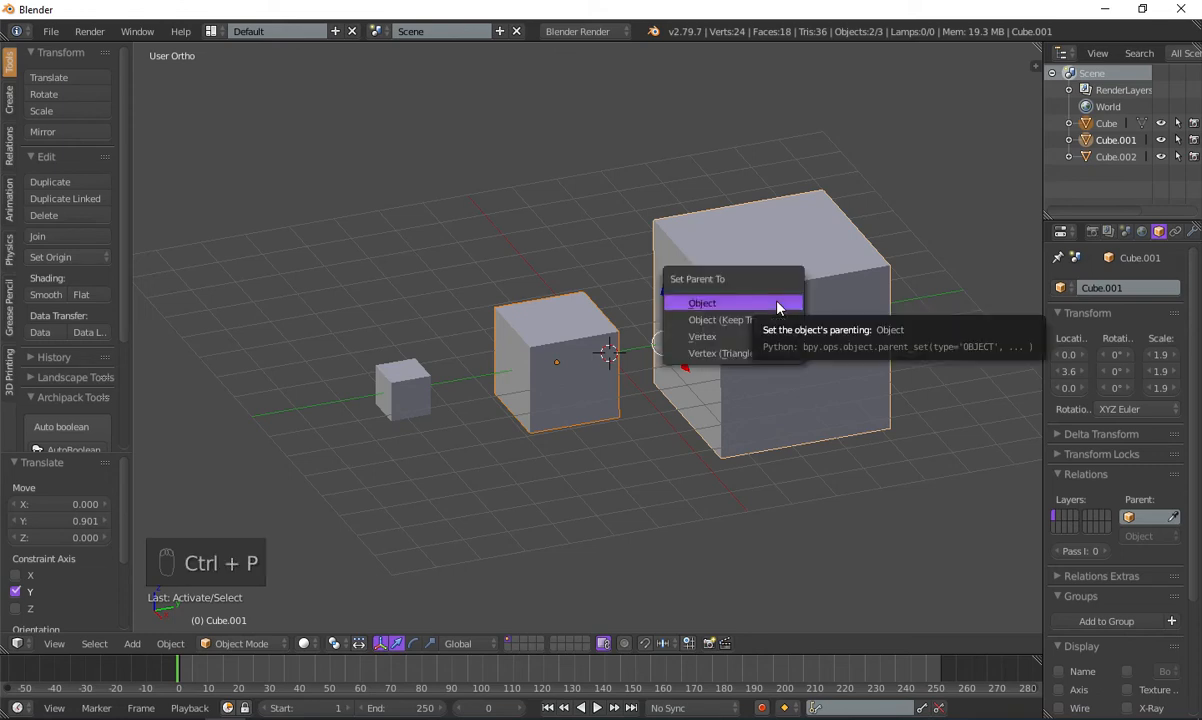
{"action": "left_click", "coordinate": [700, 304]}
- Select the parent Cube.001, try scaling and moving it with its child, and cancel both transforms
{"action": "scroll", "coordinate": [667, 321], "scroll_direction": "up", "scroll_amount": 2}
{"action": "scroll", "coordinate": [667, 321], "scroll_direction": "down", "scroll_amount": 2}
{"action": "right_click", "coordinate": [722, 333]}
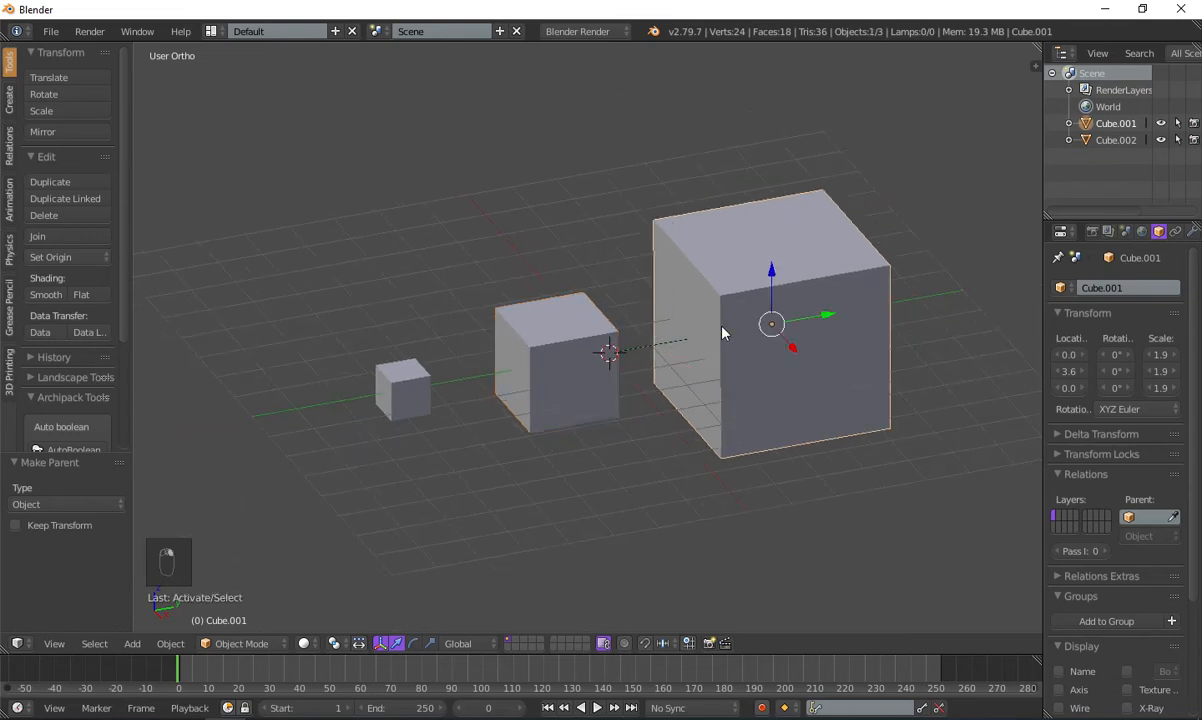
{"action": "key", "text": "s"}
{"action": "right_click", "coordinate": [789, 431]}
{"action": "key", "text": "g"}
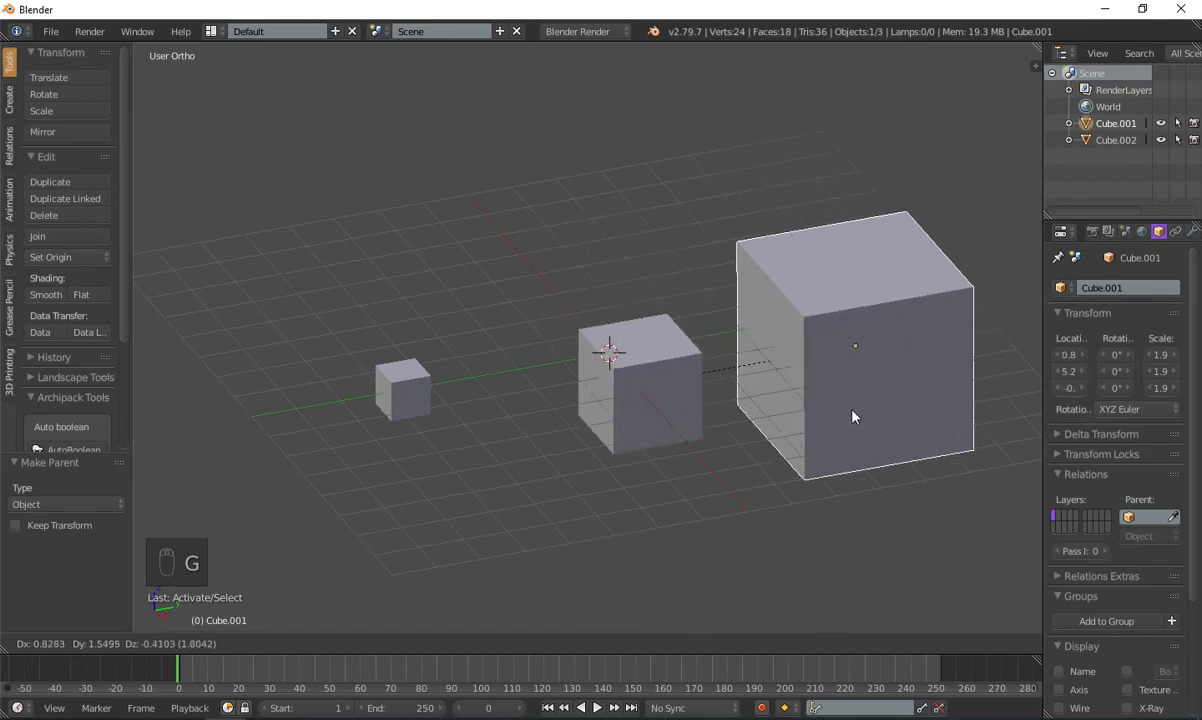
{"action": "right_click", "coordinate": [754, 378]}
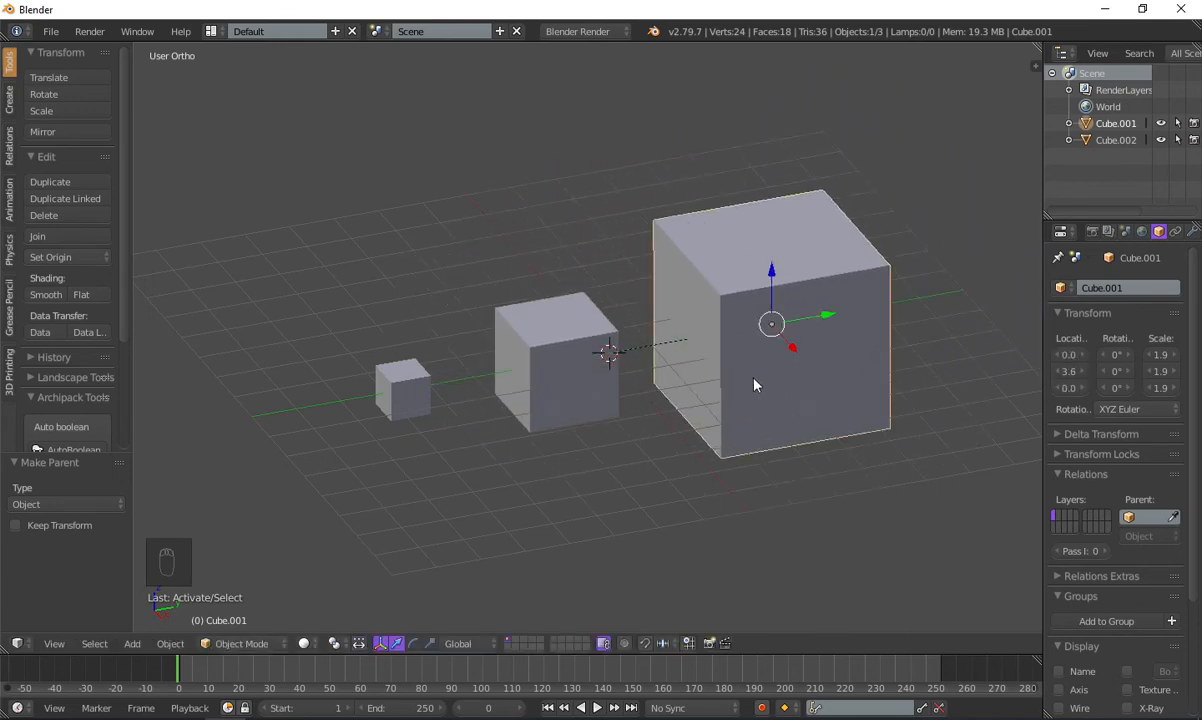
- Try two more free moves of the parent Cube.001 from different viewing angles and cancel each
{"action": "scroll", "coordinate": [754, 378], "scroll_direction": "up", "scroll_amount": 3}
{"action": "key", "text": "g"}
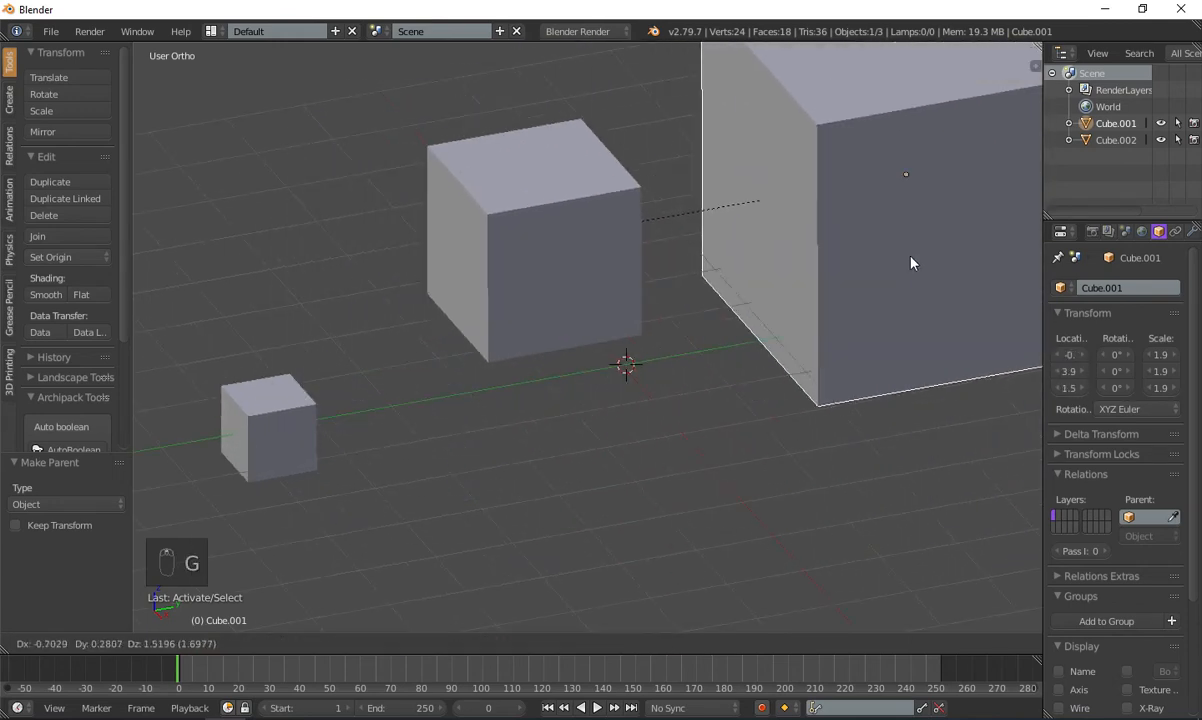
{"action": "right_click", "coordinate": [908, 264]}
{"action": "scroll", "coordinate": [620, 418], "scroll_direction": "down", "scroll_amount": 4}
{"action": "middle_click_drag", "start_coordinate": [692, 343], "coordinate": [708, 368]}
{"action": "key", "text": "g"}
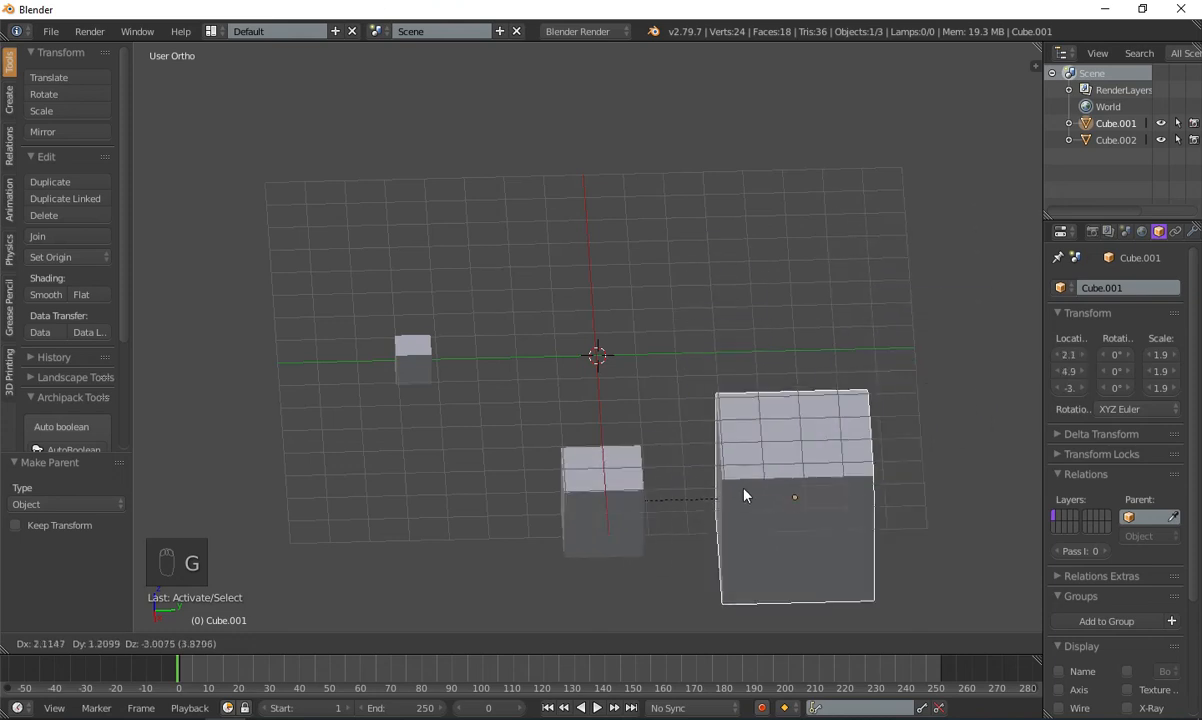
{"action": "right_click", "coordinate": [744, 494]}
{"action": "middle_click_drag", "start_coordinate": [744, 494], "coordinate": [834, 349]}
{"action": "scroll", "coordinate": [711, 510], "scroll_direction": "up", "scroll_amount": 4}
{"action": "middle_click_drag", "start_coordinate": [712, 430], "coordinate": [783, 392]}
{"action": "scroll", "coordinate": [750, 356], "scroll_direction": "down", "scroll_amount": 4}
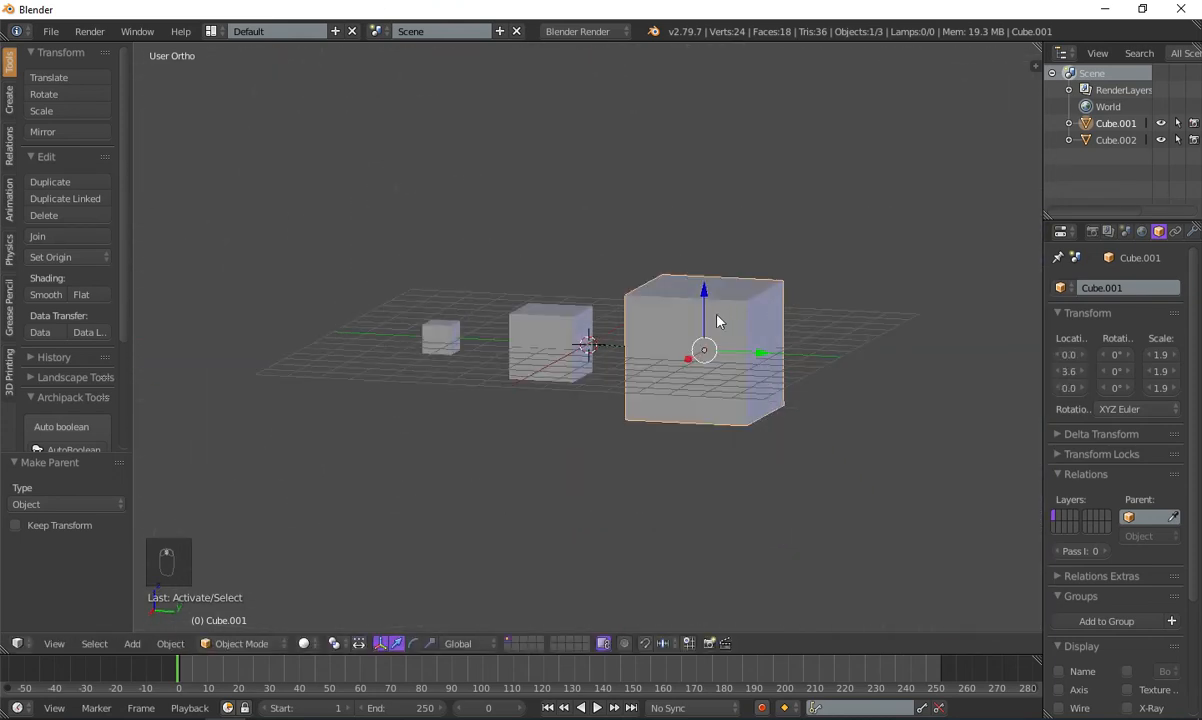
- Raise the parent Cube.001 by about 3.9 in Z together with its child, and undo the move
{"action": "key", "text": "g"}
{"action": "left_click", "coordinate": [741, 188]}
{"action": "scroll", "coordinate": [705, 230], "scroll_direction": "up", "scroll_amount": 3}
{"action": "middle_click_drag", "start_coordinate": [705, 231], "coordinate": [558, 446]}
{"action": "scroll", "coordinate": [482, 474], "scroll_direction": "up", "scroll_amount": 5}
{"action": "middle_click_drag", "start_coordinate": [347, 517], "coordinate": [322, 410]}
{"action": "scroll", "coordinate": [539, 475], "scroll_direction": "down", "scroll_amount": 5}
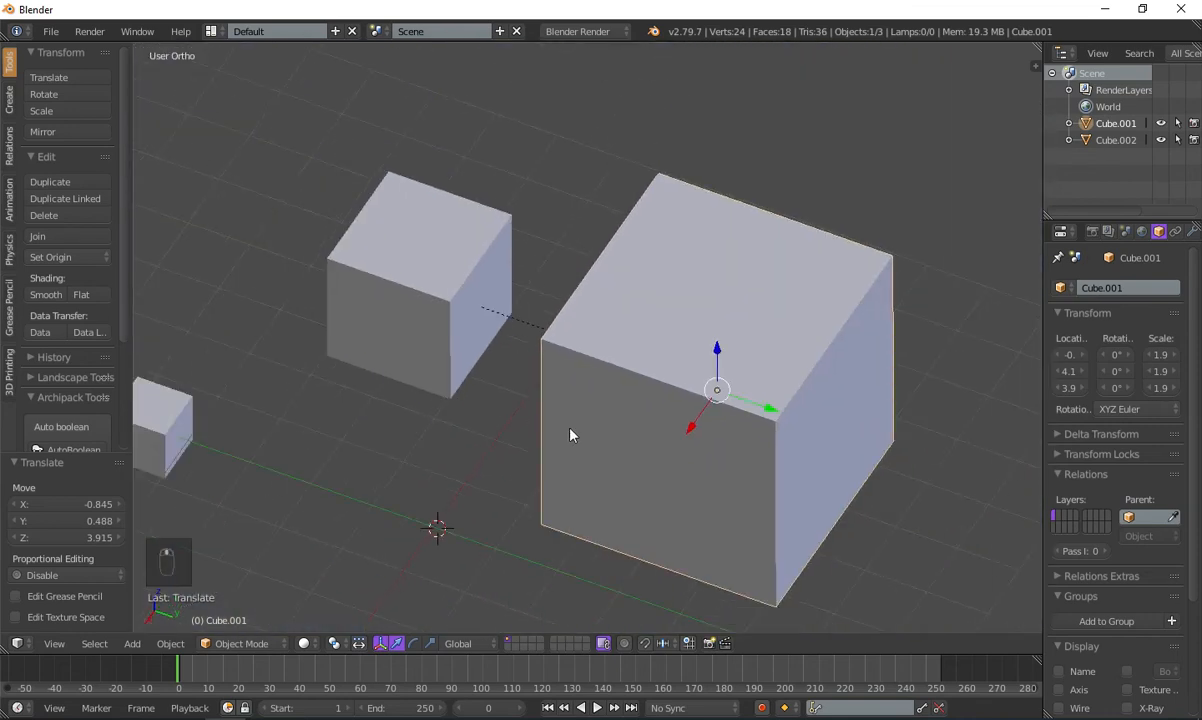
{"action": "key", "text": "ctrl+z"}
{"action": "mouse_move", "coordinate": [483, 492]}
{"action": "middle_mouse_down"}
{"action": "mouse_move", "coordinate": [448, 357]}
{"action": "mouse_move", "coordinate": [515, 465]}
{"action": "mouse_move", "coordinate": [488, 473]}
{"action": "middle_mouse_up"}
{"action": "middle_click_drag", "start_coordinate": [510, 404], "coordinate": [598, 240], "text": "shift"}
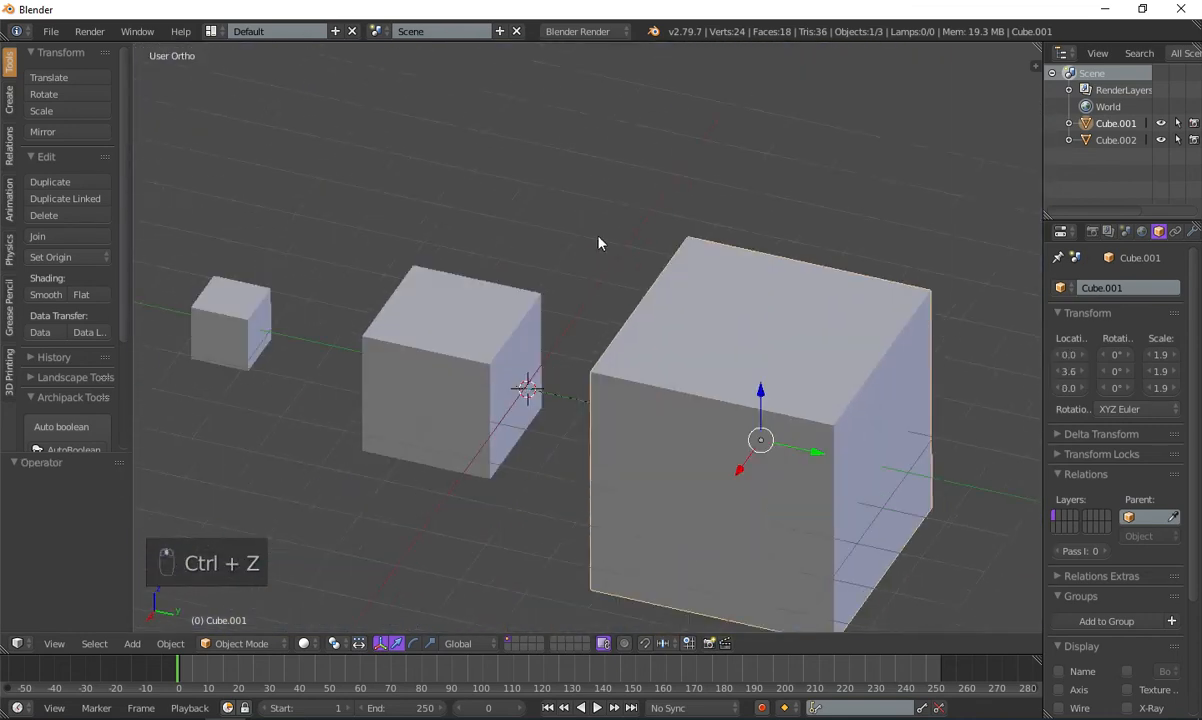
{"action": "scroll", "coordinate": [576, 337], "scroll_direction": "down", "scroll_amount": 3}
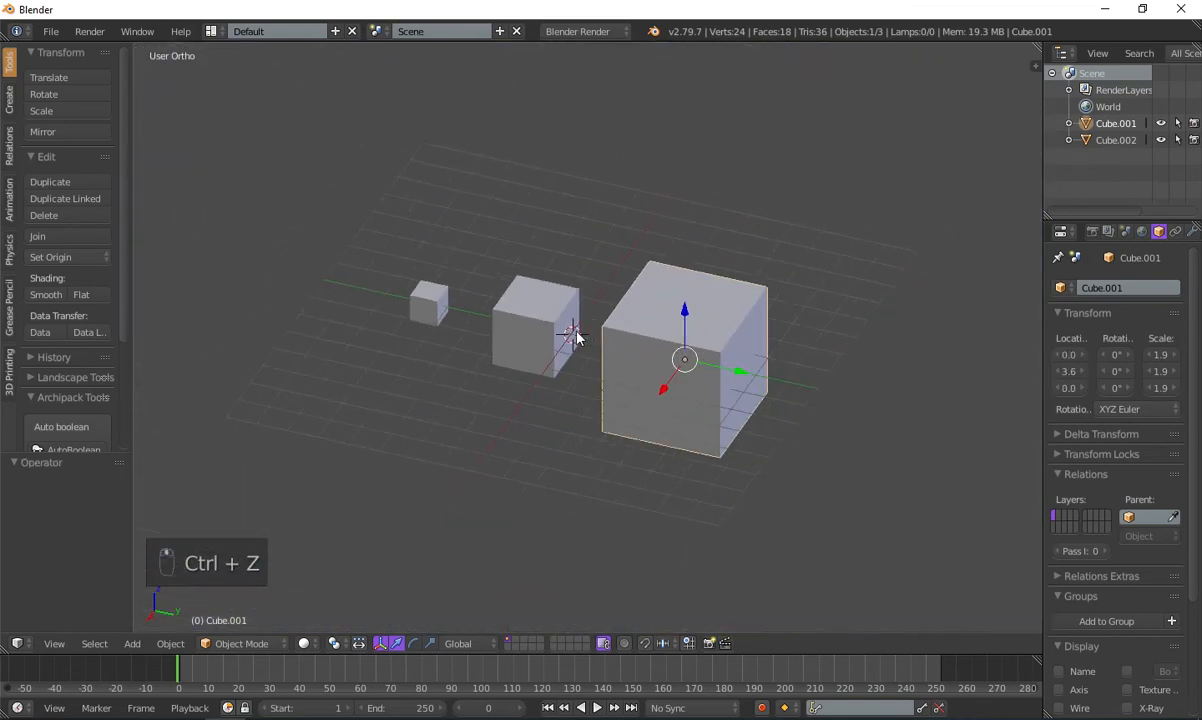
- Try moving the parent Cube.001, try scaling it along X, Z and Y in turn, and cancel the transforms
{"action": "key", "text": "g"}
{"action": "right_click", "coordinate": [765, 320]}
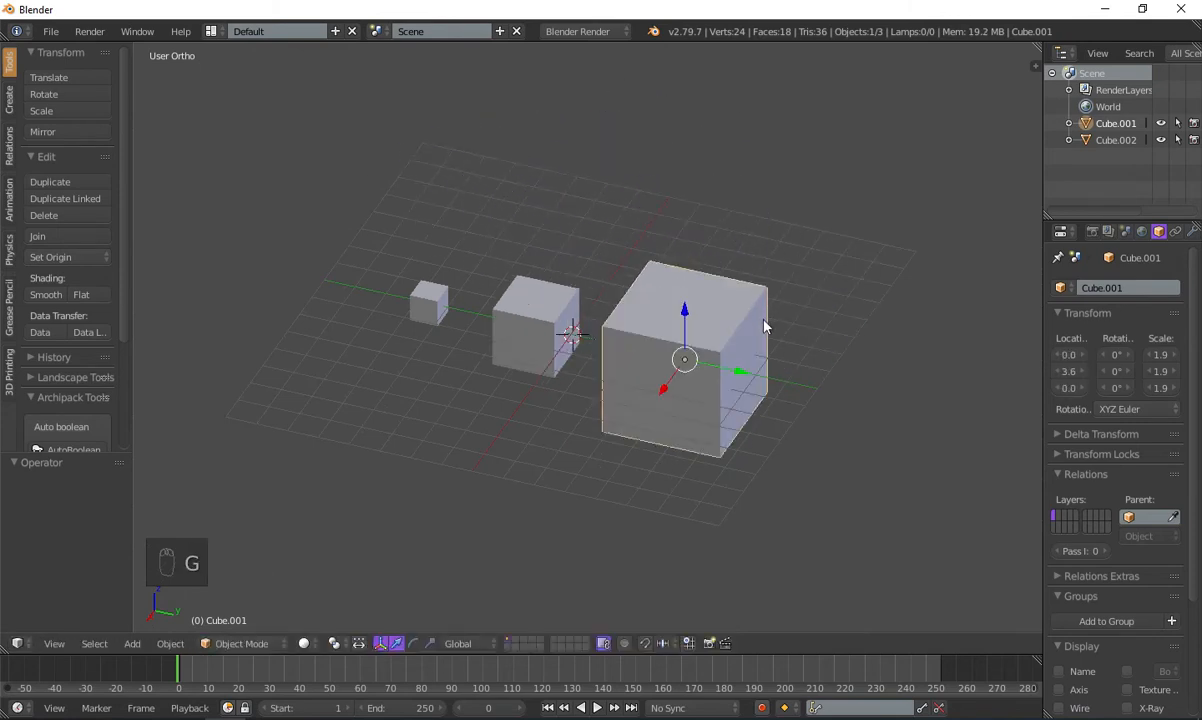
{"action": "key", "text": "s"}
{"action": "key", "text": "x"}
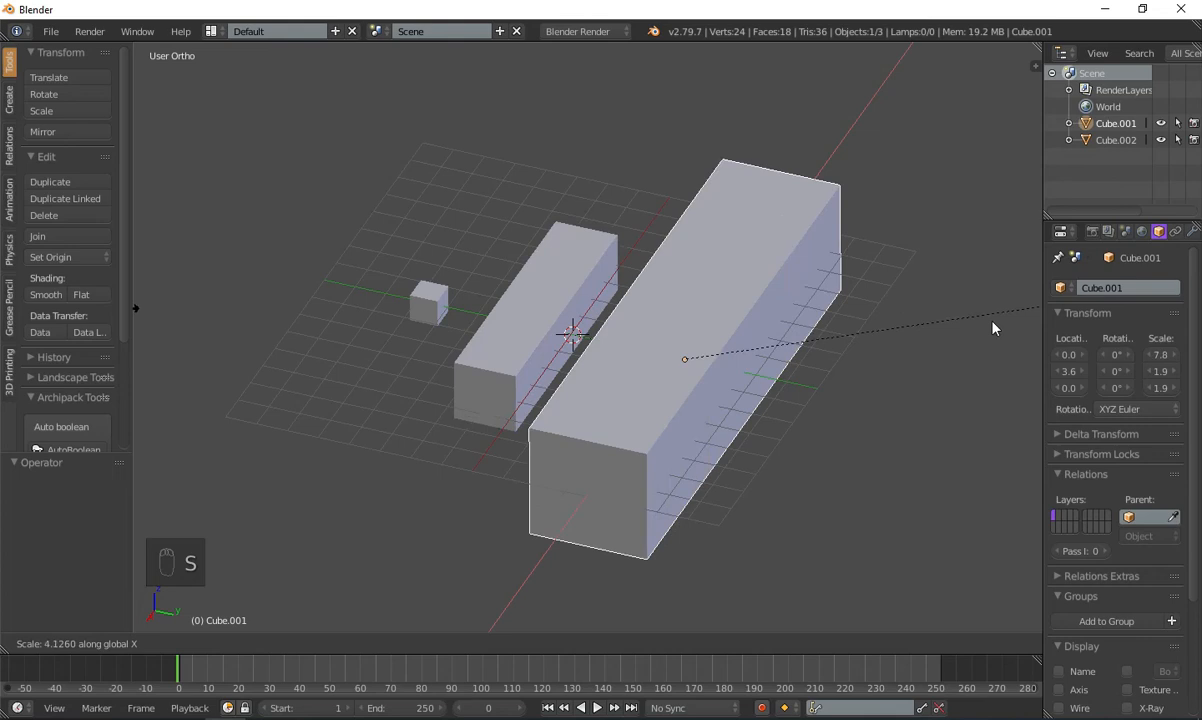
{"action": "key", "text": "z"}
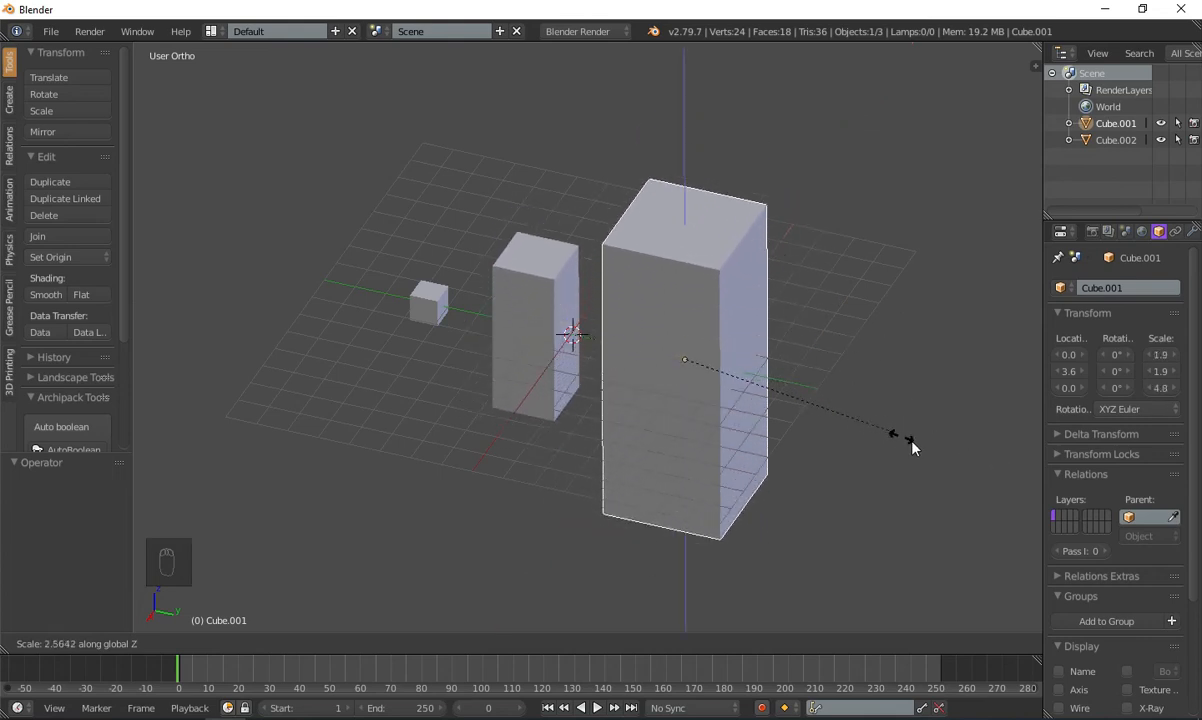
{"action": "key", "text": "y"}
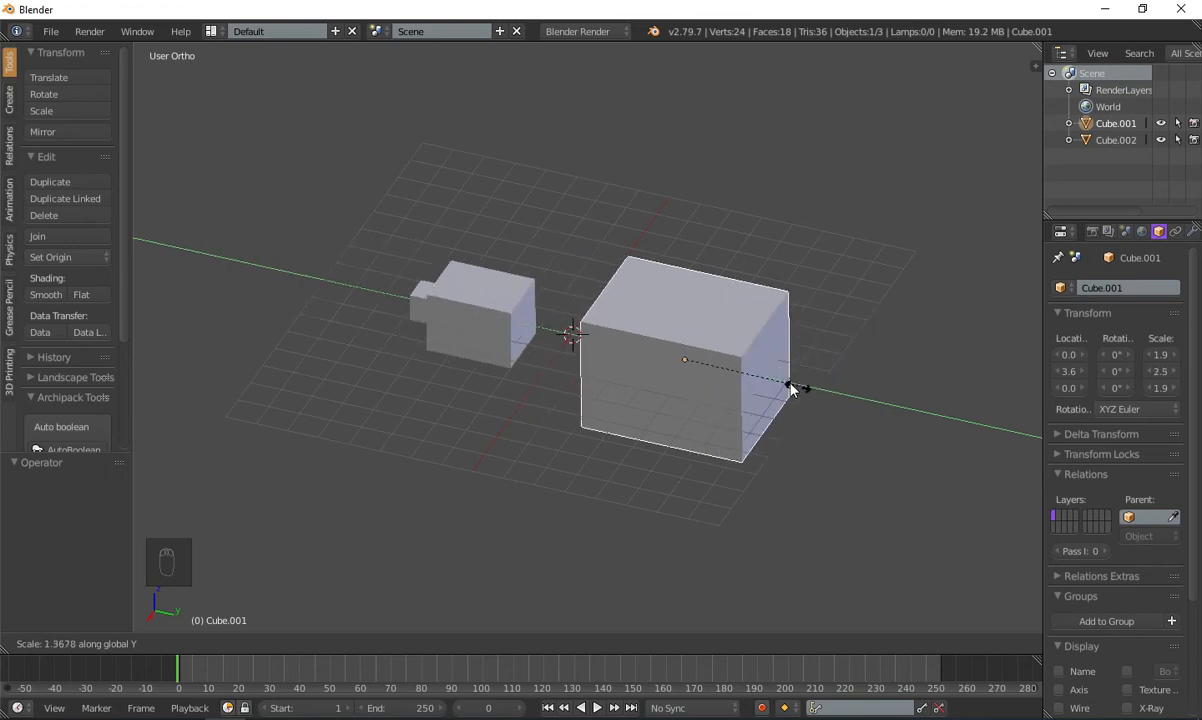
{"action": "key", "text": "Escape"}
{"action": "middle_click_drag", "start_coordinate": [567, 398], "coordinate": [555, 362]}
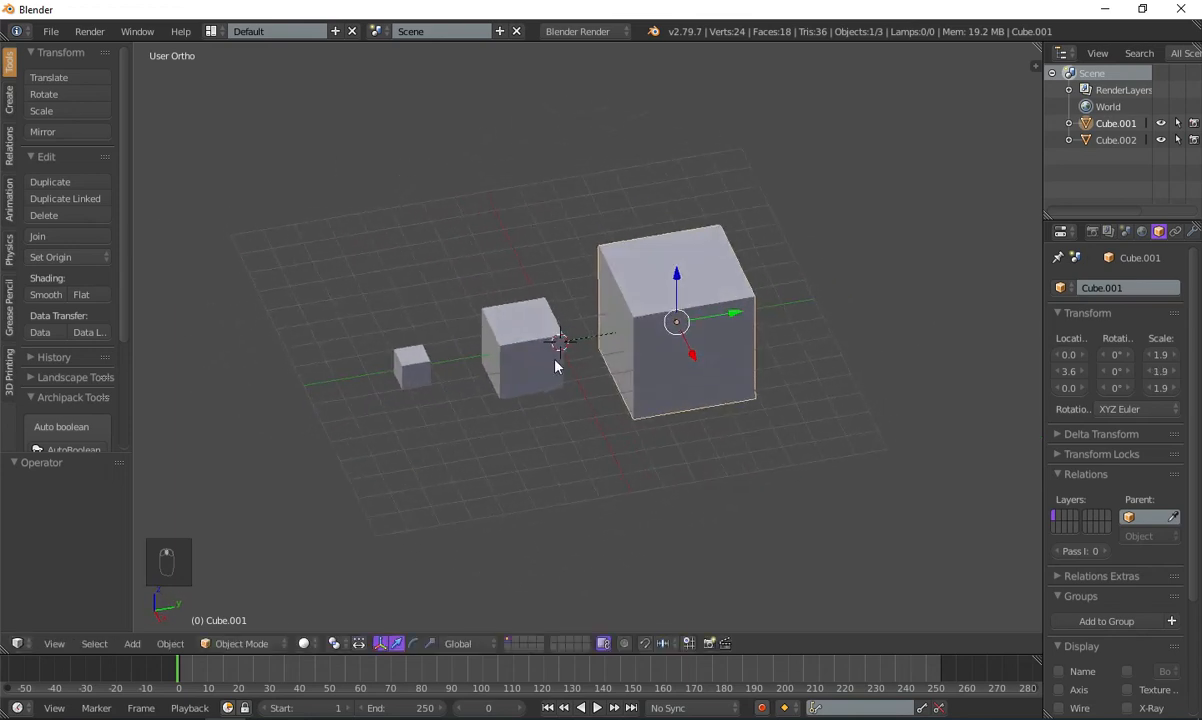
- Select the child cube and try scaling, moving and rotating it independently of its parent
{"action": "right_click", "coordinate": [550, 362]}
{"action": "scroll", "coordinate": [650, 440], "scroll_direction": "up", "scroll_amount": 3}
{"action": "key", "text": "s"}
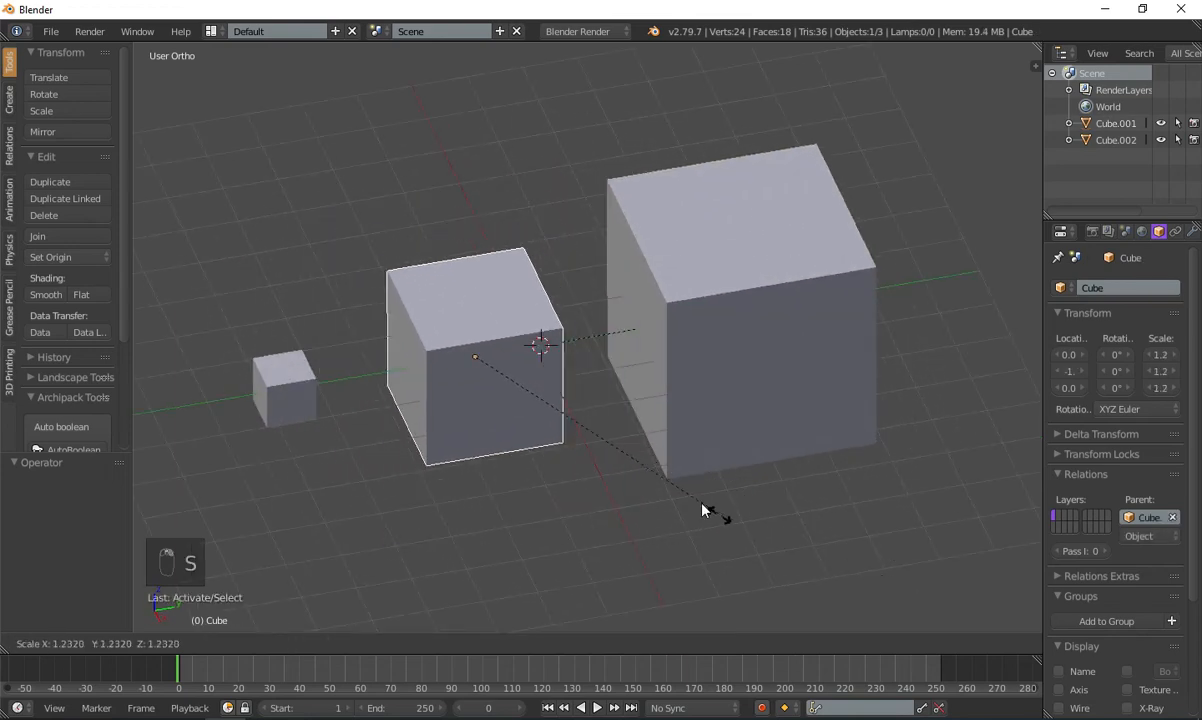
{"action": "right_click", "coordinate": [765, 491]}
{"action": "key", "text": "g"}
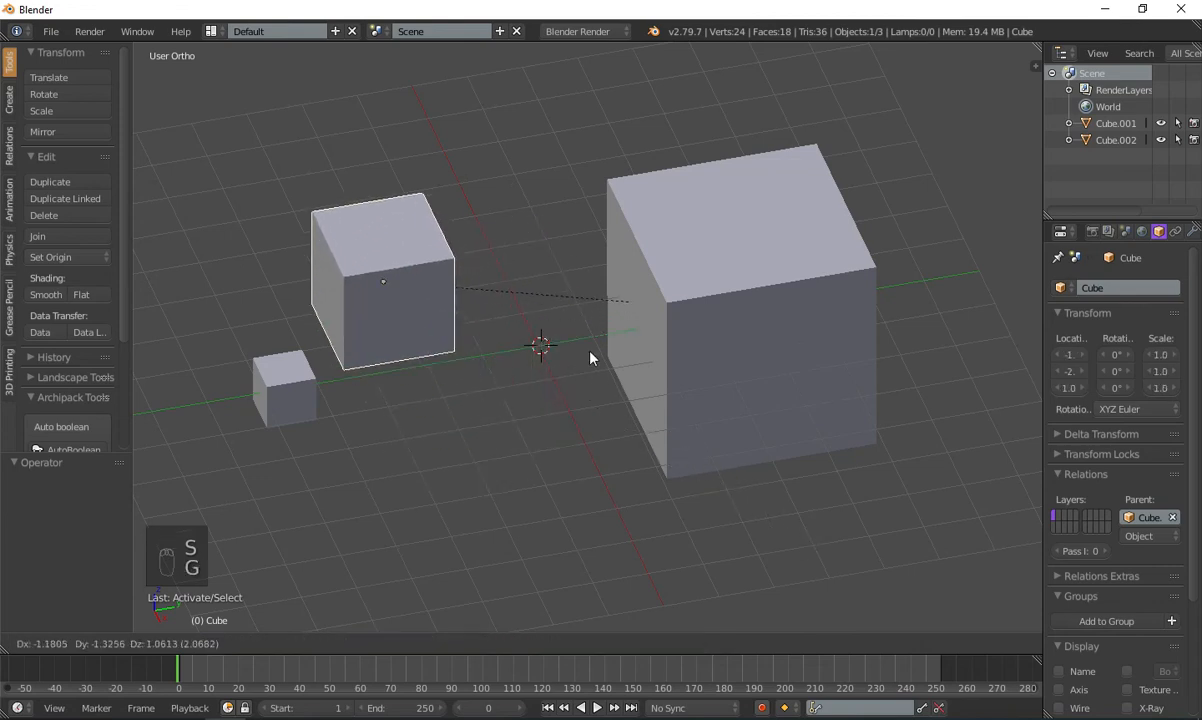
{"action": "left_click", "coordinate": [600, 262]}
{"action": "key", "text": "r"}
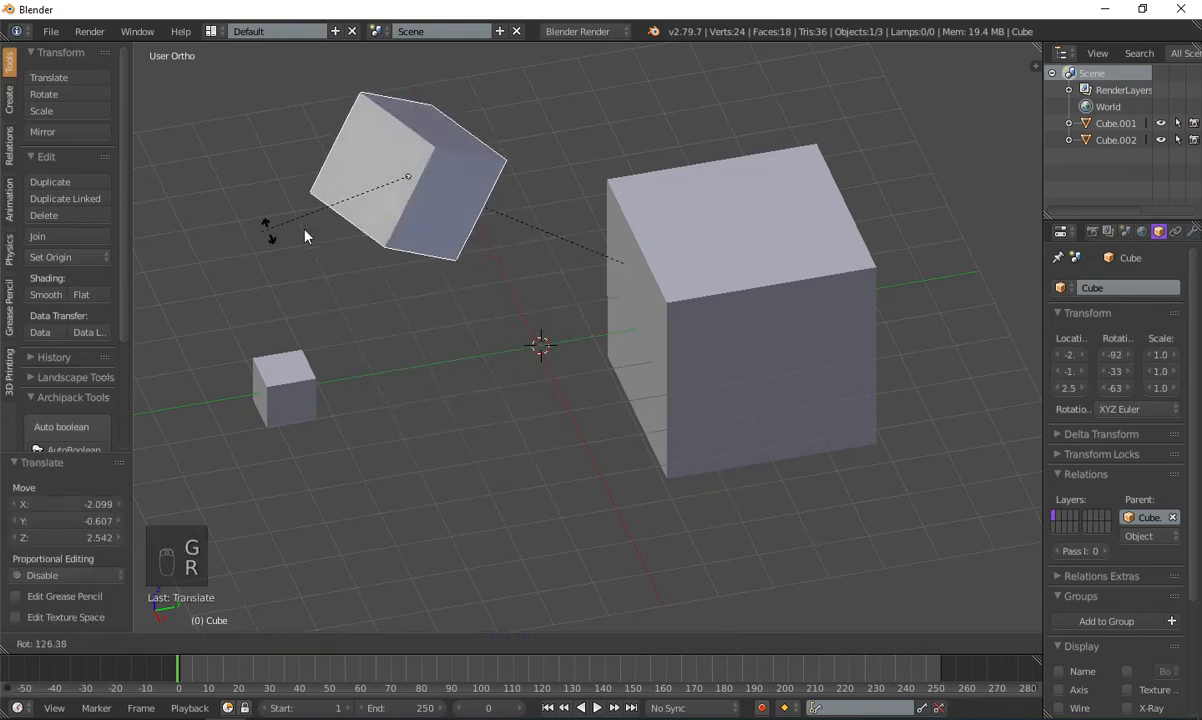
{"action": "left_click", "coordinate": [445, 265]}
- Scale the parent Cube.001 up to about 2.2 with its child and shift it along Y to about 4.9
{"action": "middle_click_drag", "start_coordinate": [802, 316], "coordinate": [652, 361]}
{"action": "right_click", "coordinate": [660, 370]}
{"action": "key", "text": "s"}
{"action": "left_click", "coordinate": [648, 392]}
{"action": "key", "text": "a"}
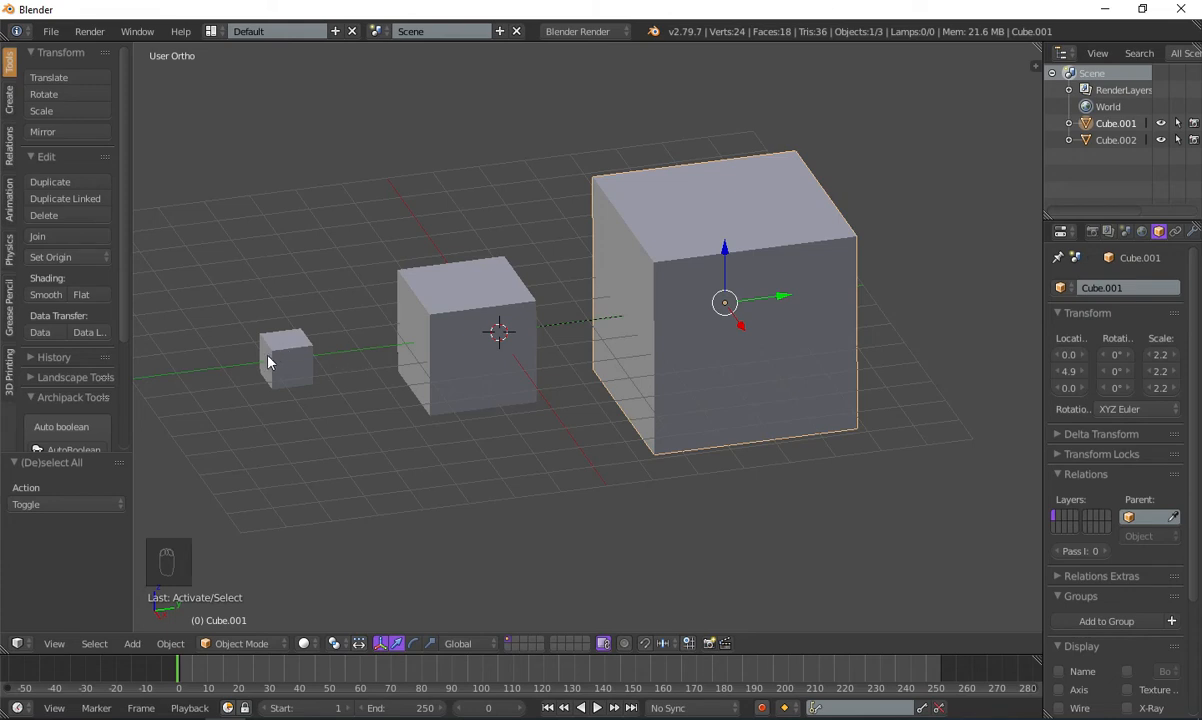
- Select the child cube and the parent Cube.001 alternately, ending with only the small Cube.002 selected
{"action": "right_click", "coordinate": [411, 285]}
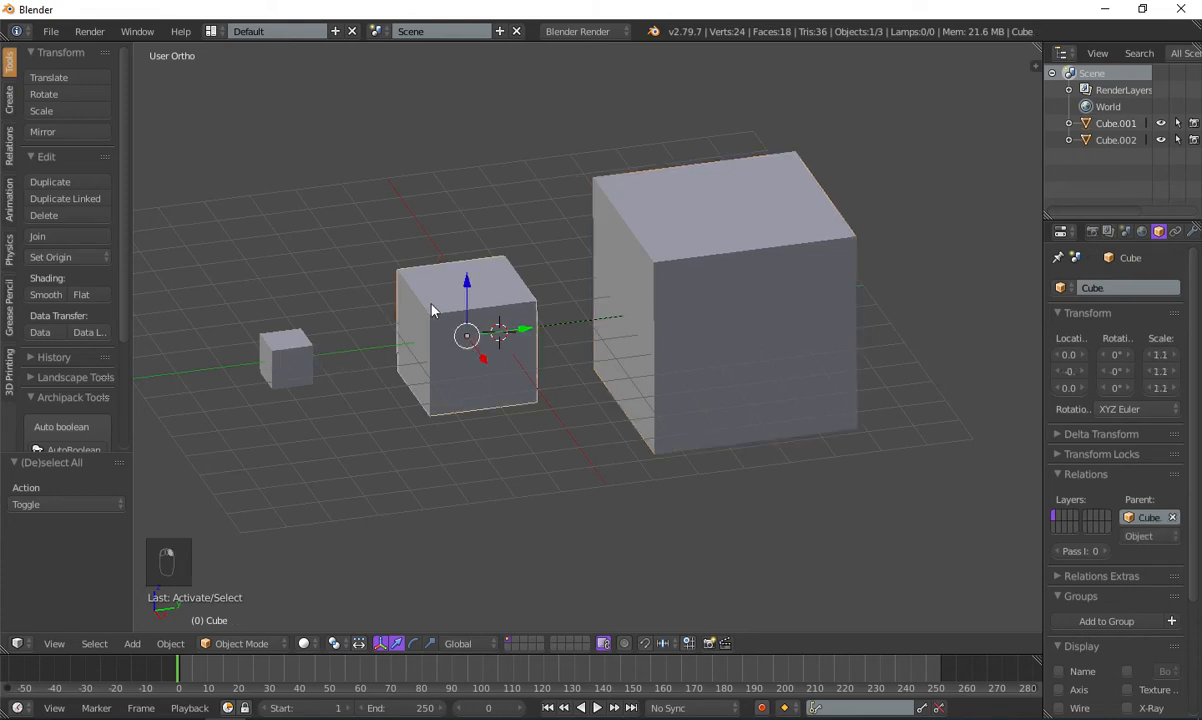
{"action": "right_click", "coordinate": [687, 322]}
{"action": "right_click", "coordinate": [482, 352]}
{"action": "right_click", "coordinate": [657, 316]}
{"action": "right_click", "coordinate": [318, 361]}
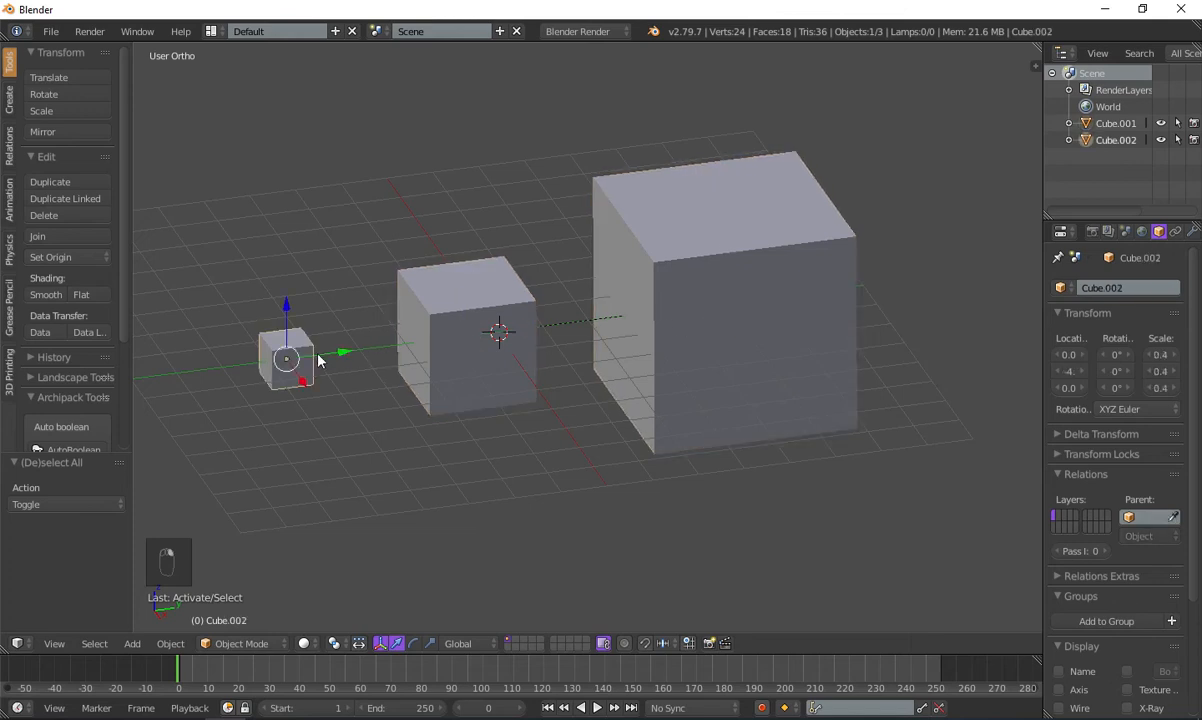
- Parent the small Cube.002 to the large Cube.001 using the Object option
{"action": "right_click", "coordinate": [687, 298], "text": "shift"}
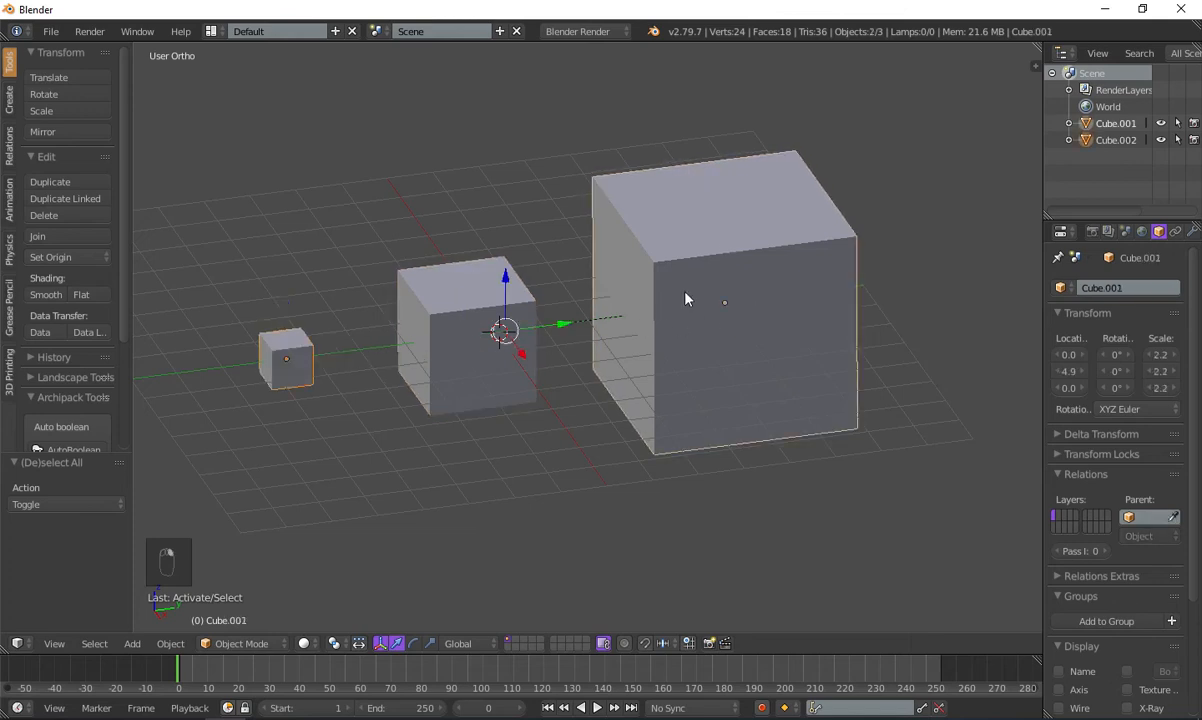
{"action": "key", "text": "ctrl+p"}
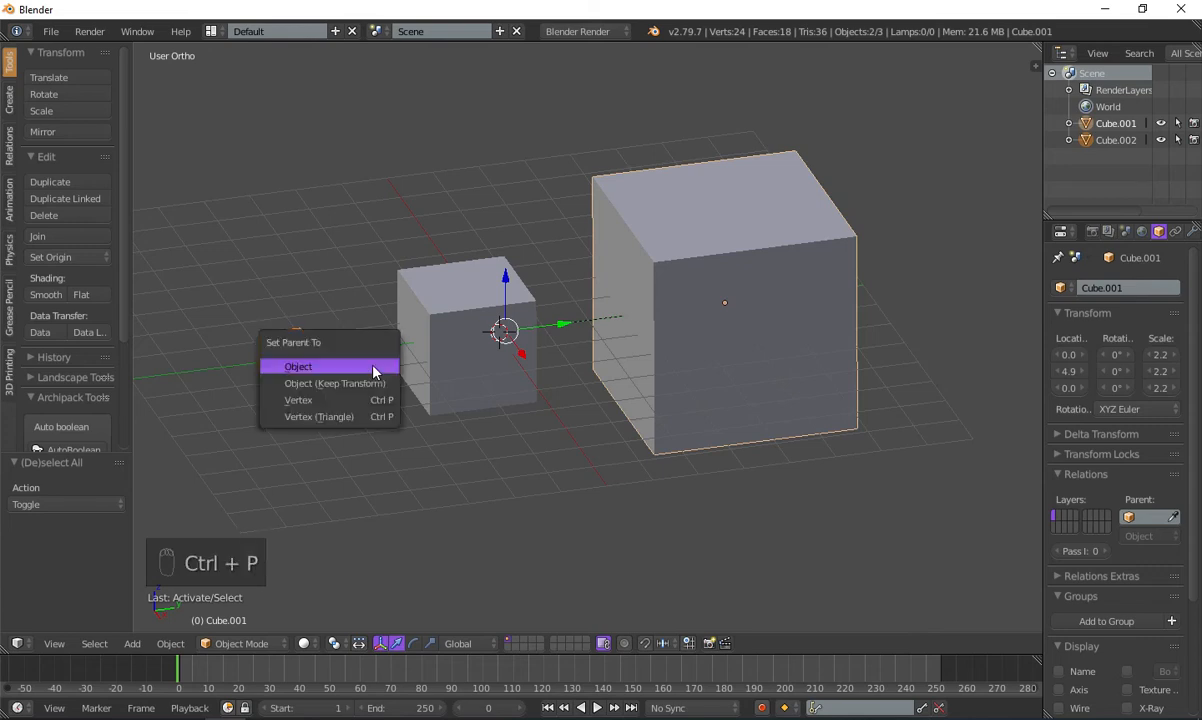
{"action": "left_click", "coordinate": [345, 362]}
{"action": "middle_click_drag", "start_coordinate": [343, 357], "coordinate": [325, 330]}
- Scale the parent Cube.001 down by a factor of about 0.926, and scale it up again with its children
{"action": "right_click", "coordinate": [748, 394]}
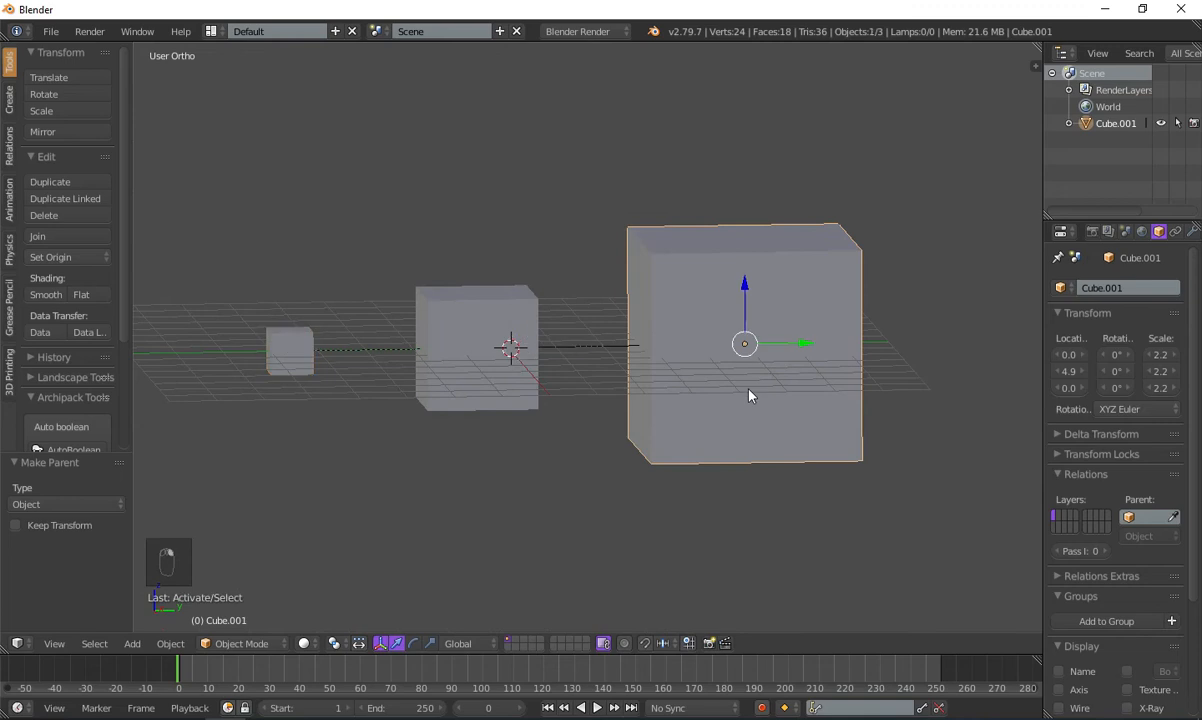
{"action": "key", "text": "s"}
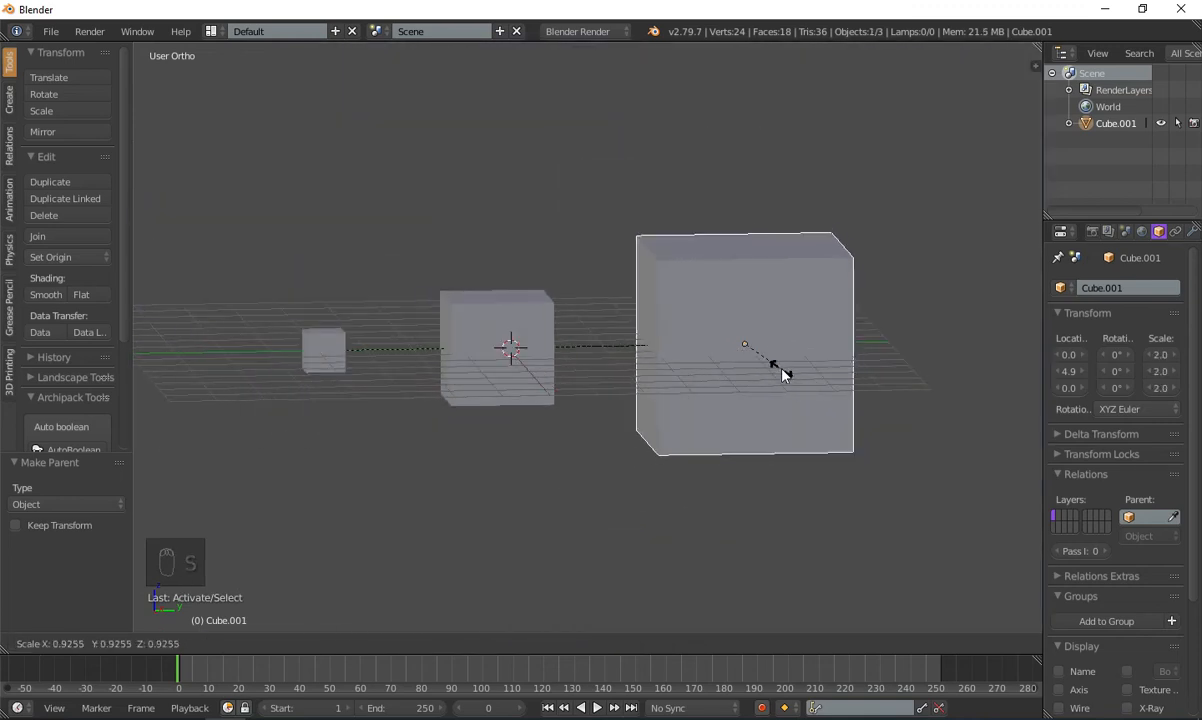
{"action": "left_click", "coordinate": [780, 368]}
{"action": "scroll", "coordinate": [779, 344], "scroll_direction": "down", "scroll_amount": 5}
{"action": "middle_click_drag", "start_coordinate": [778, 342], "coordinate": [790, 431]}
{"action": "key", "text": "s"}
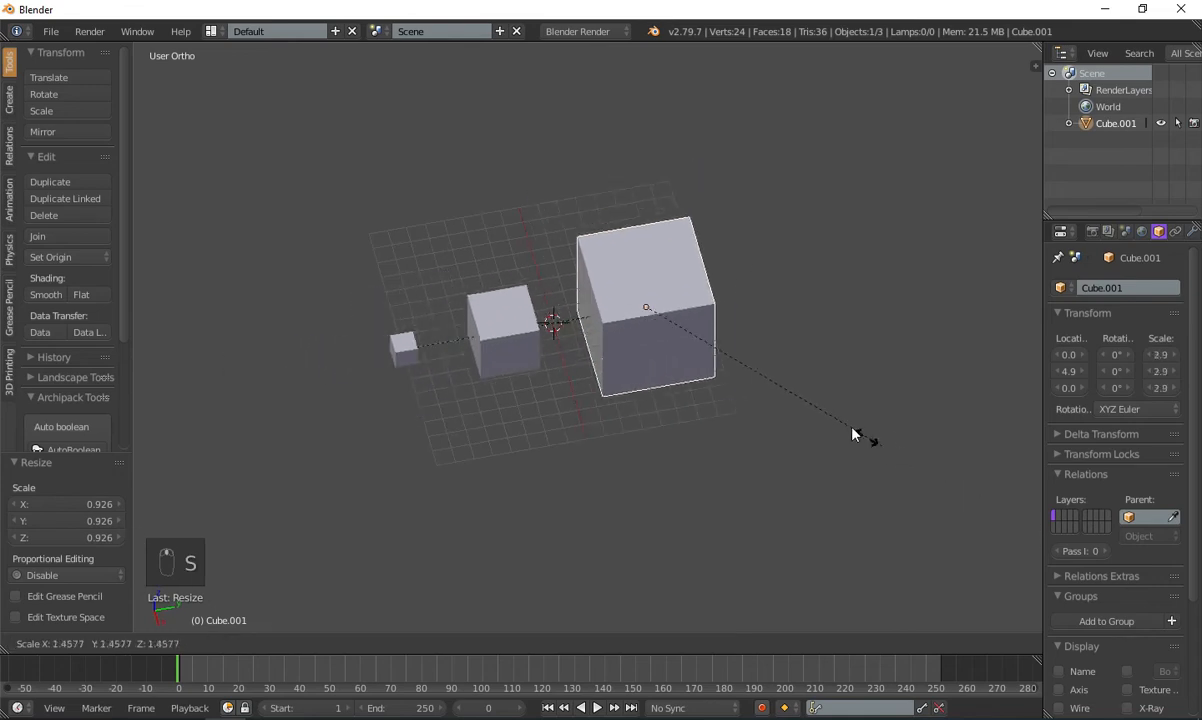
{"action": "left_click", "coordinate": [896, 429]}
- Undo the scalings of Cube.001 and the parenting of Cube.002 to it
{"action": "scroll", "coordinate": [562, 395], "scroll_direction": "up", "scroll_amount": 3}
{"action": "key", "text": "ctrl+z"}
{"action": "key", "text": "ctrl+z"}
{"action": "key", "text": "ctrl+z"}
{"action": "key", "text": "ctrl+z"}
{"action": "key", "text": "ctrl+z"}
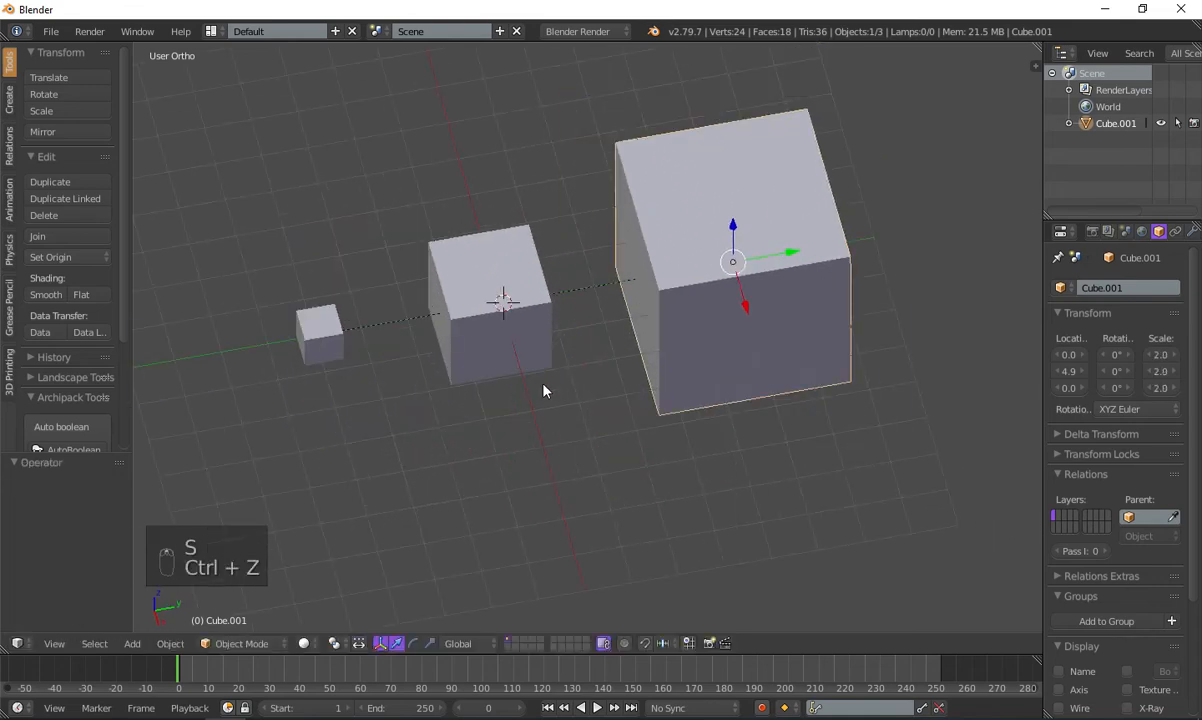
- Select the small Cube.002, add the middle cube as the active object, and parent Cube.002 to it with the Object option
{"action": "right_click", "coordinate": [509, 295]}
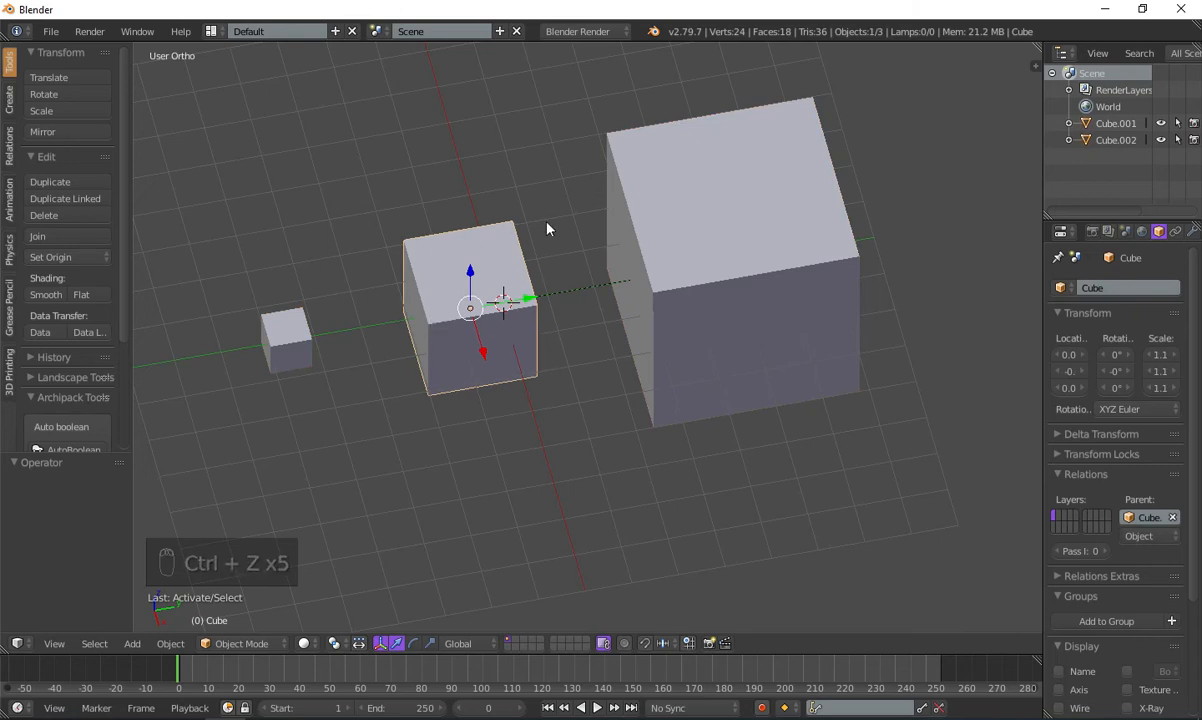
{"action": "right_click", "coordinate": [293, 338]}
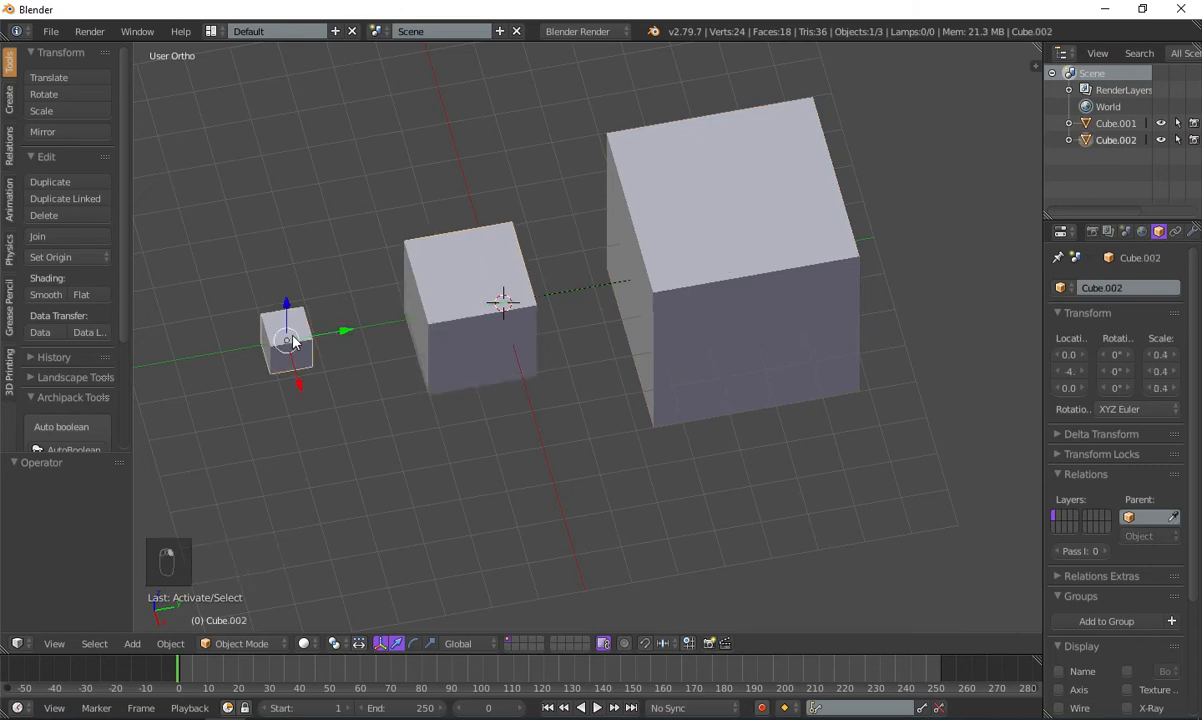
{"action": "scroll", "coordinate": [300, 400], "scroll_direction": "up", "scroll_amount": 5}
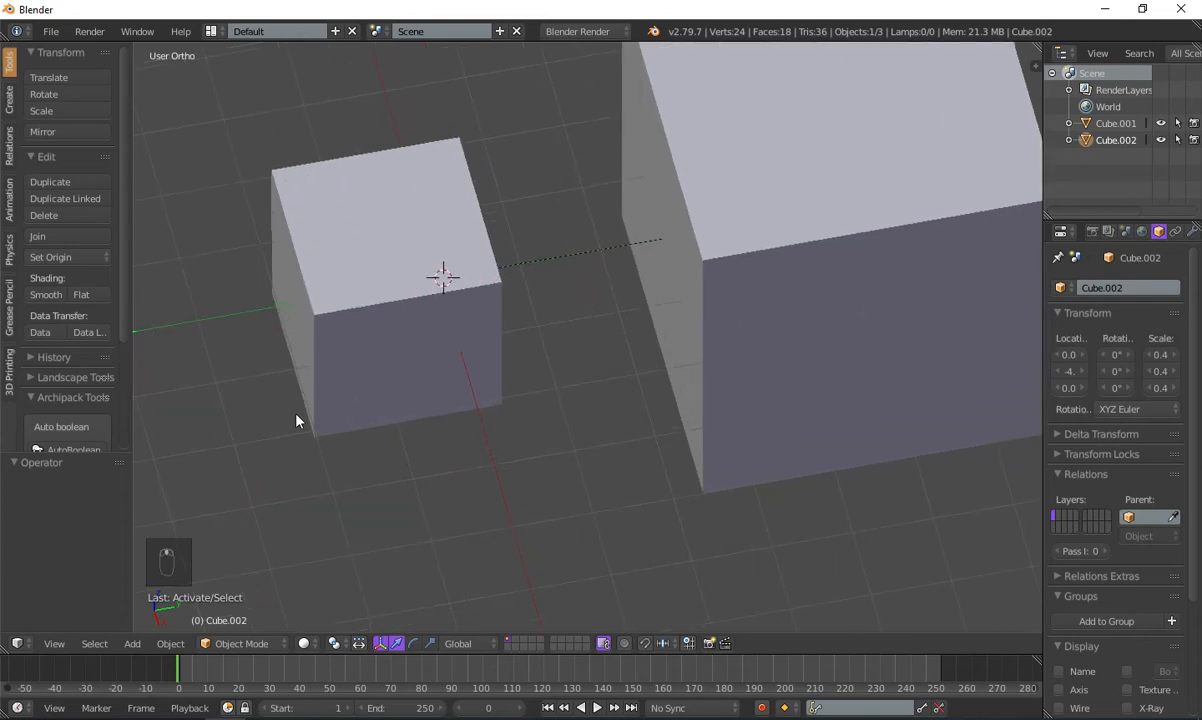
{"action": "scroll", "coordinate": [295, 410], "scroll_direction": "down", "scroll_amount": 3}
{"action": "right_click", "coordinate": [572, 290], "text": "shift"}
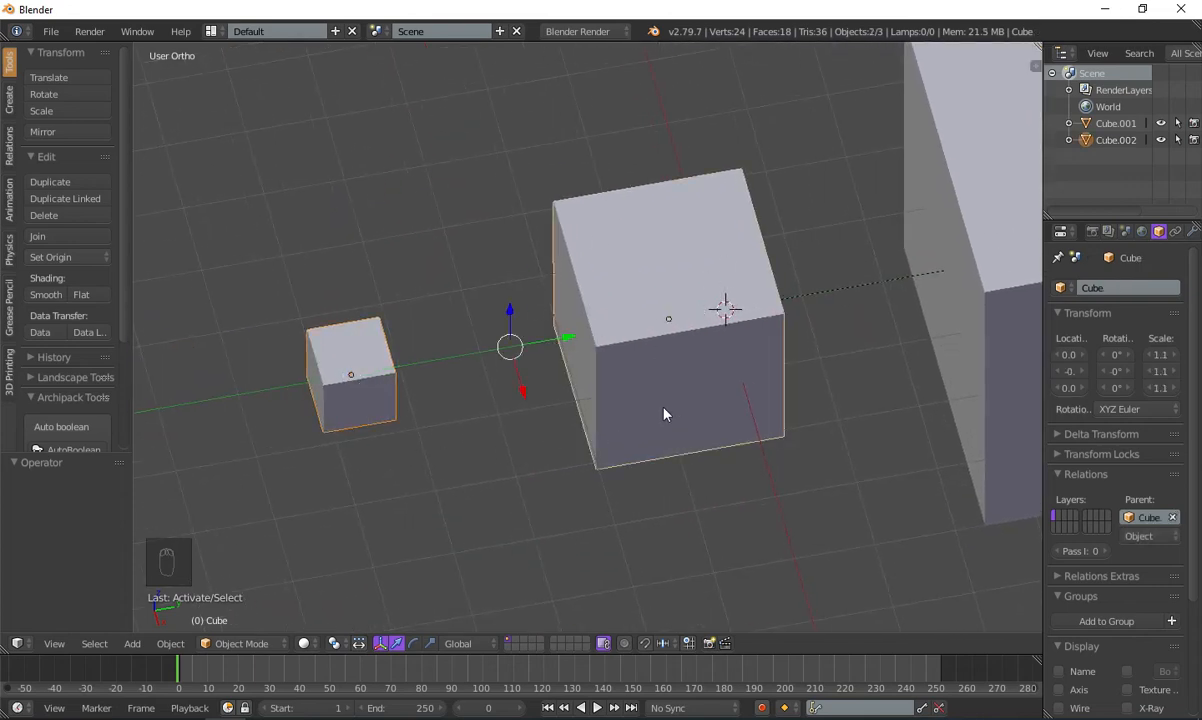
{"action": "key", "text": "ctrl+p"}
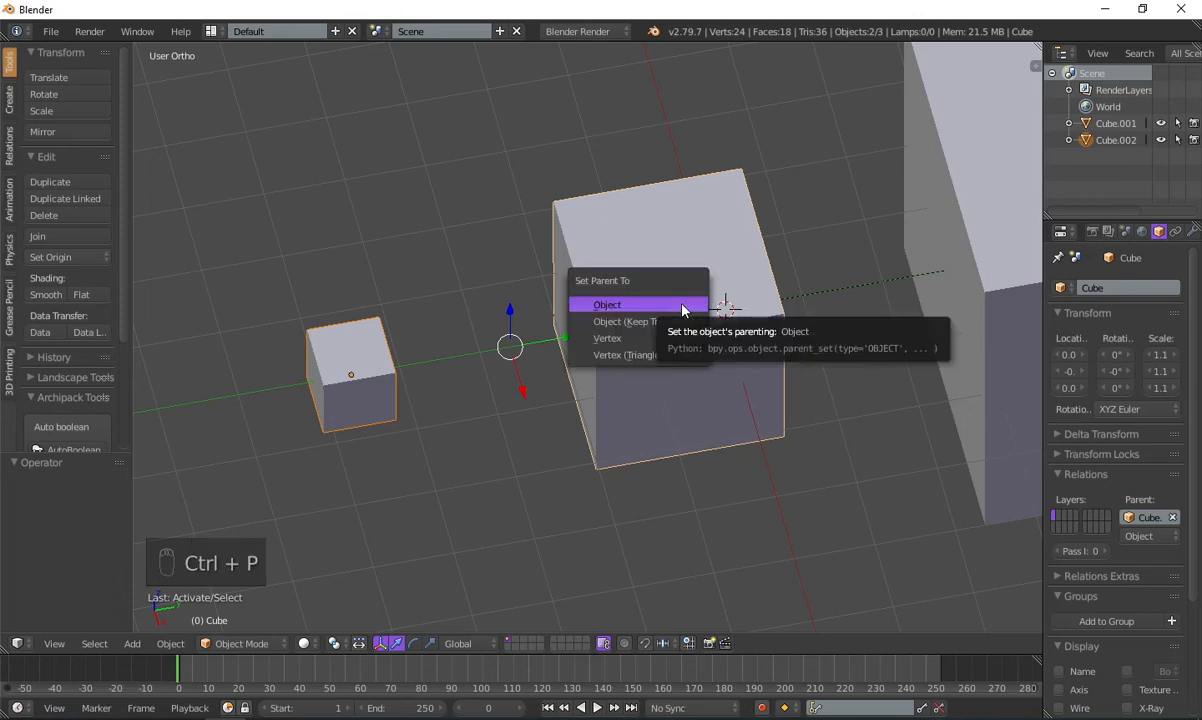
{"action": "left_click", "coordinate": [680, 304]}
- Try scaling the large Cube.001 and the middle cube in turn, cancelling the changes
{"action": "scroll", "coordinate": [652, 366], "scroll_direction": "down", "scroll_amount": 3}
{"action": "middle_click_drag", "start_coordinate": [553, 365], "coordinate": [760, 402]}
{"action": "right_click", "coordinate": [760, 402]}
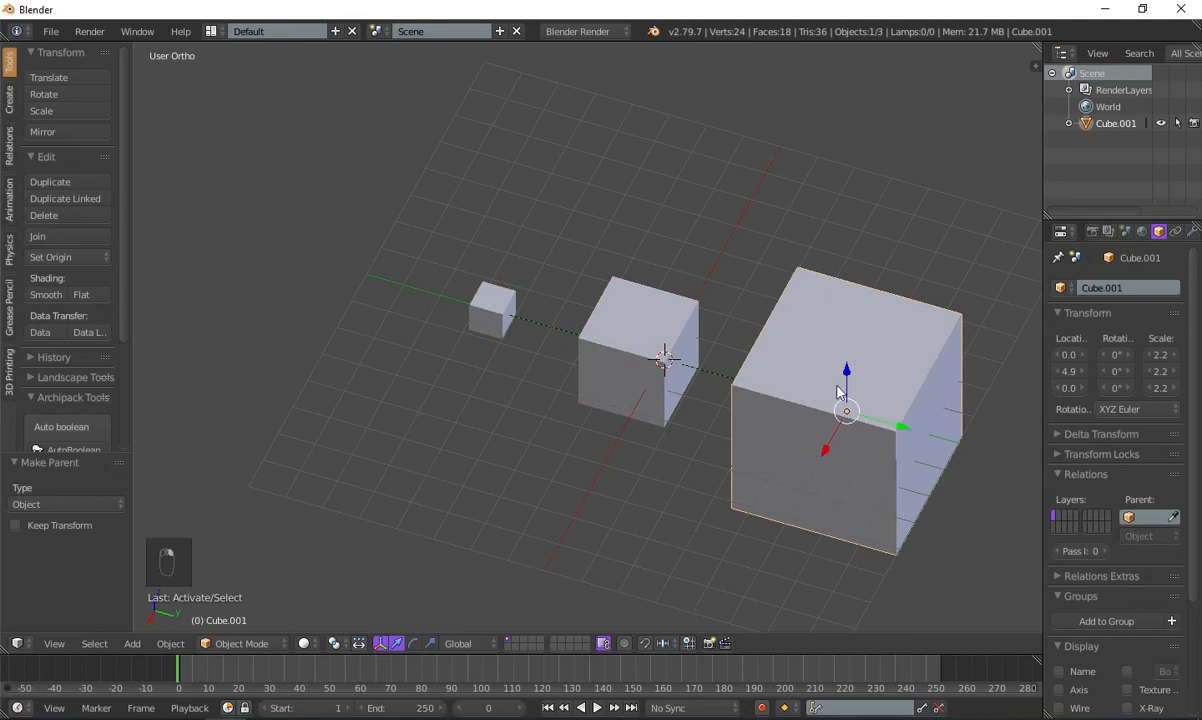
{"action": "key", "text": "s"}
{"action": "left_click", "coordinate": [848, 396]}
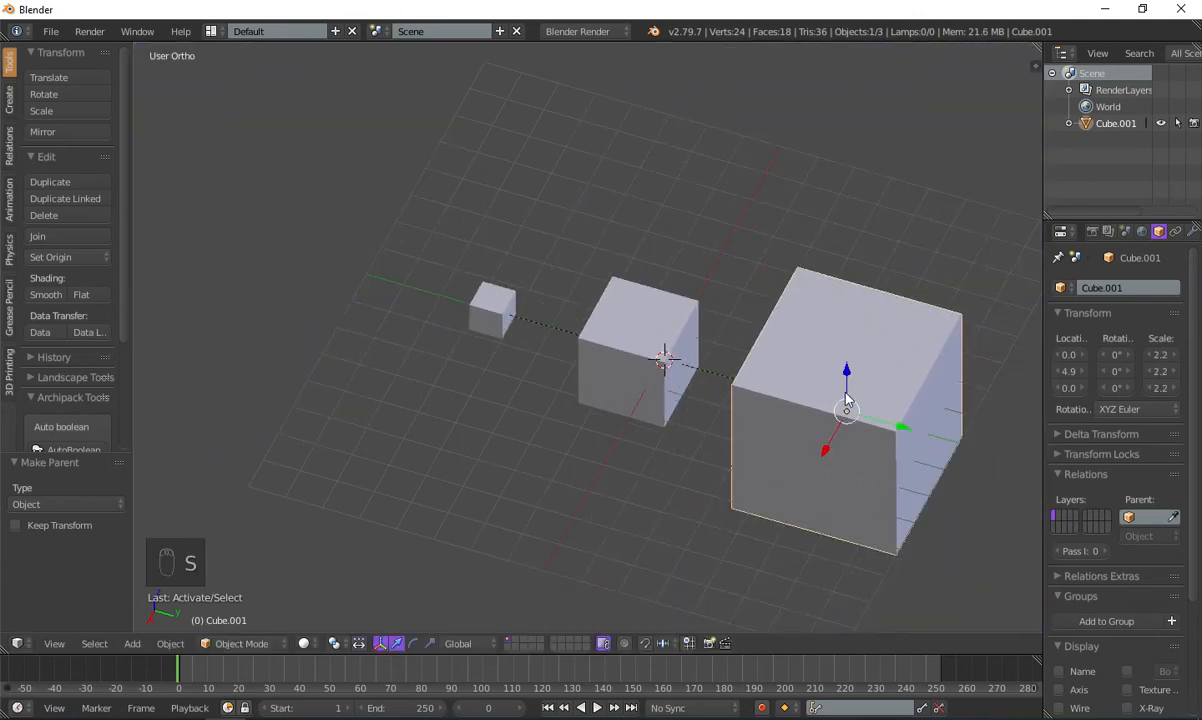
{"action": "right_click", "coordinate": [665, 384]}
{"action": "key", "text": "s"}
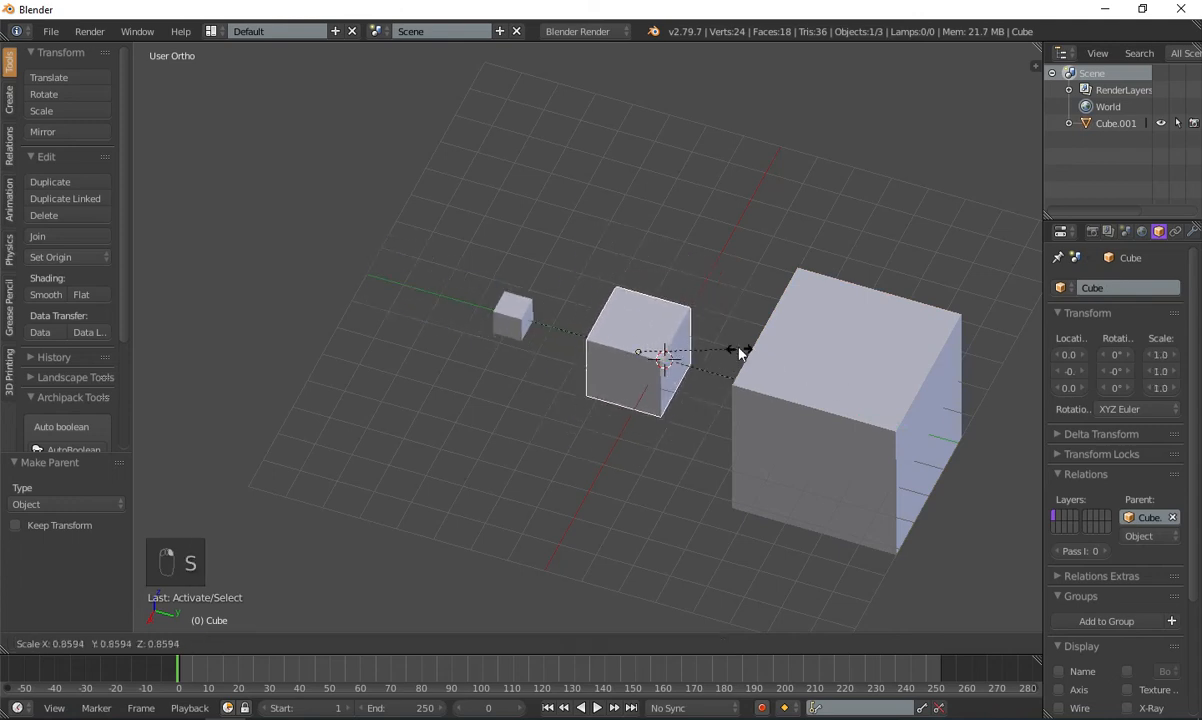
{"action": "right_click", "coordinate": [617, 330]}
- Select the large, middle and small cubes in turn, and try scaling the small cube on its own
{"action": "right_click", "coordinate": [874, 390]}
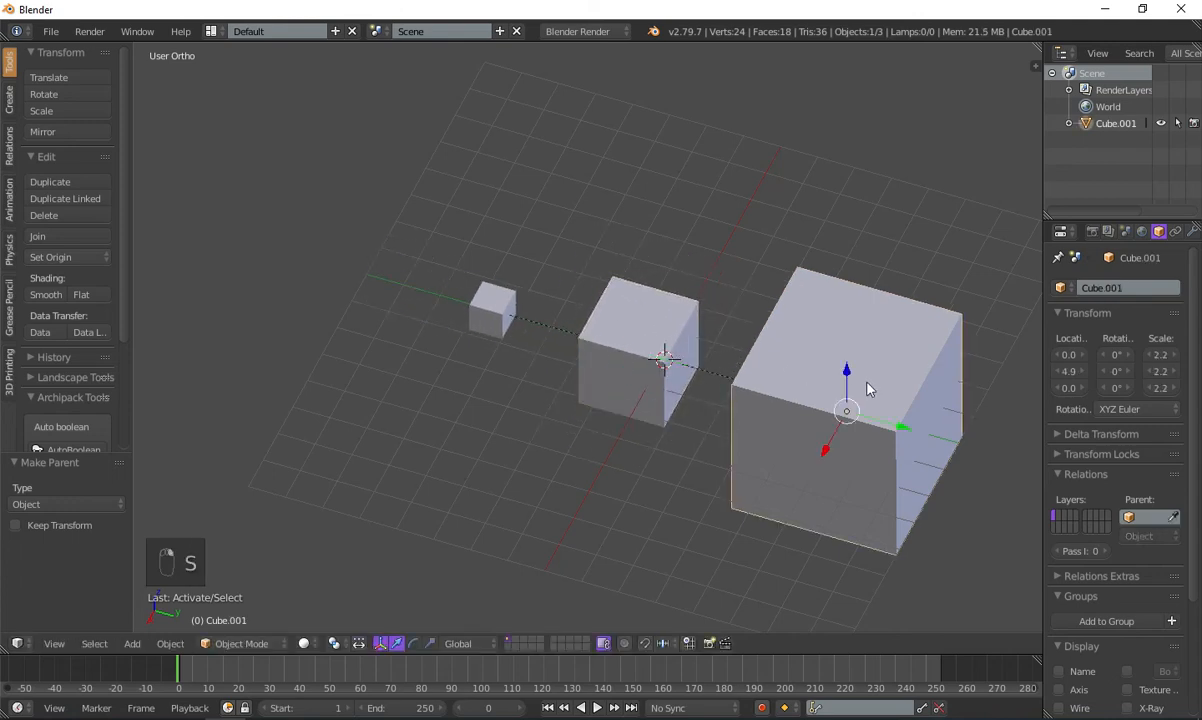
{"action": "right_click", "coordinate": [617, 345]}
{"action": "middle_click_drag", "start_coordinate": [563, 396], "coordinate": [710, 409], "text": "shift"}
{"action": "scroll", "coordinate": [710, 409], "scroll_direction": "up", "scroll_amount": 3}
{"action": "middle_click_drag", "start_coordinate": [805, 410], "coordinate": [718, 376], "text": "shift"}
{"action": "right_click", "coordinate": [513, 332]}
{"action": "key", "text": "s"}
{"action": "right_click", "coordinate": [670, 357]}
- Try moving and scaling the top parent Cube.001 together with its whole chain of children, cancelling both transforms
{"action": "scroll", "coordinate": [670, 357], "scroll_direction": "down", "scroll_amount": 4}
{"action": "right_click", "coordinate": [916, 432]}
{"action": "key", "text": "g"}
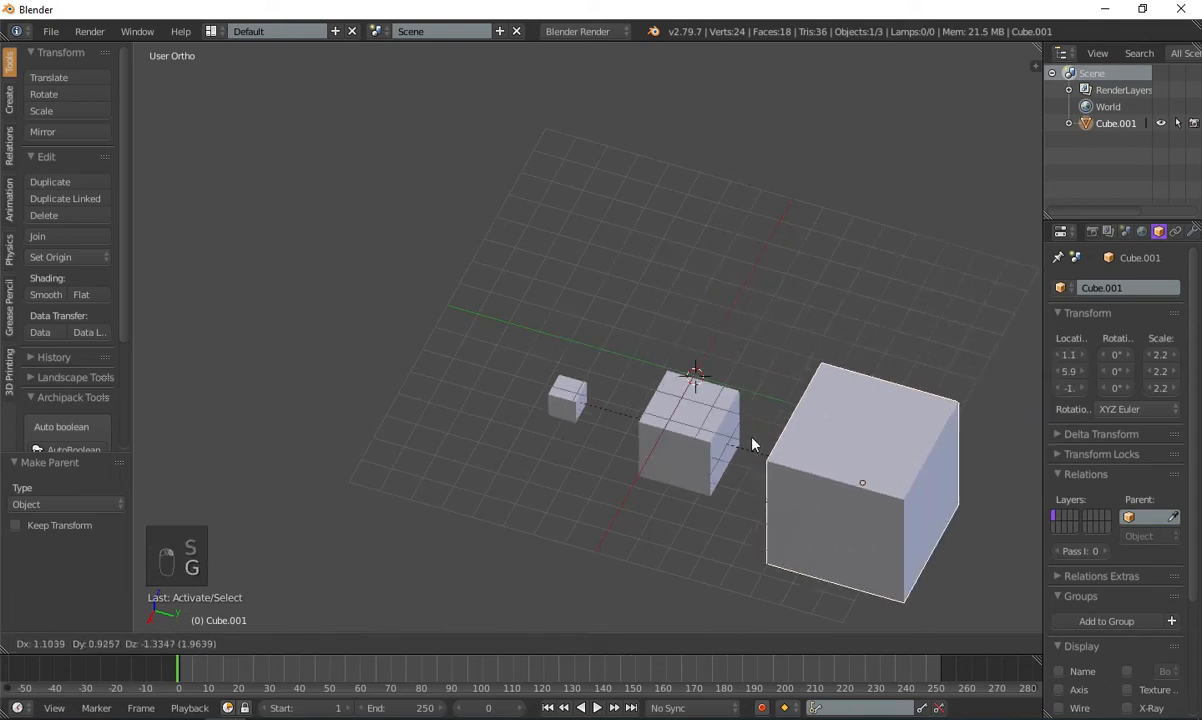
{"action": "right_click", "coordinate": [952, 482]}
{"action": "key", "text": "s"}
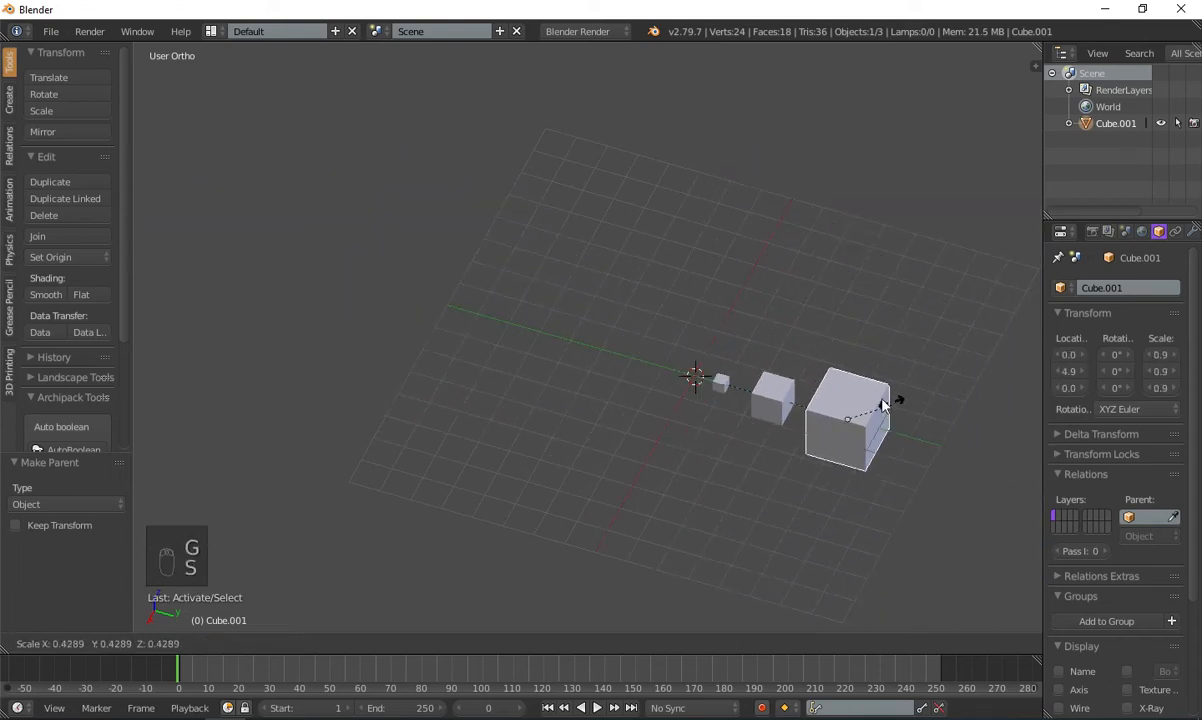
{"action": "right_click", "coordinate": [878, 390]}
- Scale the middle cube and its small child up by a factor of about 1.22
{"action": "right_click", "coordinate": [680, 395]}
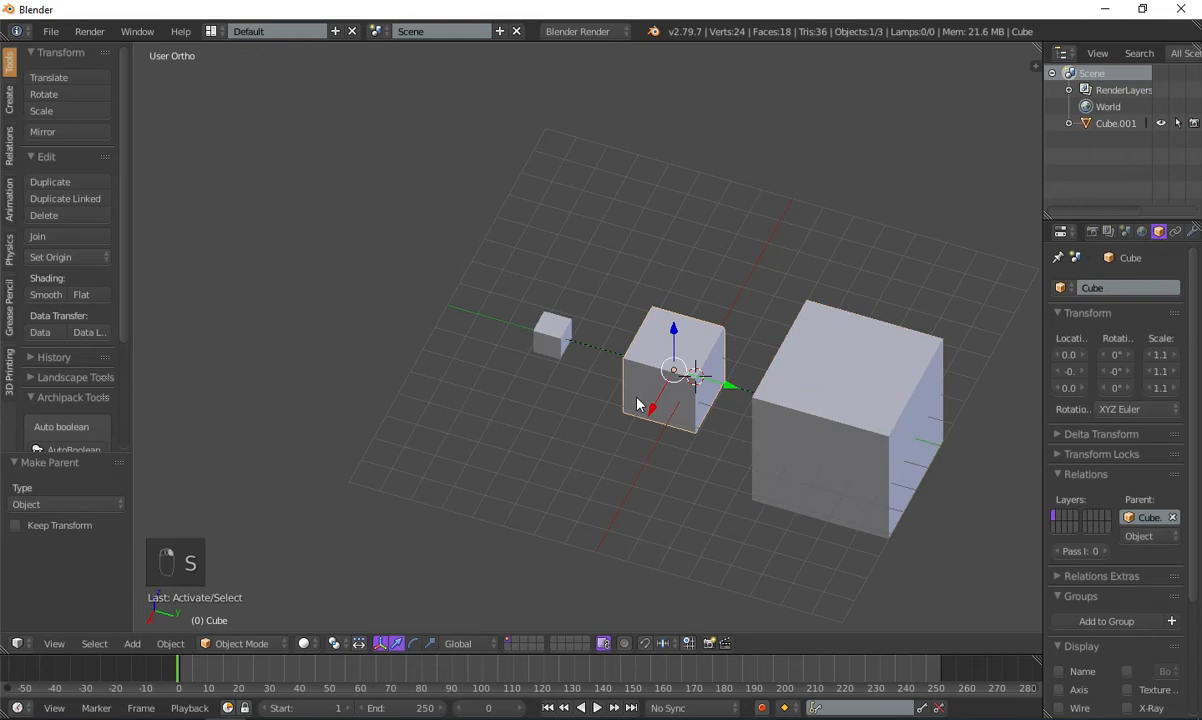
{"action": "key", "text": "s"}
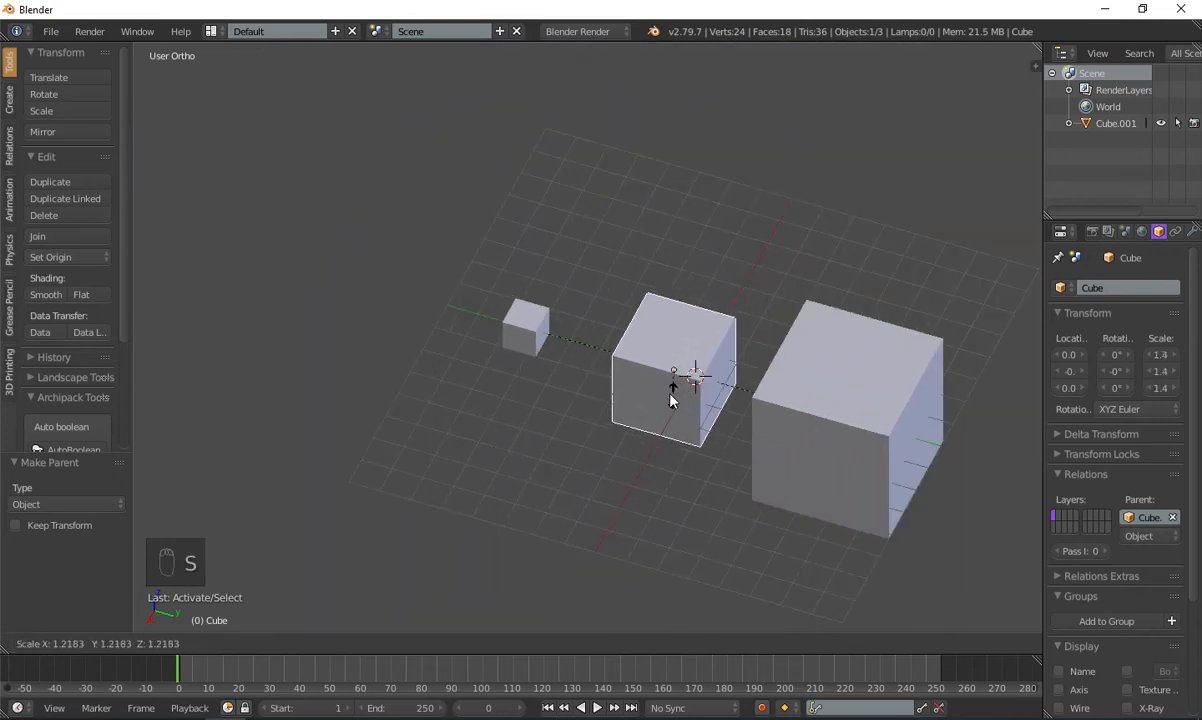
{"action": "left_click", "coordinate": [670, 400]}
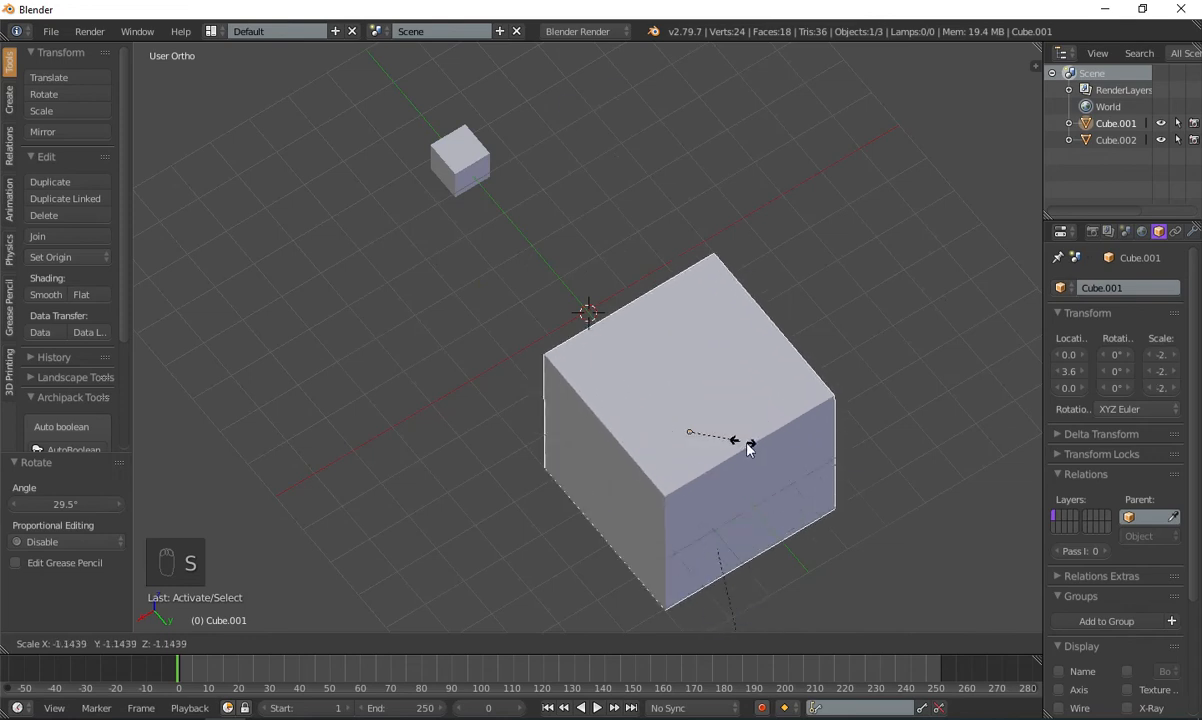
- End the scaling of Cube.001 and undo the recent transforms, including the rotation of the middle cube
{"action": "left_click", "coordinate": [588, 423]}
{"action": "key", "text": "ctrl+z"}
{"action": "key", "text": "ctrl+z"}
{"action": "key", "text": "ctrl+z"}
{"action": "key", "text": "ctrl+z"}
{"action": "key", "text": "ctrl+z"}
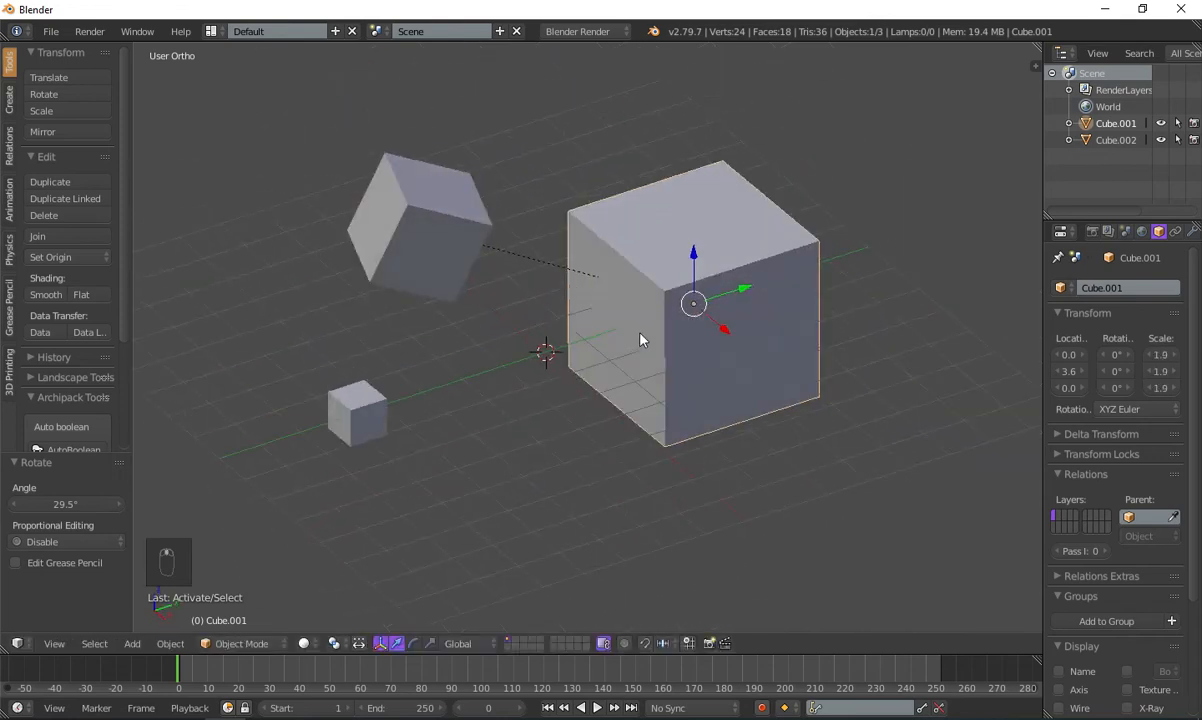
- Move the middle cube along Y into Cube.001, and the small Cube.002 about 4.36 along Y into the middle cube
{"action": "middle_click_drag", "start_coordinate": [687, 383], "coordinate": [545, 370]}
{"action": "right_click", "coordinate": [530, 365]}
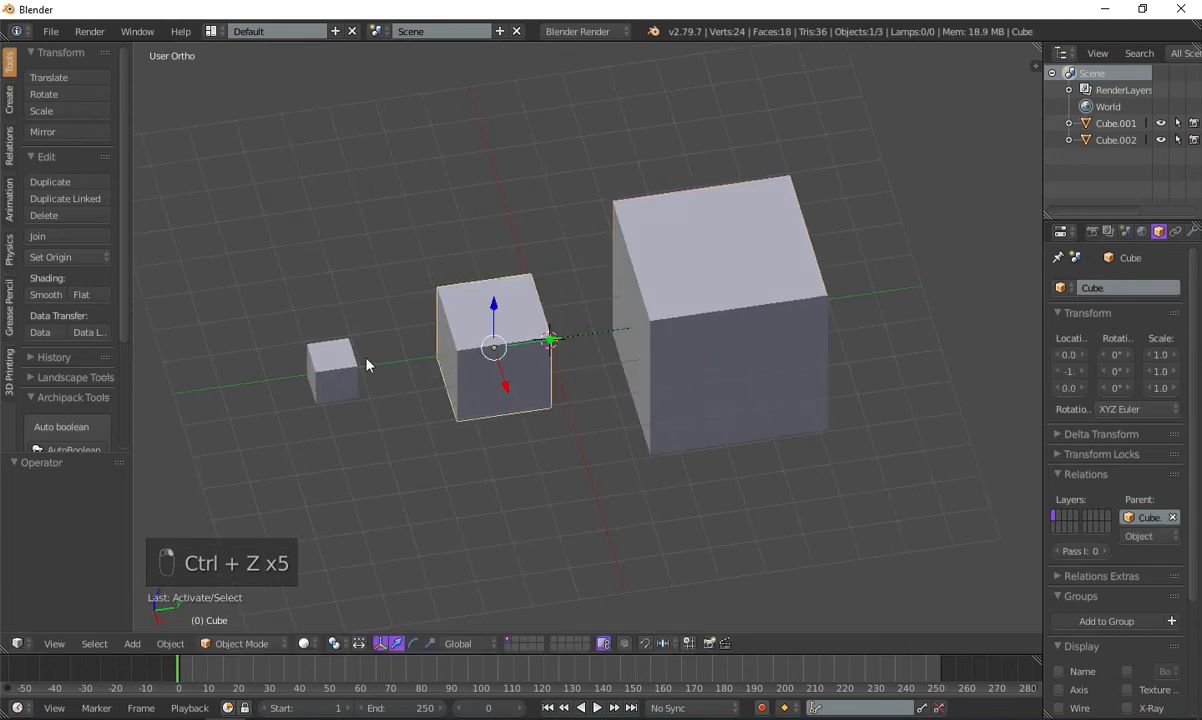
{"action": "middle_click_drag", "start_coordinate": [722, 376], "coordinate": [789, 354]}
{"action": "right_click", "coordinate": [368, 458]}
{"action": "right_click", "coordinate": [517, 380]}
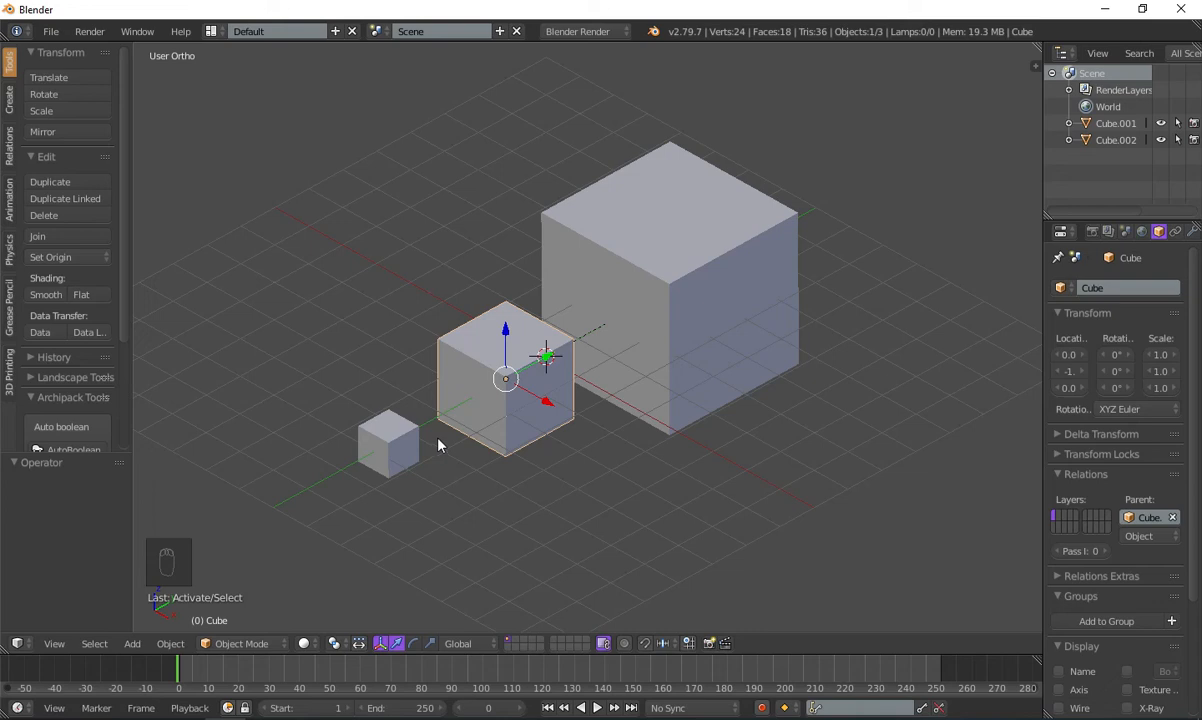
{"action": "left_click_drag", "start_coordinate": [547, 355], "coordinate": [614, 333]}
{"action": "right_click", "coordinate": [388, 443]}
{"action": "left_click_drag", "start_coordinate": [428, 414], "coordinate": [570, 347]}
- Join the two smaller cubes into the large Cube.001, and undo the join
{"action": "right_click", "coordinate": [605, 328], "text": "shift"}
{"action": "right_click", "coordinate": [680, 278], "text": "shift"}
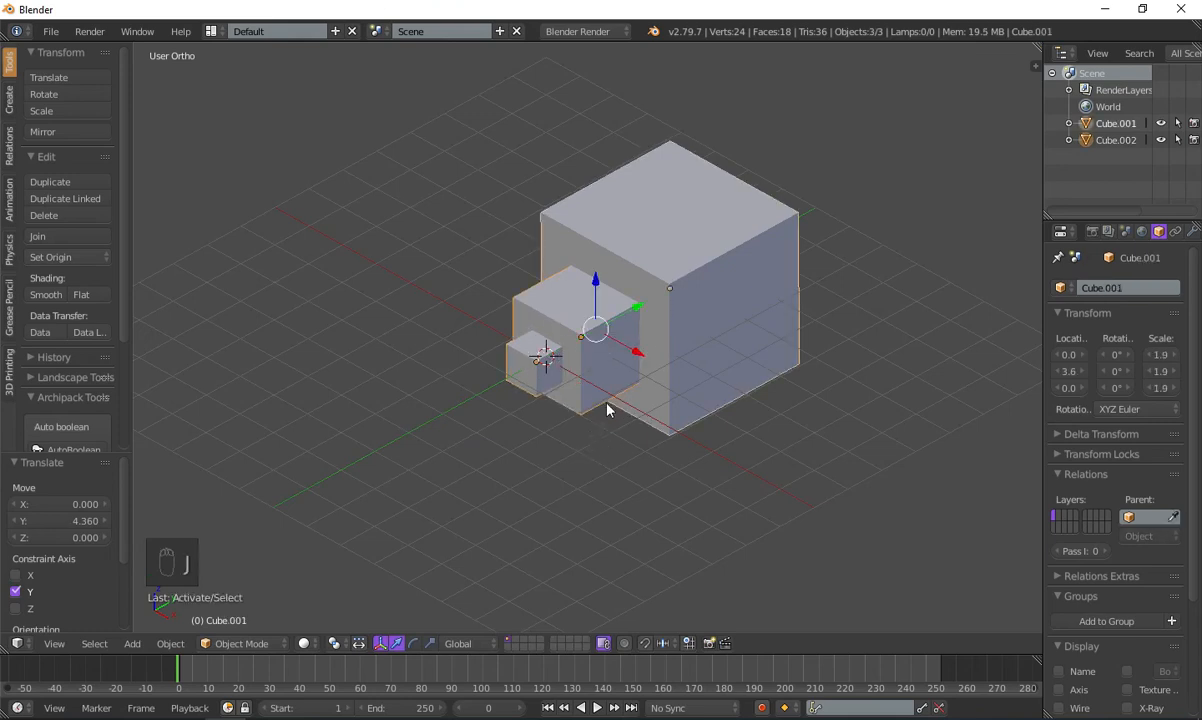
{"action": "key", "text": "ctrl+j"}
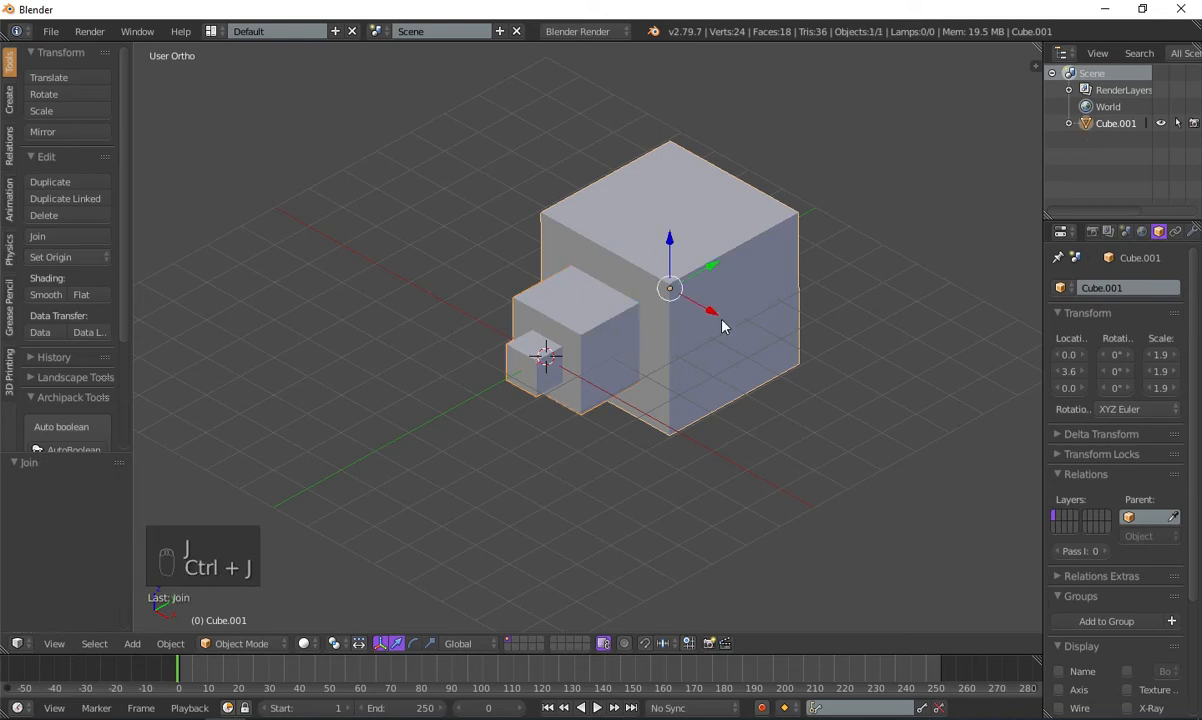
{"action": "middle_click_drag", "start_coordinate": [706, 397], "coordinate": [671, 429]}
{"action": "key", "text": "ctrl+z"}
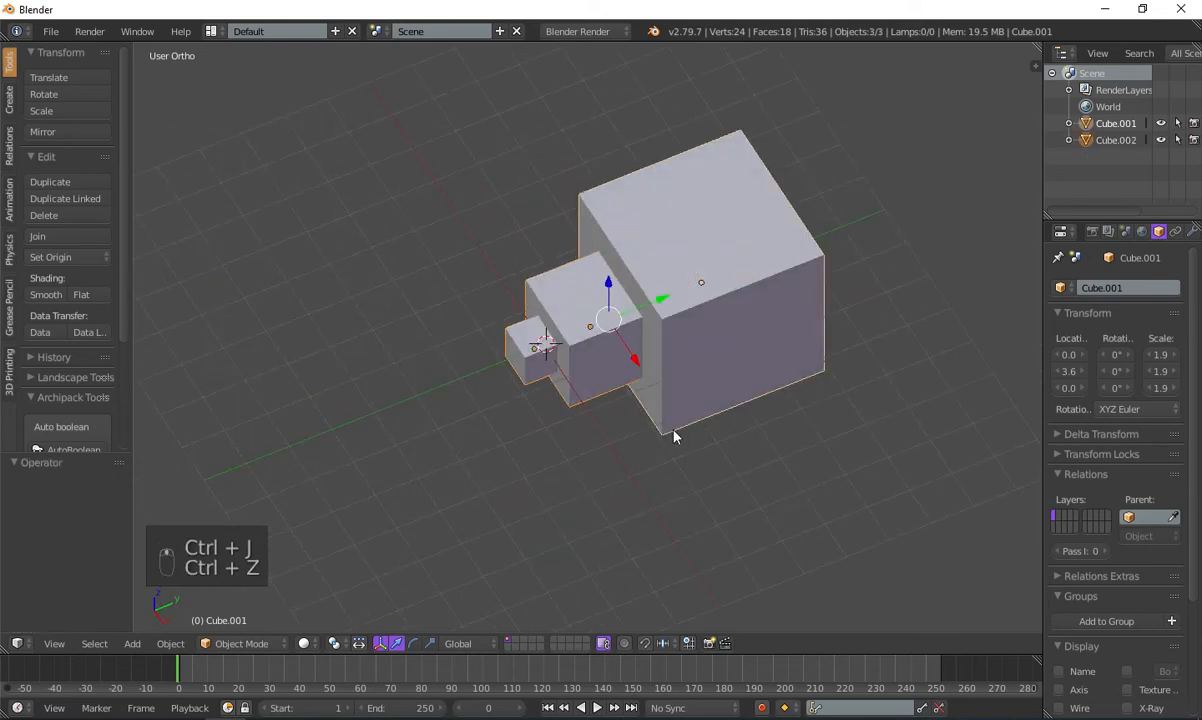
- Join all three selected cubes into a single object with Cube.001 active, and inspect it from several angles
{"action": "right_click", "coordinate": [566, 270], "text": "shift"}
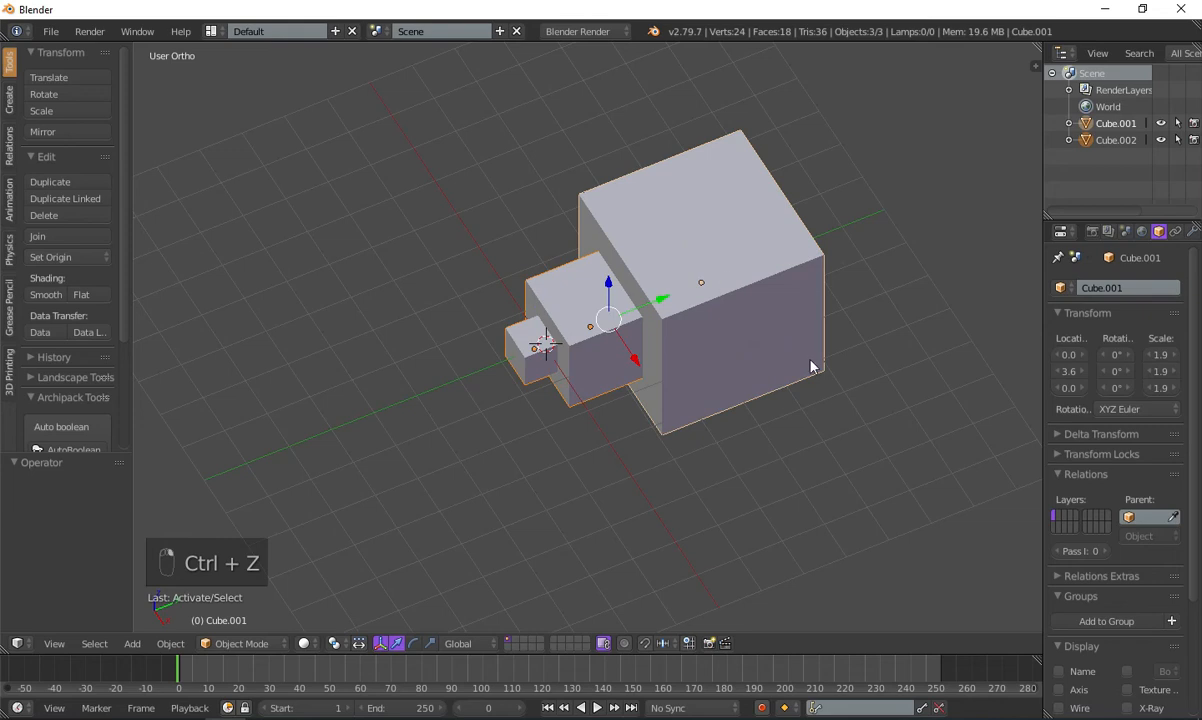
{"action": "middle_click_drag", "start_coordinate": [778, 376], "coordinate": [775, 333]}
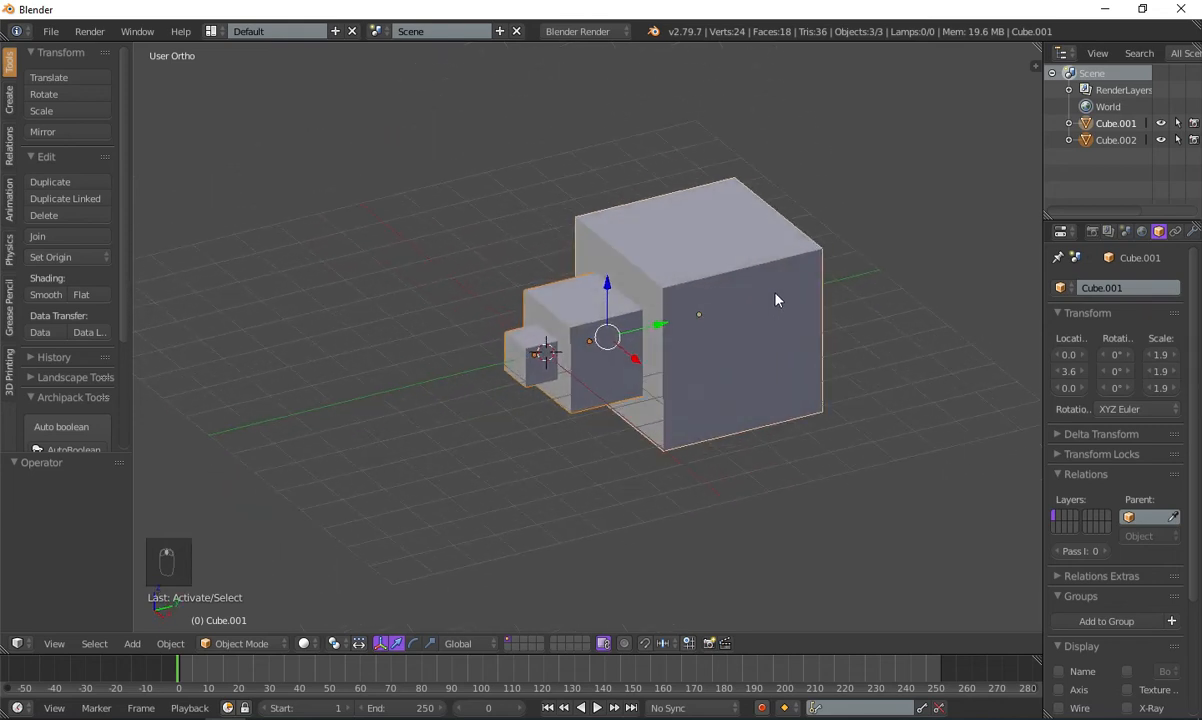
{"action": "key", "text": "ctrl+j"}
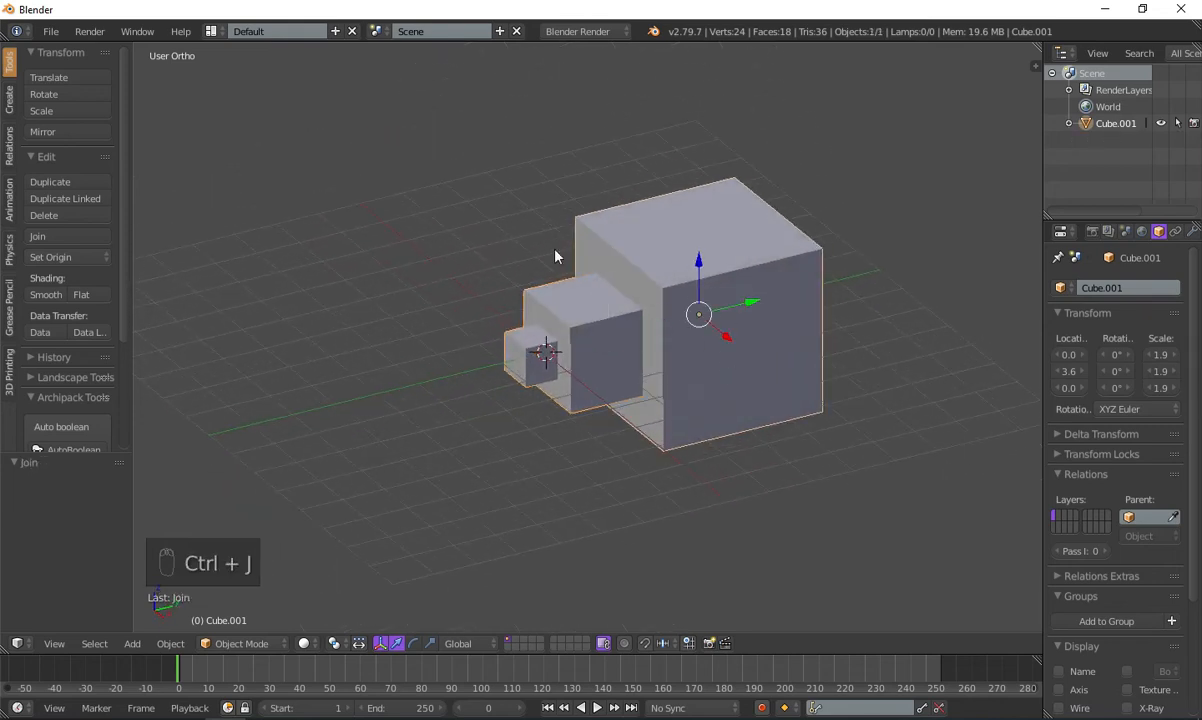
{"action": "scroll", "coordinate": [850, 349], "scroll_direction": "up", "scroll_amount": 3}
{"action": "middle_click_drag", "start_coordinate": [850, 349], "coordinate": [520, 385]}
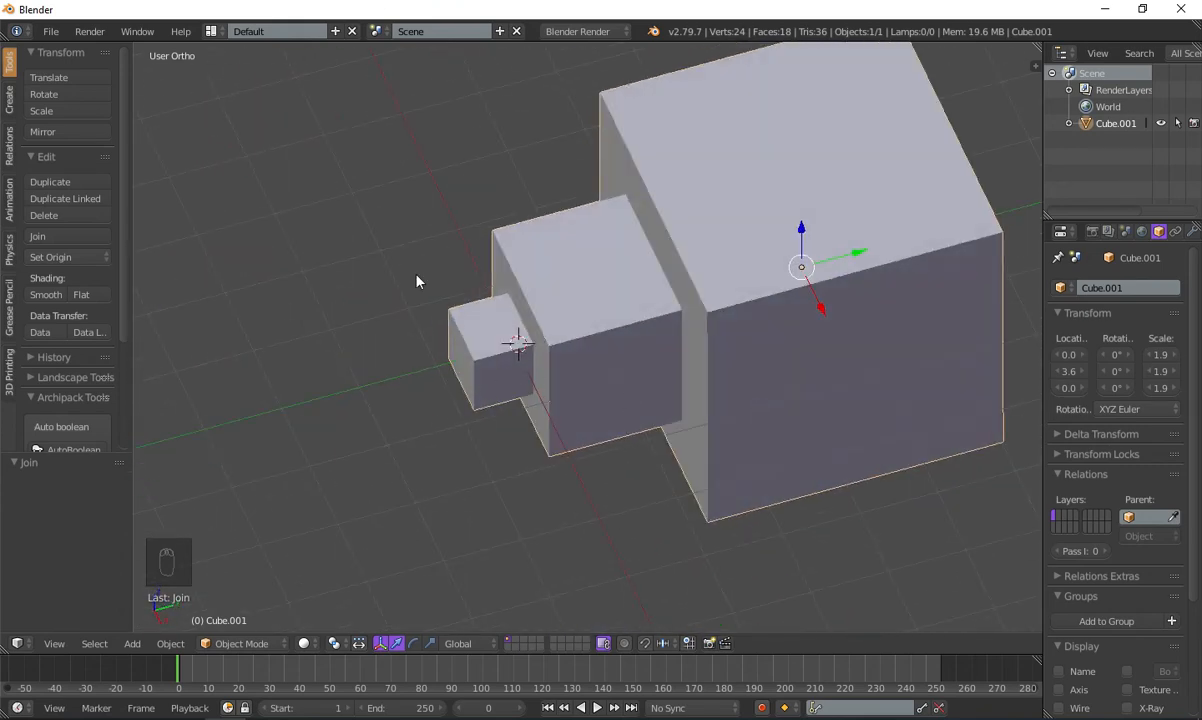
{"action": "middle_click_drag", "start_coordinate": [780, 362], "coordinate": [818, 333]}
{"action": "middle_click_drag", "start_coordinate": [745, 305], "coordinate": [760, 385]}
- Deselect everything, reselect the joined object, and try moving it as one piece
{"action": "key", "text": "a"}
{"action": "right_click", "coordinate": [778, 357]}
{"action": "key", "text": "g"}
{"action": "right_click", "coordinate": [727, 433]}
{"action": "scroll", "coordinate": [719, 421], "scroll_direction": "down", "scroll_amount": 3}
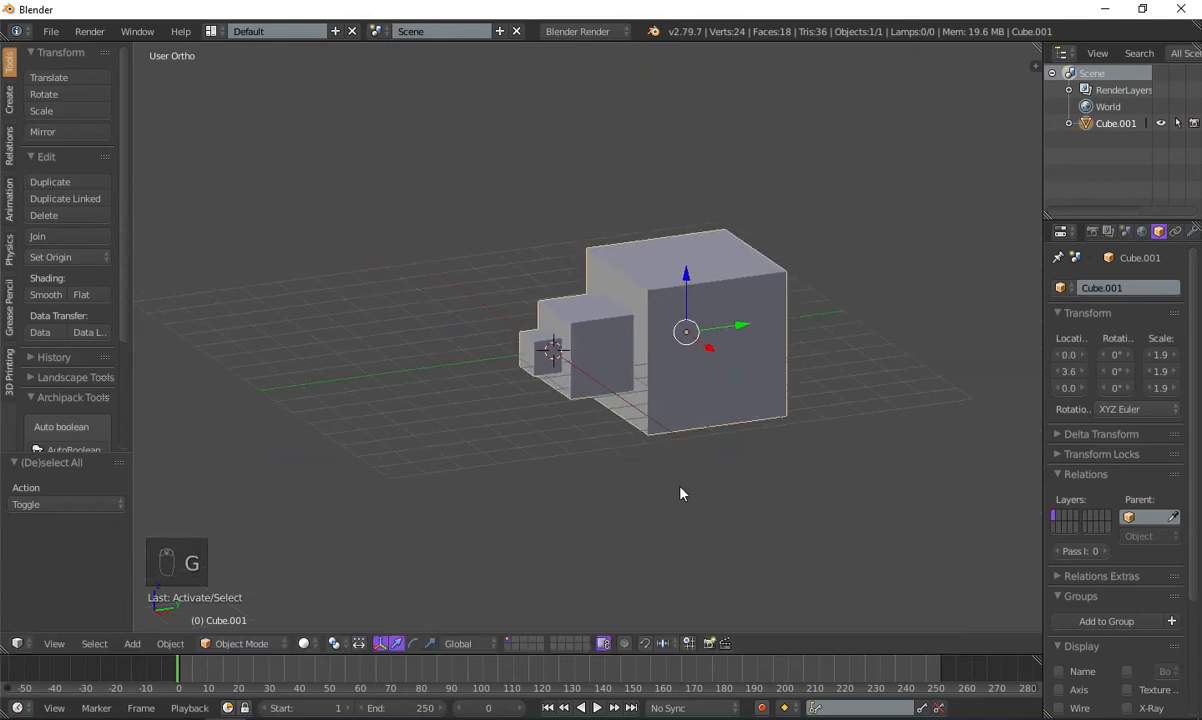
- Undo the join and the Y moves of the small and middle cubes
{"action": "key", "text": "ctrl+z"}
{"action": "key", "text": "ctrl+z"}
{"action": "key", "text": "ctrl+z"}
{"action": "key", "text": "ctrl+z"}
{"action": "key", "text": "ctrl+z"}
{"action": "key", "text": "ctrl+z"}
{"action": "key", "text": "ctrl+z"}
{"action": "key", "text": "ctrl+z"}
{"action": "key", "text": "ctrl+z"}
{"action": "key", "text": "ctrl+z"}
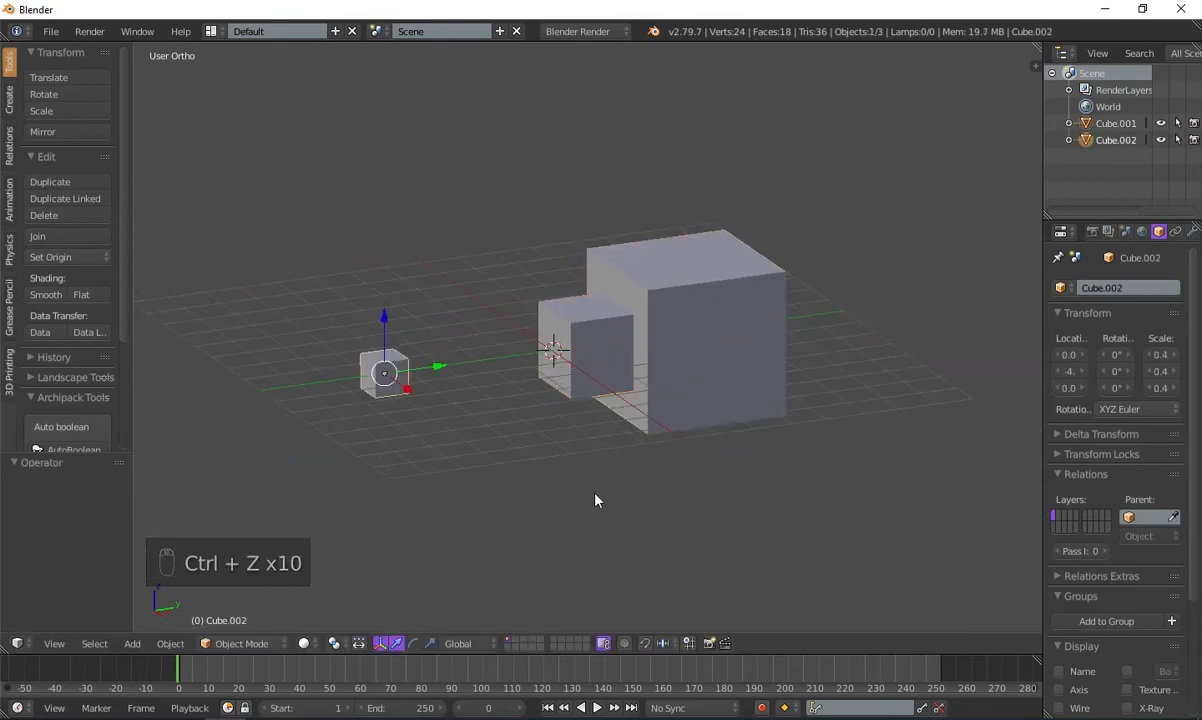
{"action": "key", "text": "ctrl+z"}
{"action": "key", "text": "ctrl+z"}
{"action": "middle_click_drag", "start_coordinate": [555, 510], "coordinate": [522, 534]}
- Move the middle cube about 3.28 along Y into the large cube, and join it to Cube.001
{"action": "left_click_drag", "start_coordinate": [558, 343], "coordinate": [700, 350]}
{"action": "middle_click_drag", "start_coordinate": [650, 363], "coordinate": [577, 397]}
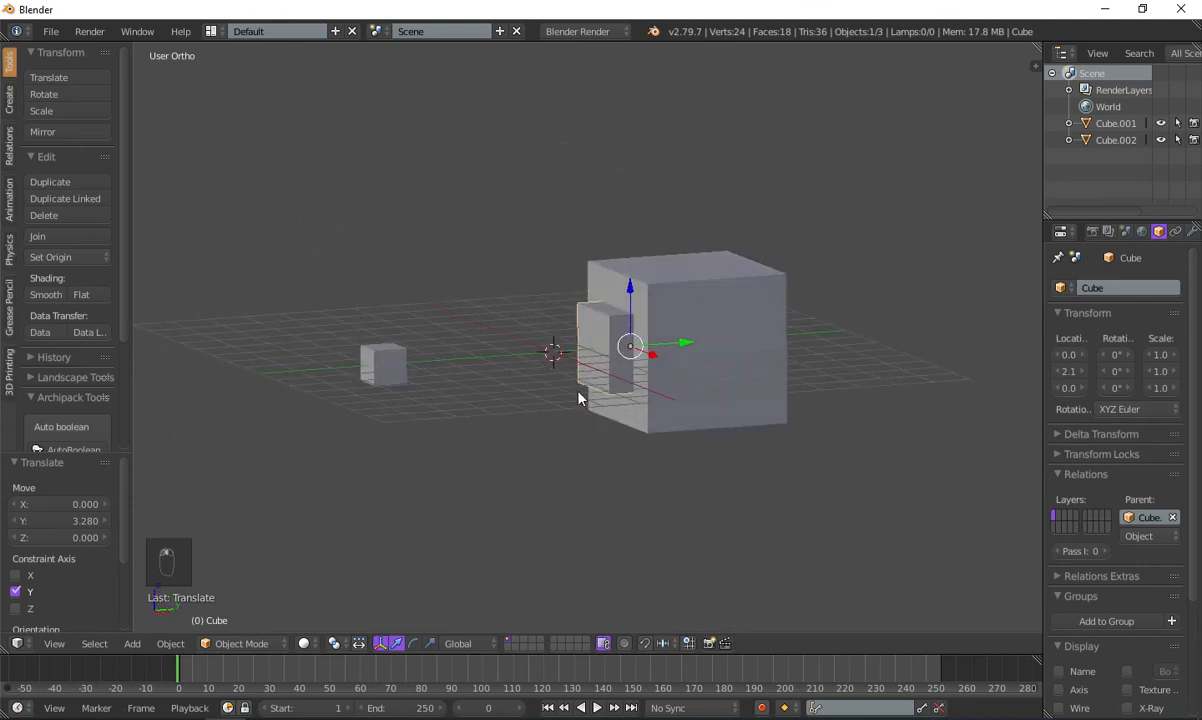
{"action": "right_click", "coordinate": [636, 440]}
{"action": "scroll", "coordinate": [680, 460], "scroll_direction": "up", "scroll_amount": 4}
{"action": "key", "text": "ctrl+j"}
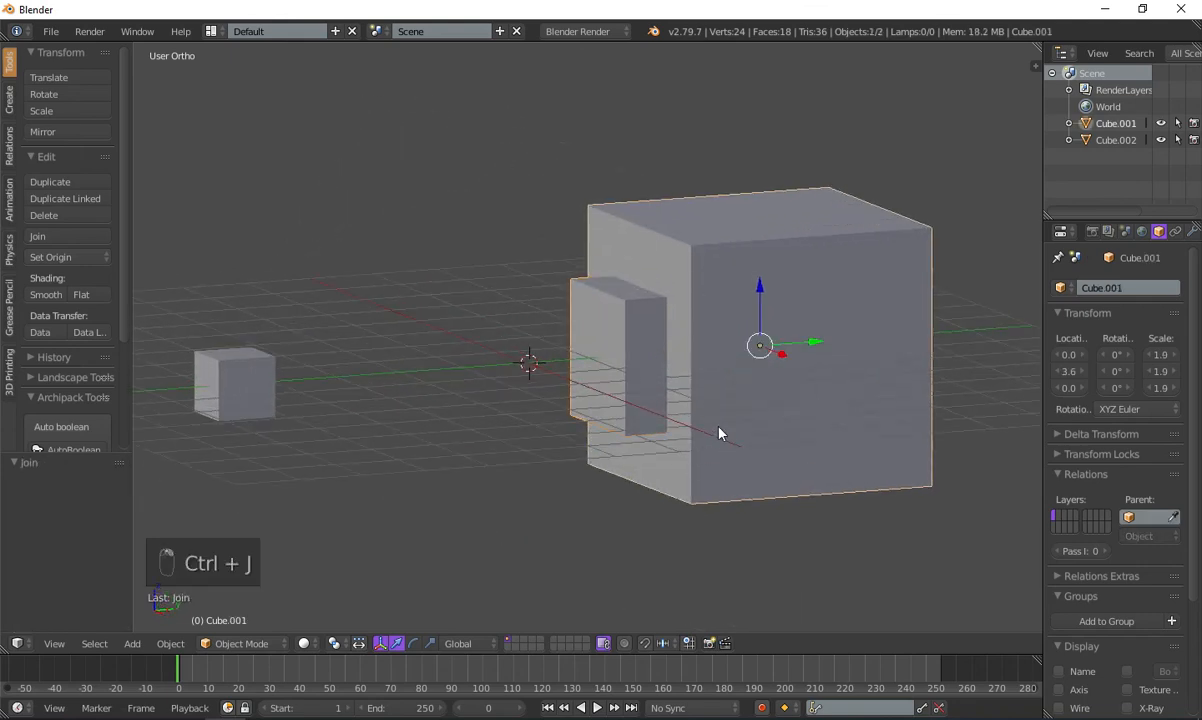
- Undo the joining of the middle cube to Cube.001 and the Y move before it
{"action": "key", "text": "ctrl+z"}
{"action": "key", "text": "ctrl+z"}
{"action": "key", "text": "ctrl+z"}
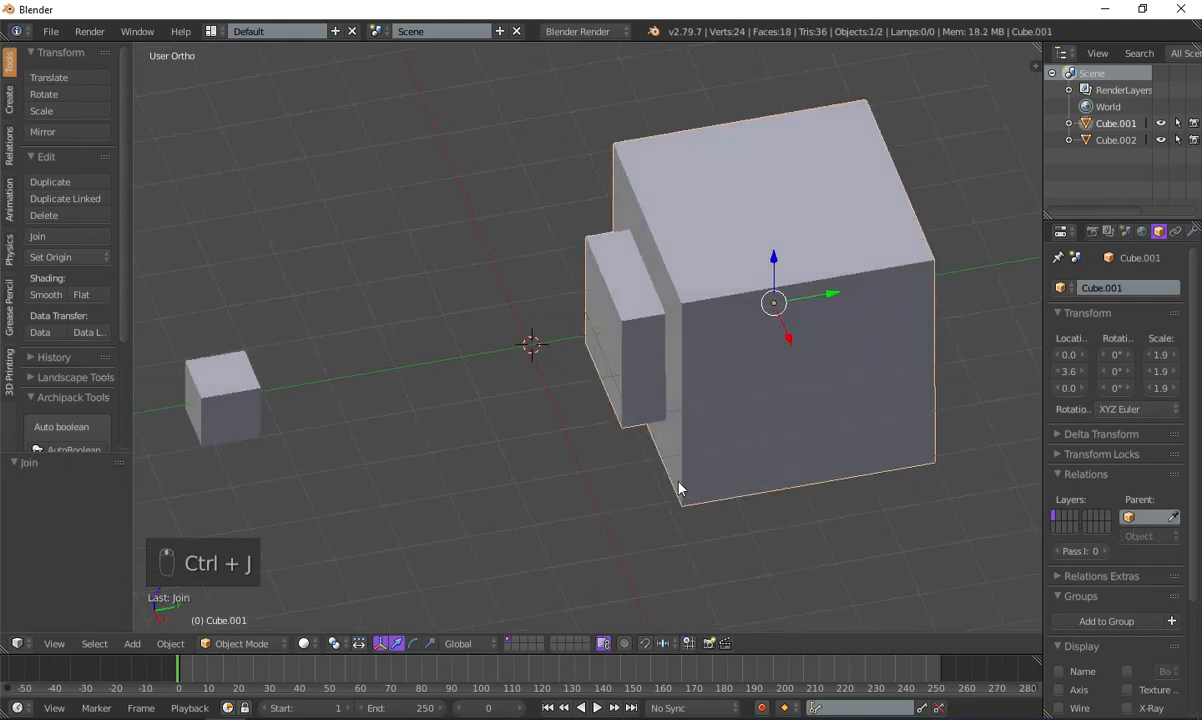
- Undo the latest join so the middle cube is separate from Cube.001 again
{"action": "key", "text": "ctrl+z"}
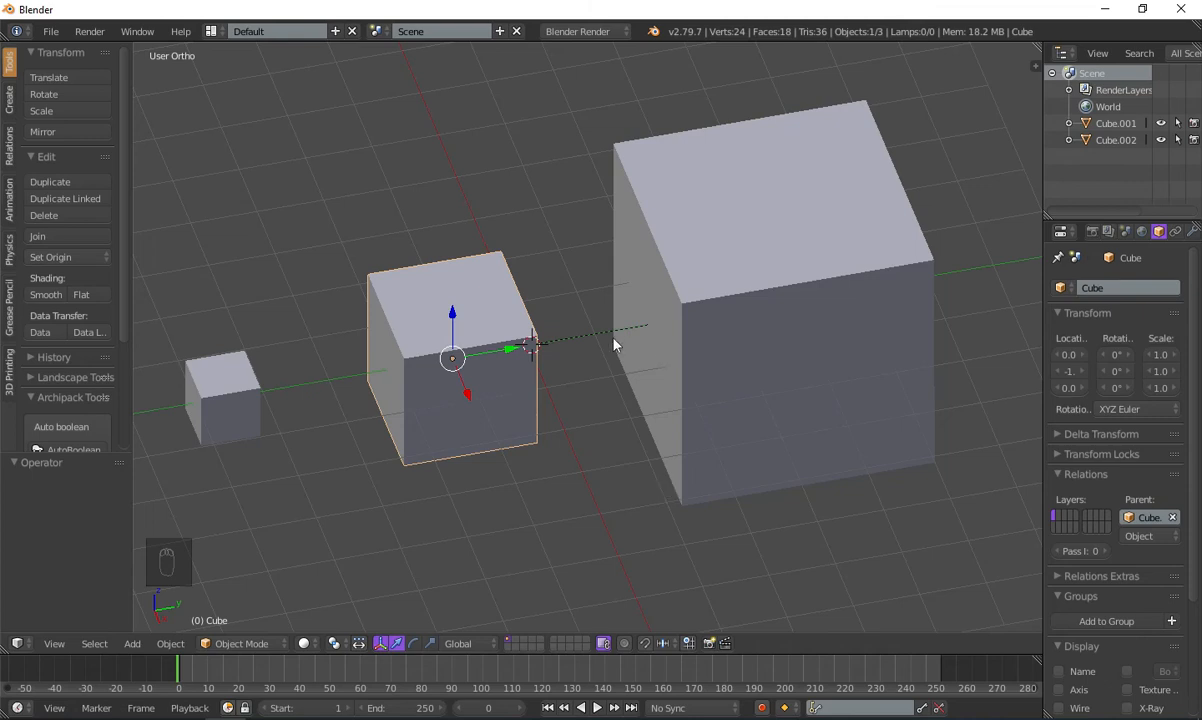
- Deselect everything, try moving the middle cube along the Y axis, and undo the move
{"action": "key", "text": "a"}
{"action": "middle_click_drag", "start_coordinate": [612, 435], "coordinate": [594, 372]}
{"action": "scroll", "coordinate": [579, 400], "scroll_direction": "down", "scroll_amount": 5}
{"action": "right_click", "coordinate": [556, 344]}
{"action": "key", "text": "g"}
{"action": "key", "text": "y"}
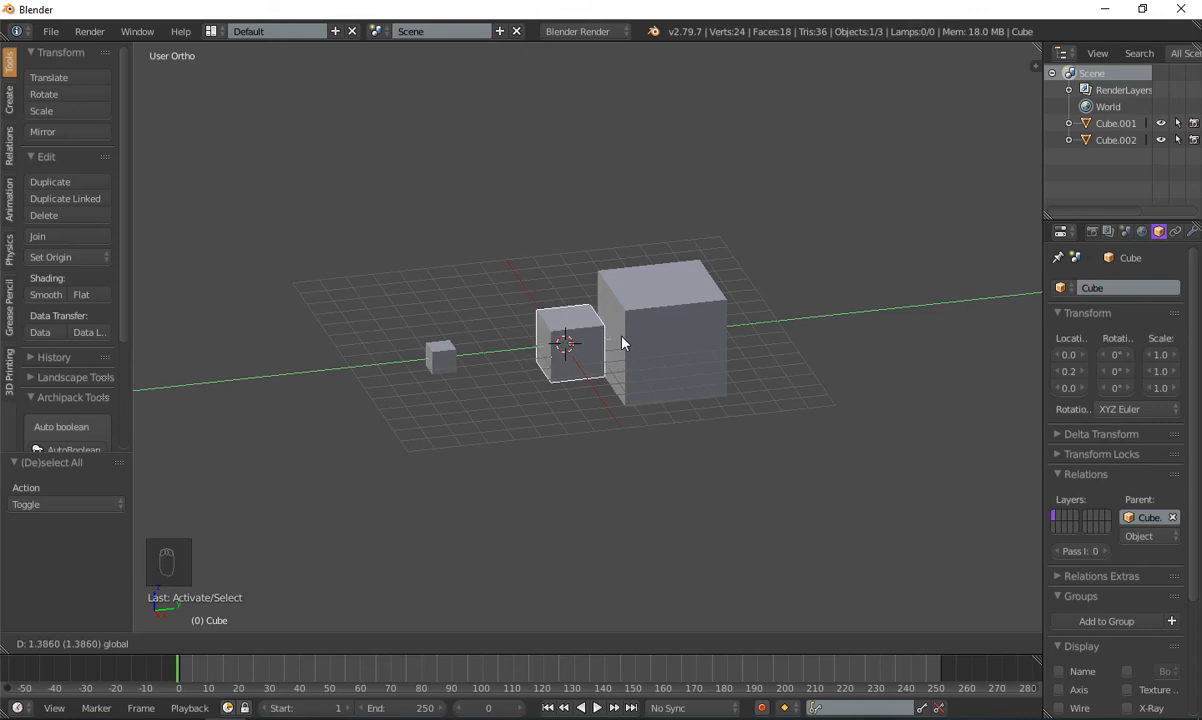
{"action": "left_click", "coordinate": [548, 408]}
{"action": "key", "text": "ctrl+z"}
{"action": "scroll", "coordinate": [526, 441], "scroll_direction": "up", "scroll_amount": 1, "text": "ctrl"}
{"action": "scroll", "coordinate": [522, 441], "scroll_direction": "up", "scroll_amount": 5}
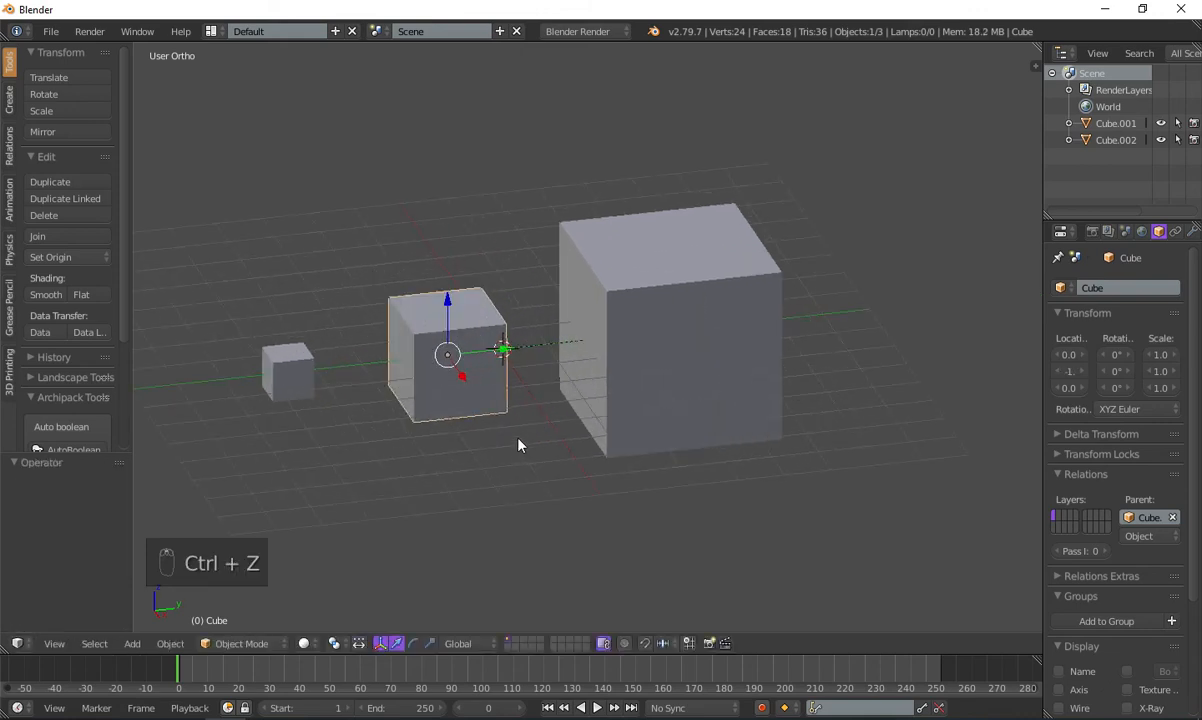
- Select the middle cube and add the large cube to the selection as the active object
{"action": "right_click", "coordinate": [680, 371]}
{"action": "right_click", "coordinate": [426, 361]}
{"action": "right_click", "coordinate": [606, 302], "text": "shift"}
{"action": "right_click", "coordinate": [398, 319], "text": "shift"}
{"action": "right_click", "coordinate": [600, 286]}
{"action": "right_click", "coordinate": [395, 367]}
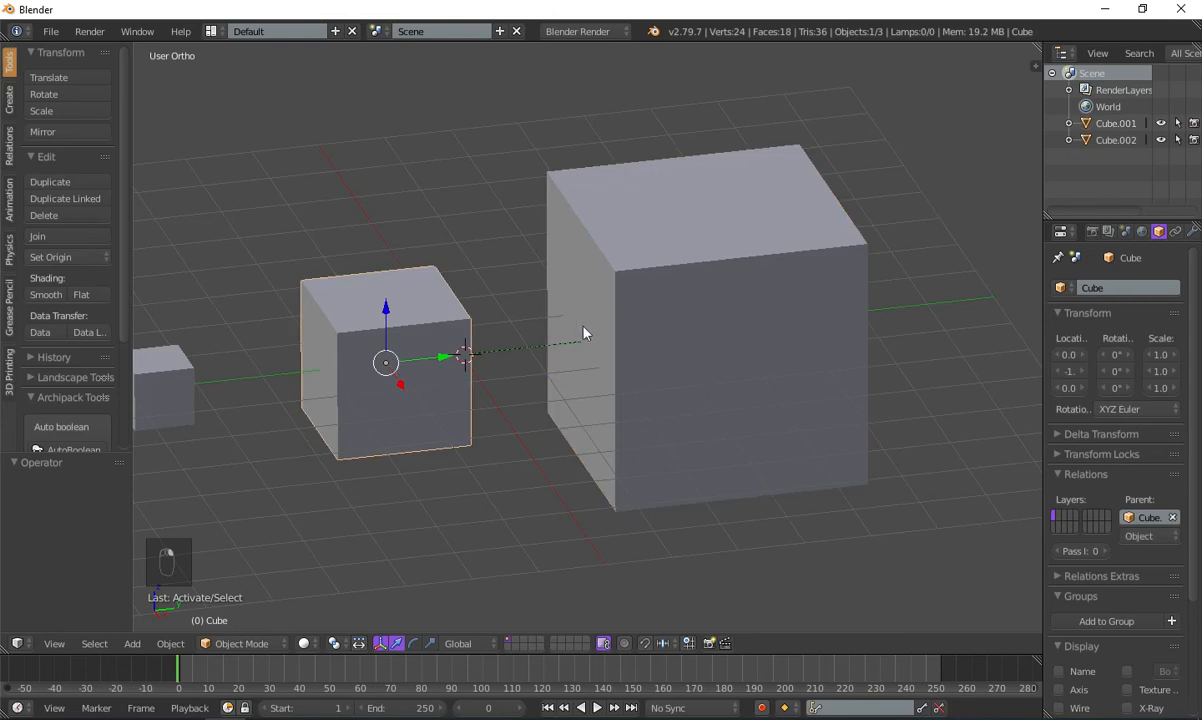
{"action": "right_click", "coordinate": [598, 335], "text": "shift"}
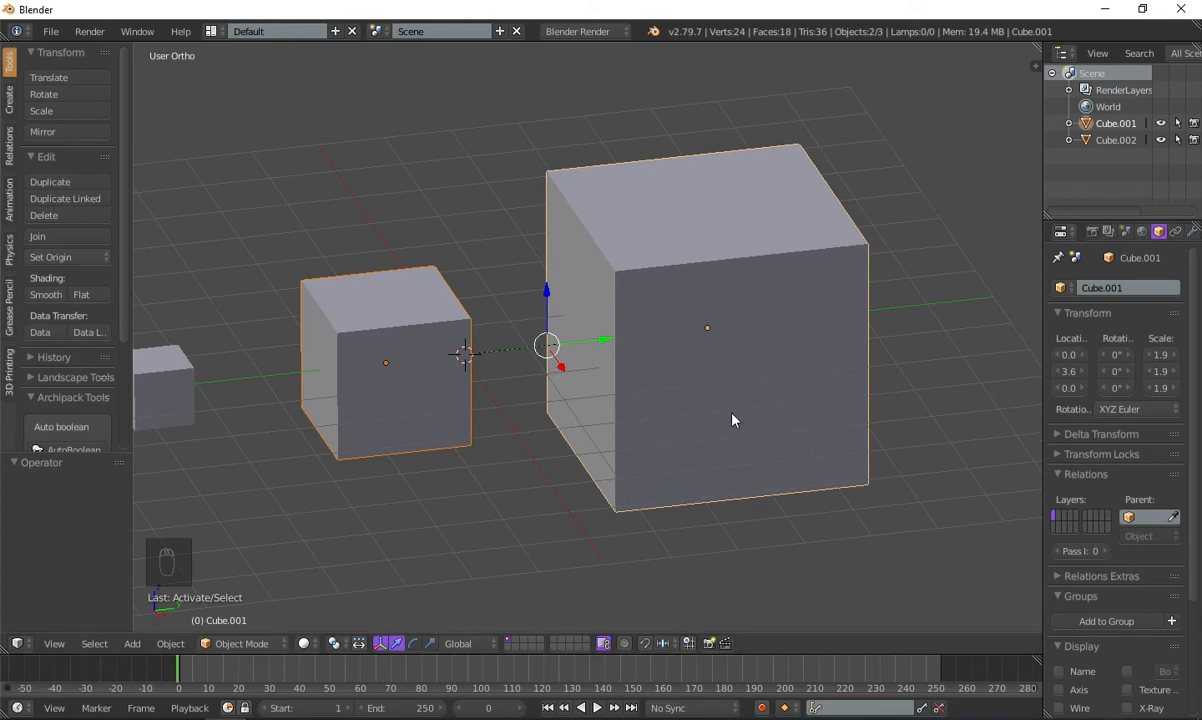
- Select the middle and large cubes in turn and compare their Parent settings in the object properties
{"action": "right_click", "coordinate": [375, 370]}
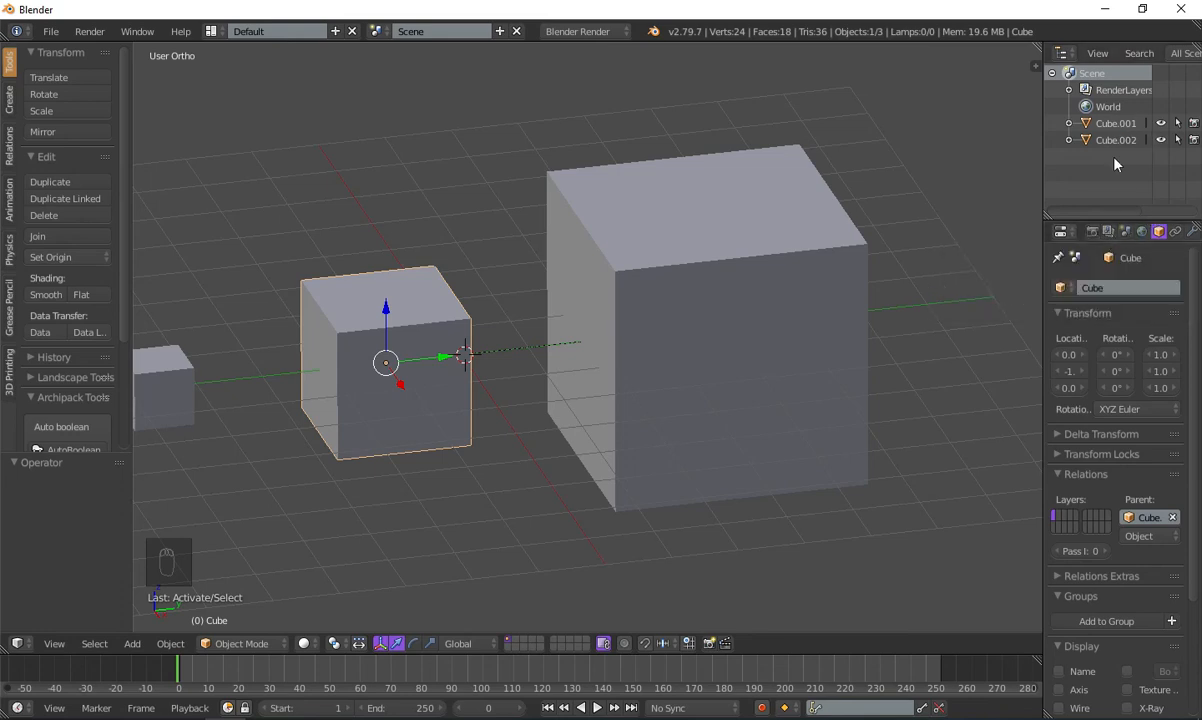
{"action": "left_click", "coordinate": [1141, 231]}
{"action": "left_click", "coordinate": [1158, 231]}
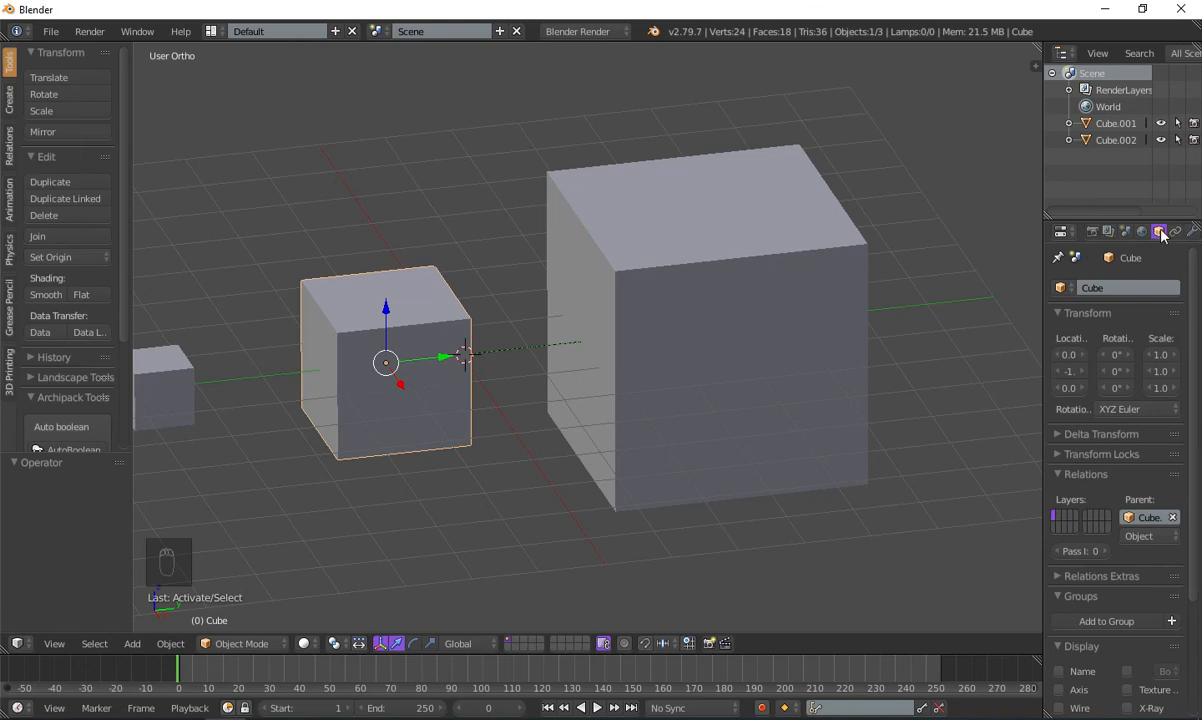
{"action": "right_click", "coordinate": [700, 360]}
{"action": "scroll", "coordinate": [420, 372], "scroll_direction": "down", "scroll_amount": 3}
{"action": "middle_click_drag", "start_coordinate": [420, 372], "coordinate": [540, 392], "text": "shift"}
{"action": "right_click", "coordinate": [565, 345]}
{"action": "right_click", "coordinate": [810, 330]}
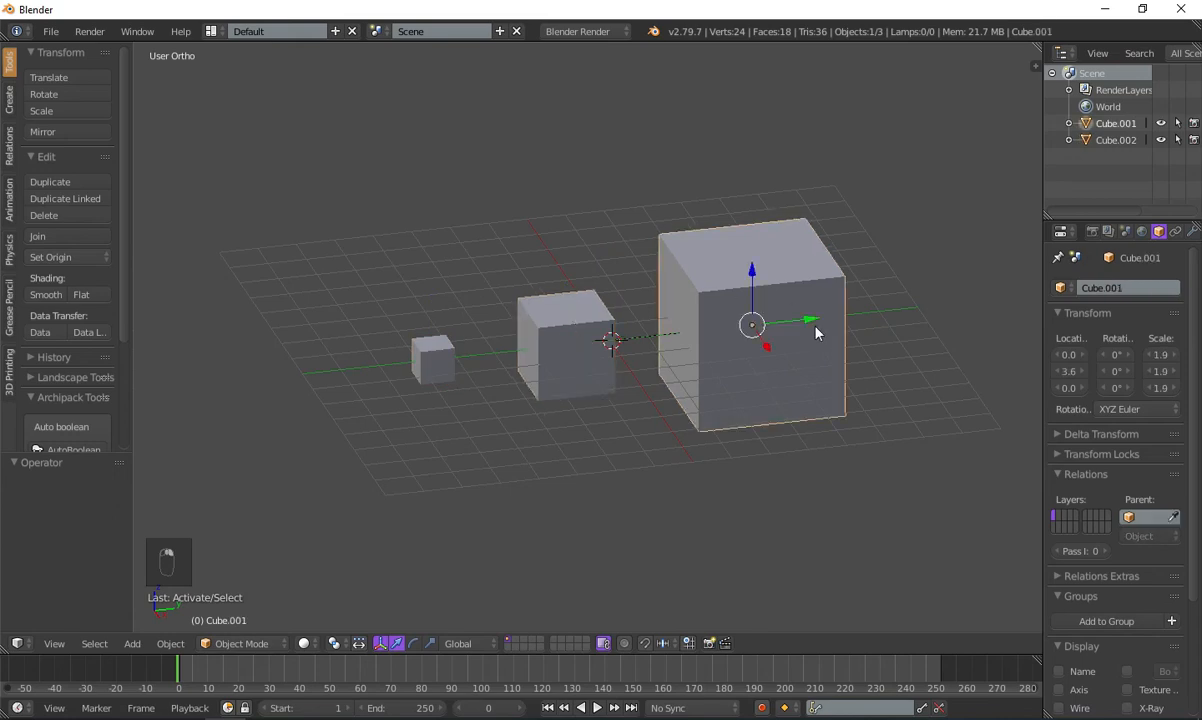
{"action": "right_click", "coordinate": [587, 358]}
{"action": "right_click_drag", "start_coordinate": [833, 330], "coordinate": [1014, 284]}
{"action": "right_click", "coordinate": [778, 338]}
{"action": "right_click", "coordinate": [563, 341]}
{"action": "right_click", "coordinate": [805, 314]}
{"action": "scroll", "coordinate": [967, 563], "scroll_direction": "up", "scroll_amount": 4}
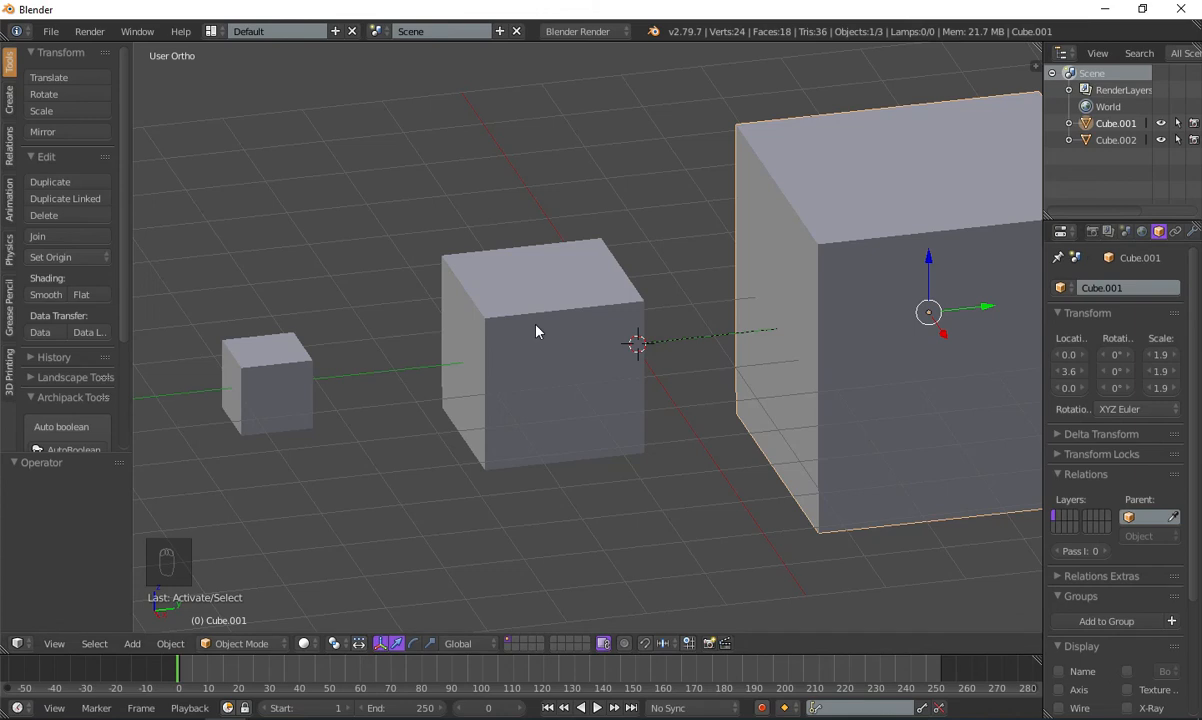
- Select the middle cube and remove its parent in the object's Relations settings
{"action": "right_click", "coordinate": [575, 384]}
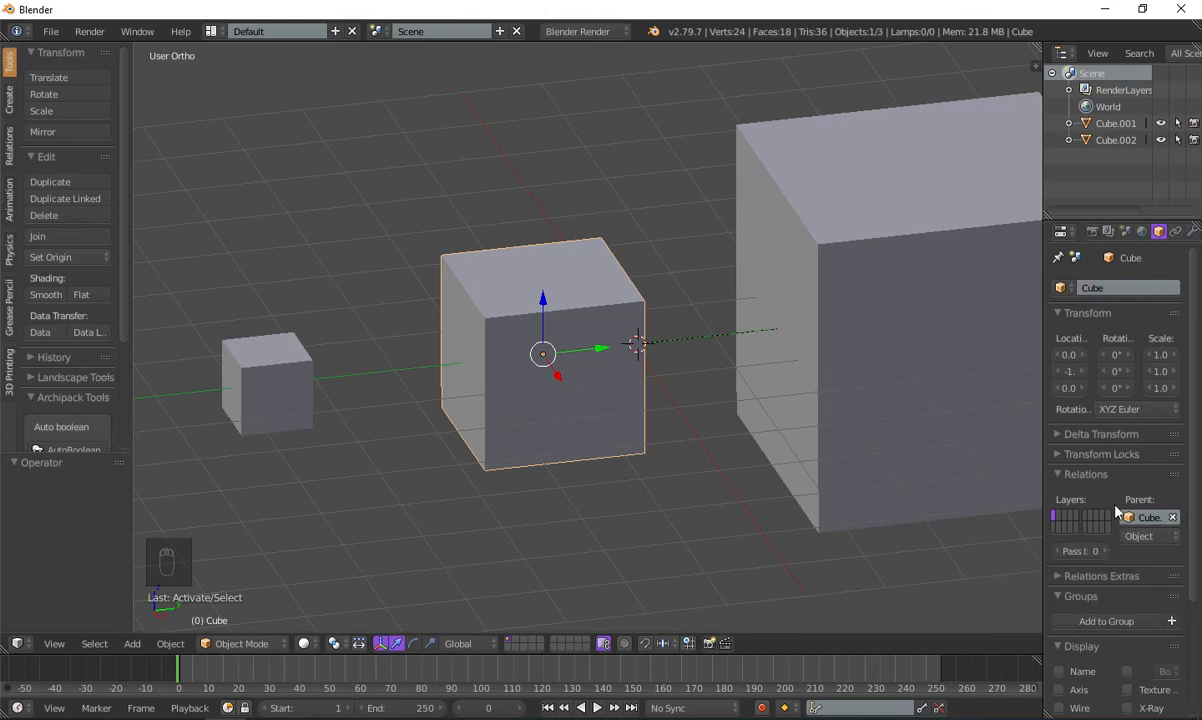
{"action": "left_click", "coordinate": [1174, 518]}
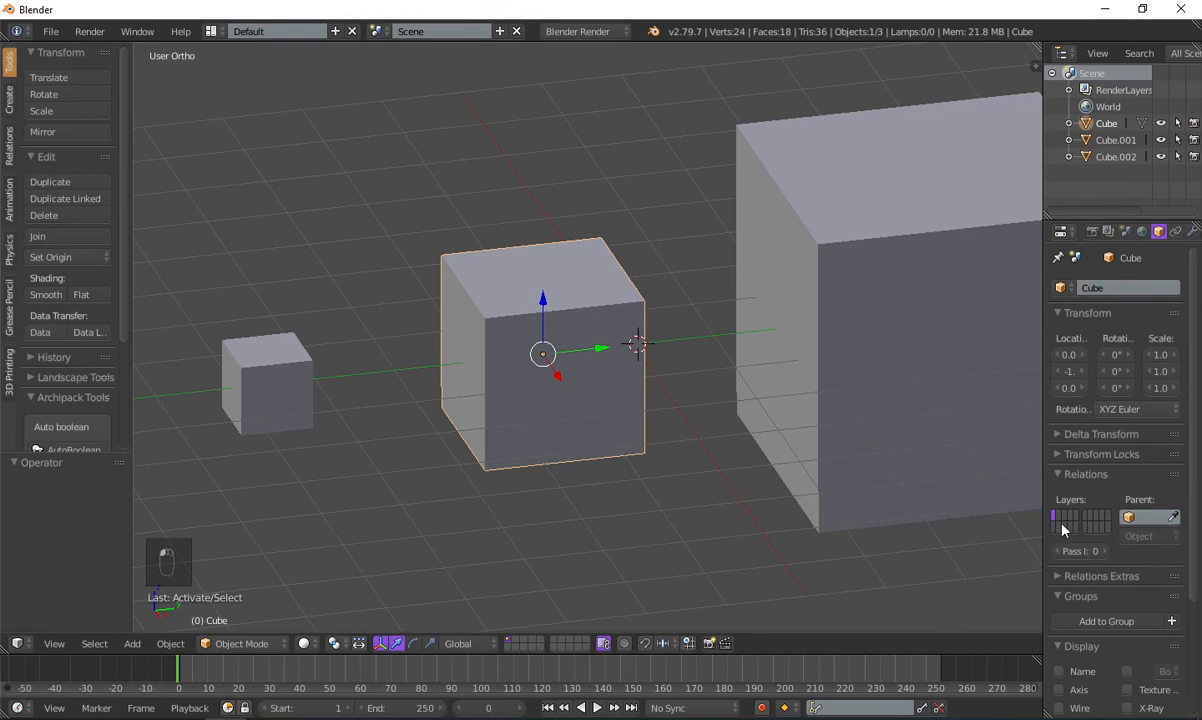
{"action": "key", "text": "ctrl+z"}
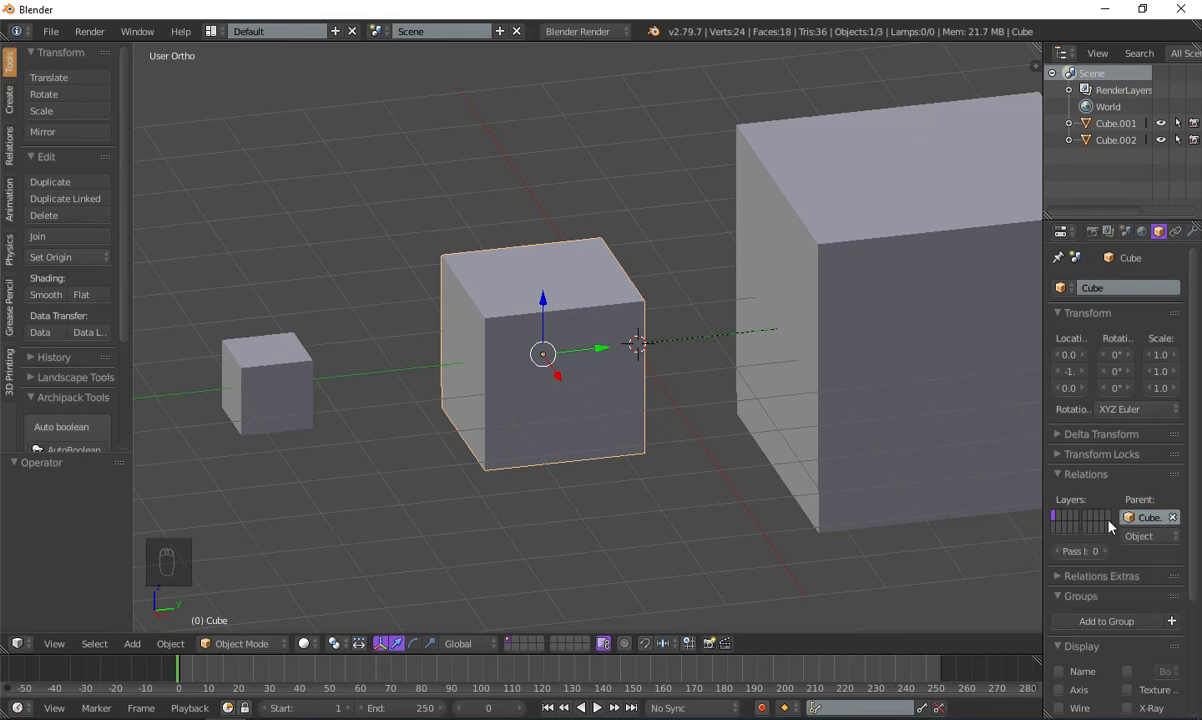
{"action": "left_click", "coordinate": [1173, 518]}
{"action": "scroll", "coordinate": [719, 416], "scroll_direction": "down", "scroll_amount": 4}
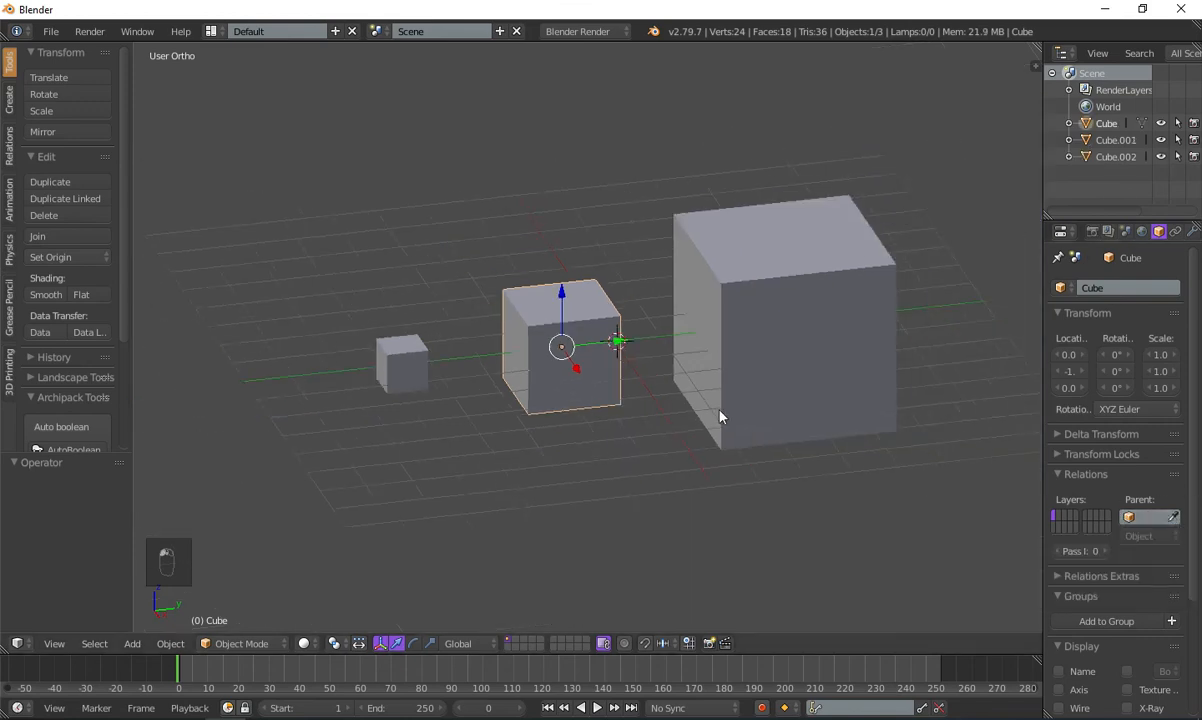
{"action": "scroll", "coordinate": [665, 415], "scroll_direction": "up", "scroll_amount": 4}
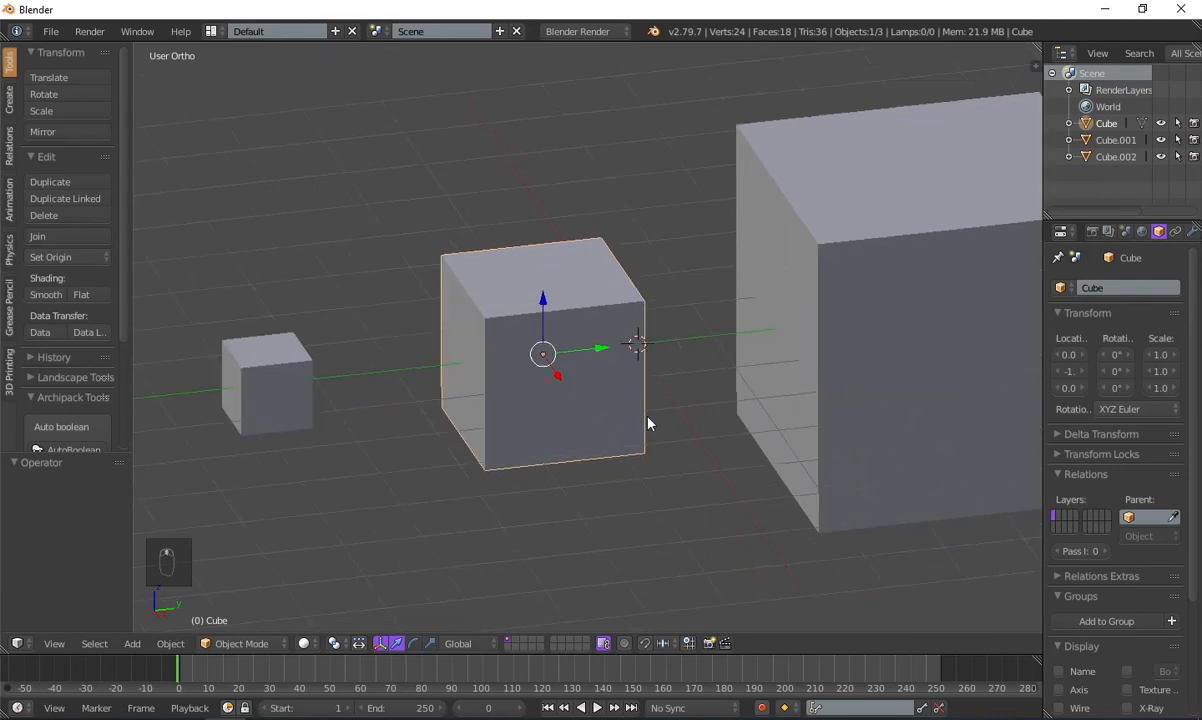
- Try moving the large cube to test whether the middle cube follows, and cancel the move
{"action": "scroll", "coordinate": [638, 450], "scroll_direction": "down", "scroll_amount": 3}
{"action": "middle_click_drag", "start_coordinate": [681, 456], "coordinate": [773, 397]}
{"action": "right_click", "coordinate": [837, 376]}
{"action": "key", "text": "g"}
{"action": "right_click", "coordinate": [895, 468]}
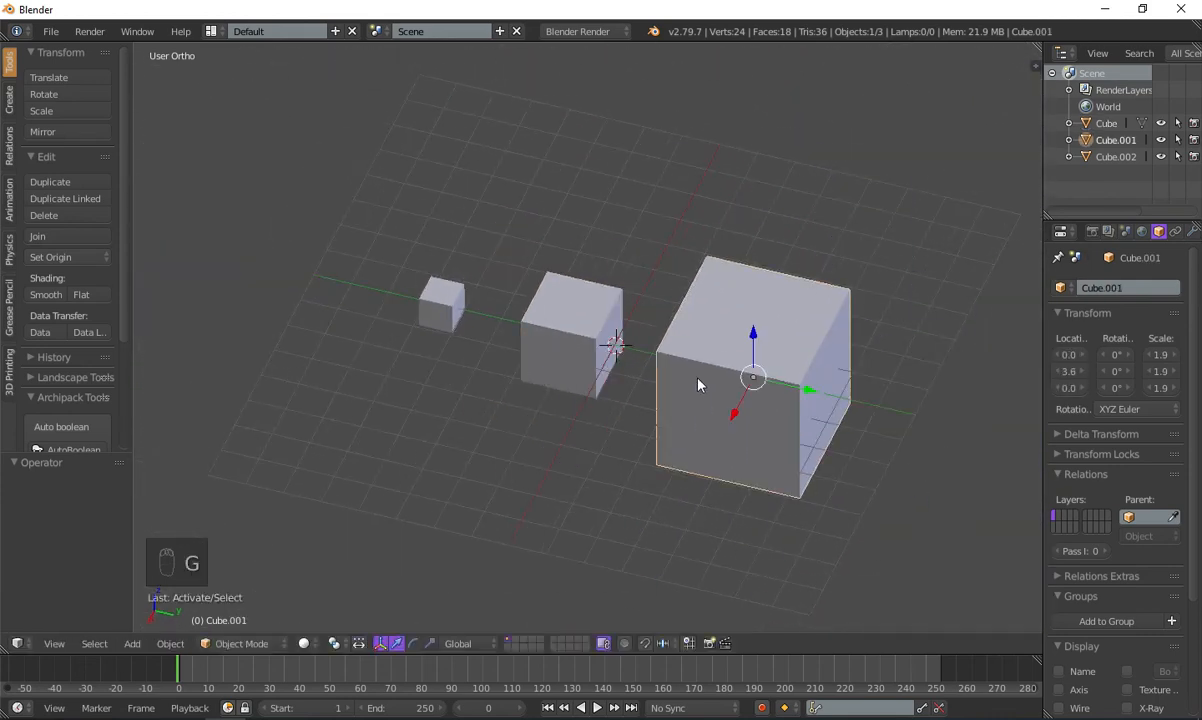
- Parent the middle cube to the large cube using the Object parent type
{"action": "right_click", "coordinate": [560, 325]}
{"action": "right_click", "coordinate": [727, 386], "text": "shift"}
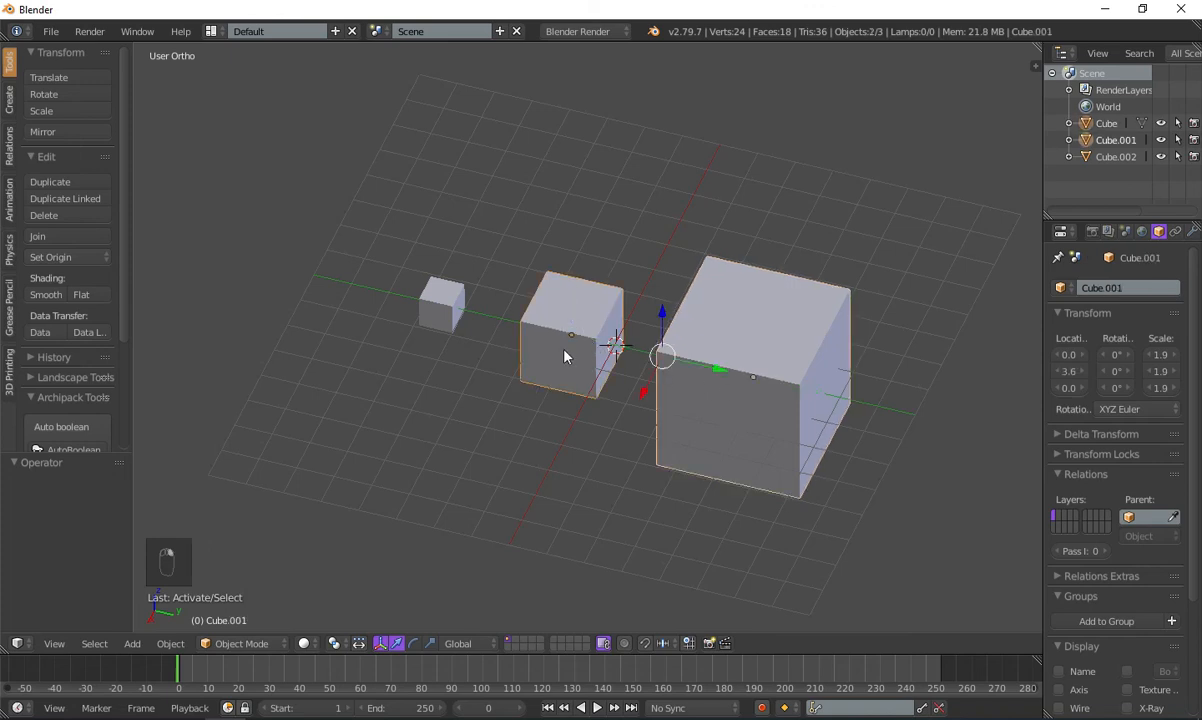
{"action": "right_click", "coordinate": [582, 341]}
{"action": "right_click", "coordinate": [750, 348], "text": "shift"}
{"action": "key", "text": "ctrl+p"}
{"action": "left_click", "coordinate": [464, 477]}
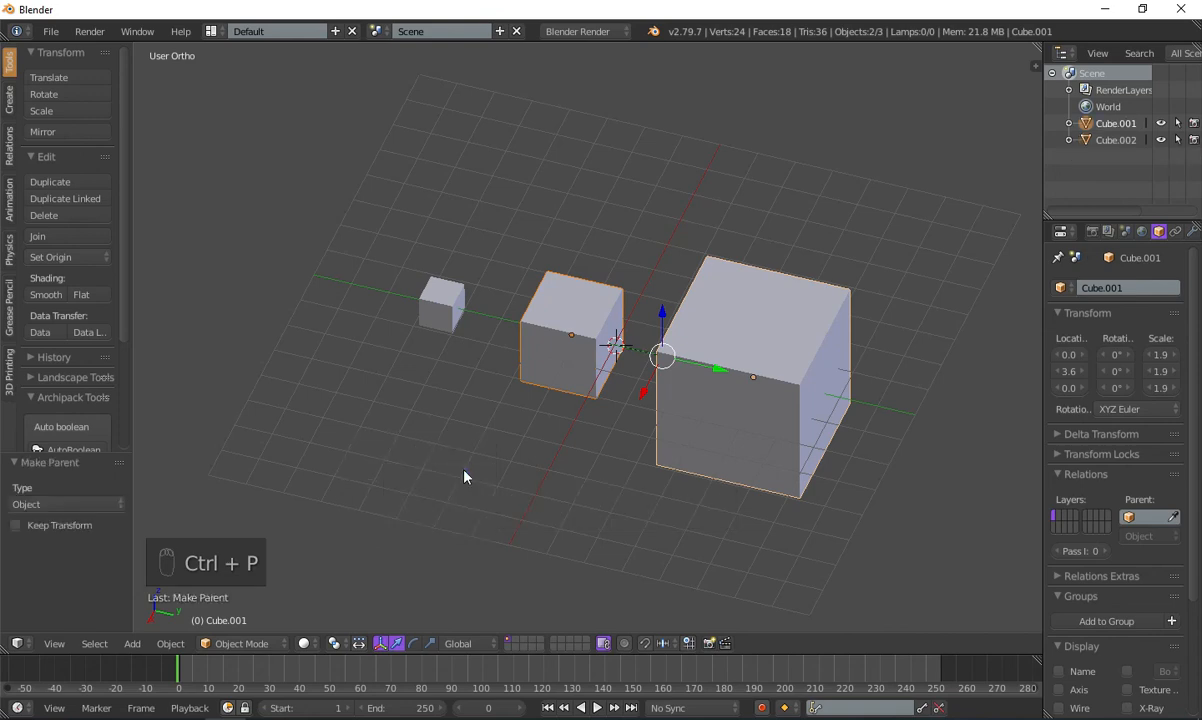
- Apply Clear Parent to the two selected cubes, and undo it to restore the parenting
{"action": "key", "text": "alt+p"}
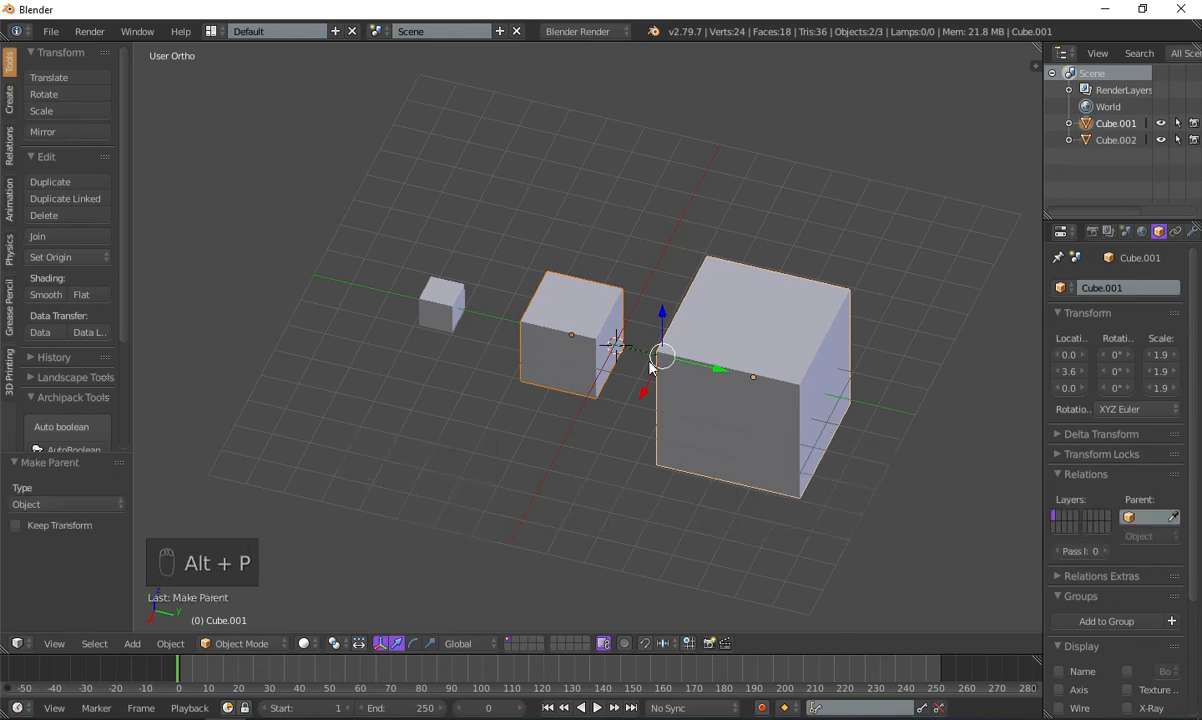
{"action": "key", "text": "alt+p"}
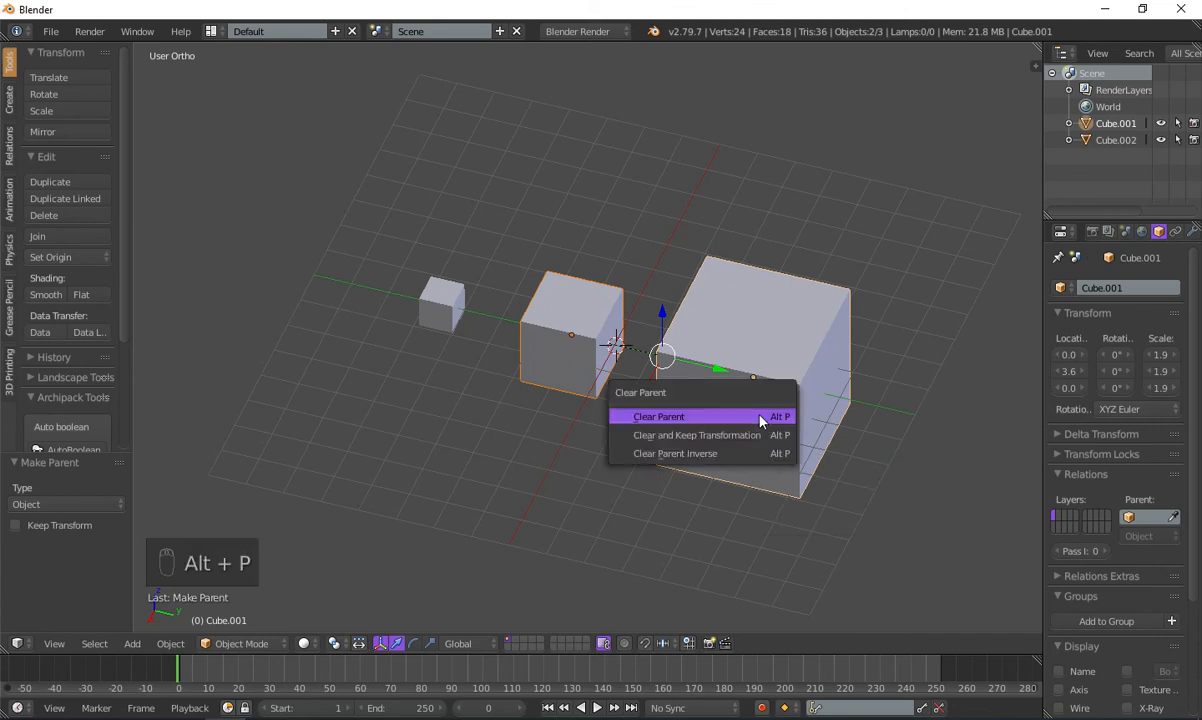
{"action": "left_click", "coordinate": [689, 425]}
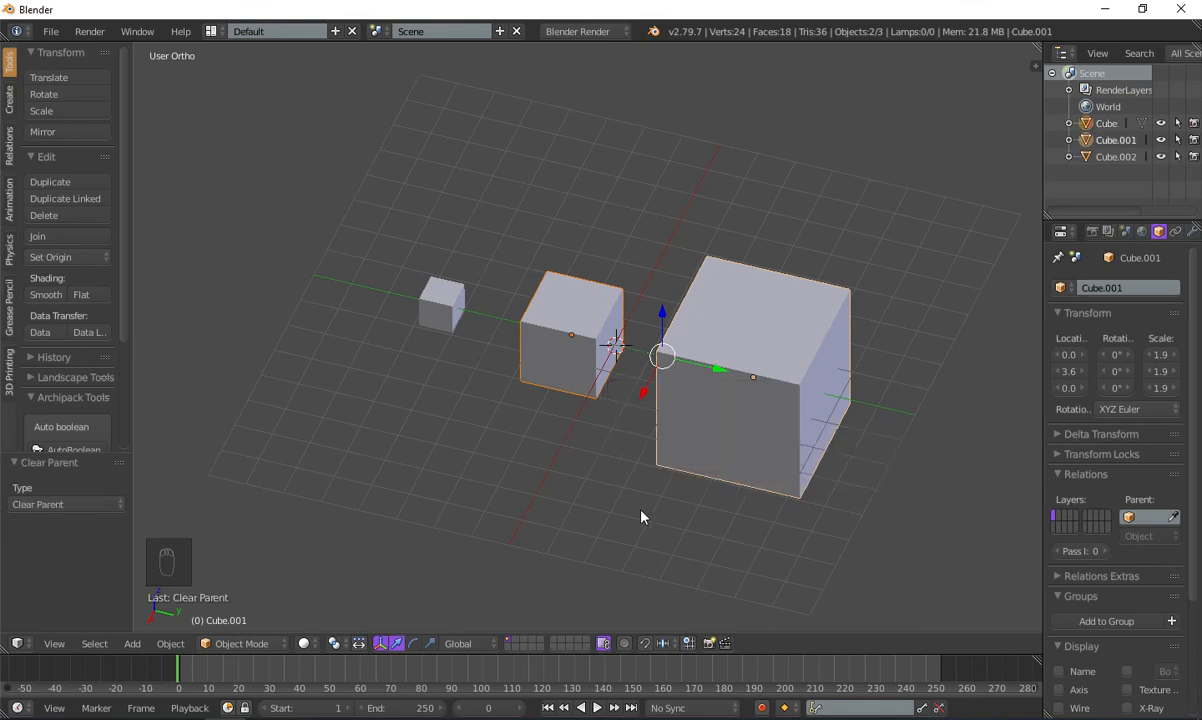
{"action": "scroll", "coordinate": [655, 500], "scroll_direction": "up", "scroll_amount": 2}
{"action": "scroll", "coordinate": [690, 470], "scroll_direction": "down", "scroll_amount": 5}
{"action": "key", "text": "ctrl+z"}
{"action": "scroll", "coordinate": [720, 450], "scroll_direction": "down", "scroll_amount": 2}
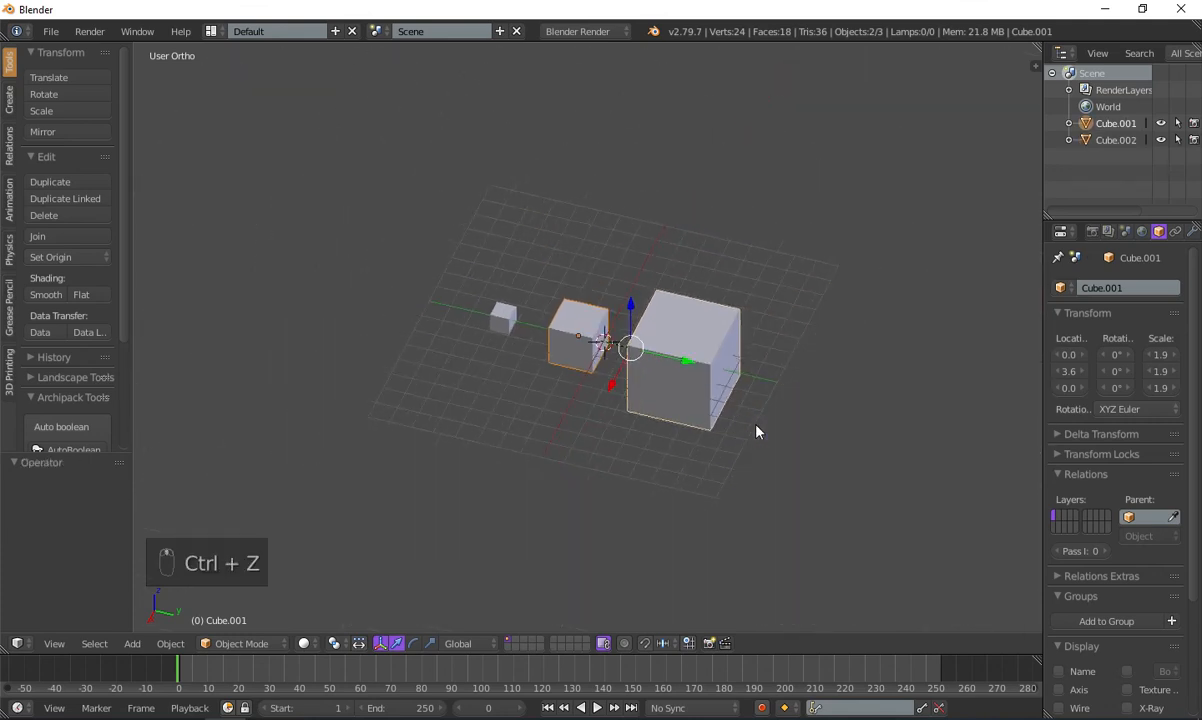
{"action": "scroll", "coordinate": [830, 390], "scroll_direction": "up", "scroll_amount": 4}
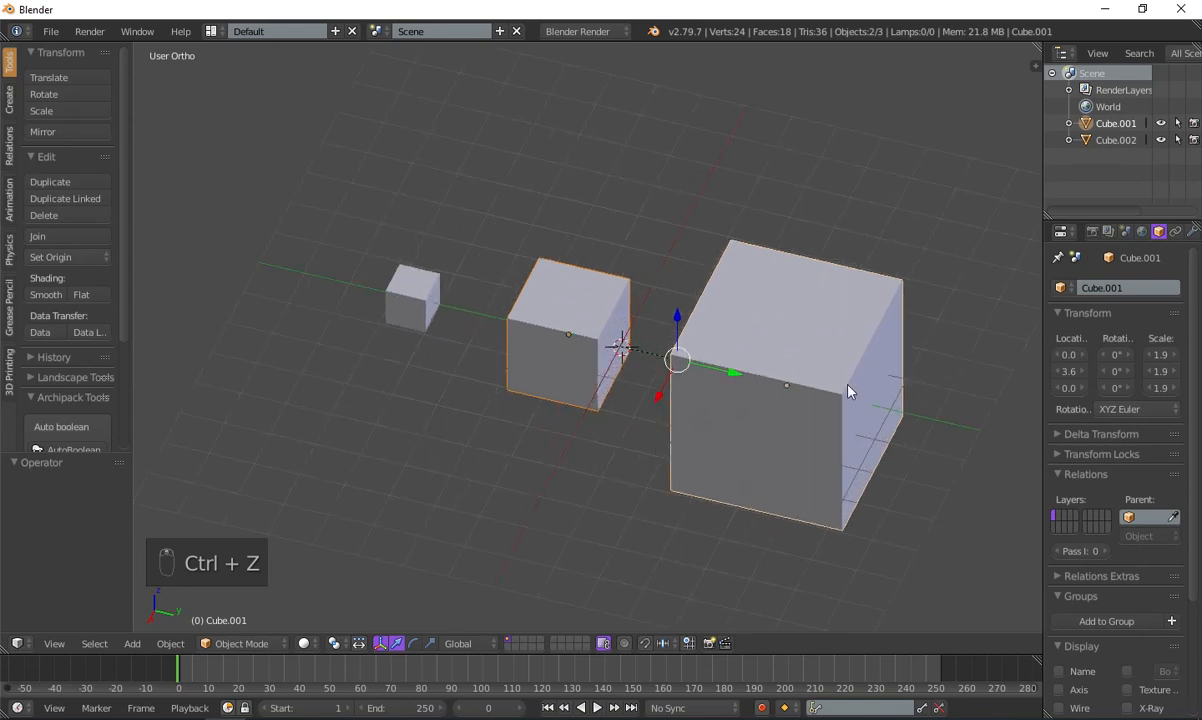
- Scale the selected parent and child cubes together by a factor of about 2.566
{"action": "key", "text": "s"}
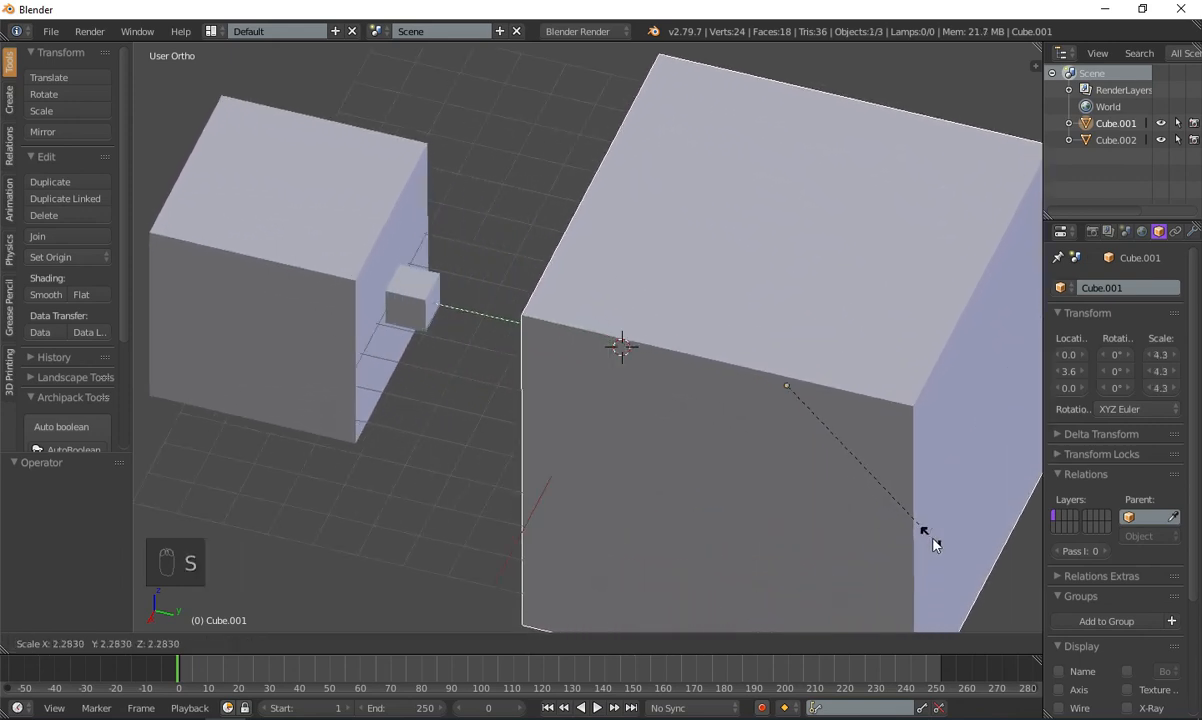
{"action": "left_click", "coordinate": [952, 558]}
{"action": "scroll", "coordinate": [448, 430], "scroll_direction": "down", "scroll_amount": 4}
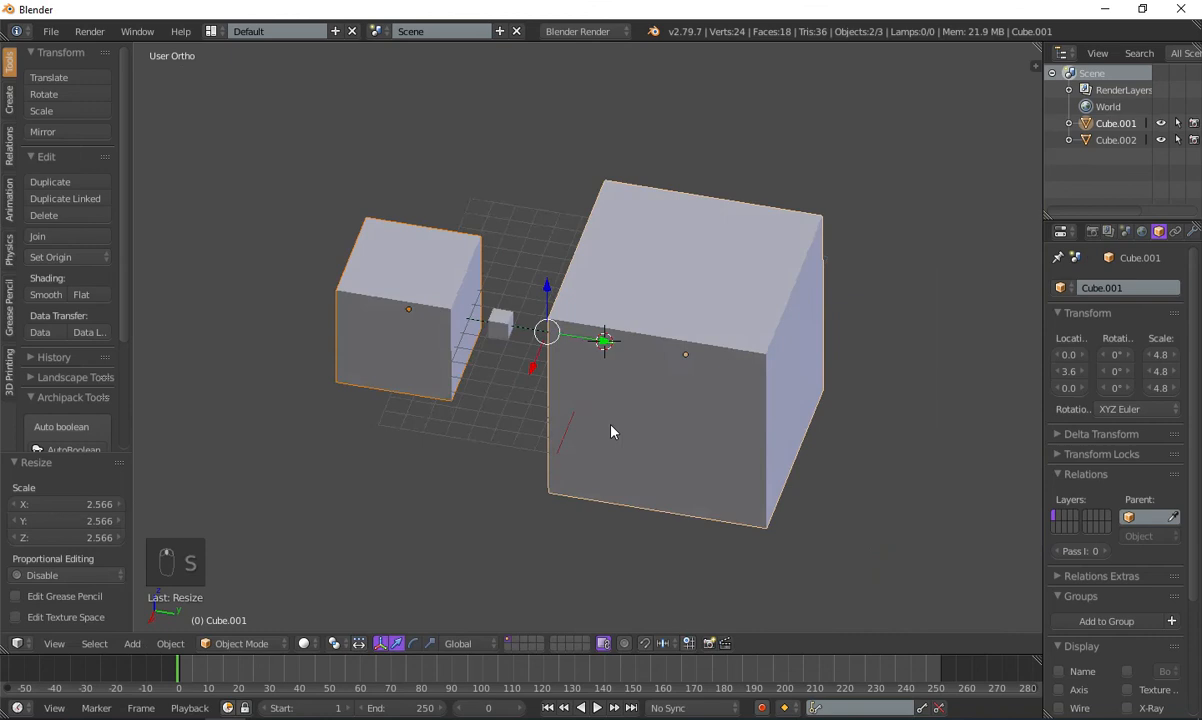
{"action": "middle_click_drag", "start_coordinate": [604, 418], "coordinate": [594, 427]}
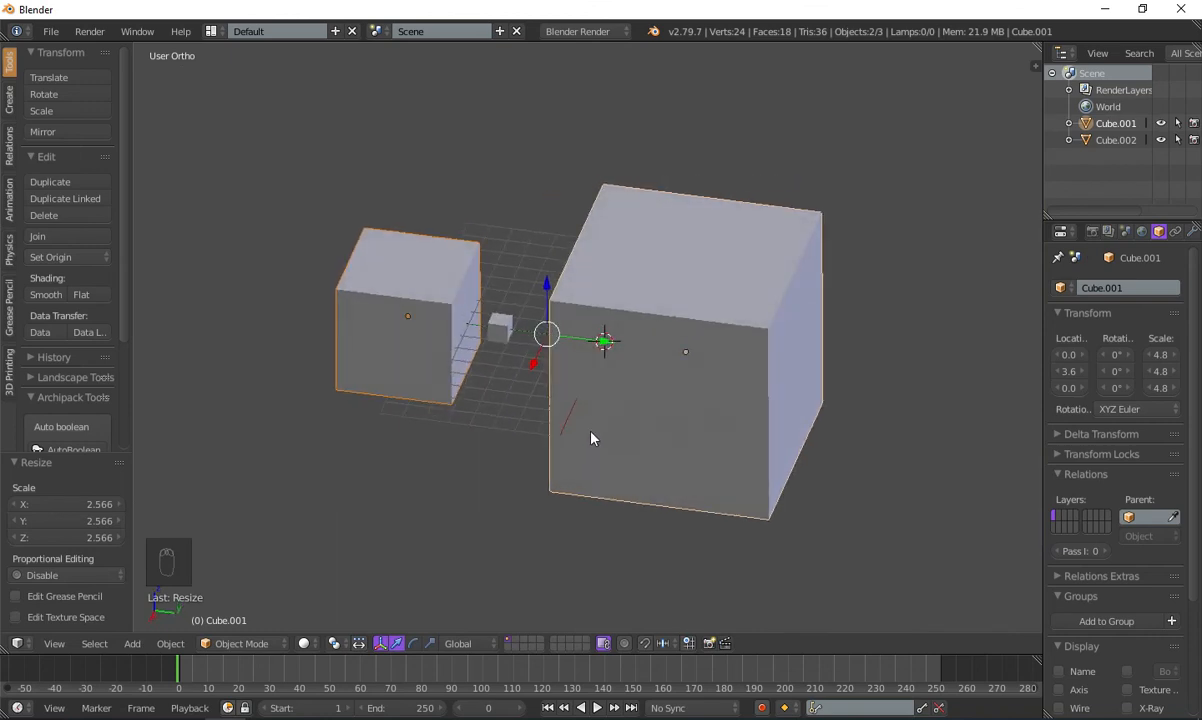
- Try Clear Parent on the scaled cubes, examine the middle cube's size and position, and undo it
{"action": "key", "text": "alt+p"}
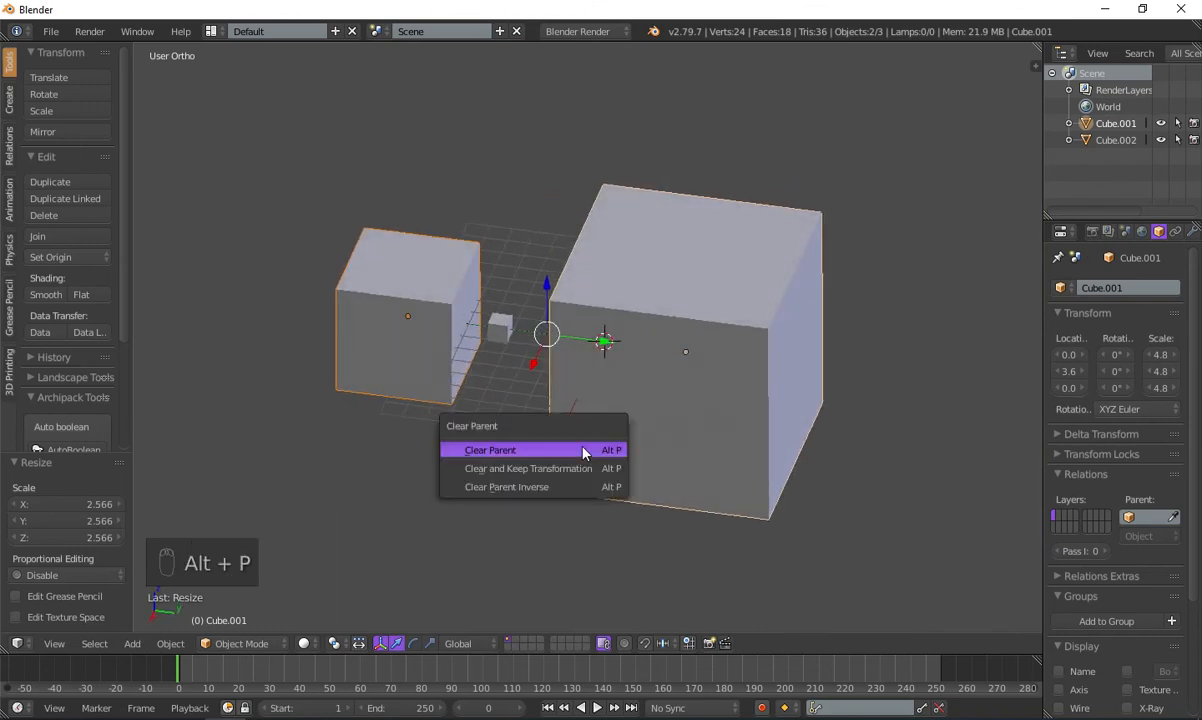
{"action": "left_click", "coordinate": [585, 451]}
{"action": "middle_click_drag", "start_coordinate": [604, 437], "coordinate": [560, 230]}
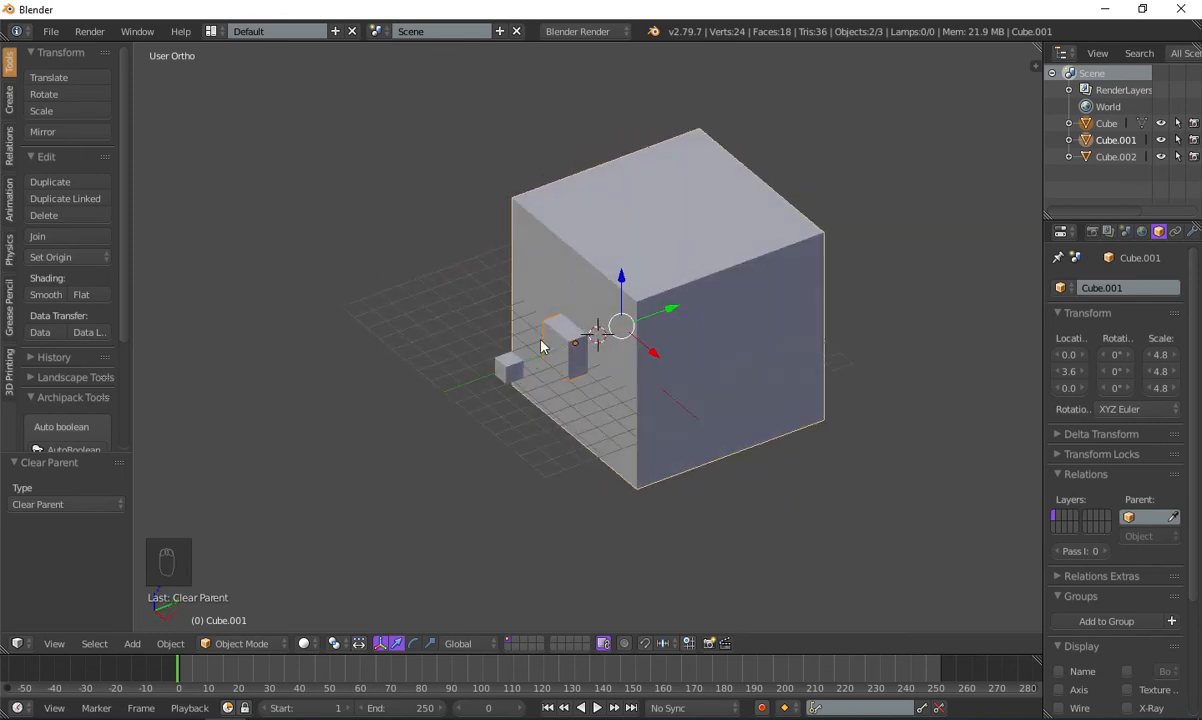
{"action": "middle_click_drag", "start_coordinate": [548, 345], "coordinate": [567, 365]}
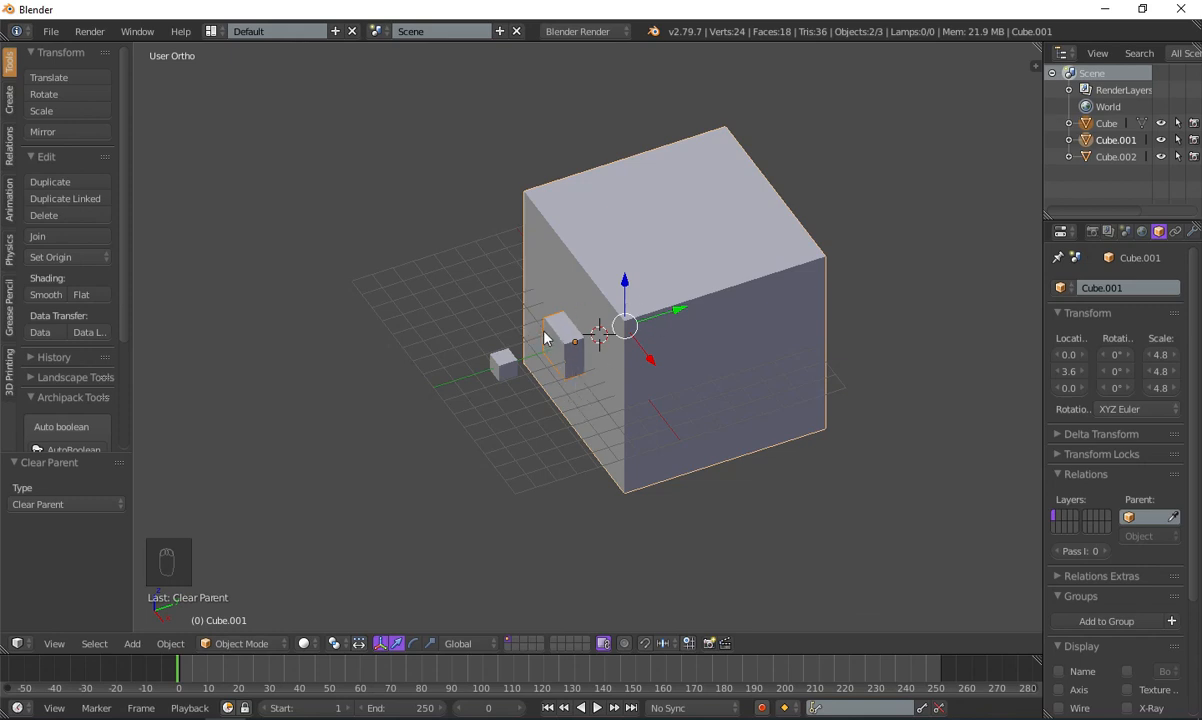
{"action": "key", "text": "ctrl+z"}
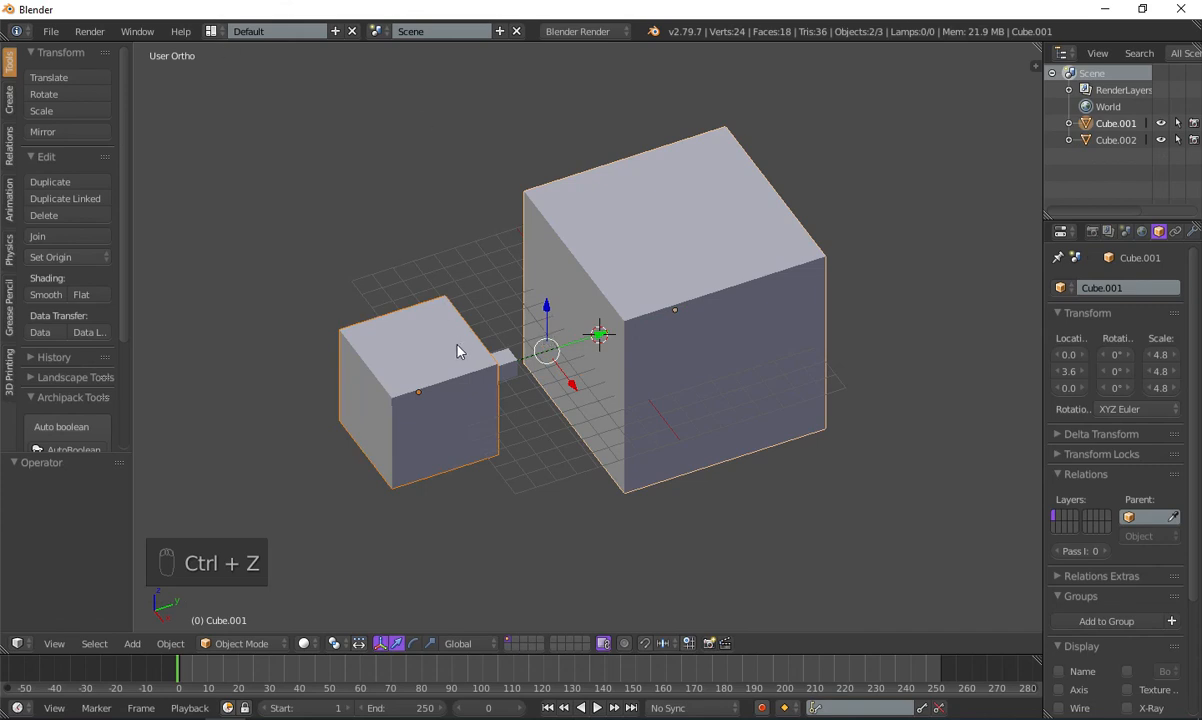
{"action": "middle_click_drag", "start_coordinate": [459, 349], "coordinate": [347, 317]}
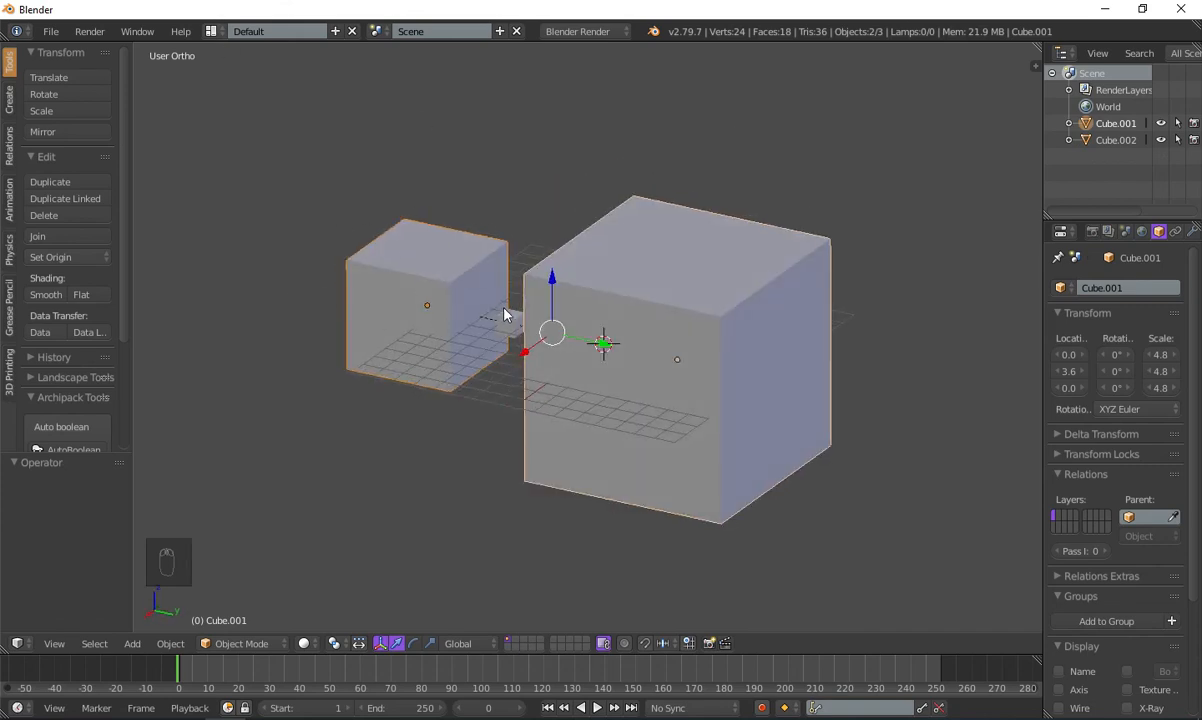
- Remove the parenting from the scaled cubes with Clear and Keep Transformation
{"action": "key", "text": "alt+p"}
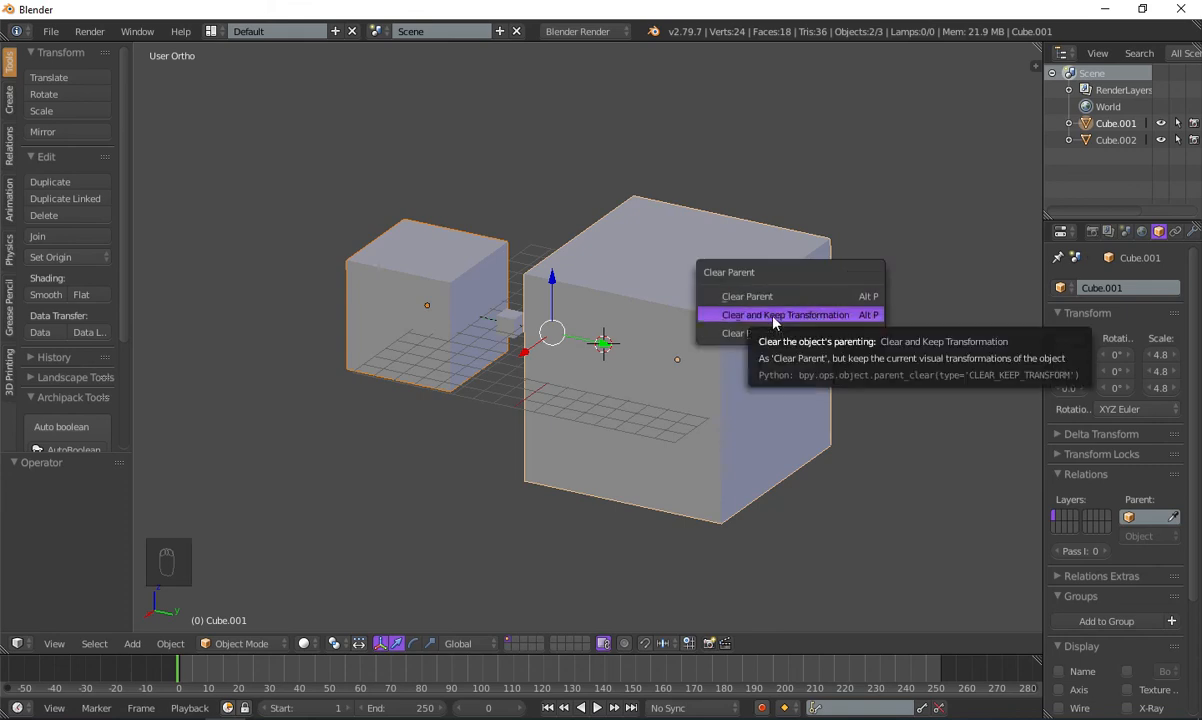
{"action": "left_click", "coordinate": [853, 317]}
{"action": "scroll", "coordinate": [500, 400], "scroll_direction": "up", "scroll_amount": 5}
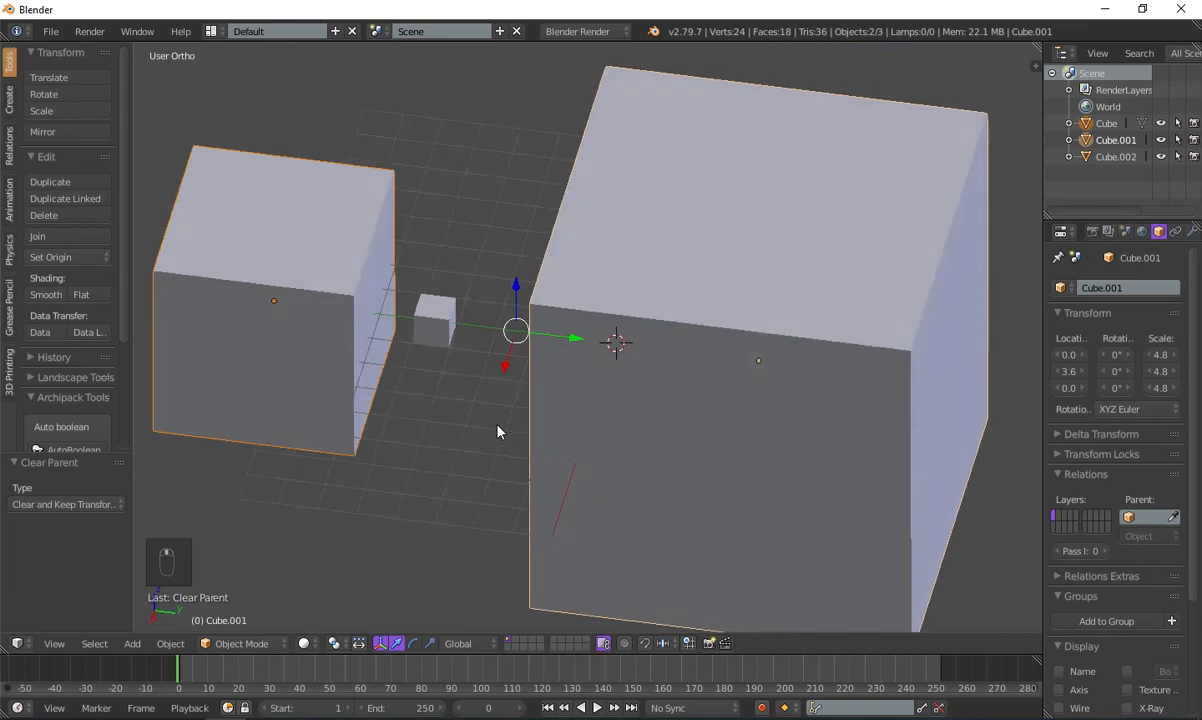
- Select the three cubes in turn to check them as separate objects, and clear the selection
{"action": "key", "text": "a"}
{"action": "right_click", "coordinate": [636, 373]}
{"action": "right_click", "coordinate": [333, 325], "text": "shift"}
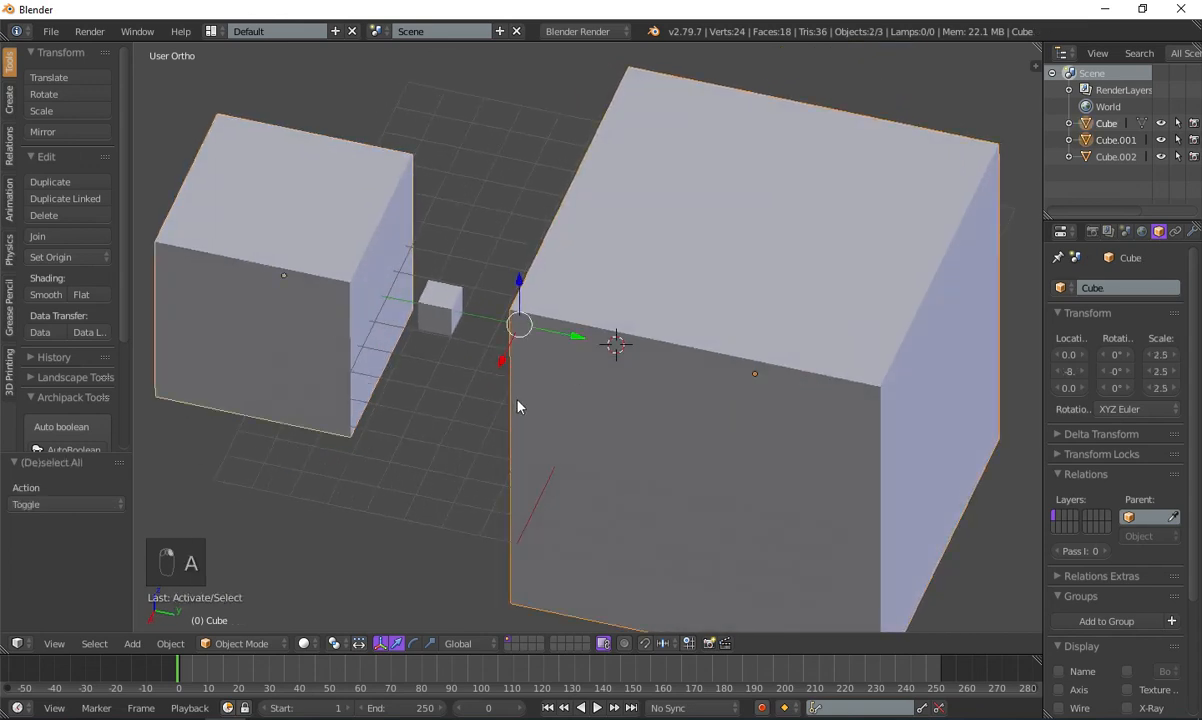
{"action": "middle_click_drag", "start_coordinate": [518, 402], "coordinate": [570, 376]}
{"action": "right_click", "coordinate": [368, 351]}
{"action": "right_click", "coordinate": [683, 322], "text": "shift"}
{"action": "right_click", "coordinate": [372, 391]}
{"action": "right_click", "coordinate": [664, 387]}
{"action": "right_click", "coordinate": [430, 376]}
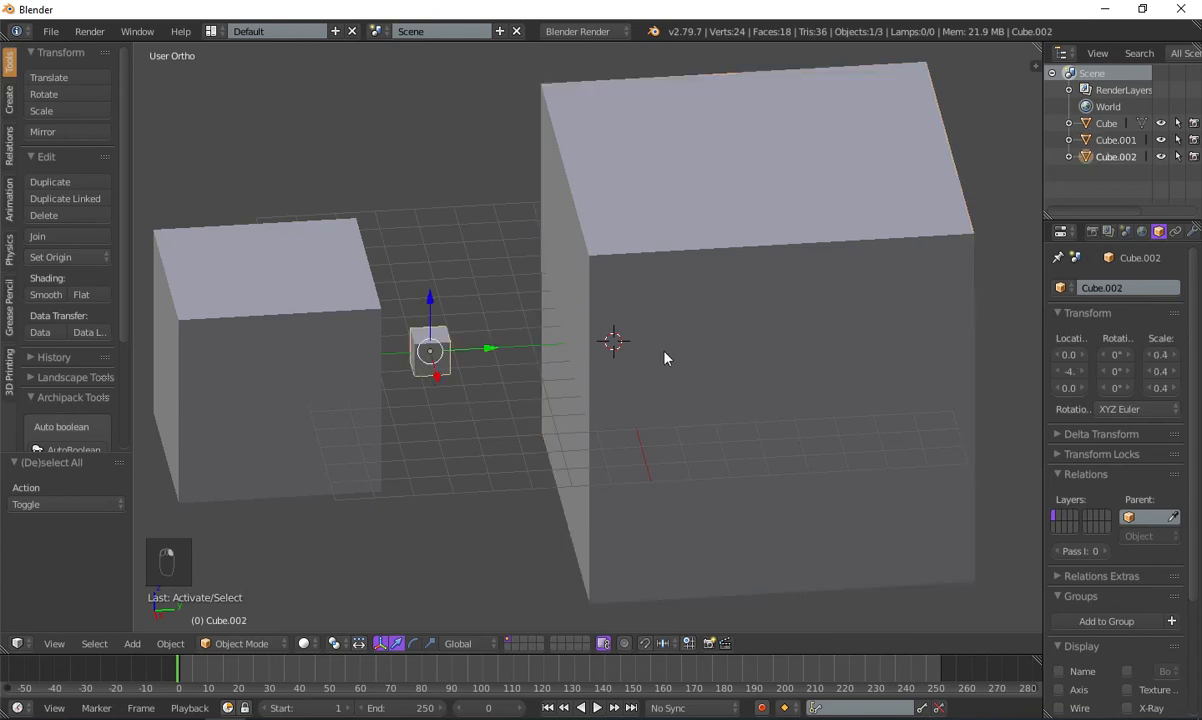
{"action": "scroll", "coordinate": [650, 360], "scroll_direction": "down", "scroll_amount": 3}
{"action": "key", "text": "a"}
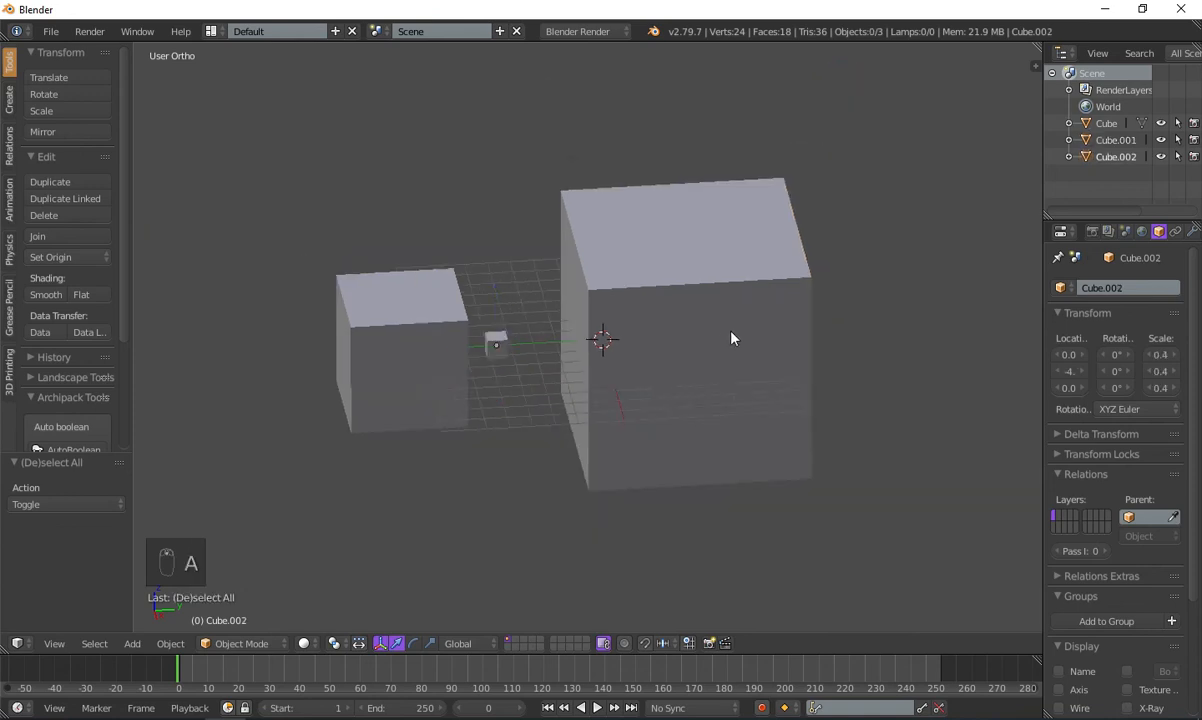
- Select all three cubes together, clear the selection, and select only the small cube
{"action": "scroll", "coordinate": [731, 338], "scroll_direction": "up", "scroll_amount": 2}
{"action": "right_click", "coordinate": [612, 338]}
{"action": "right_click", "coordinate": [276, 351]}
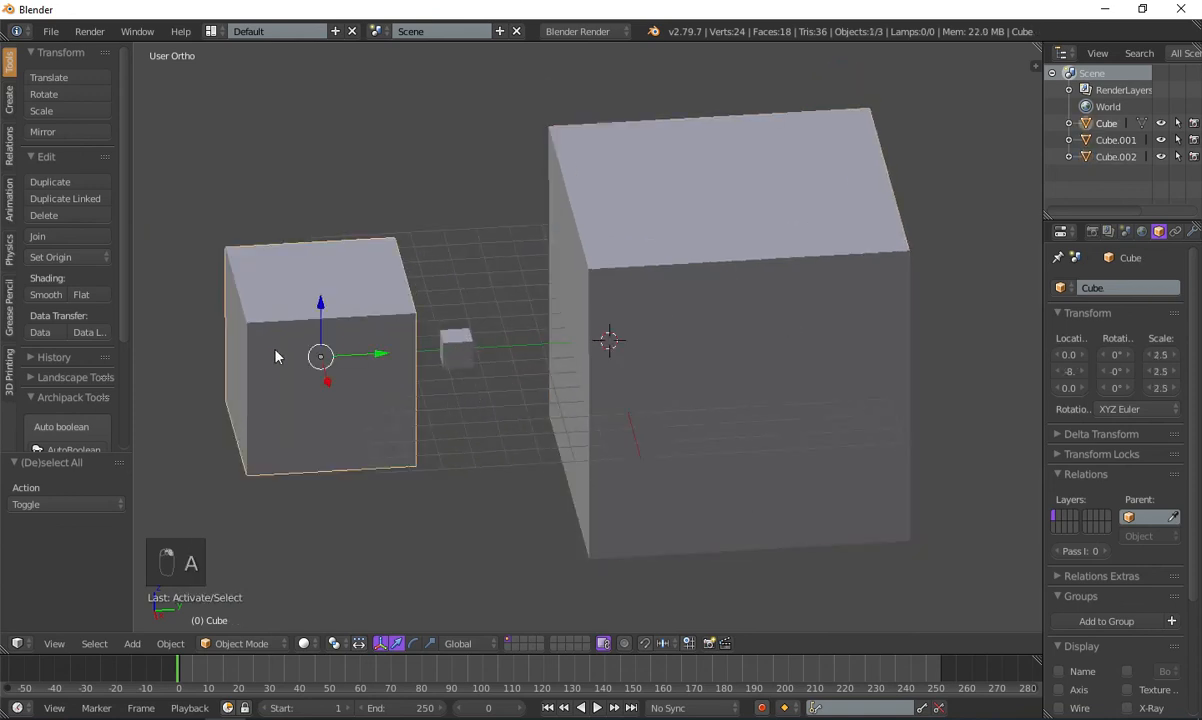
{"action": "right_click", "coordinate": [458, 342], "text": "shift"}
{"action": "right_click", "coordinate": [631, 272], "text": "shift"}
{"action": "right_click", "coordinate": [338, 336], "text": "shift"}
{"action": "key", "text": "a"}
{"action": "middle_click_drag", "start_coordinate": [714, 255], "coordinate": [498, 498]}
{"action": "scroll", "coordinate": [510, 492], "scroll_direction": "down", "scroll_amount": 3}
{"action": "right_click", "coordinate": [430, 372]}
{"action": "scroll", "coordinate": [560, 388], "scroll_direction": "down", "scroll_amount": 3}
{"action": "middle_click_drag", "start_coordinate": [572, 390], "coordinate": [645, 421]}
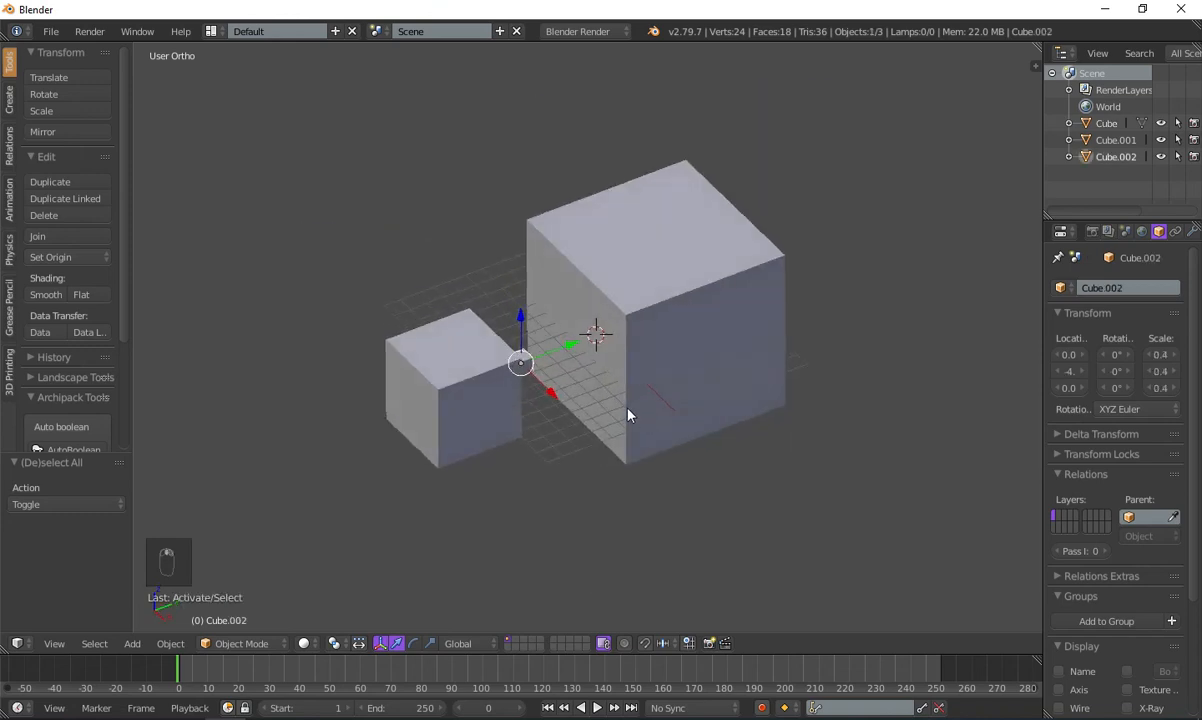